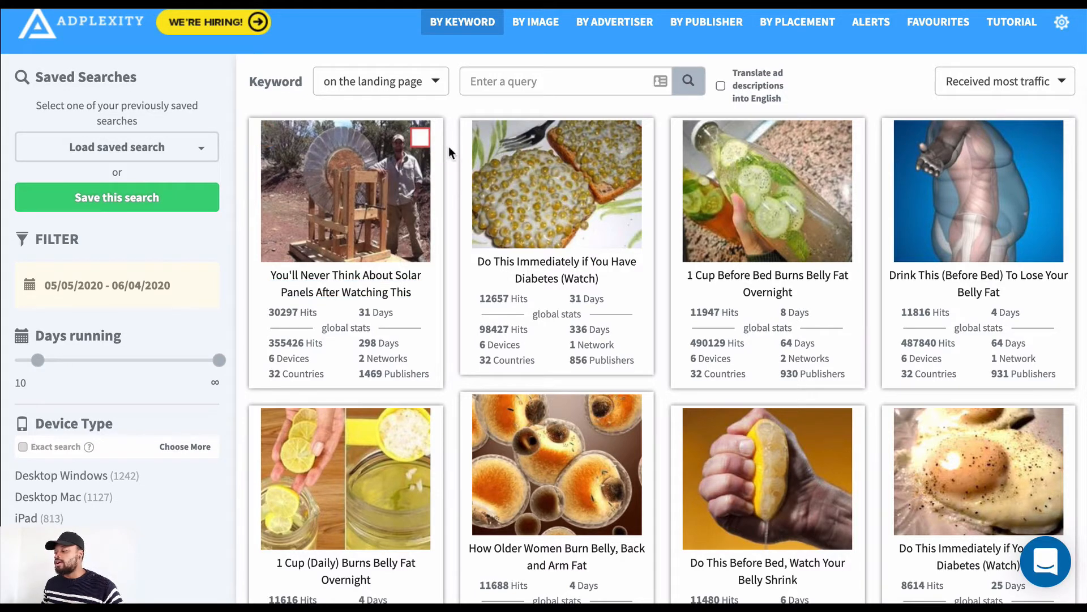
Review the native ads in AdPlexity that received the most traffic
scroll(450, 152, "down", 1)
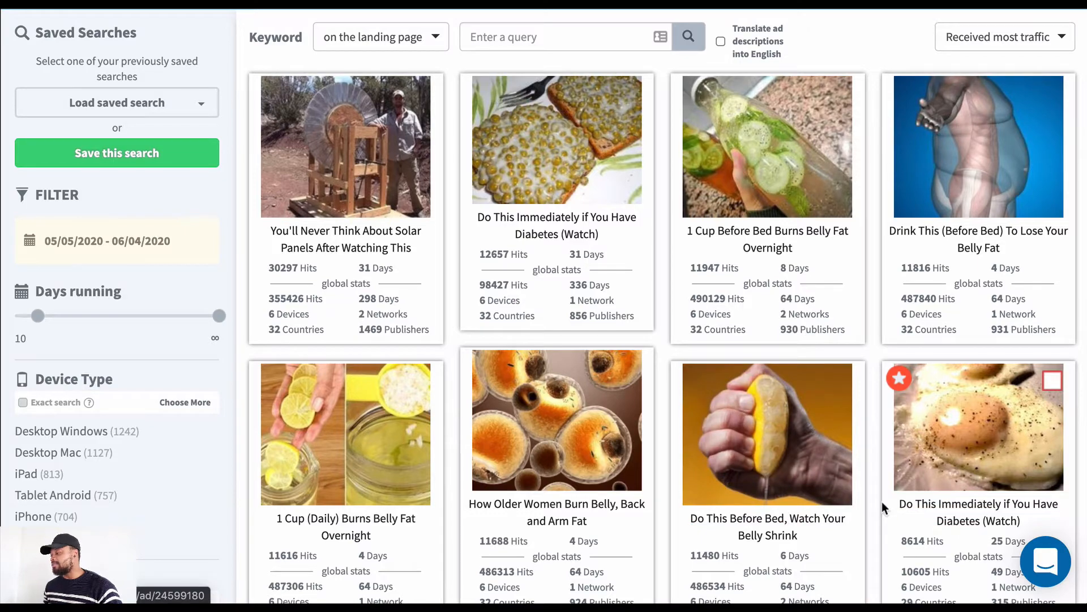
scroll(882, 502, "down", 2)
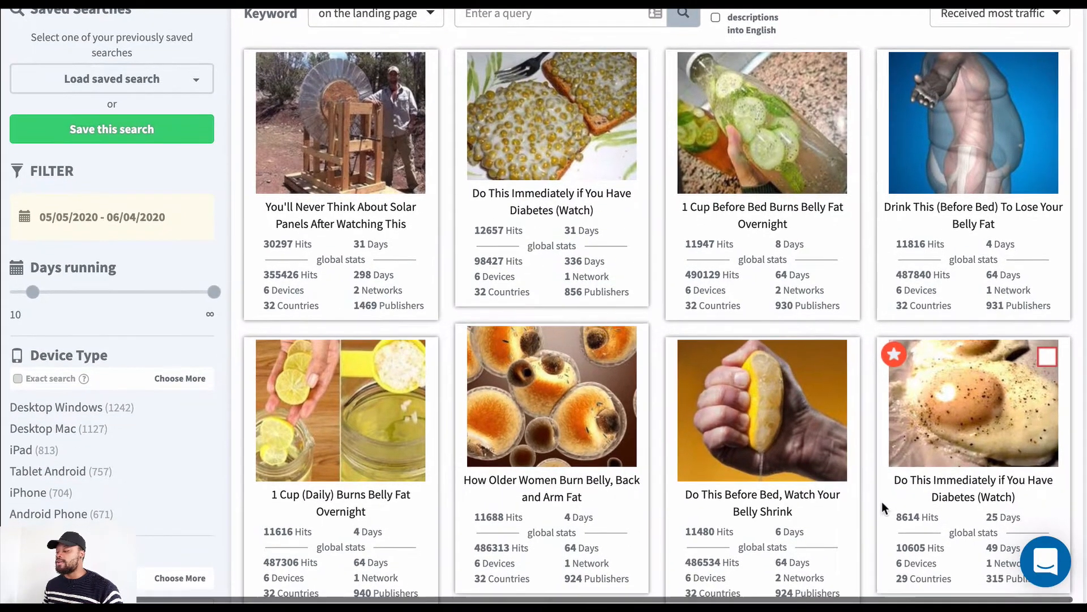
scroll(882, 501, "down", 5)
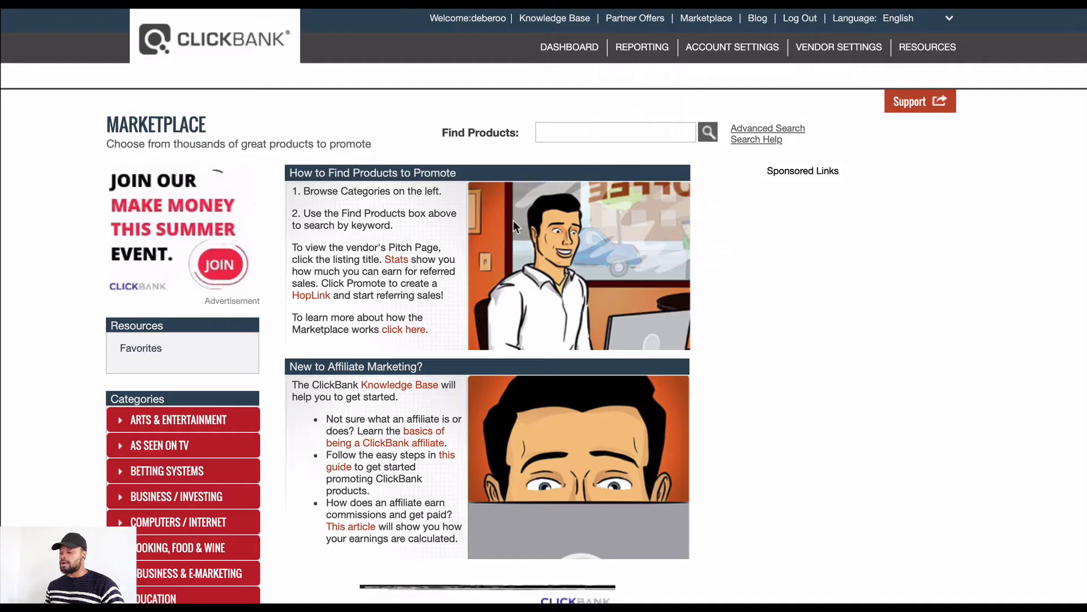
Switch to the ClickBank marketplace and show the Dietary Supplements offers within Health & Fitness
scroll(513, 221, "down", 10)
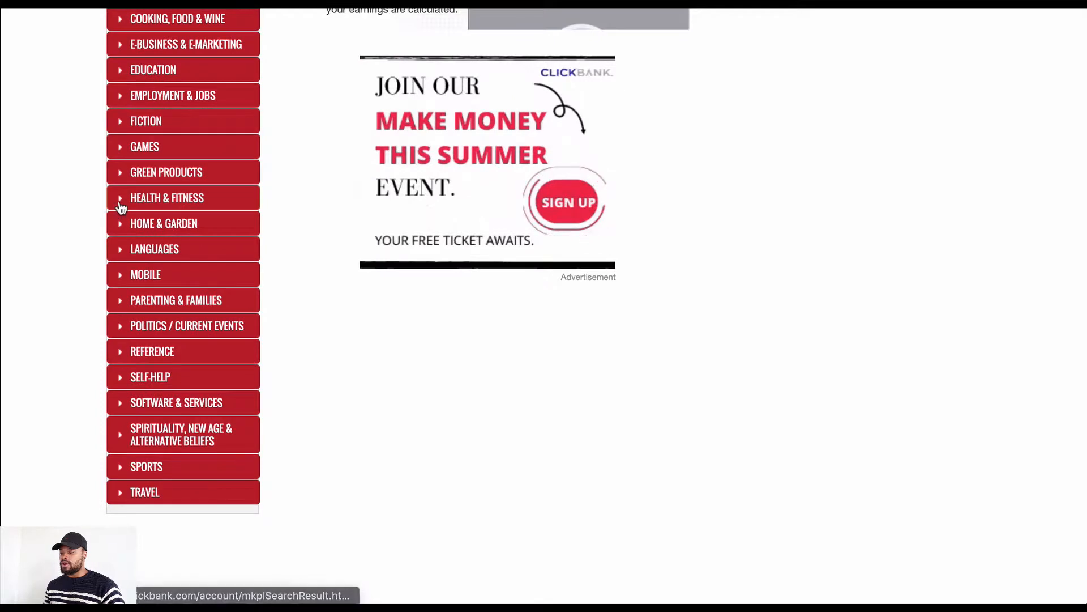
left_click(120, 203)
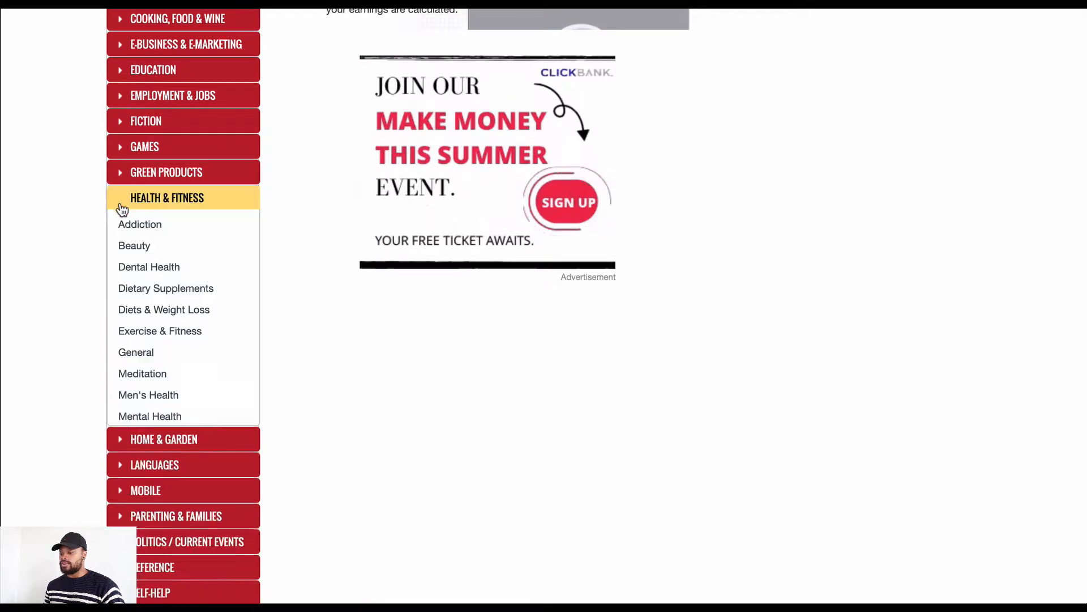
left_click(180, 294)
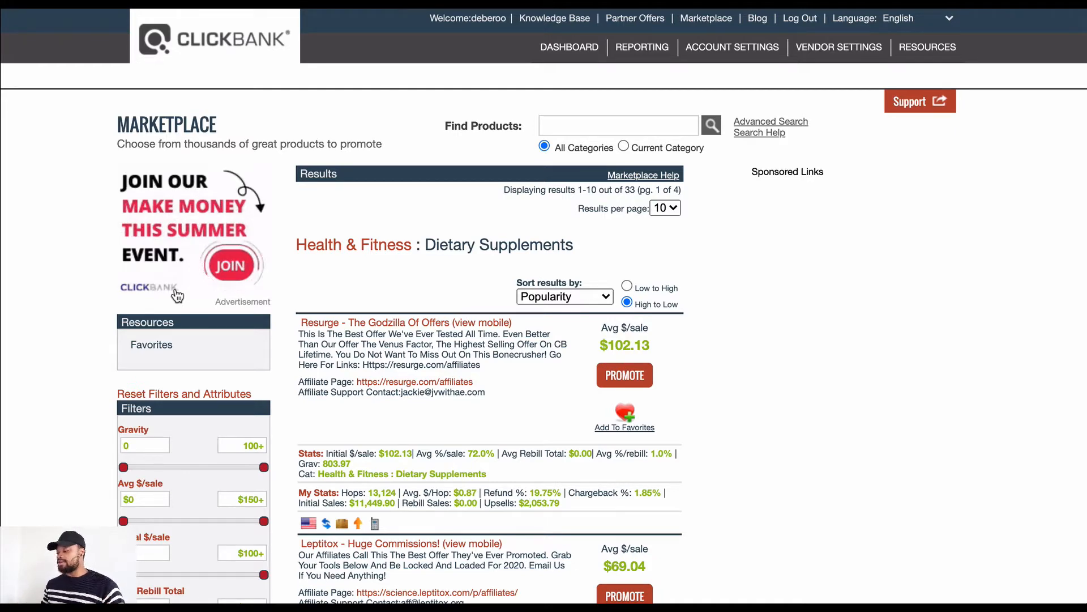
Open the Leptoconnect sales page from the dietary supplement offers and check the site's traffic in SimilarWeb
scroll(425, 272, "down", 3)
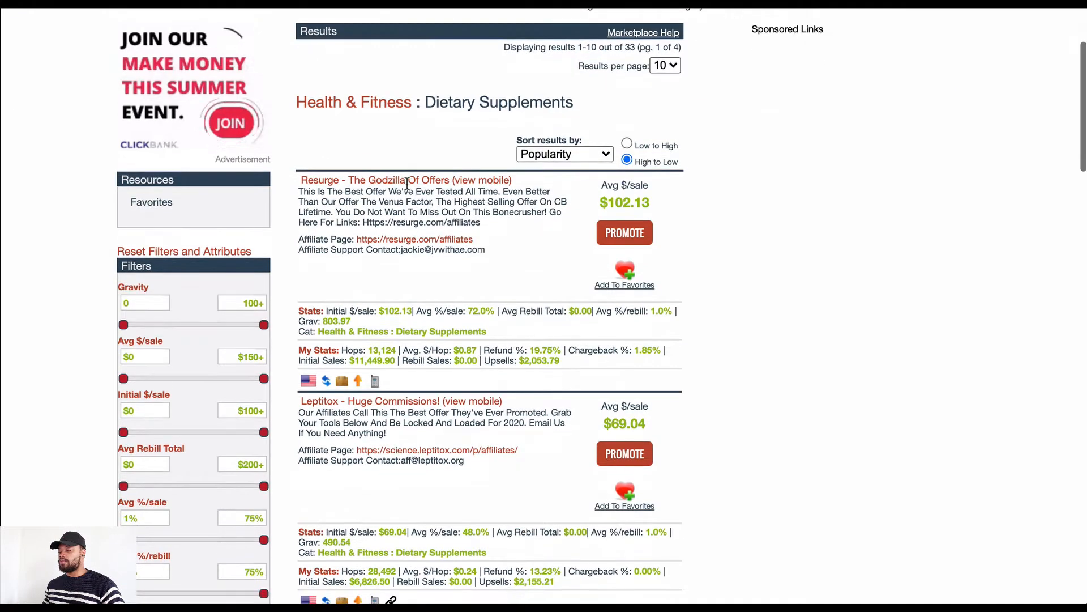
scroll(425, 272, "down", 3)
scroll(425, 272, "down", 1)
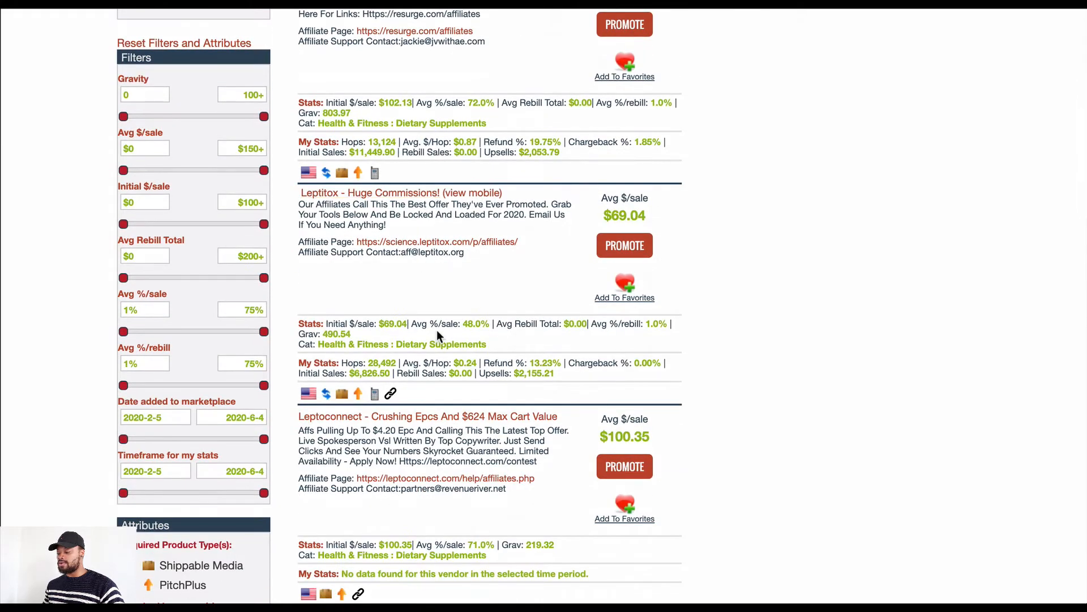
scroll(437, 330, "down", 3)
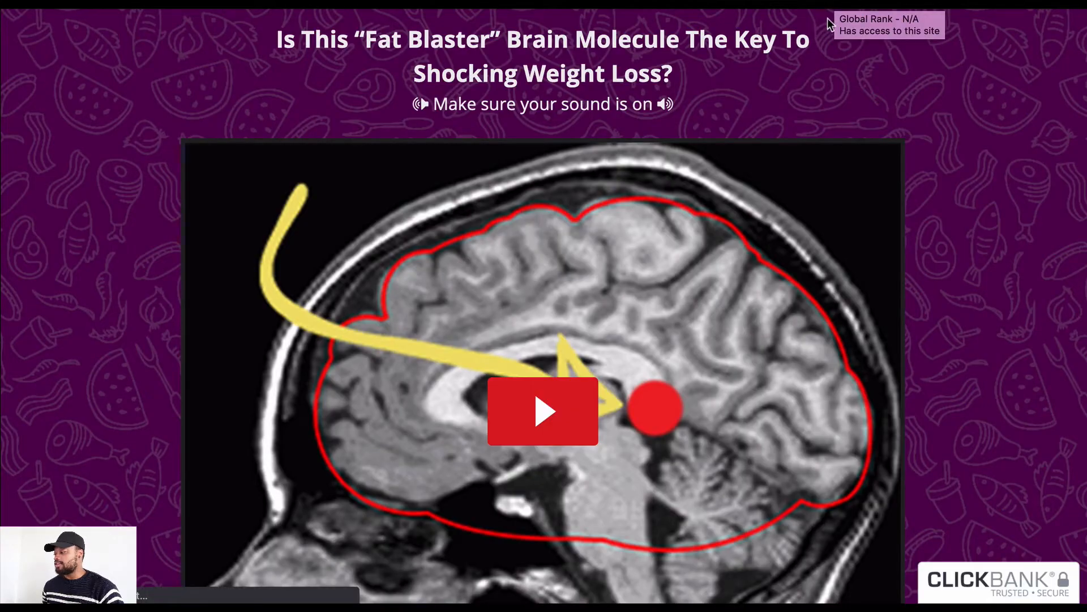
left_click(821, 84)
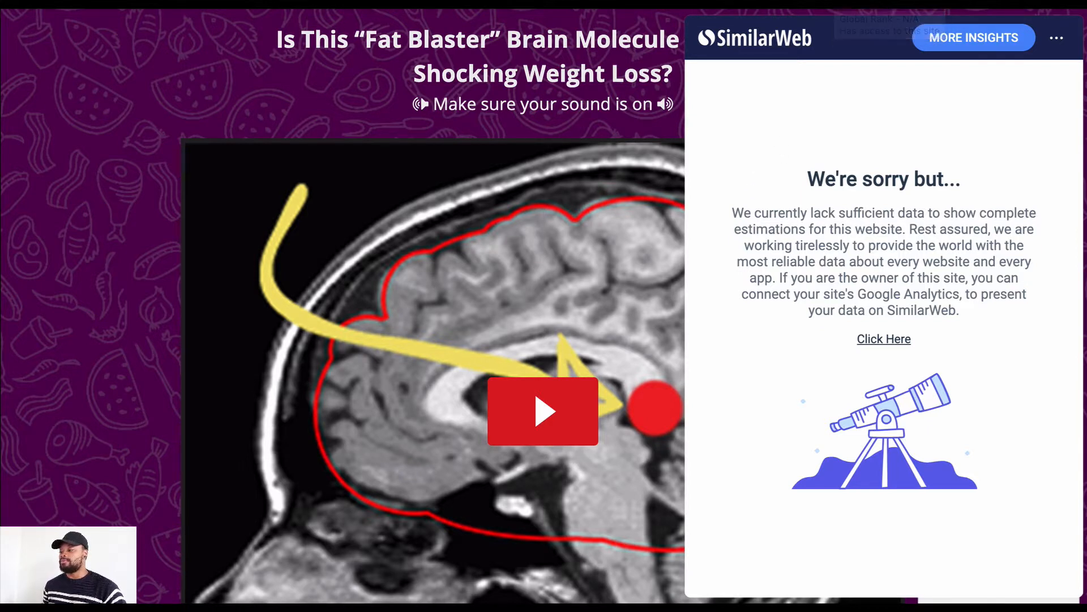
left_click(638, 70)
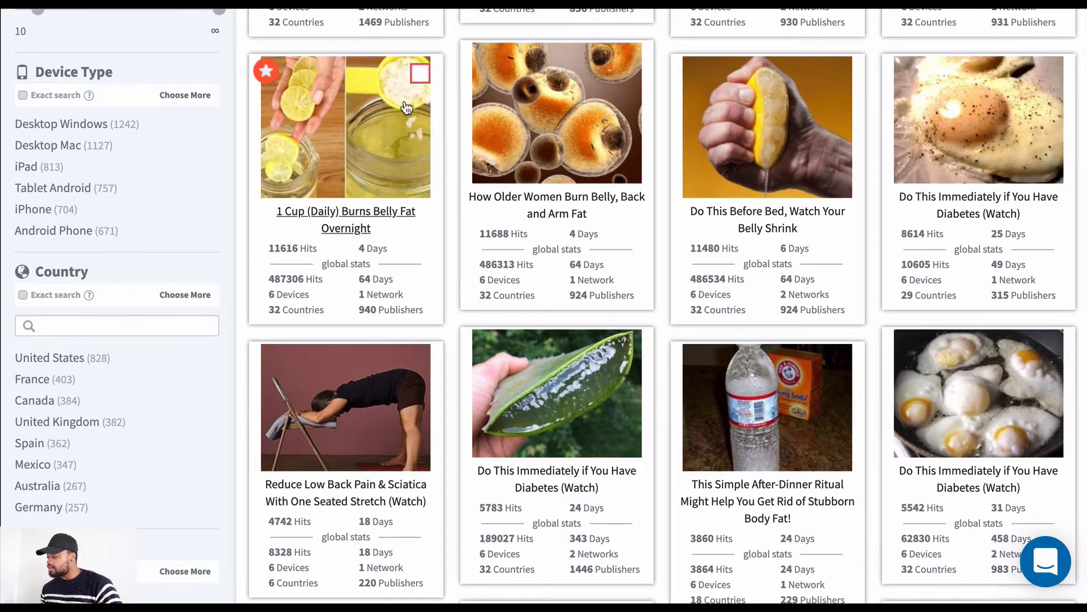
Switch to AdPlexity and search by keyword on the landing page for leptoconnect.com
scroll(577, 162, "up", 8)
scroll(577, 162, "down", 1)
left_click(534, 141)
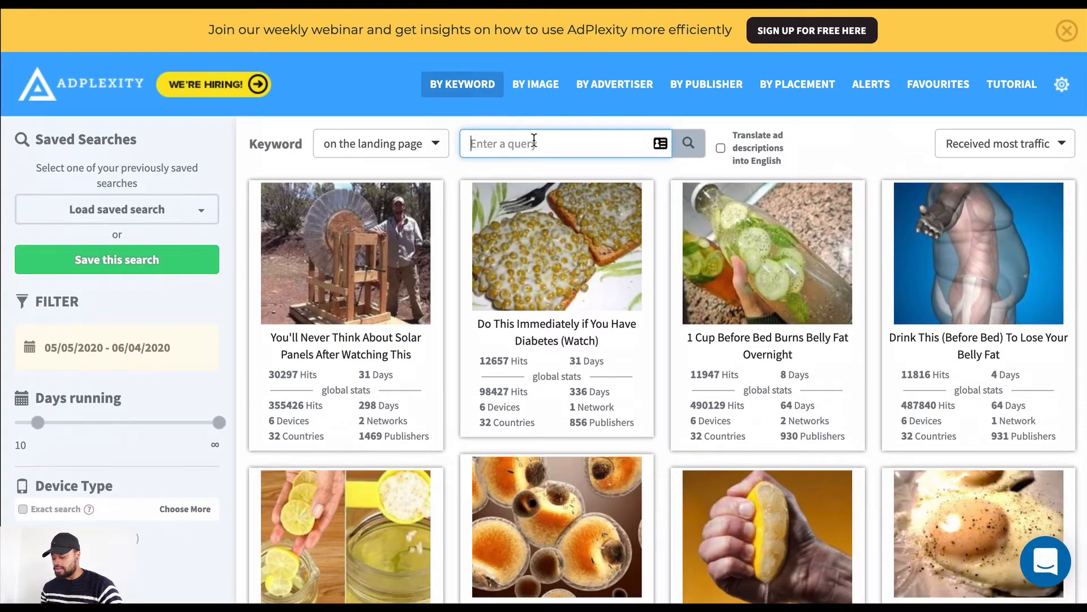
type("leptoconnect.com")
key("Return")
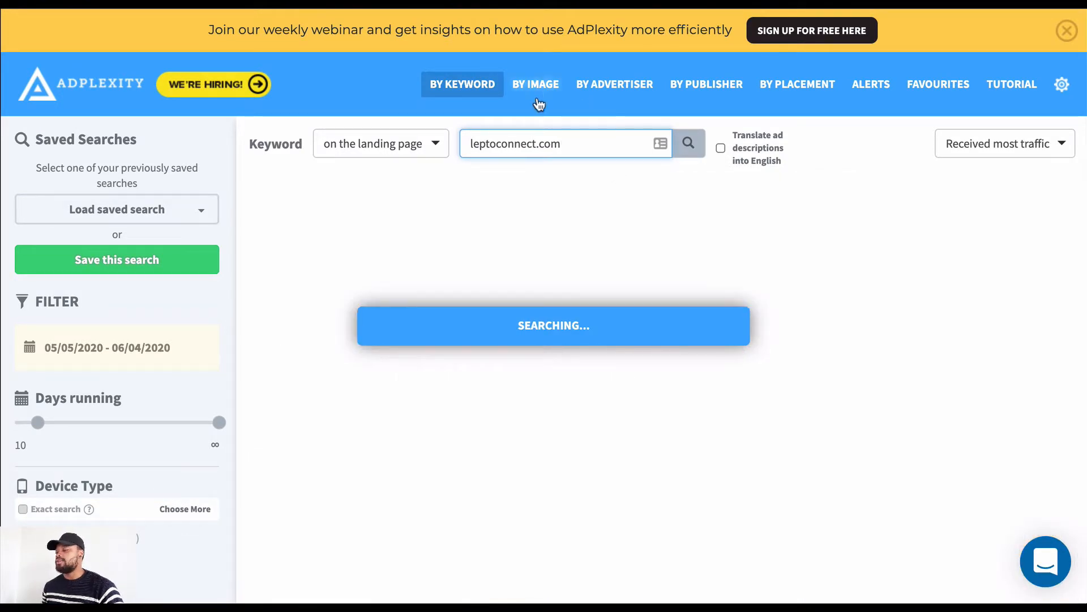
Search ads by advertiser for leptoconnect.com in LP outgoing URLs and sort the results by Received most traffic
left_click(595, 88)
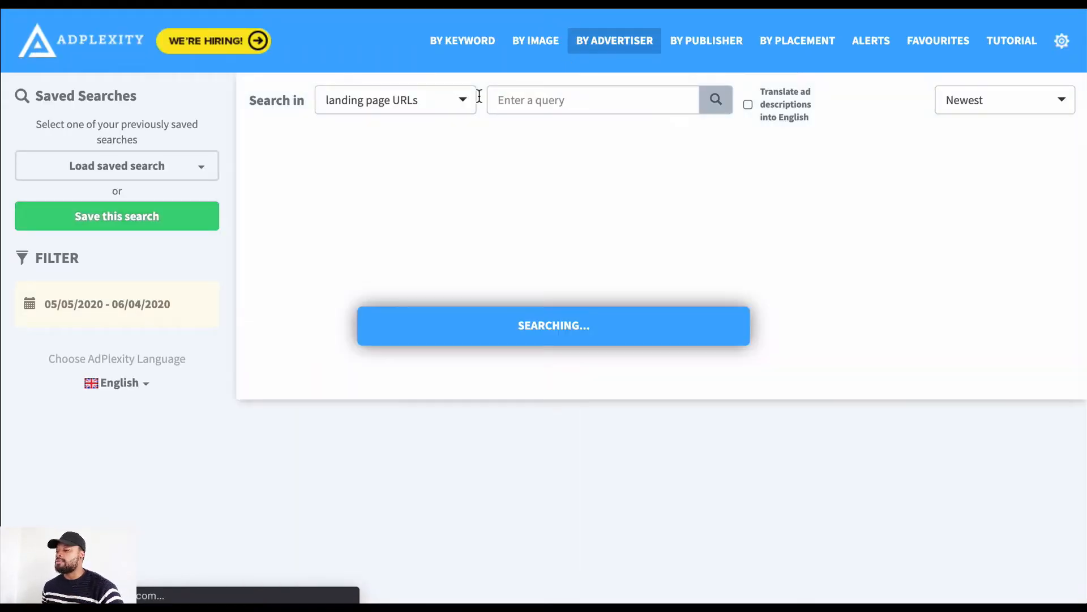
left_click(442, 107)
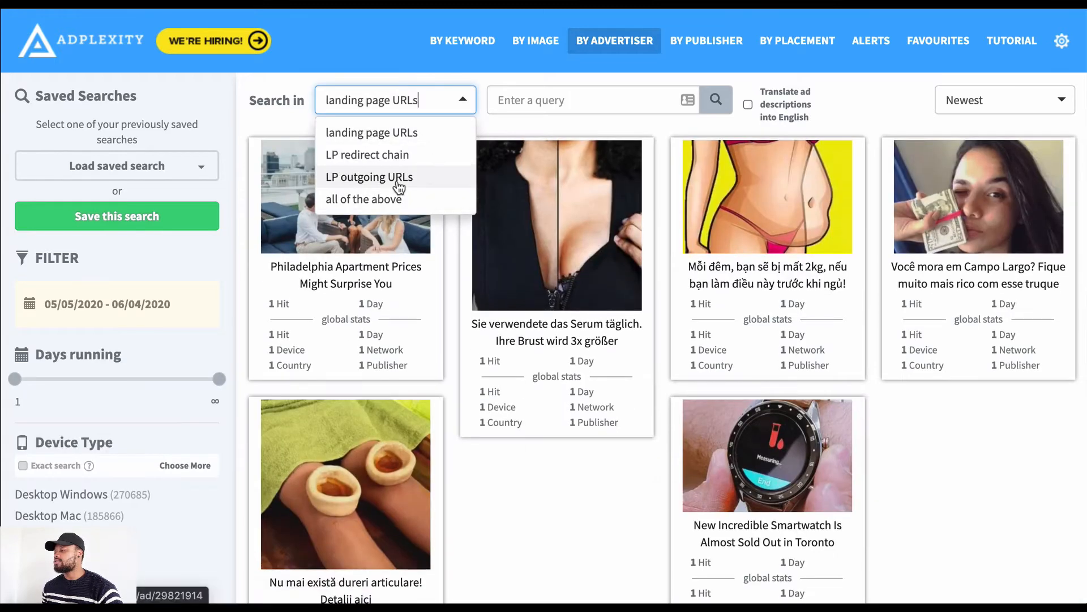
left_click(399, 177)
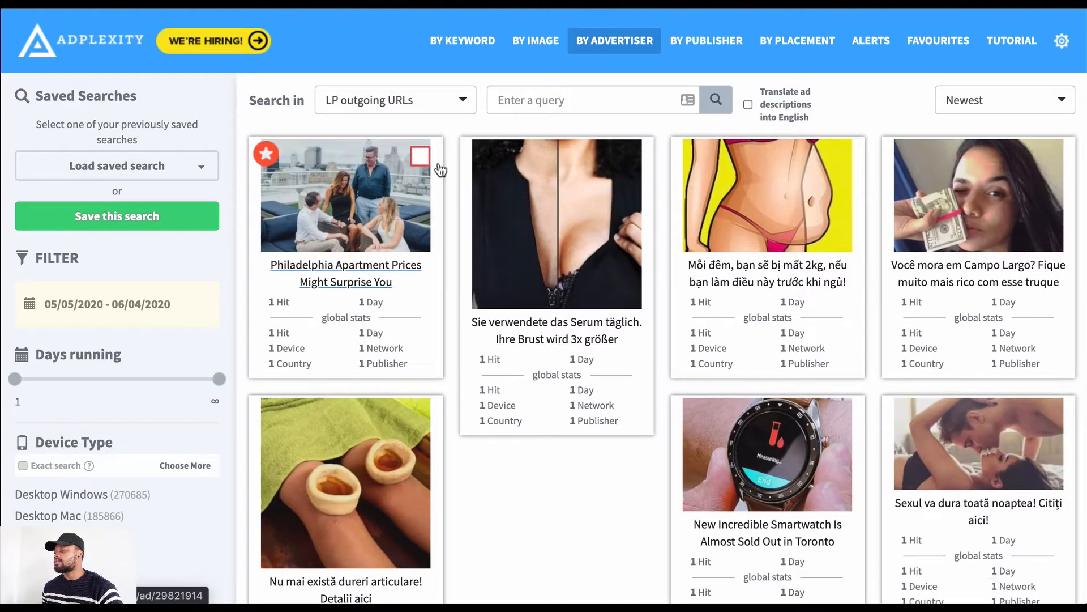
left_click(528, 100)
type("leptoconnect.com")
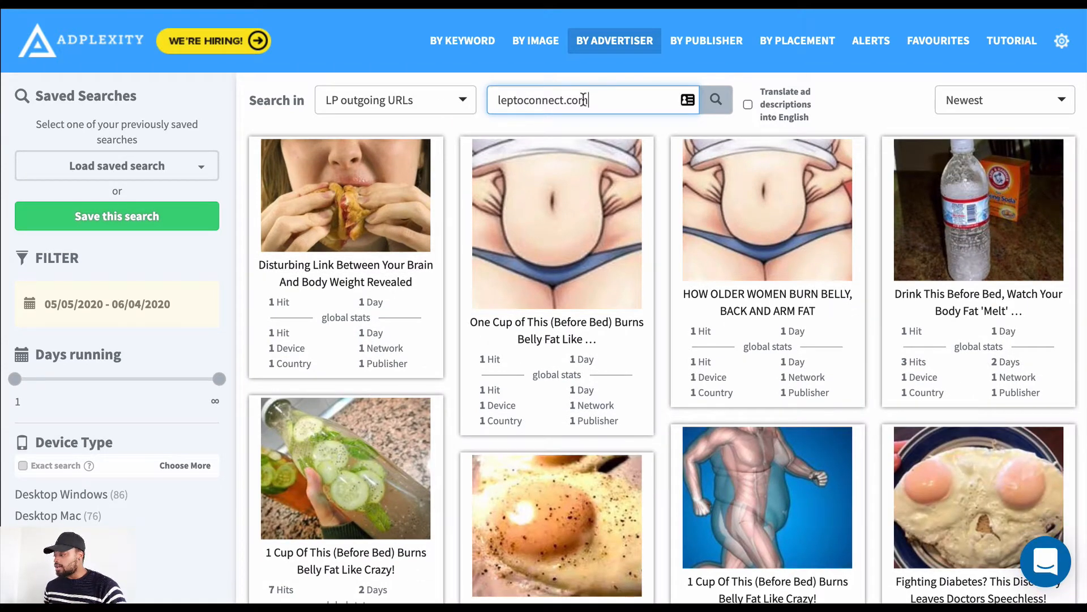
left_click(966, 103)
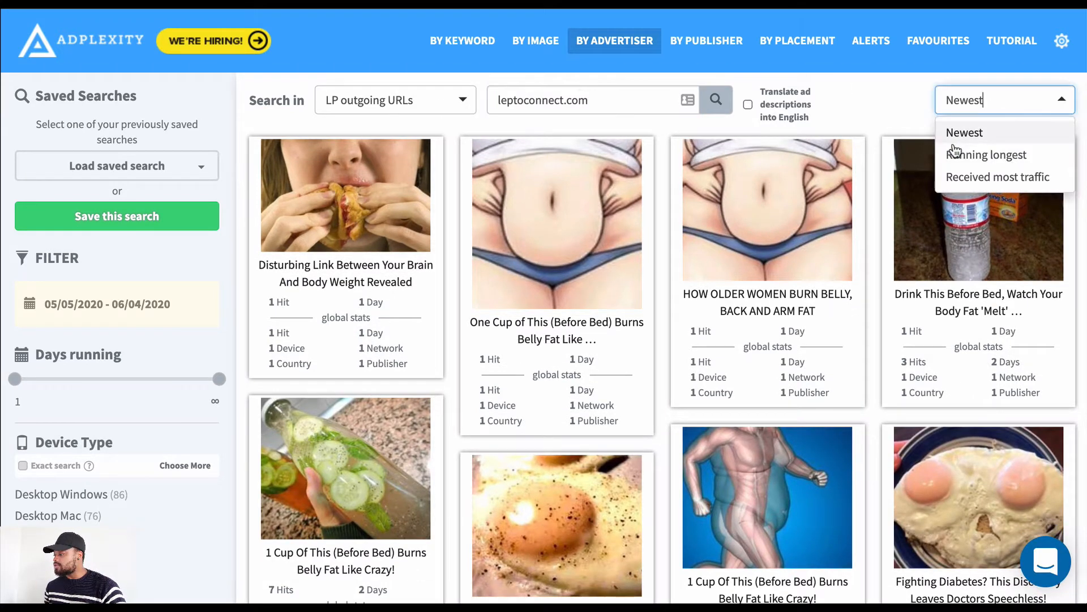
left_click(988, 177)
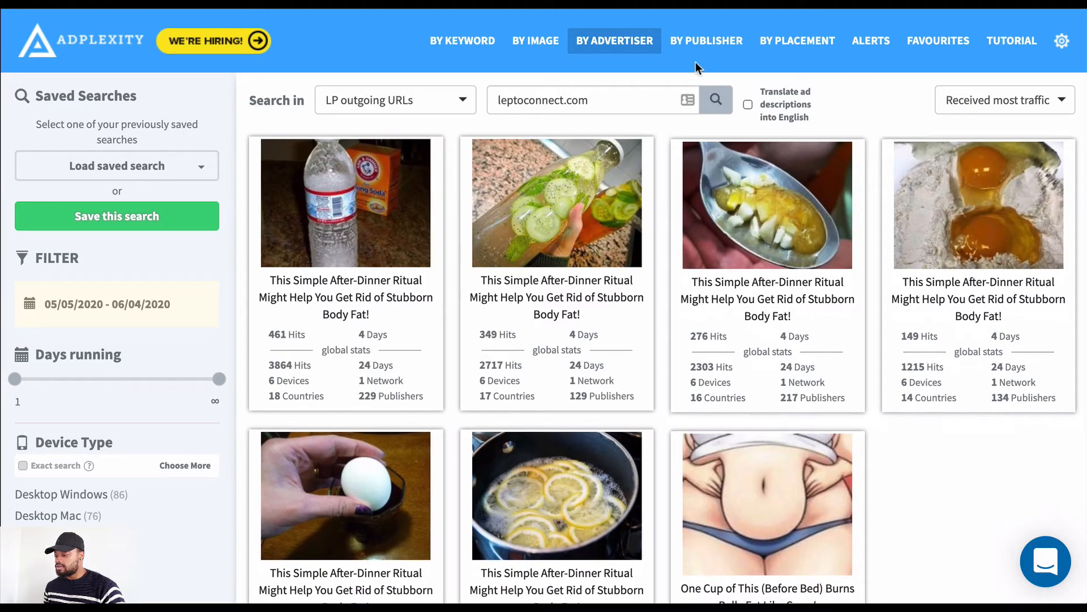
Examine the leptoconnect.com ads and the country, traffic source and tracking tool filters
scroll(657, 164, "down", 2)
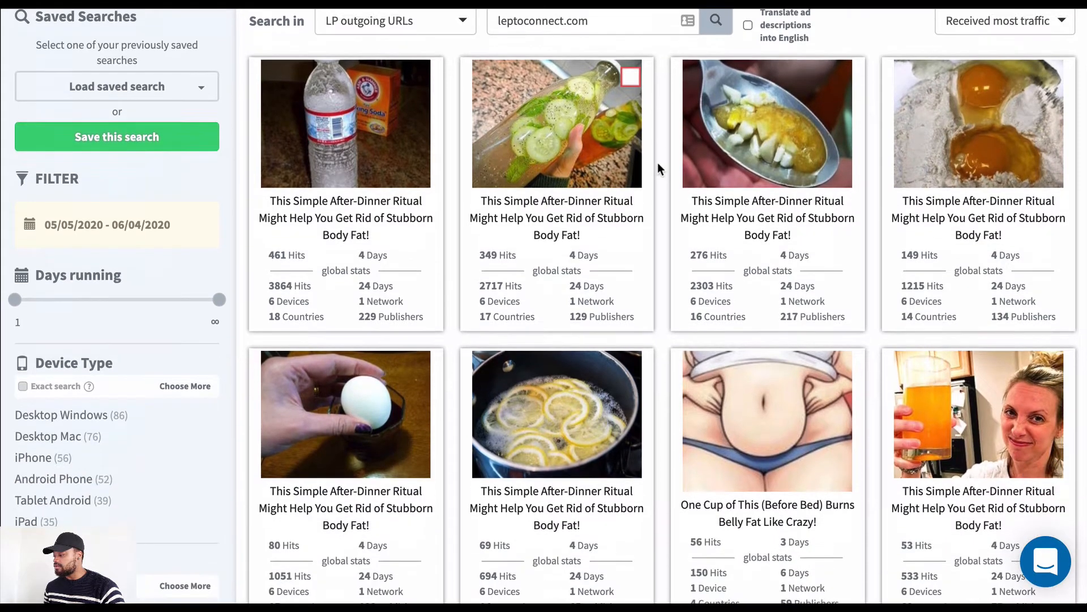
scroll(658, 164, "down", 10)
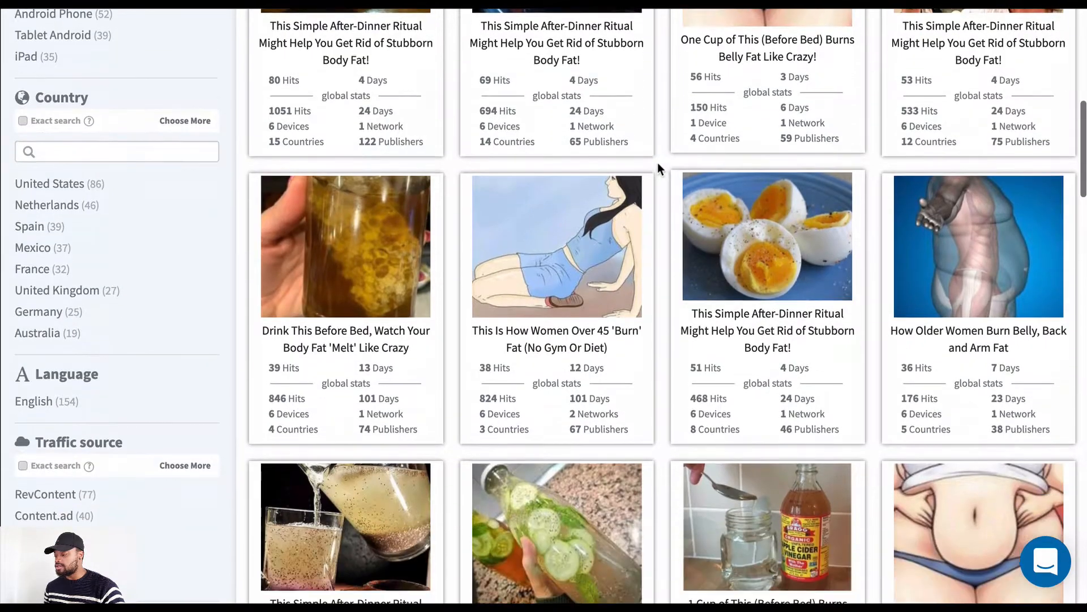
scroll(658, 162, "down", 1)
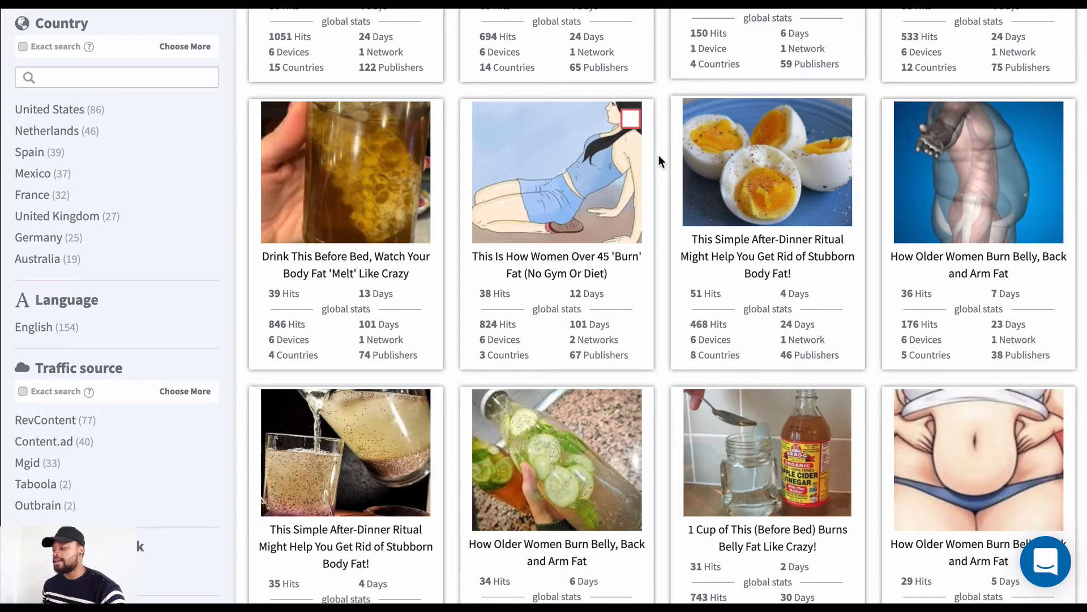
scroll(660, 225, "down", 10)
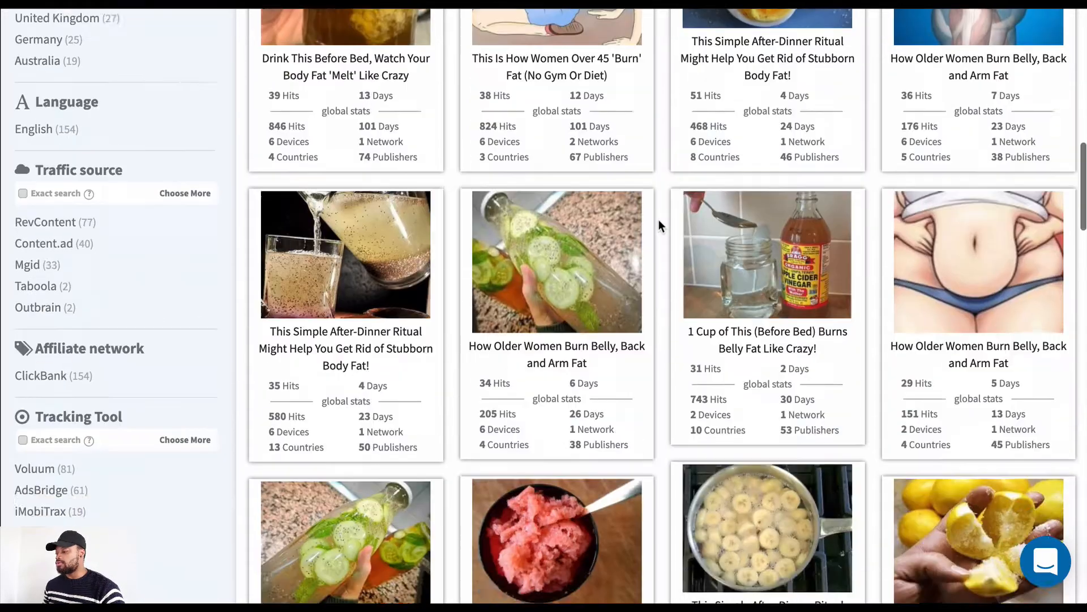
scroll(658, 227, "up", 20)
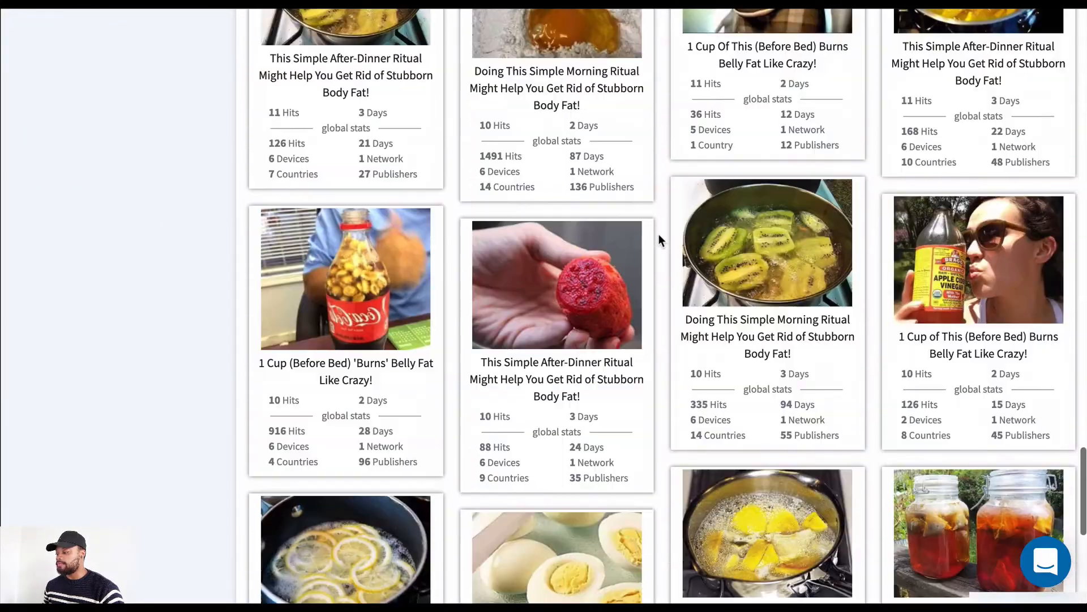
scroll(655, 187, "down", 1)
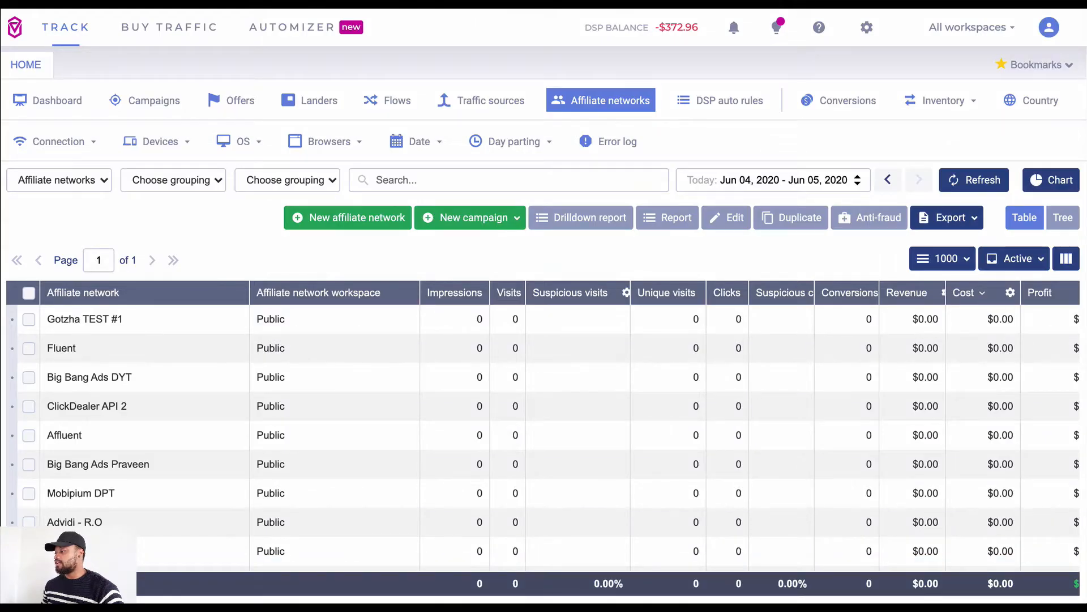
Switch to the Voluum tracker and start a new affiliate network from the ClickBank template
left_click(350, 226)
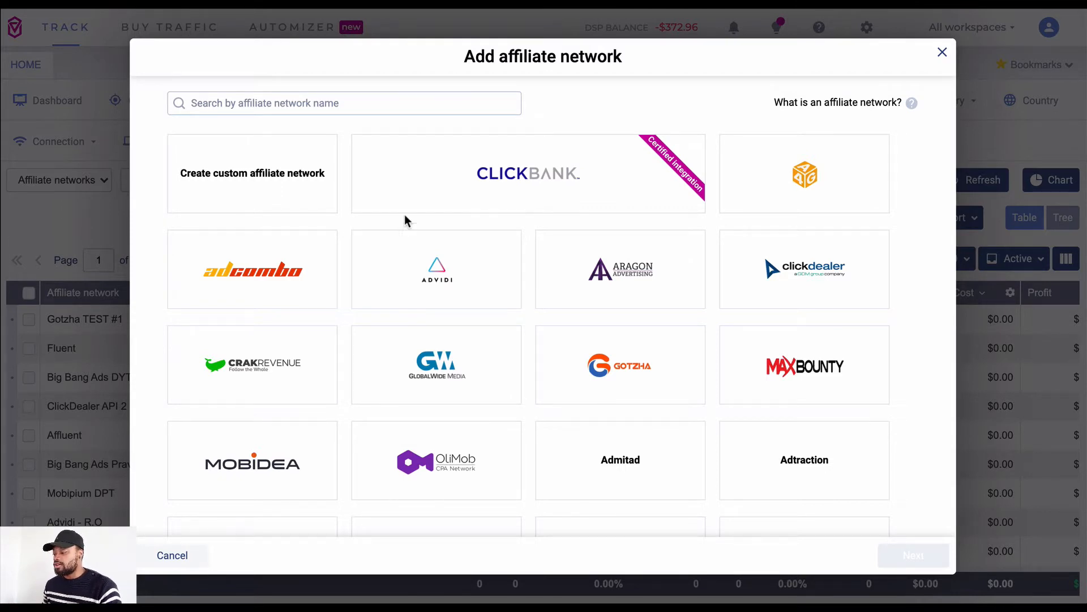
mouse_move(468, 187)
left_click(508, 179)
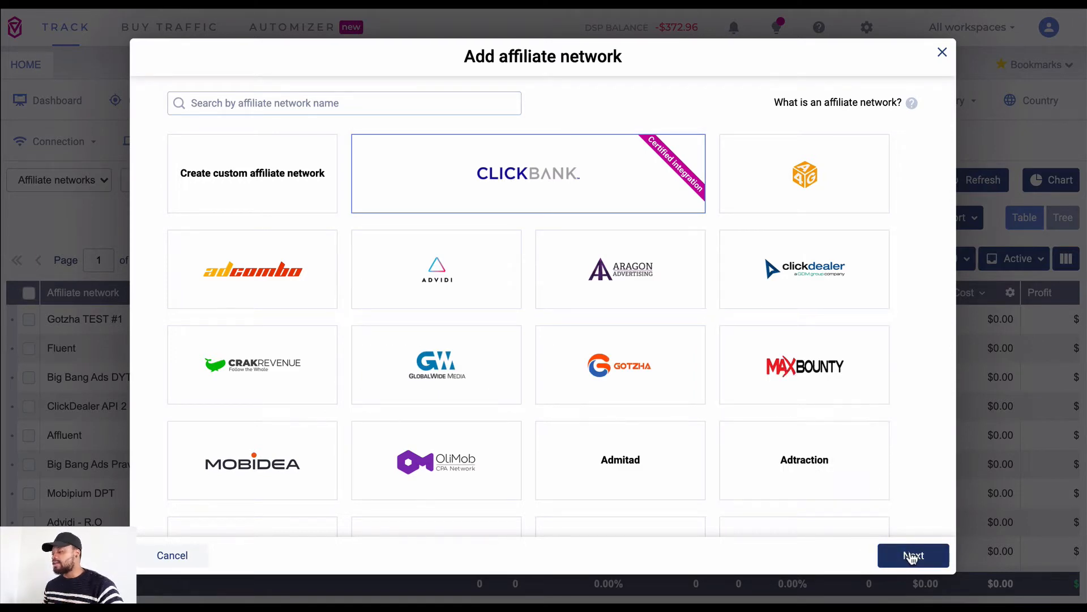
left_click(912, 557)
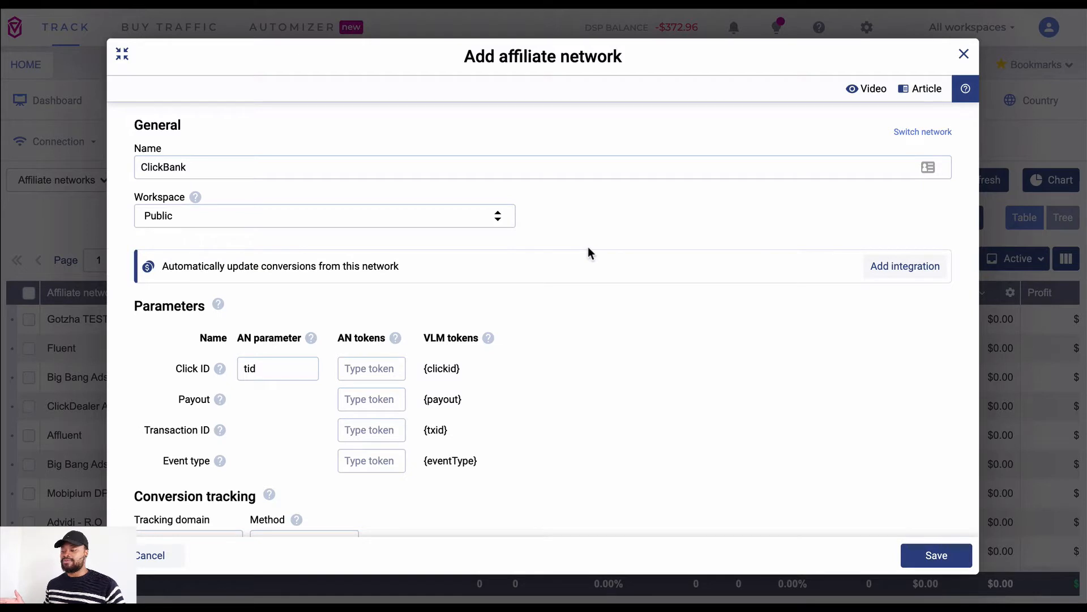
Set the ClickBank network's tracking domain to track.greenlanez.com, and close the form without saving
scroll(588, 249, "down", 4)
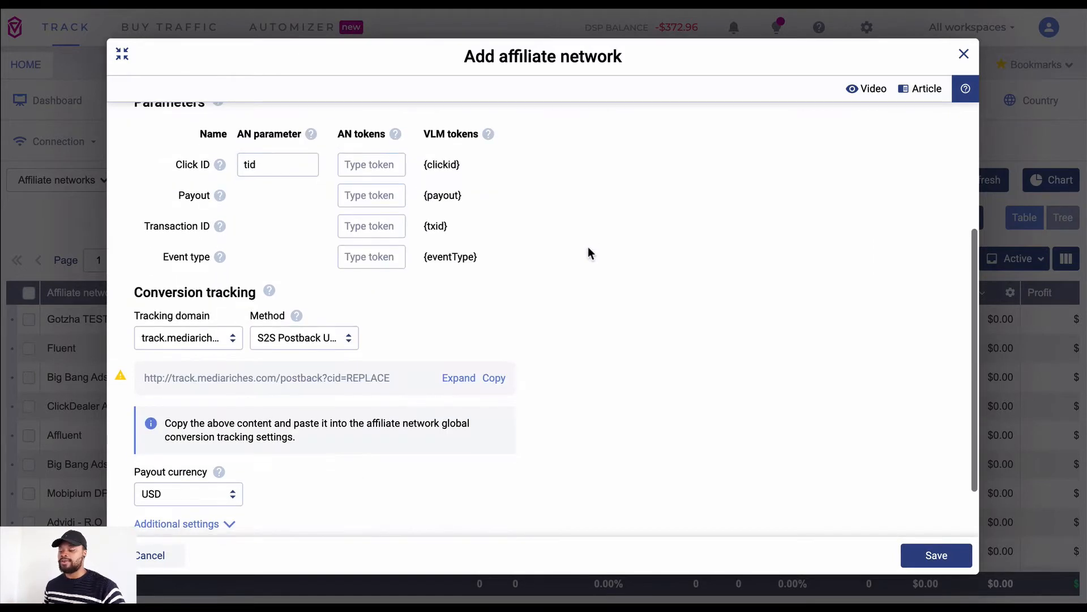
left_click(197, 339)
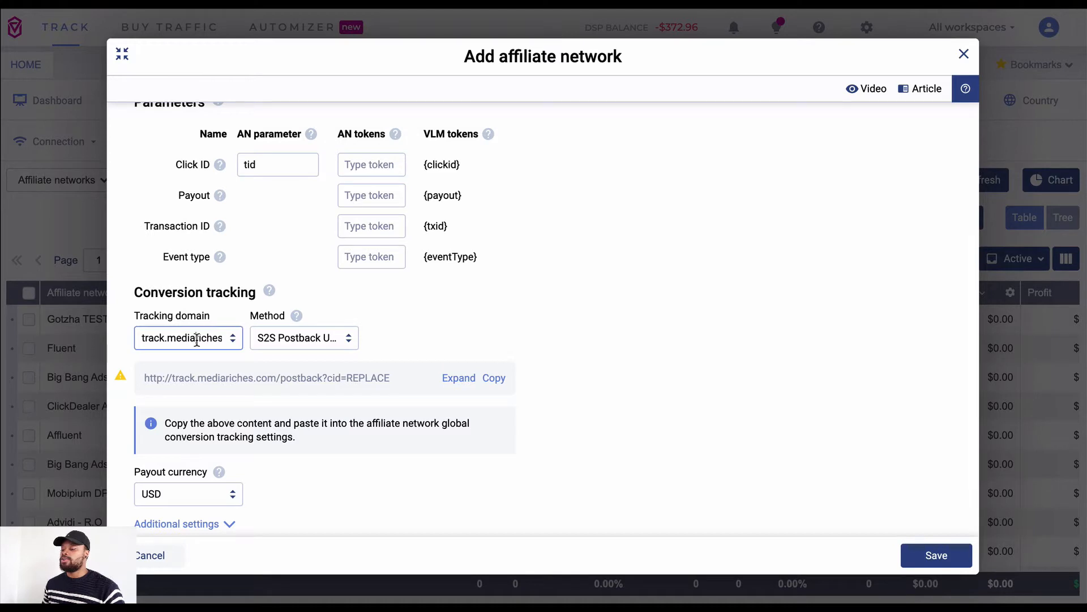
left_click(234, 340)
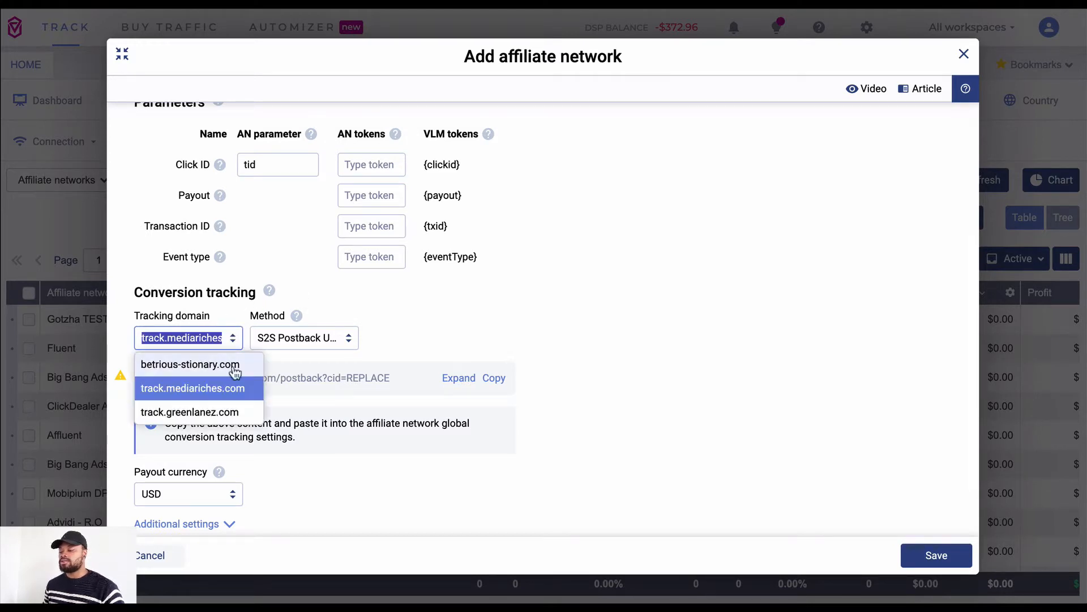
left_click(227, 411)
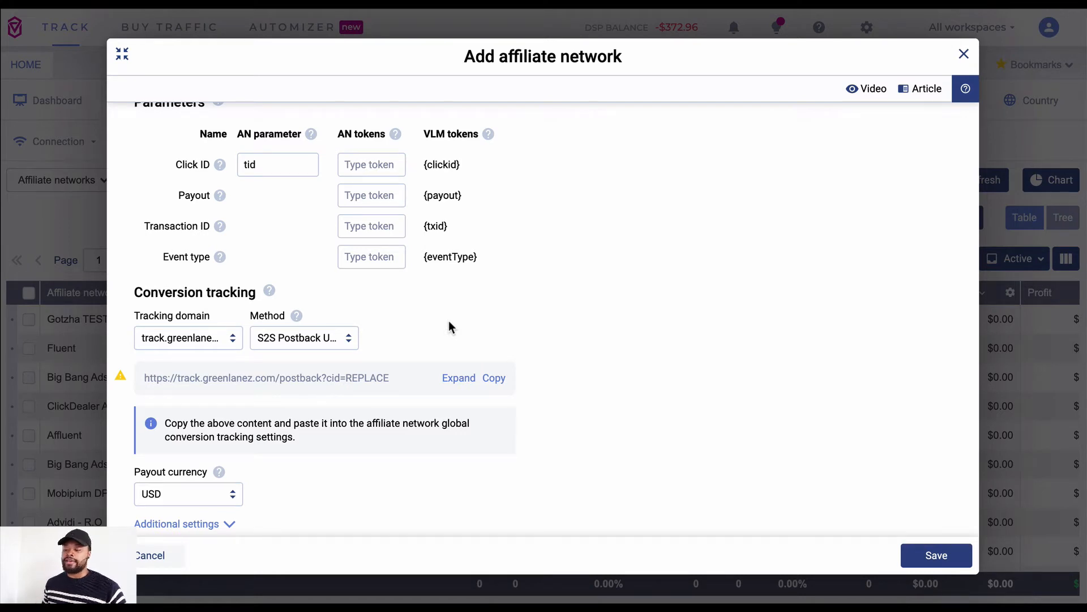
scroll(449, 321, "up", 4)
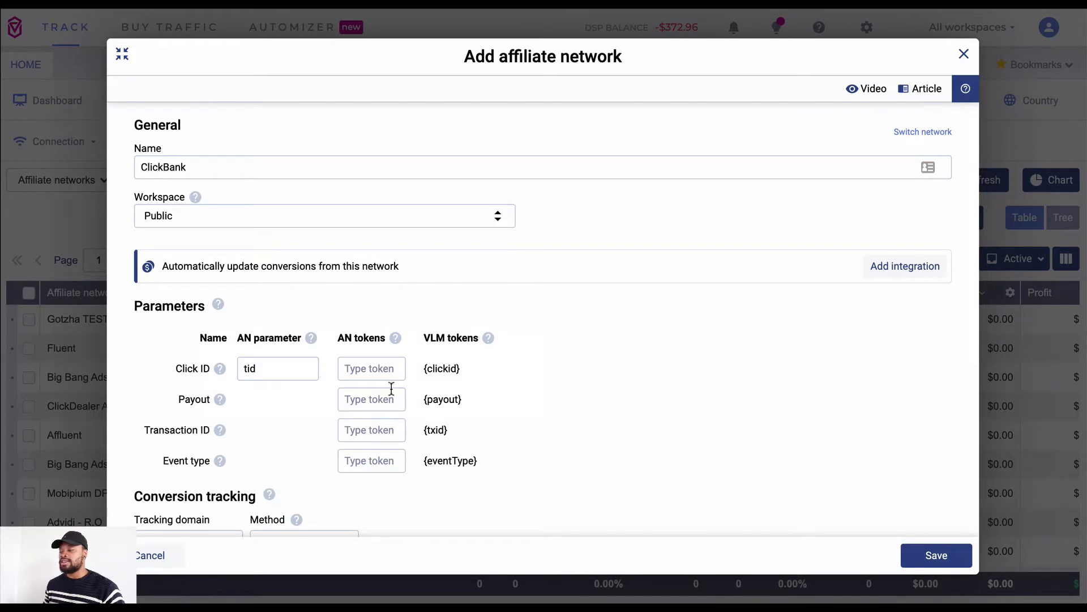
left_click(149, 555)
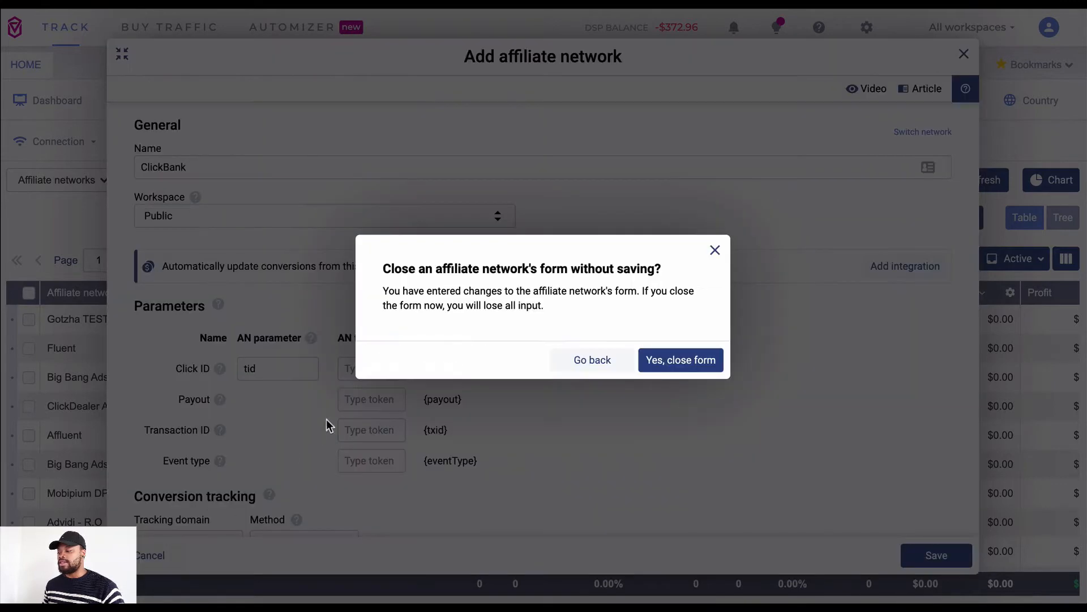
left_click(666, 360)
Look over the affiliate network templates, including the ClickBank and AdCombo descriptions, and close the list without choosing one
left_click(382, 220)
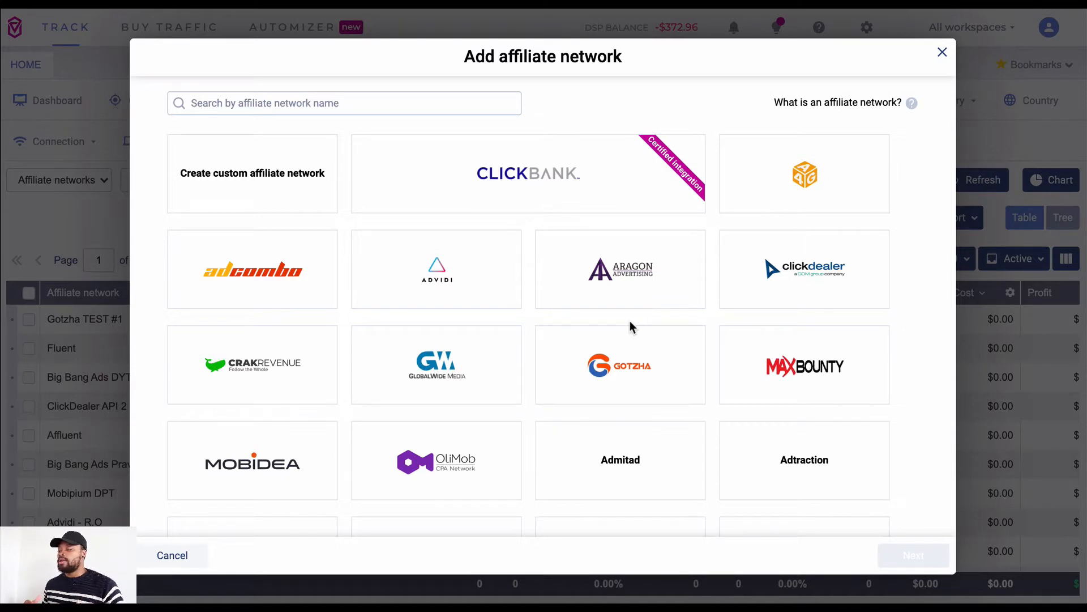
mouse_move(406, 320)
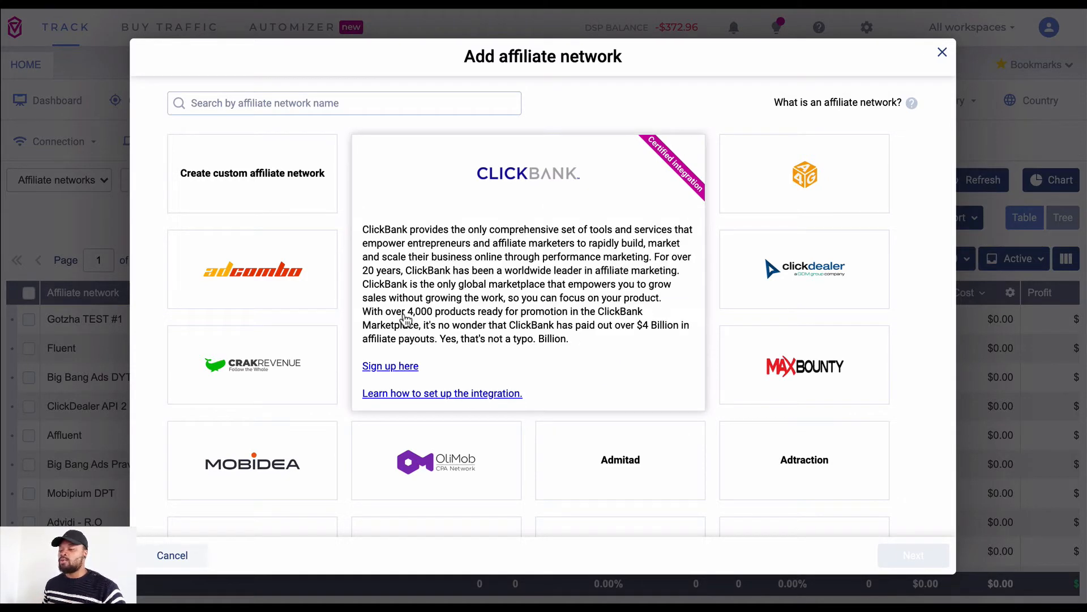
mouse_move(305, 300)
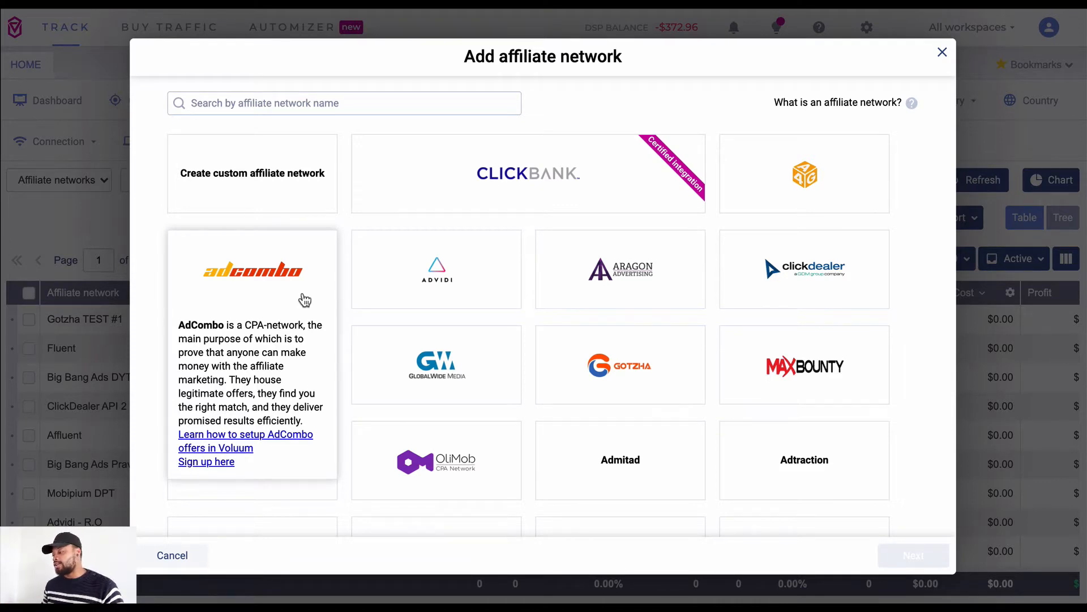
mouse_move(539, 173)
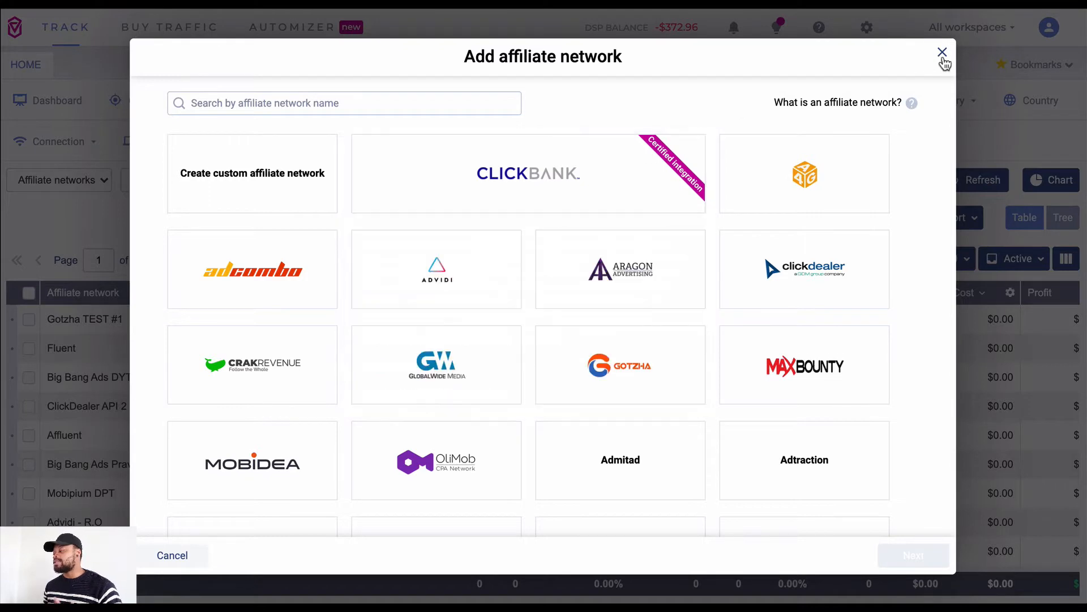
left_click(943, 54)
Start a new traffic source from the Adcash template
mouse_move(498, 136)
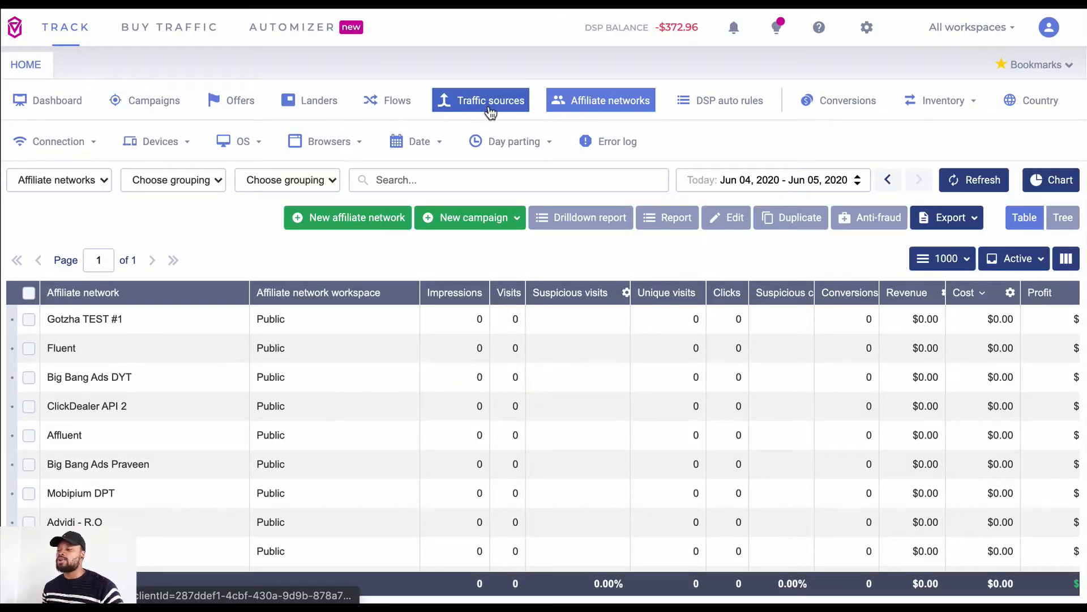
left_click(490, 110)
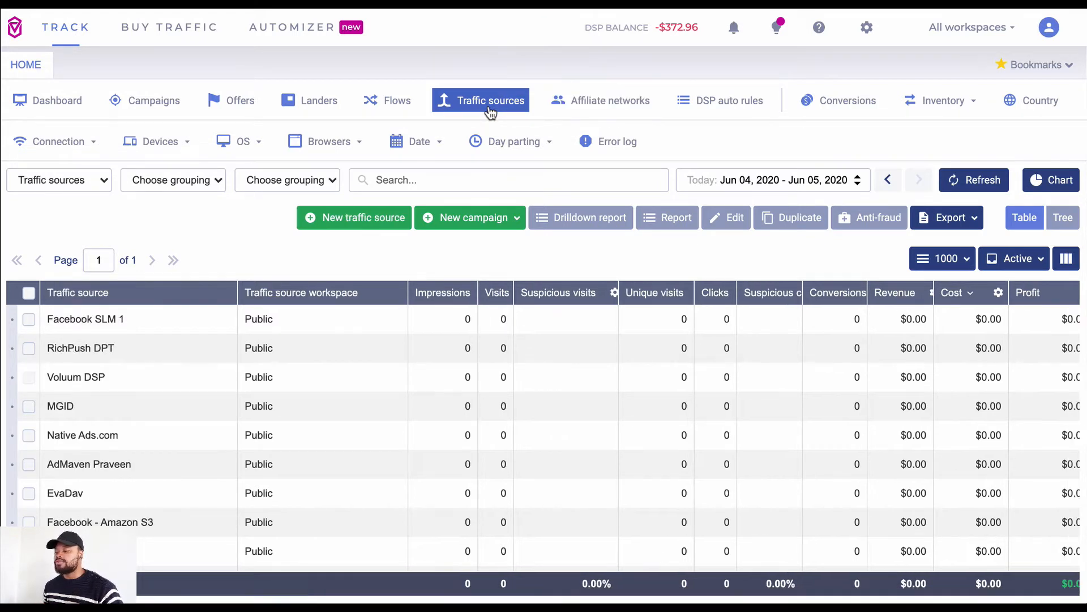
left_click(367, 226)
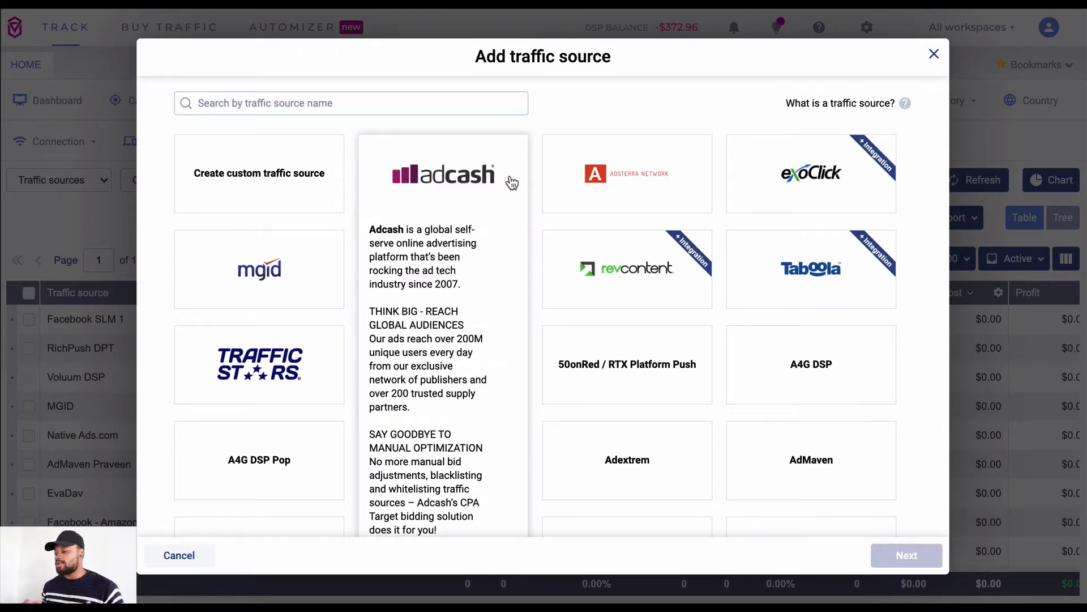
left_click(465, 182)
left_click(884, 558)
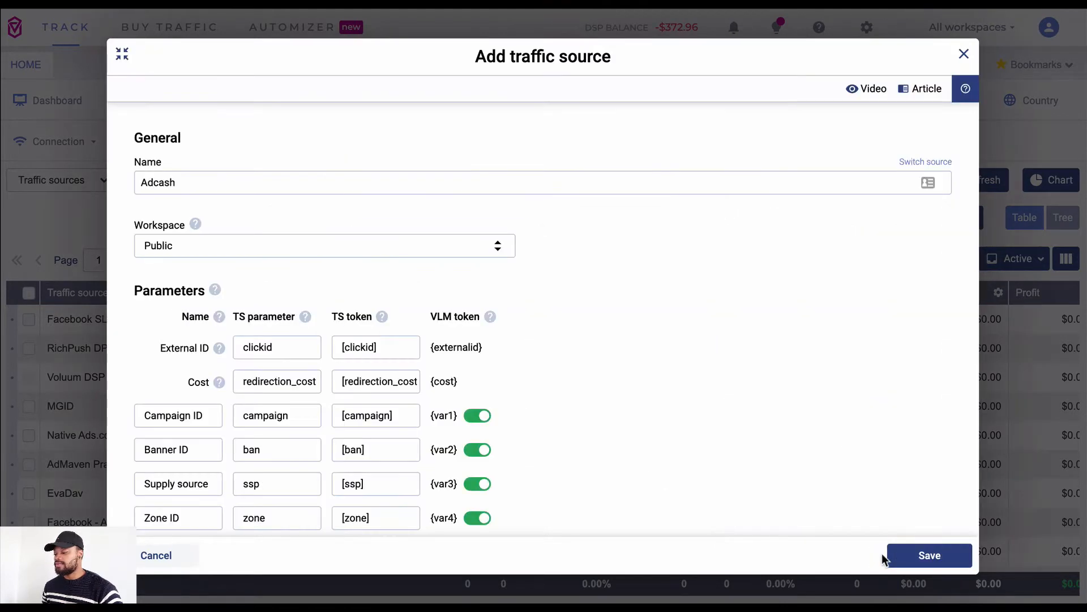
Review the Adcash source's parameters, name it "Adcash - TEST" and save the traffic source
scroll(476, 257, "down", 3)
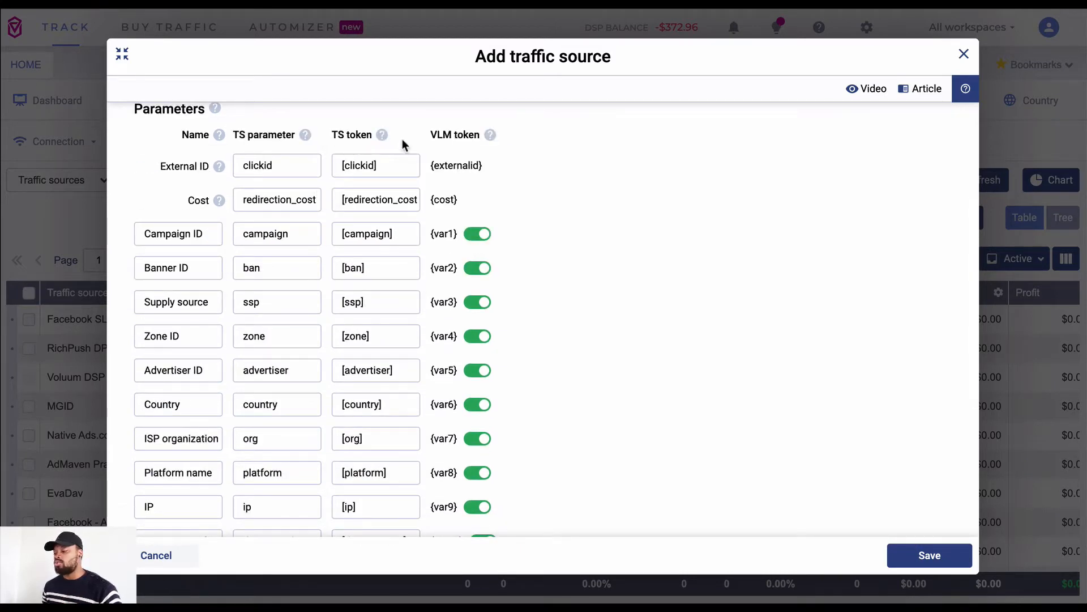
scroll(403, 145, "down", 4)
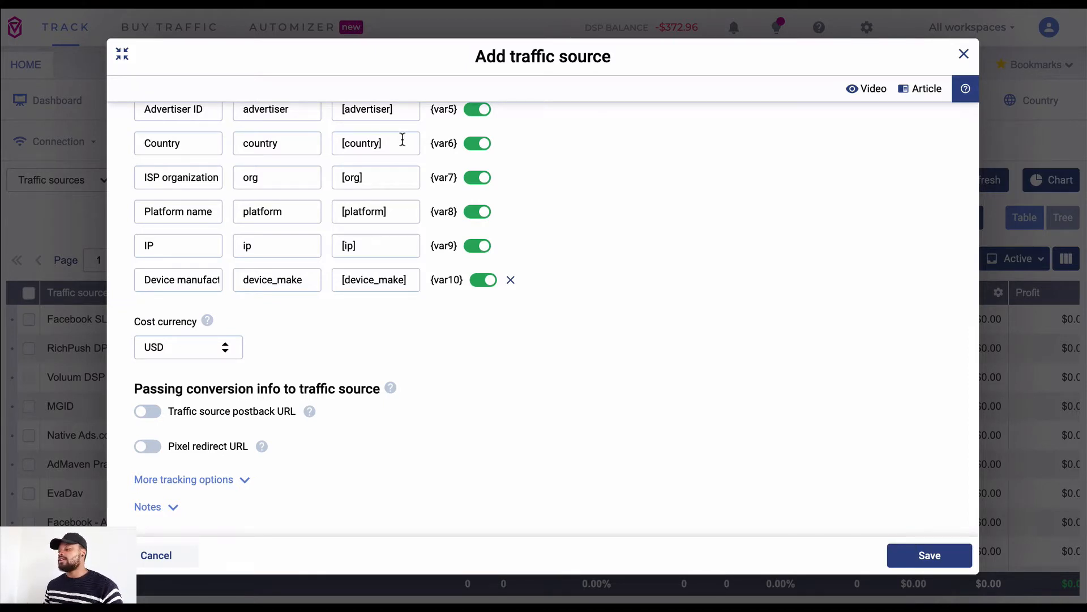
scroll(572, 351, "up", 10)
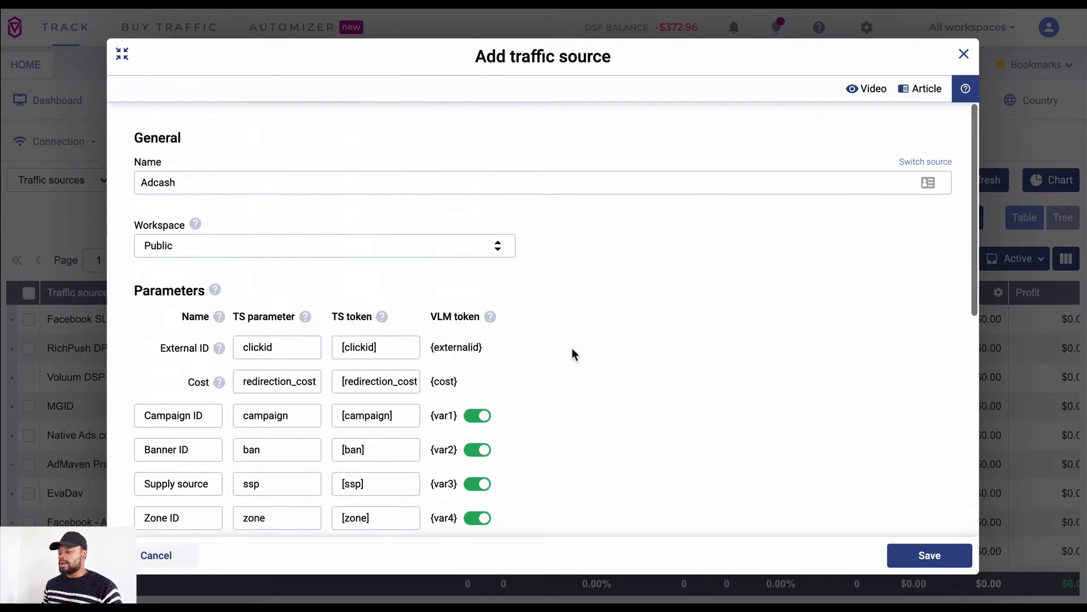
scroll(759, 461, "down", 8)
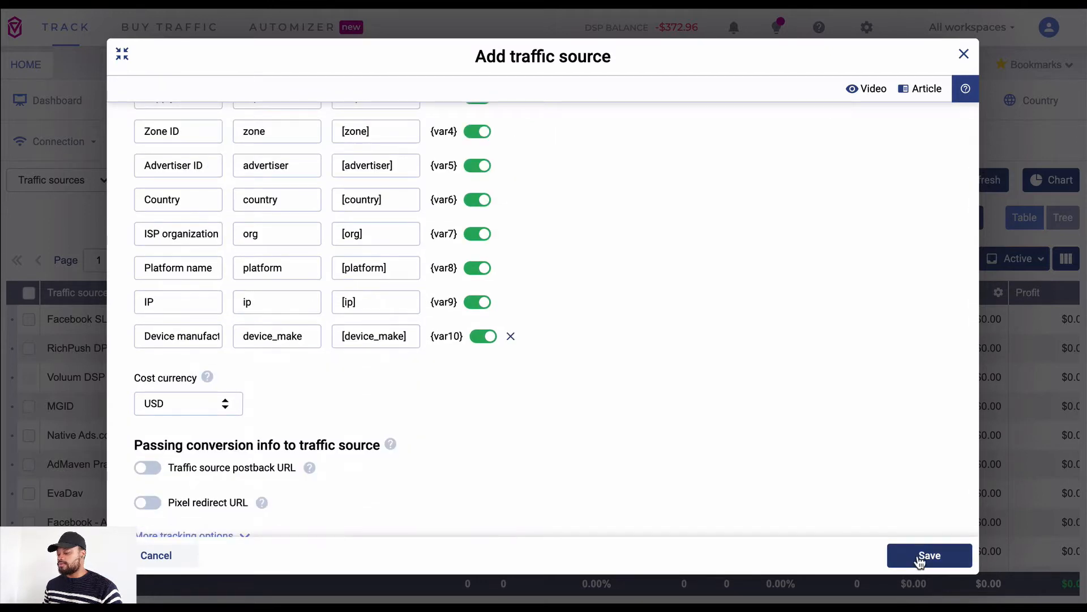
left_click(920, 560)
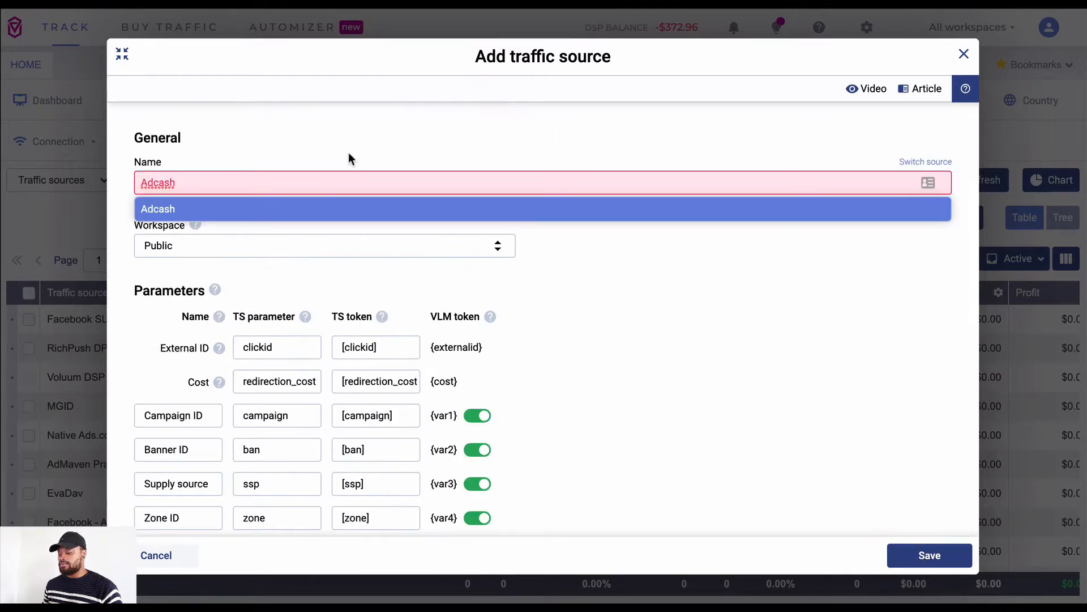
type("- TEST")
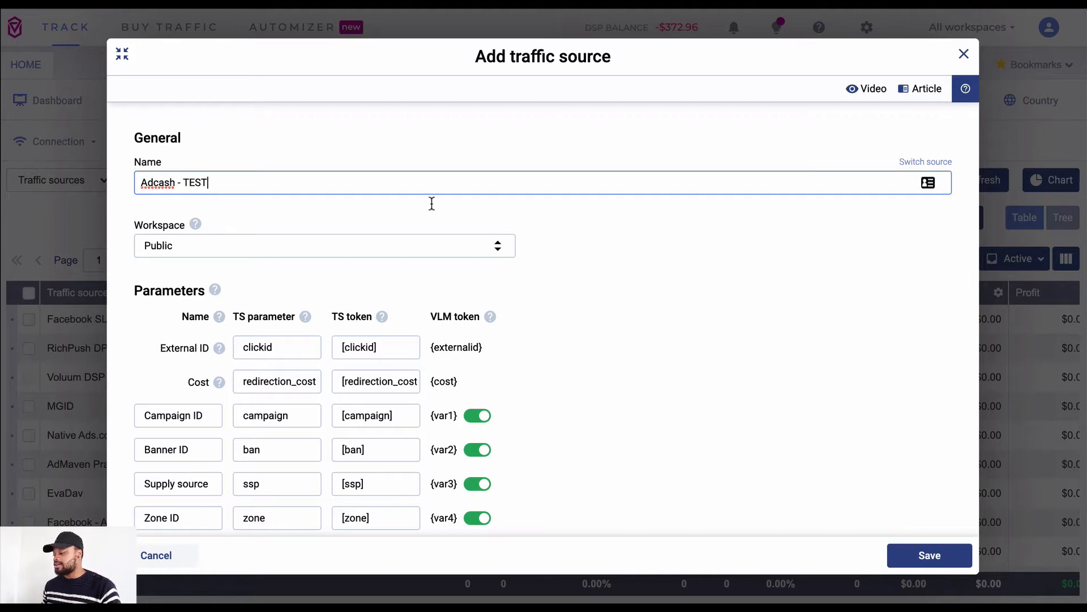
left_click(951, 556)
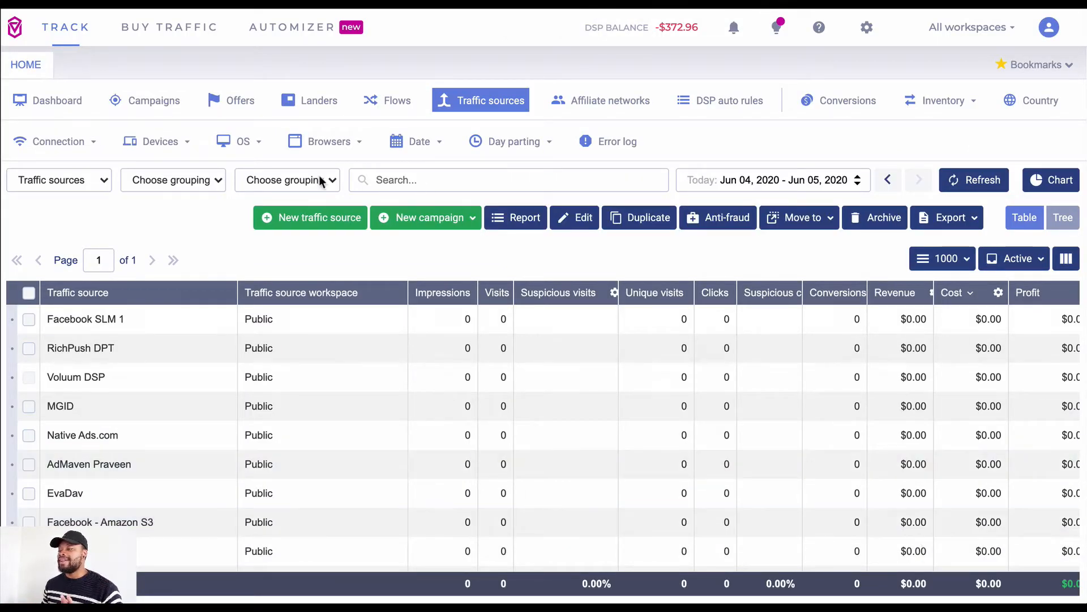
Switch to the ClickBank marketplace, generate a HopLink for the Leptoconnect offer with the Default landing page, and copy it
left_click(247, 112)
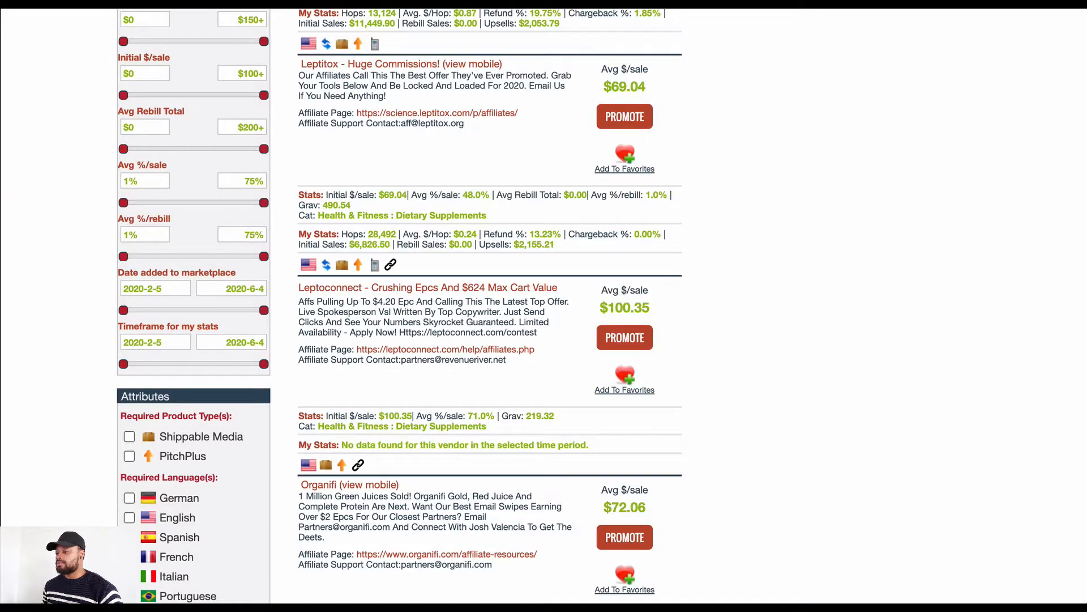
left_click(618, 113)
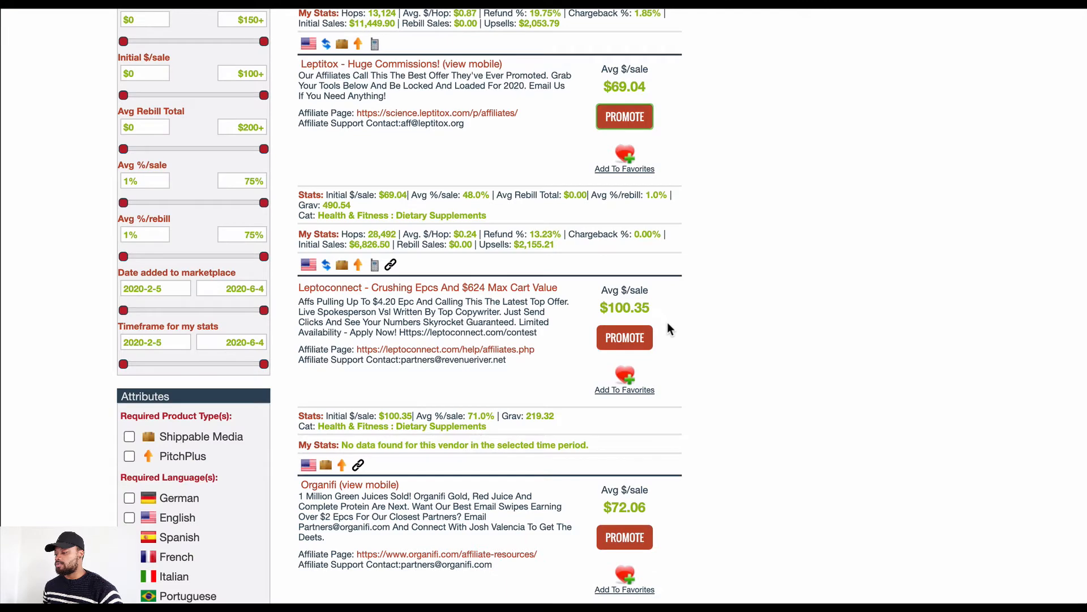
left_click(637, 335)
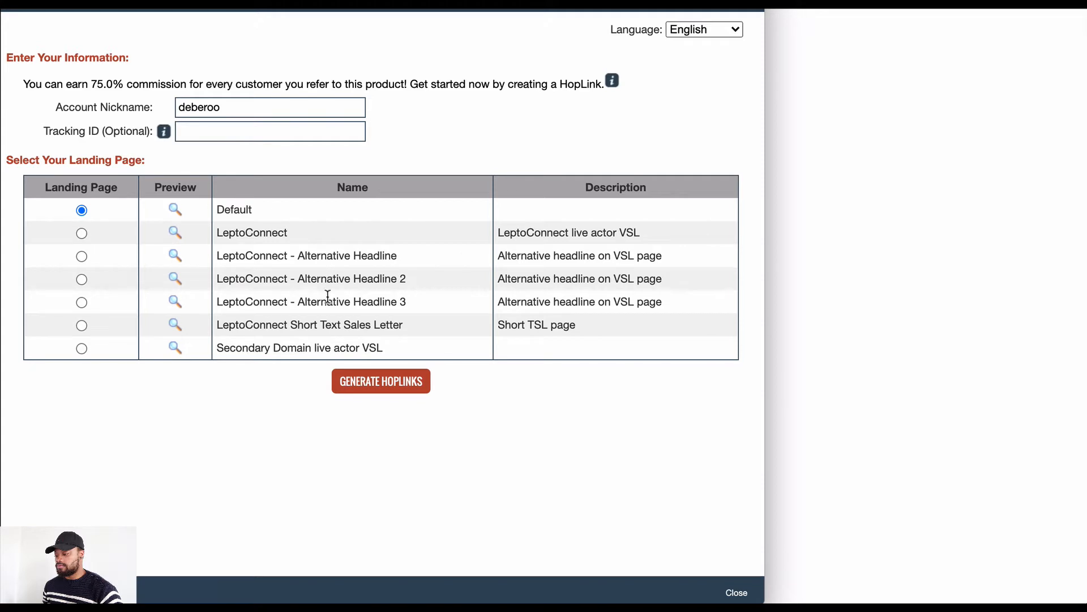
left_click(375, 391)
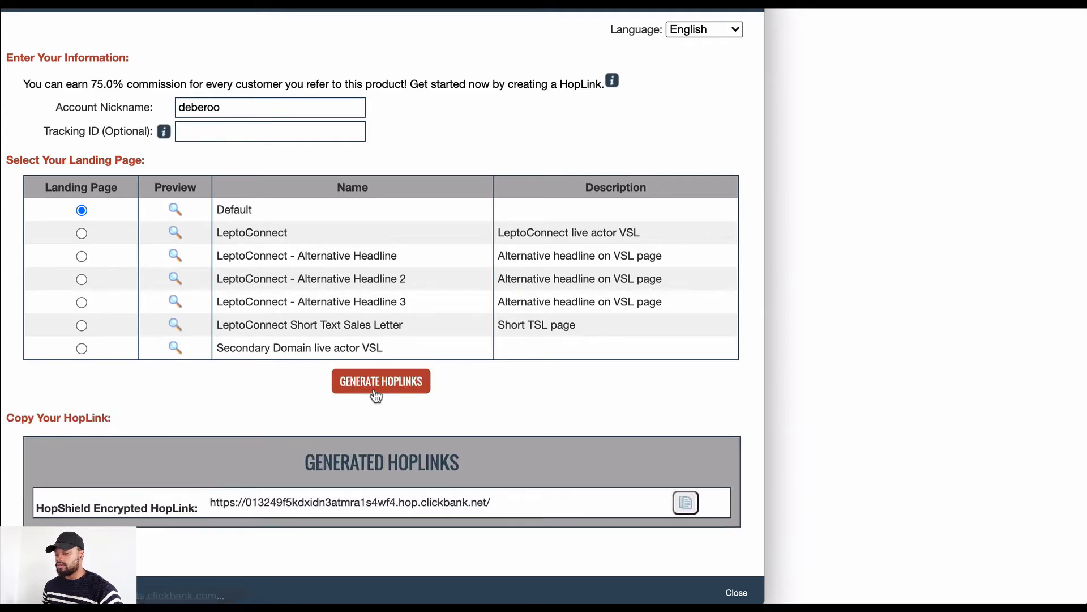
left_click(687, 503)
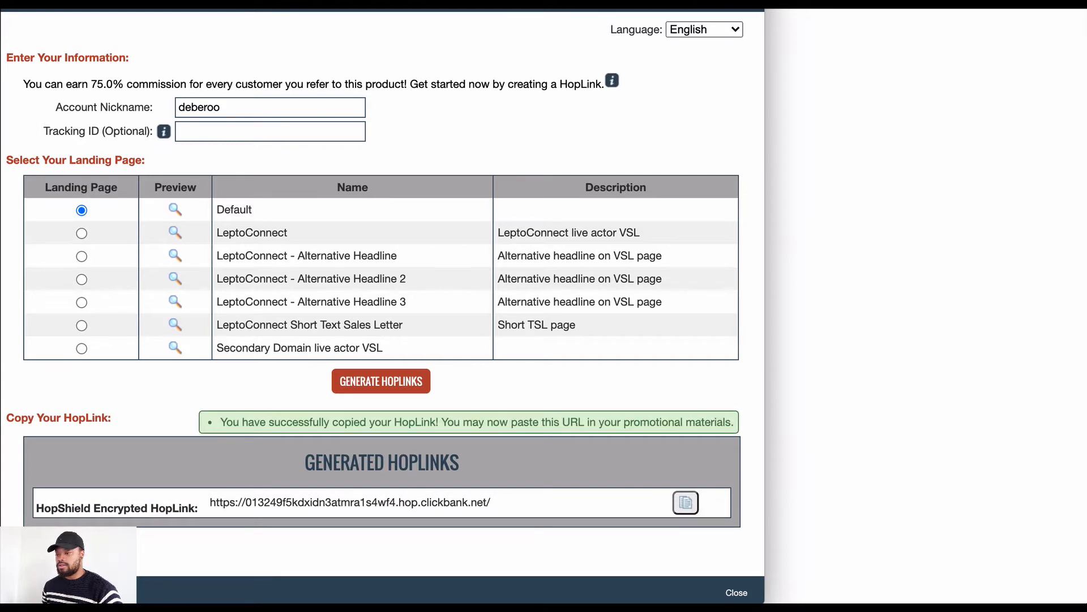
key("super+w")
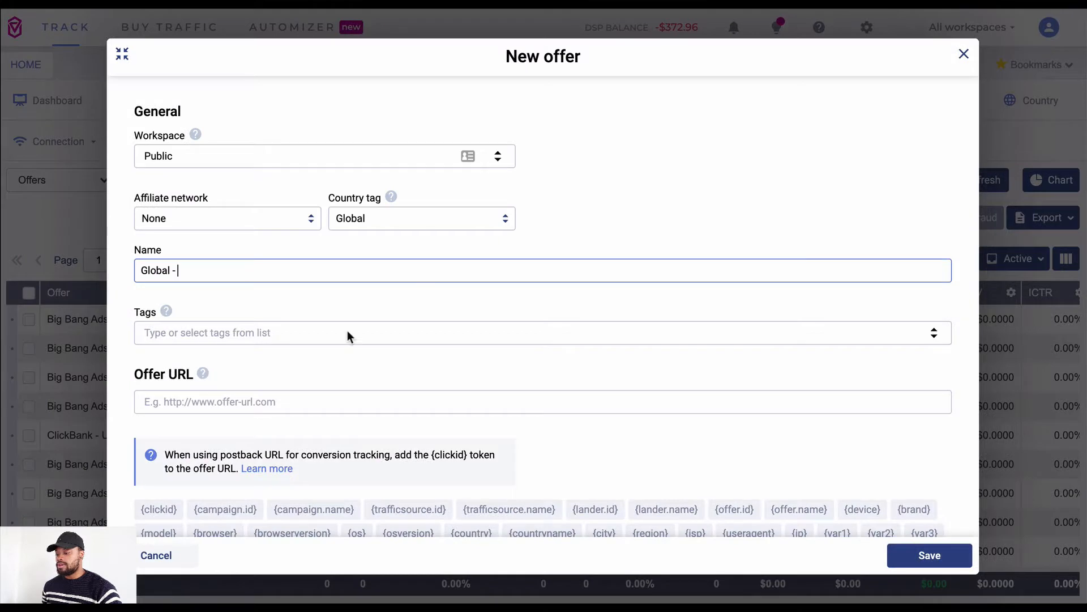
In Voluum's new offer form, paste the copied HopLink as the offer URL and set the affiliate network to ClickBank
left_click(252, 401)
key("ctrl+v")
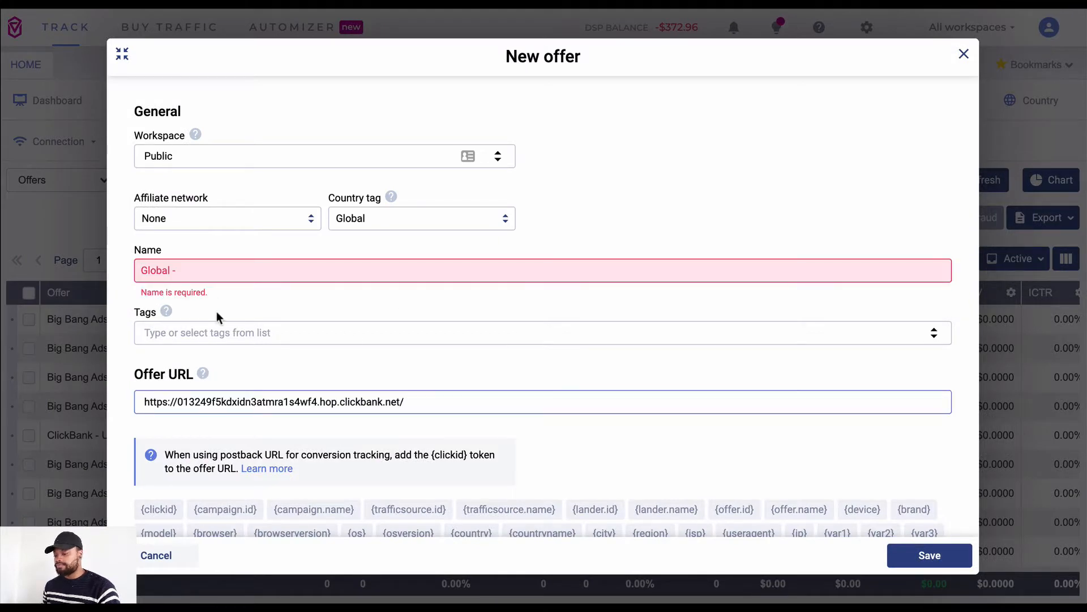
left_click(210, 213)
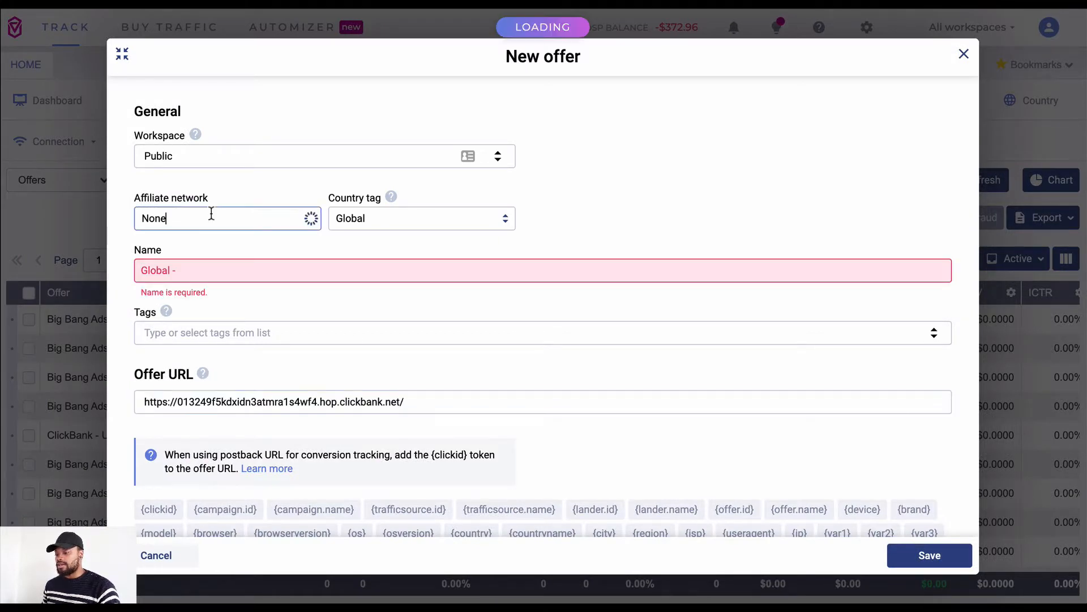
type("c")
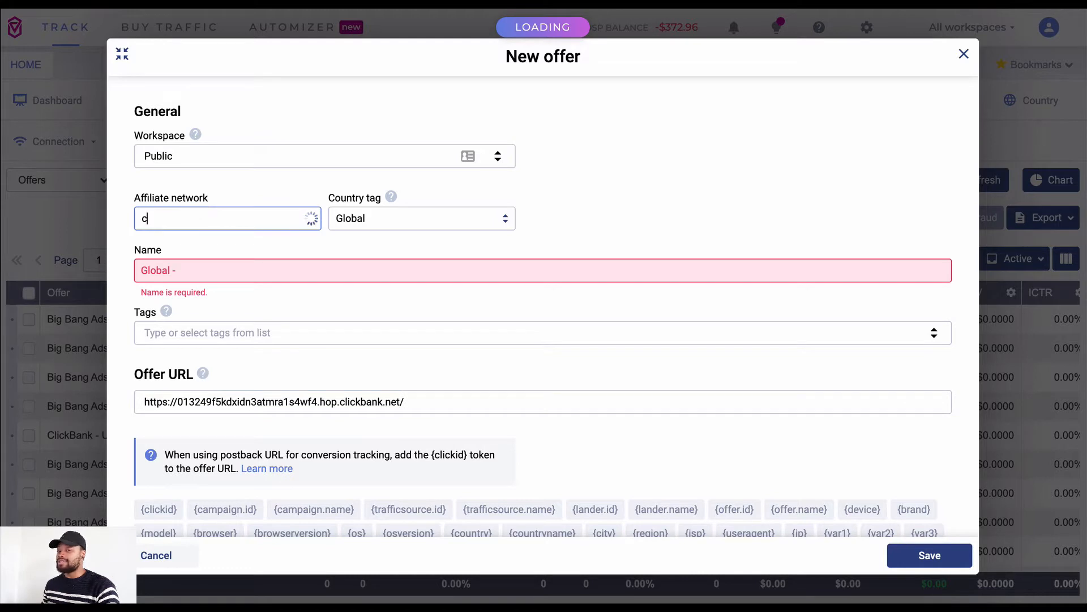
type("lickbank")
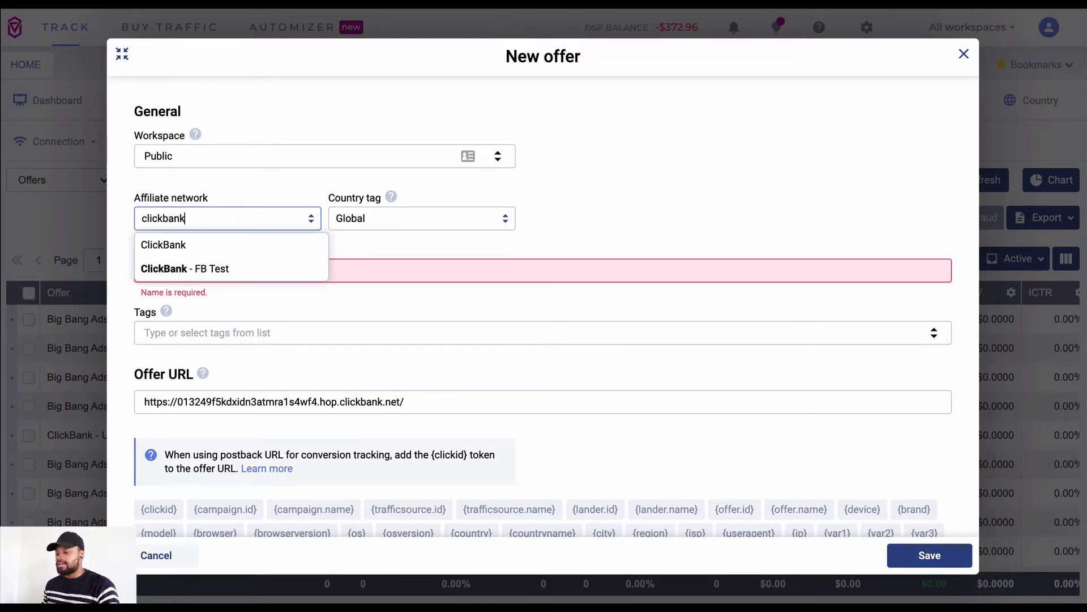
left_click(183, 252)
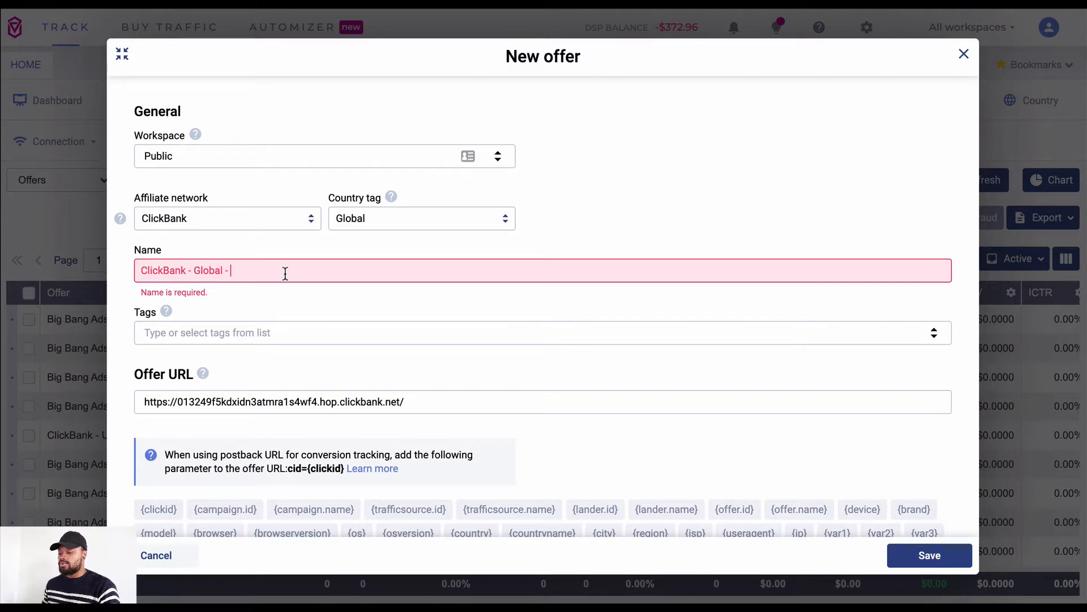
Complete the offer's name as "ClickBank - Global - Leptoconnect TEST"
type("L")
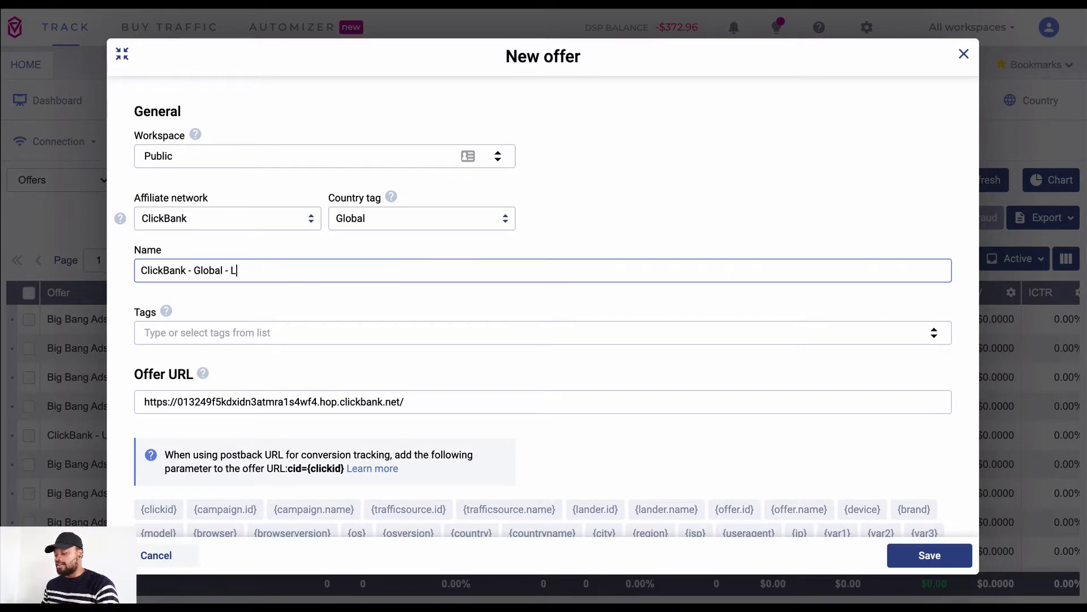
type("eptoconnect")
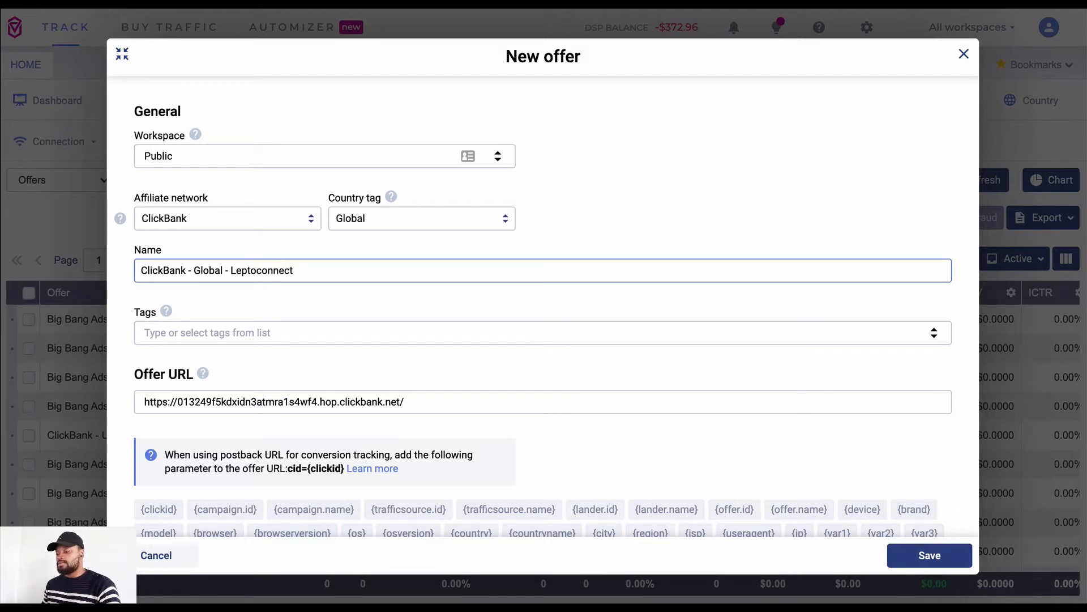
type(" TEST")
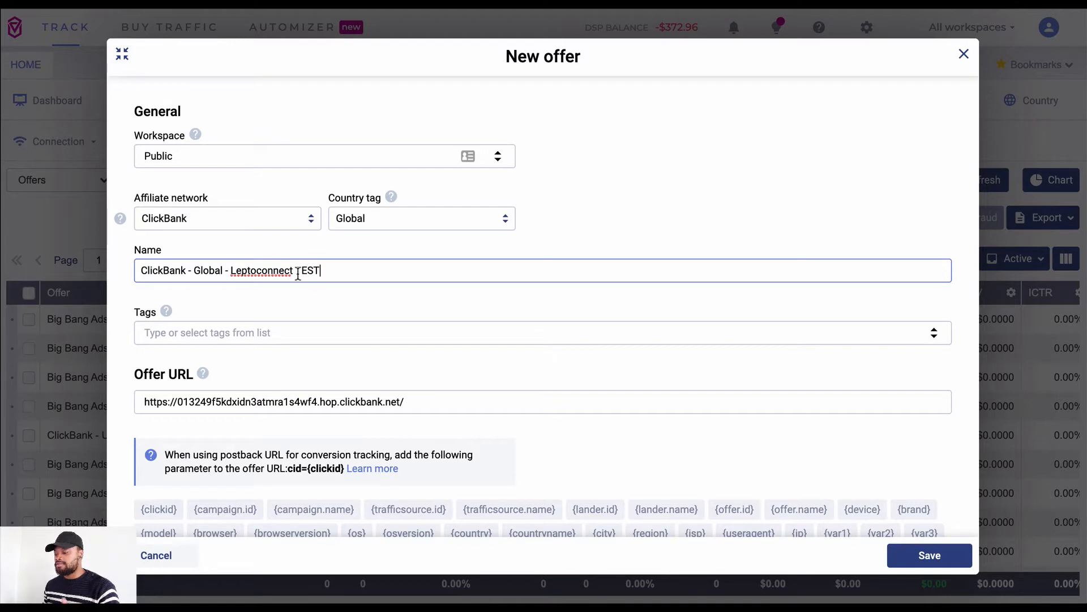
Append the tracking parameter ?cid={clickid} to the offer URL and save the offer
left_click(465, 404)
type("?")
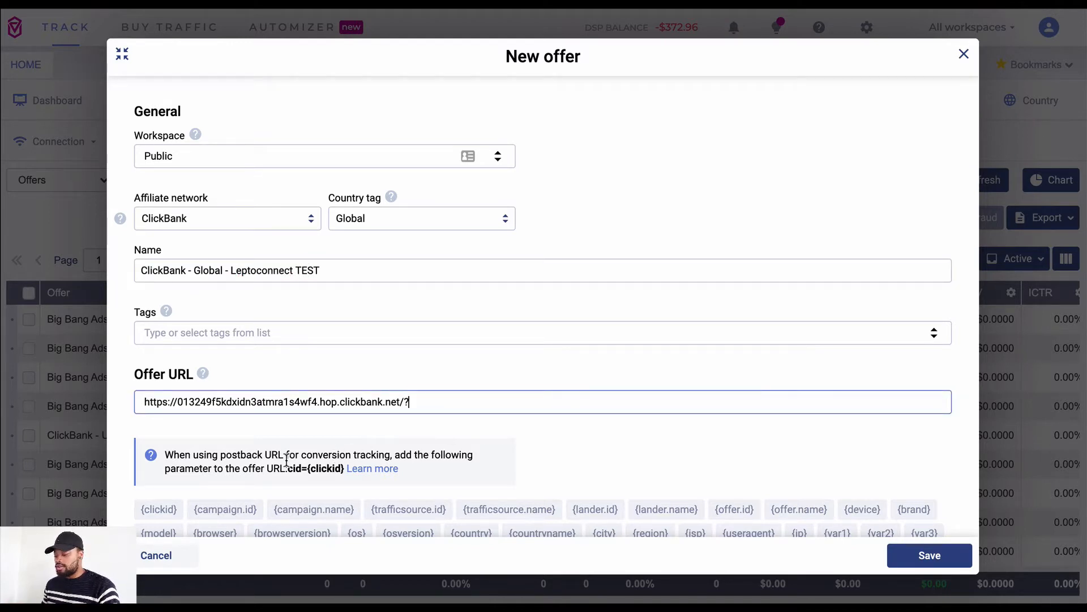
left_click_drag(288, 470, 346, 470)
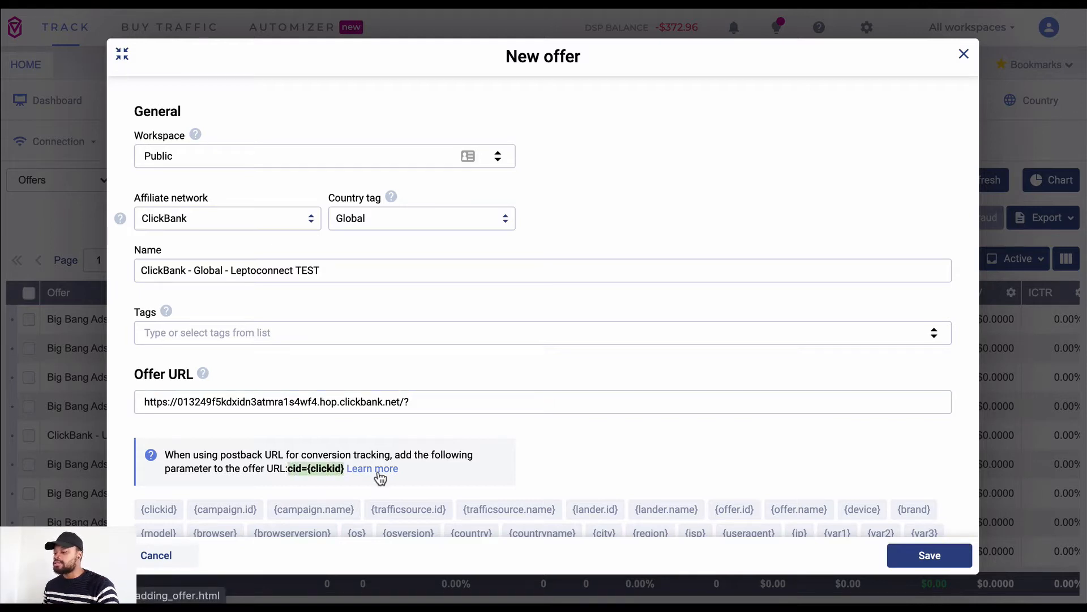
left_click(448, 401)
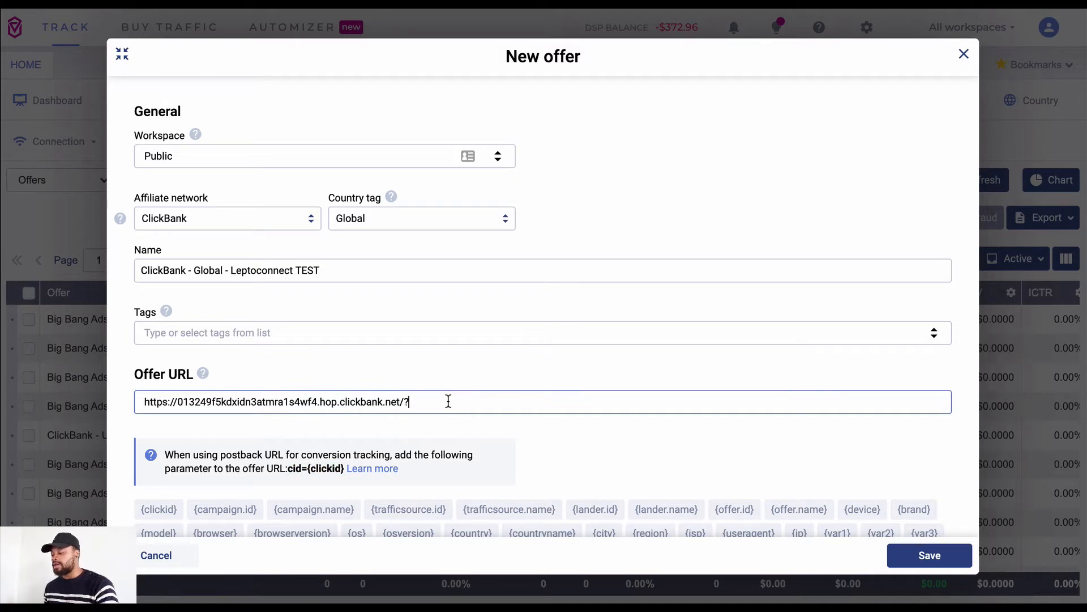
key("ctrl+v")
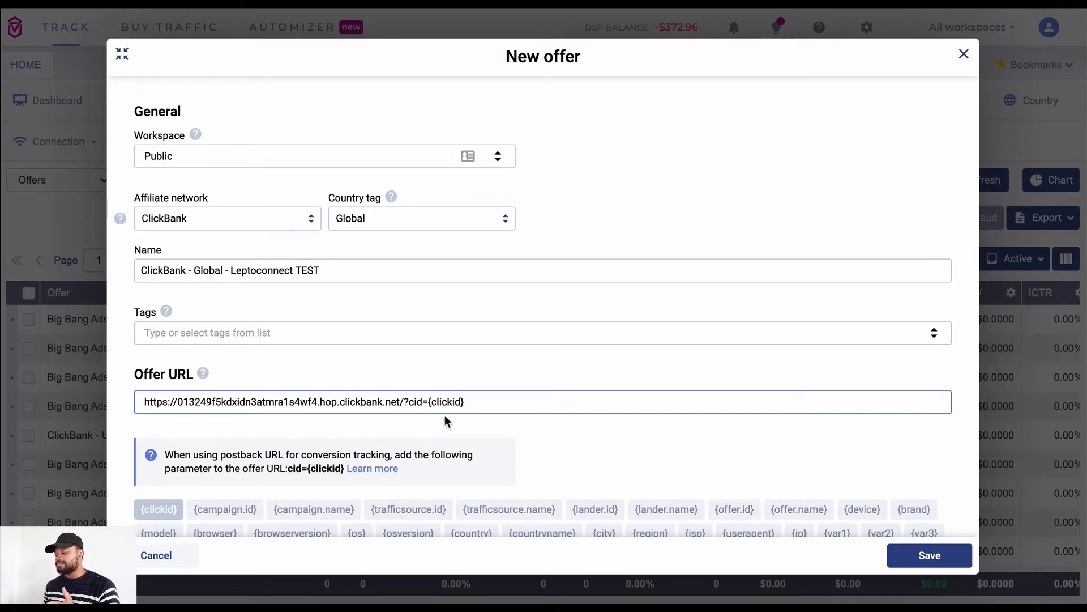
scroll(690, 433, "down", 3)
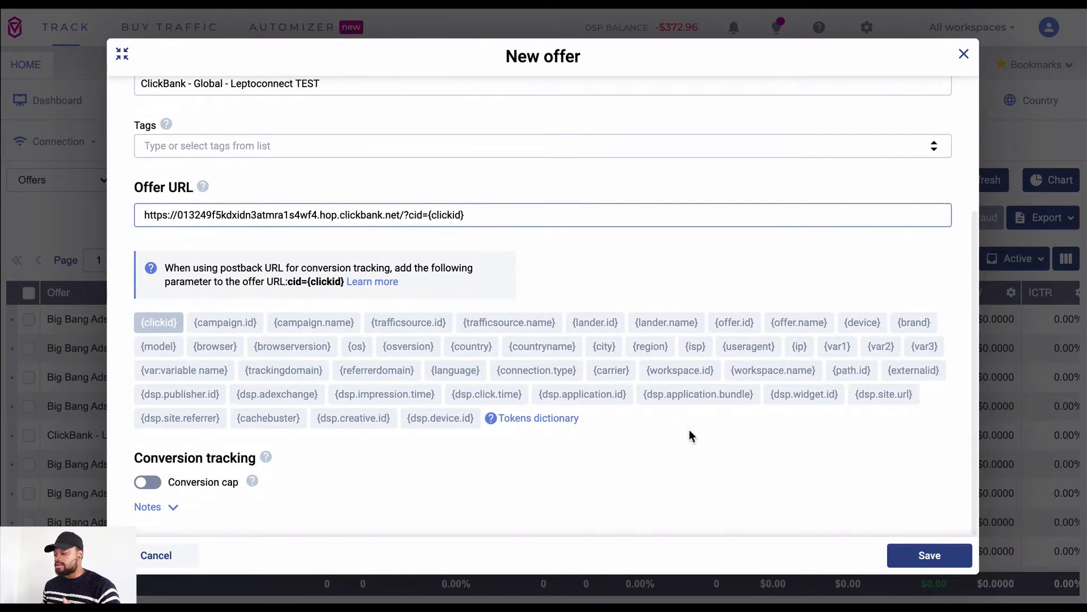
left_click(913, 555)
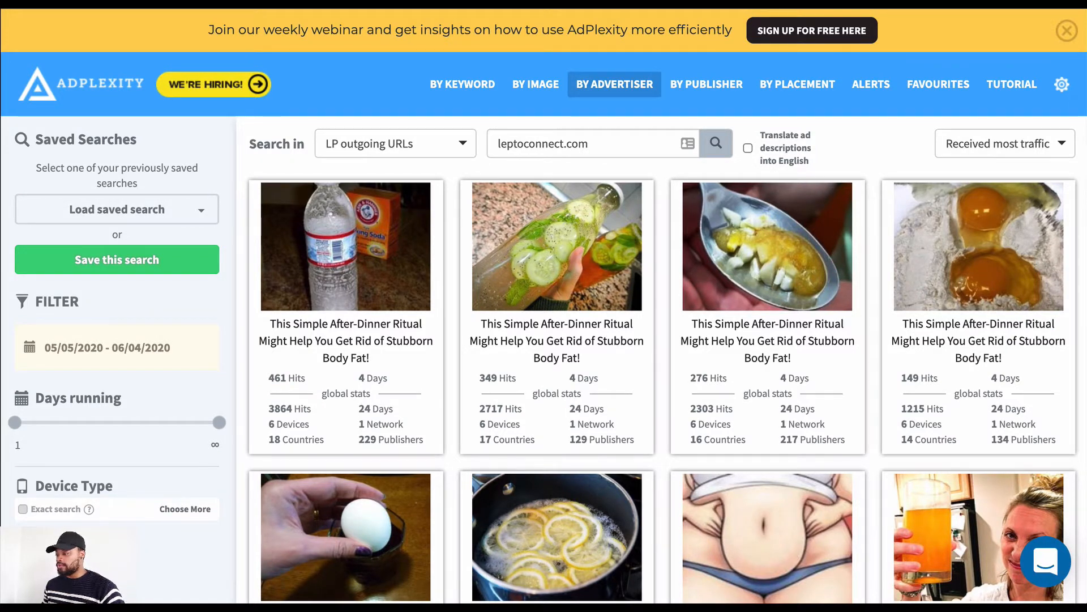
Search AdPlexity for ads with leptoconnect.com in the LP outgoing URLs and examine the landing pages of the water bottle and baking soda ad
key("Return")
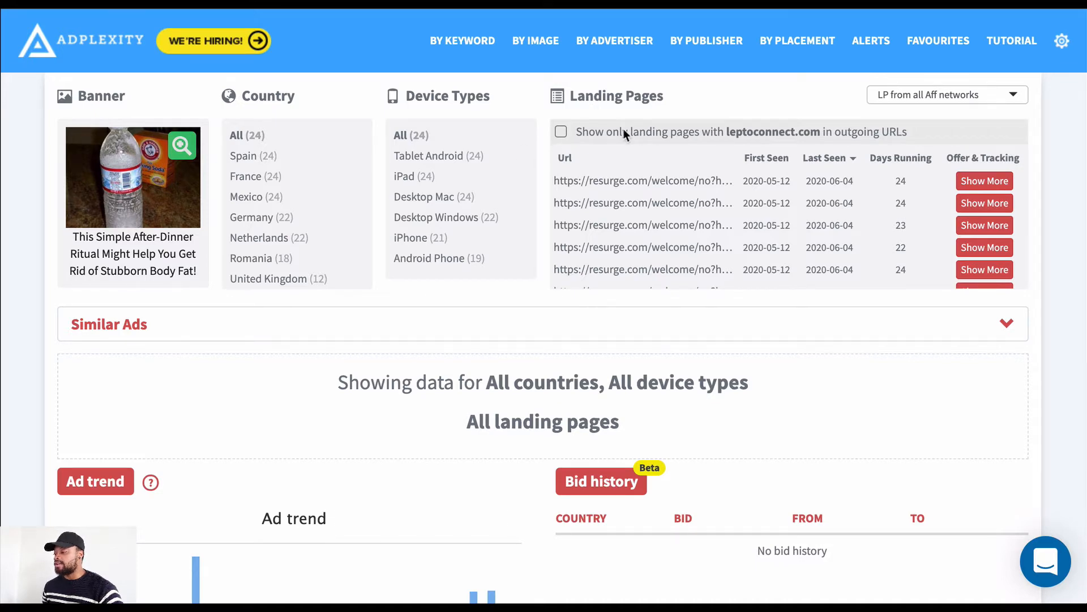
scroll(609, 187, "down", 2)
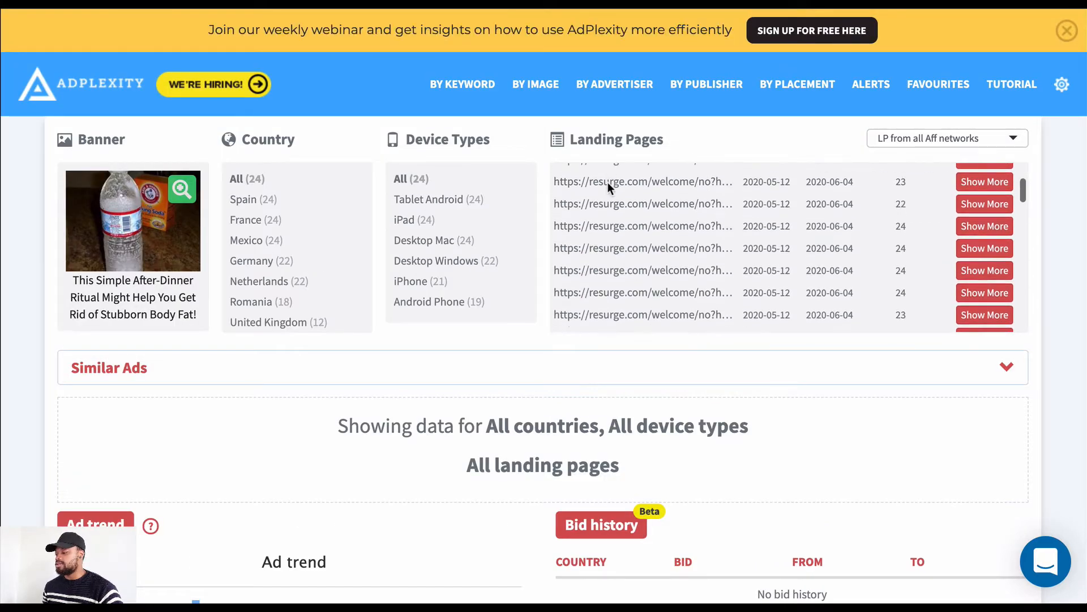
scroll(607, 183, "down", 3)
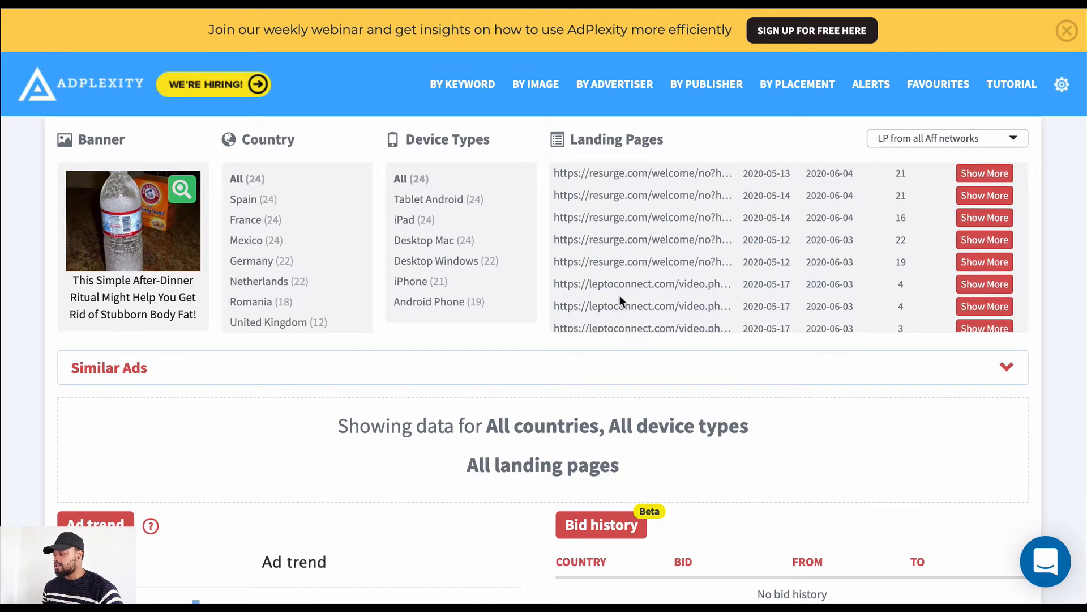
scroll(620, 296, "down", 5)
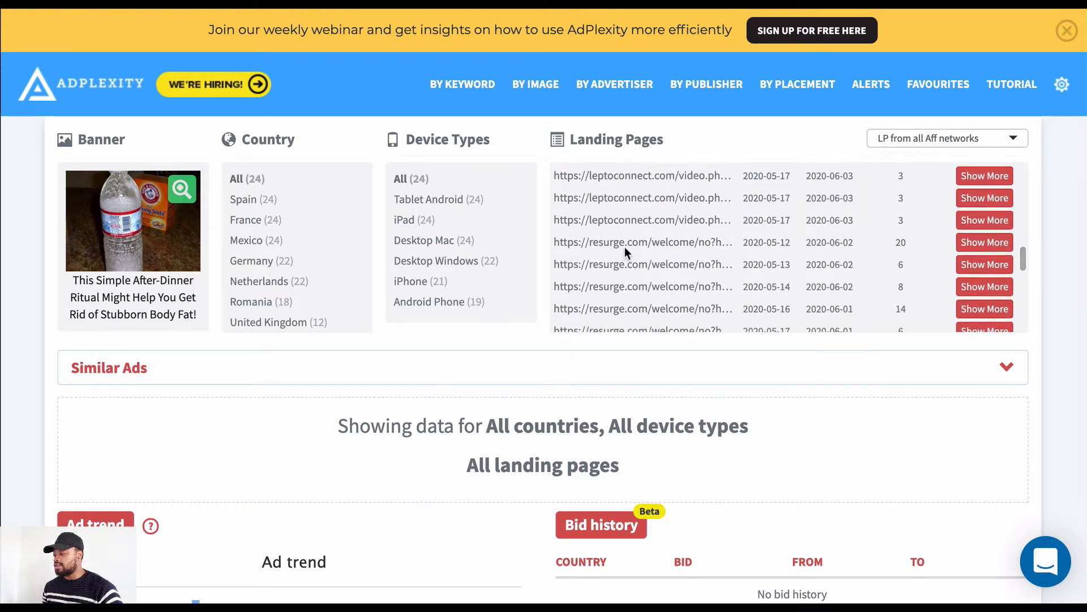
scroll(627, 260, "up", 2)
scroll(627, 260, "down", 2)
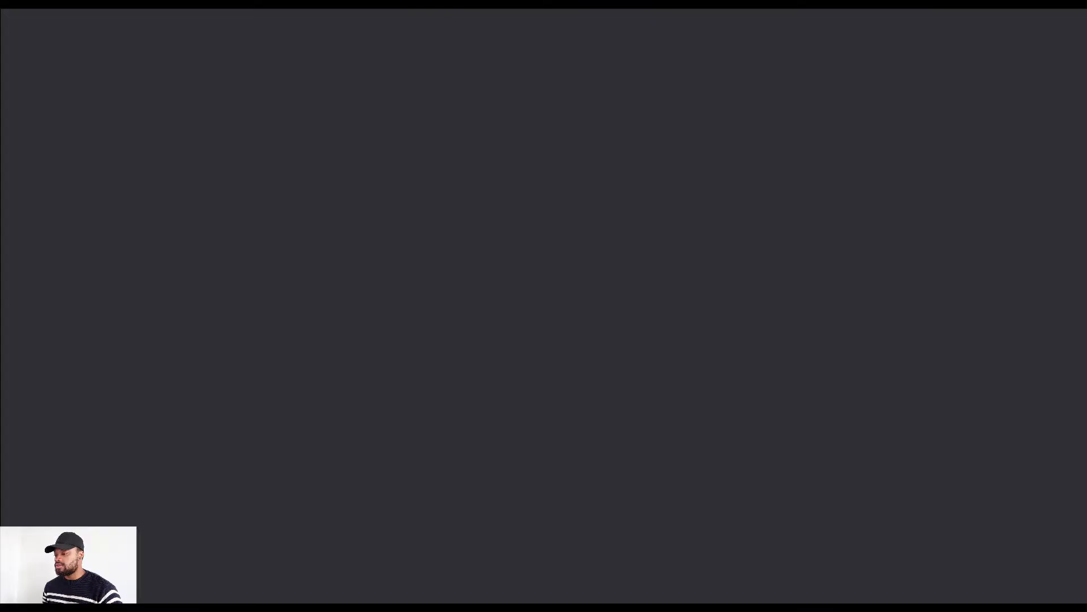
Browse the leptoconnect.com ad results and check the landing pages listed for the peeled-egg and boiled-lemon After-Dinner Ritual ads
scroll(616, 327, "down", 10)
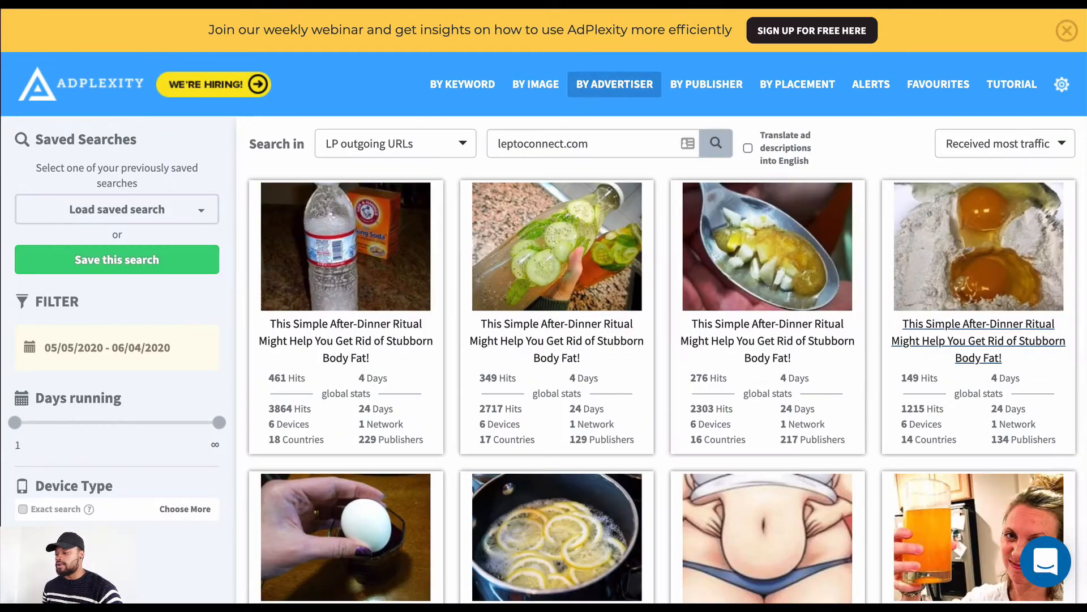
scroll(463, 234, "down", 10)
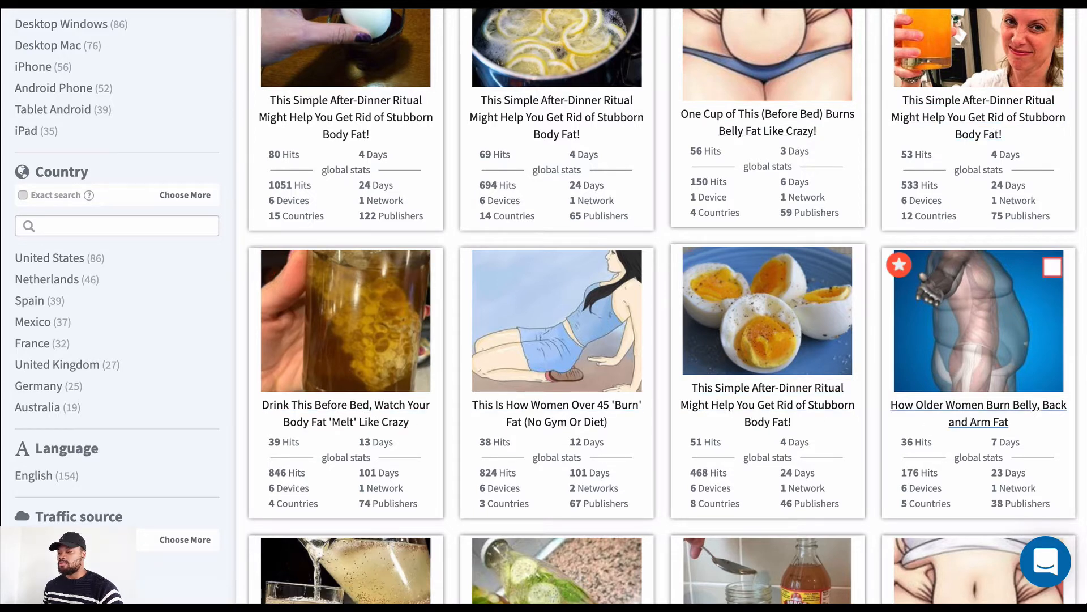
left_click(767, 340)
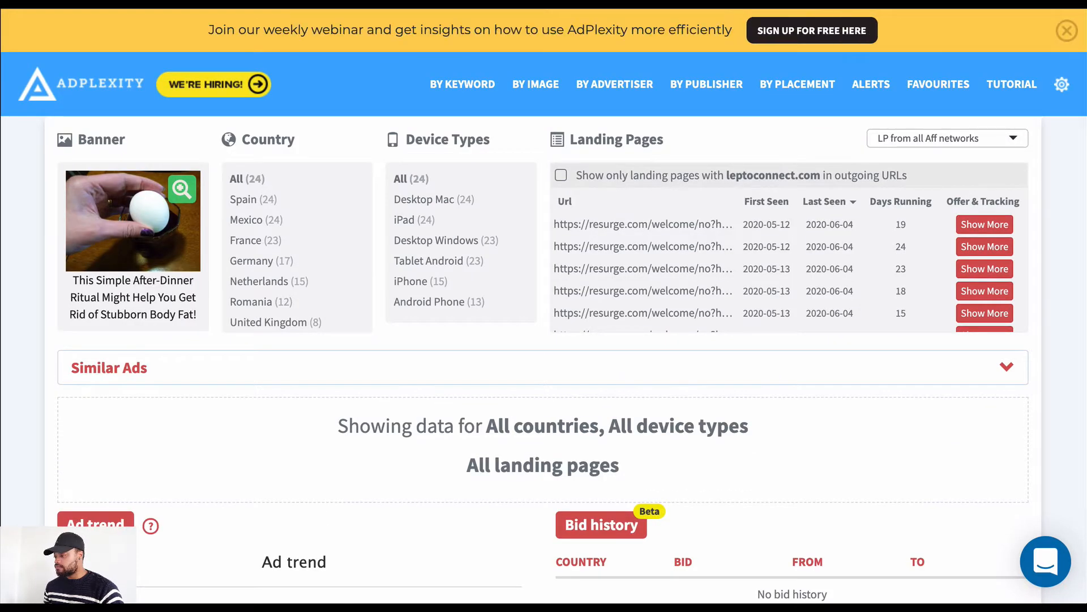
scroll(796, 284, "down", 5)
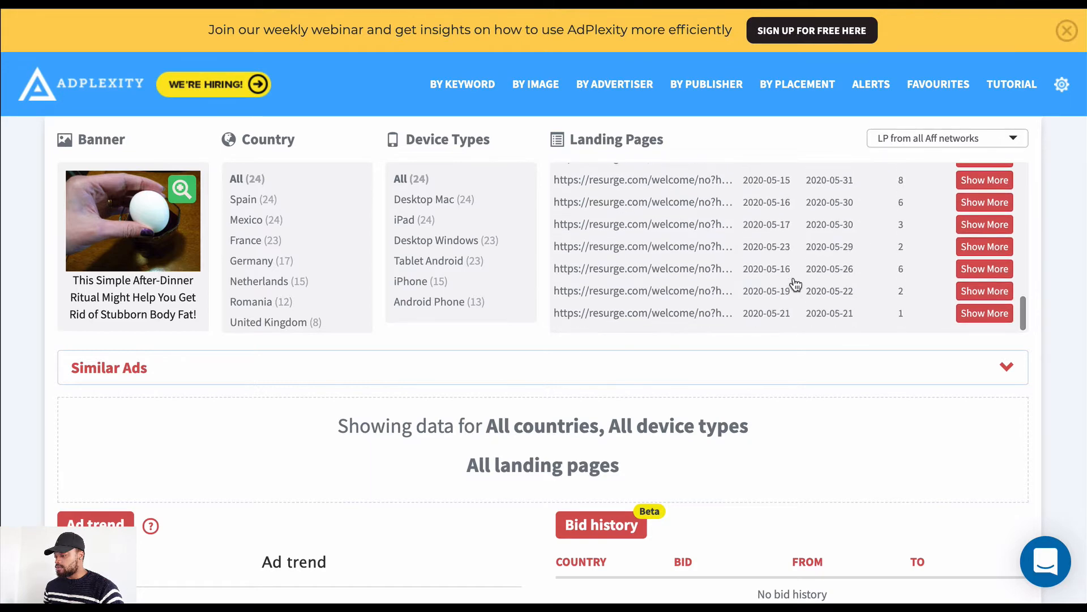
scroll(796, 284, "up", 5)
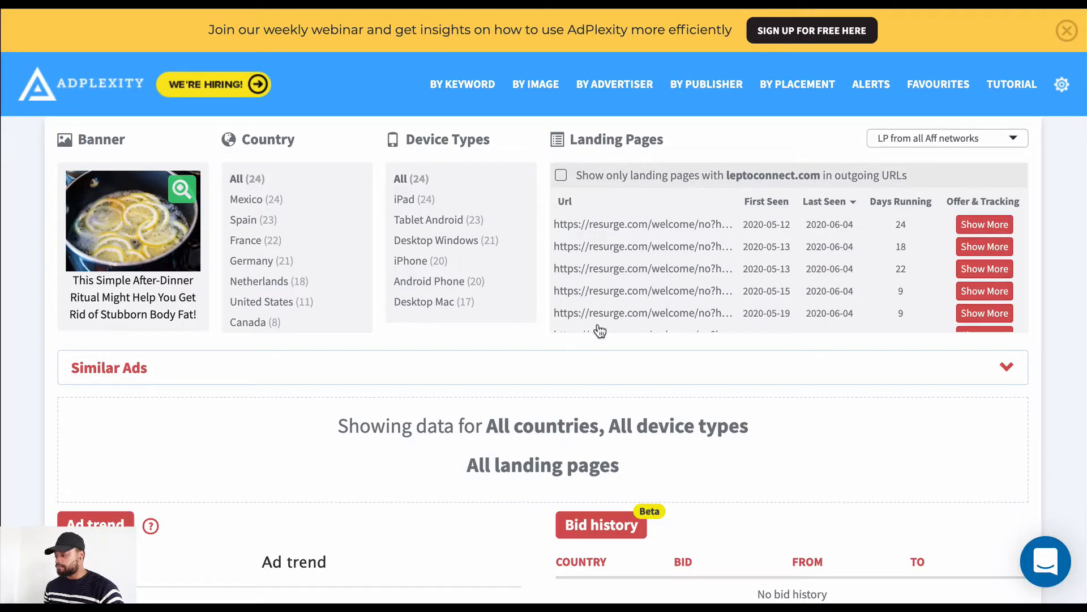
scroll(602, 287, "down", 5)
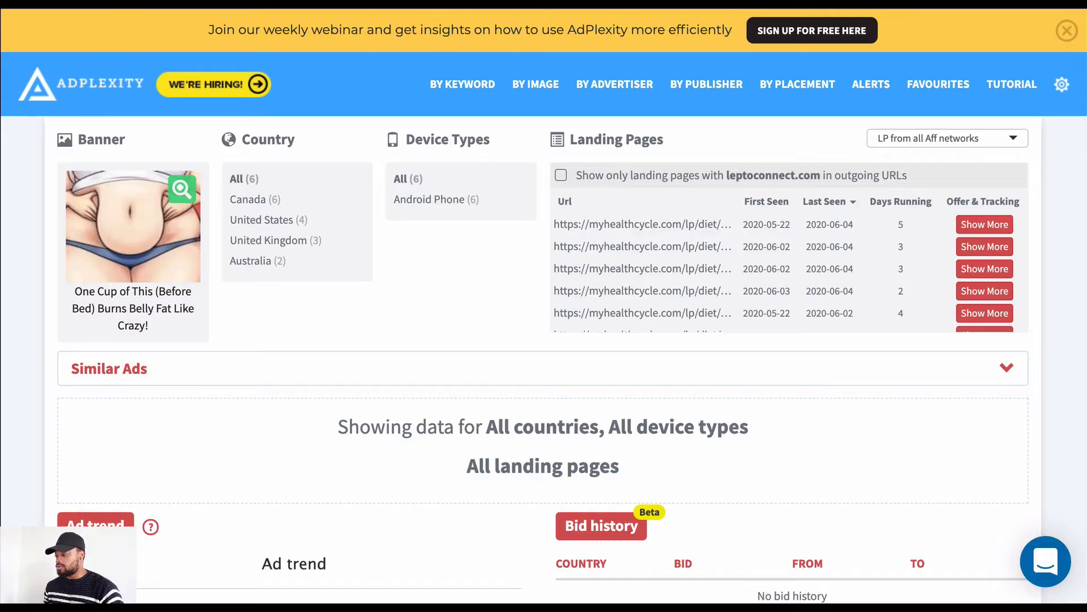
Review the landing pages of the "One Cup of This (Before Bed)" ad and open the myhealthcycle.com page from the second entry's details
scroll(643, 272, "down", 1)
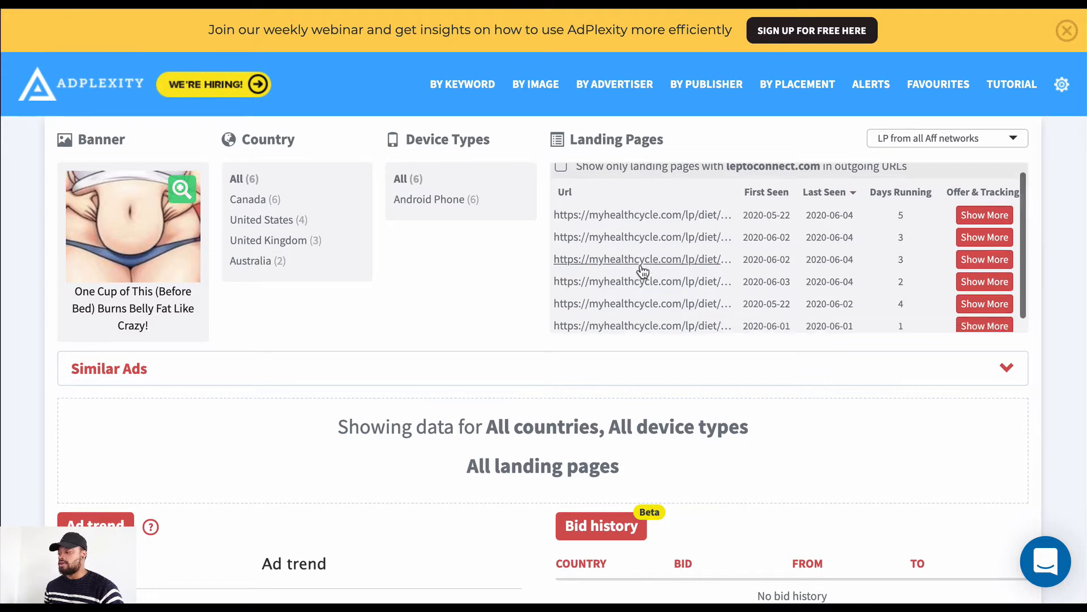
scroll(644, 272, "down", 2)
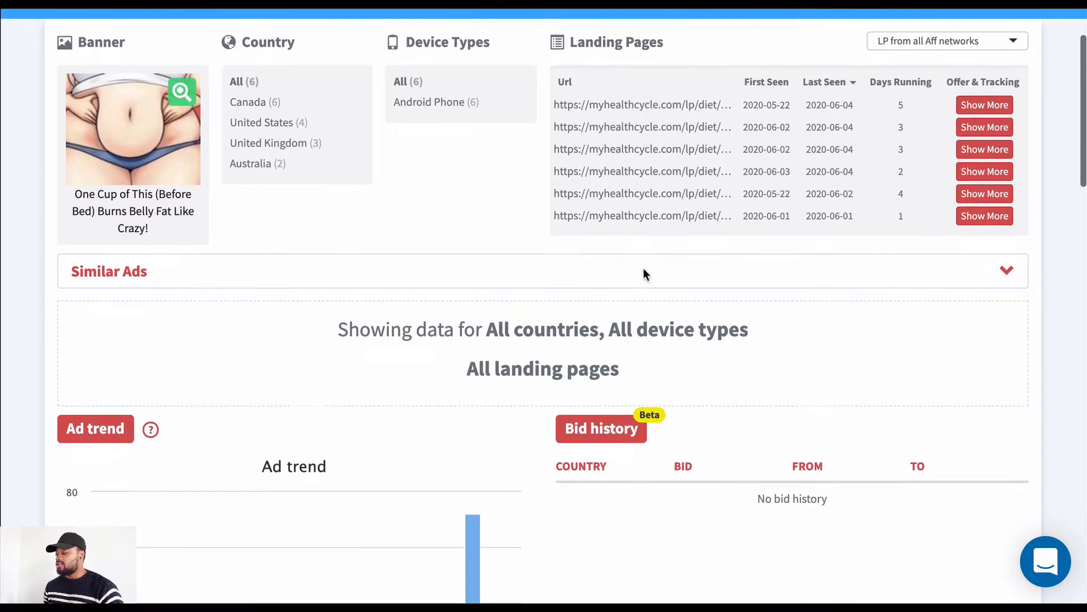
scroll(645, 274, "down", 1)
scroll(654, 321, "up", 2)
scroll(692, 205, "down", 1)
scroll(692, 205, "up", 1)
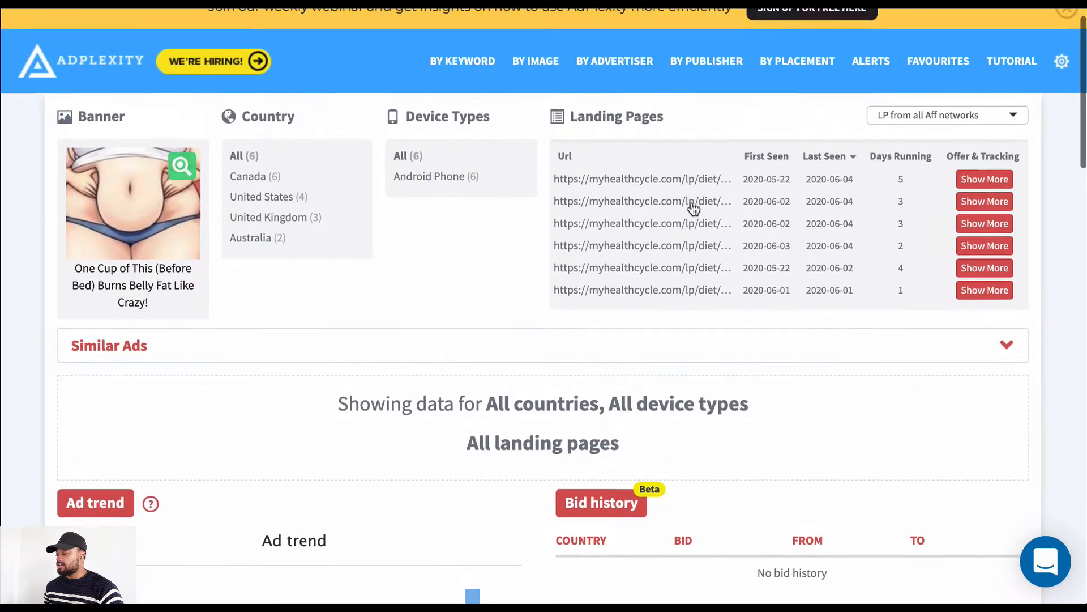
left_click(967, 201)
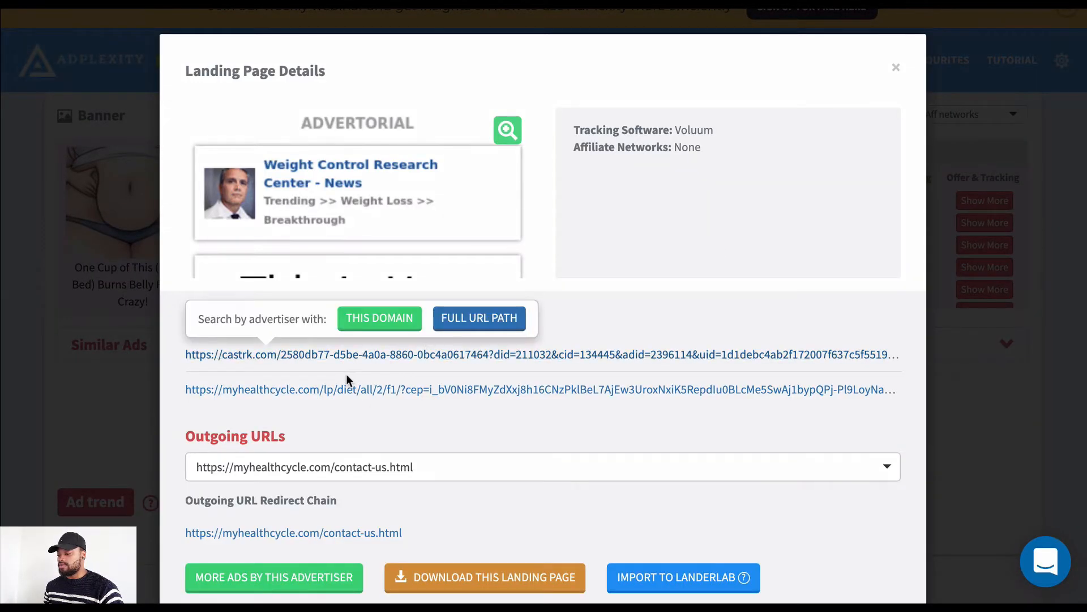
left_click(344, 389)
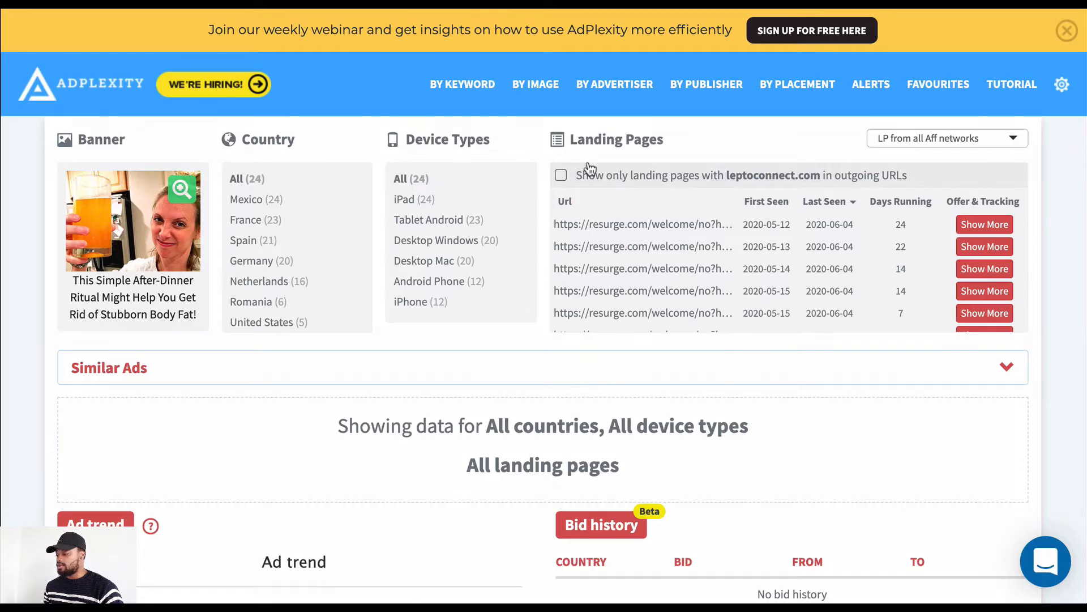
Check the landing pages of the "Drink This Before Bed" ad and open the trendsconsumer.com page from an entry's redirect chain
scroll(753, 286, "down", 10)
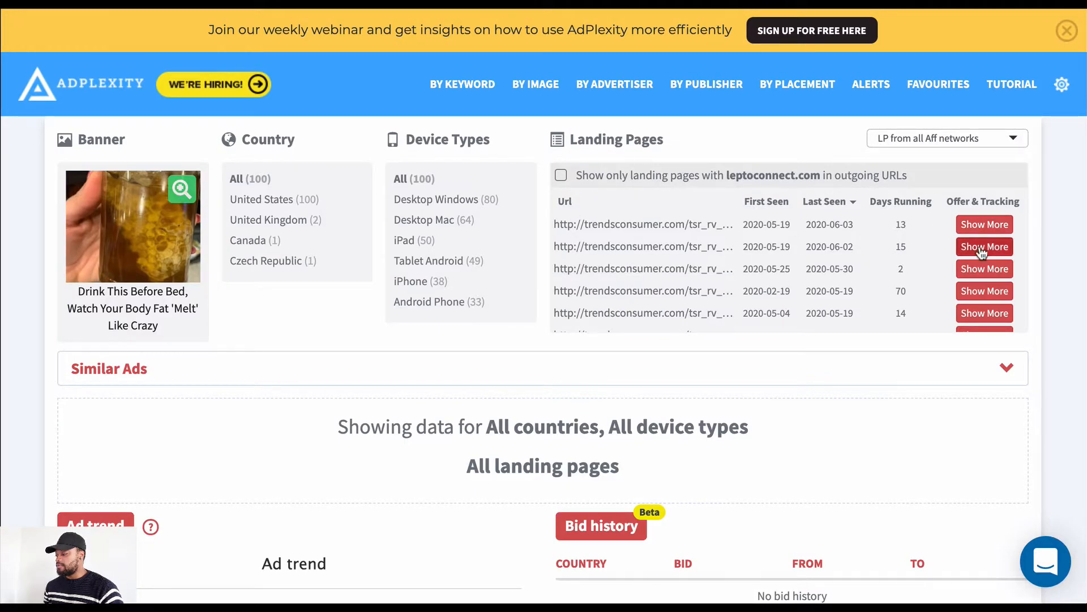
scroll(958, 290, "down", 2)
scroll(963, 293, "up", 4)
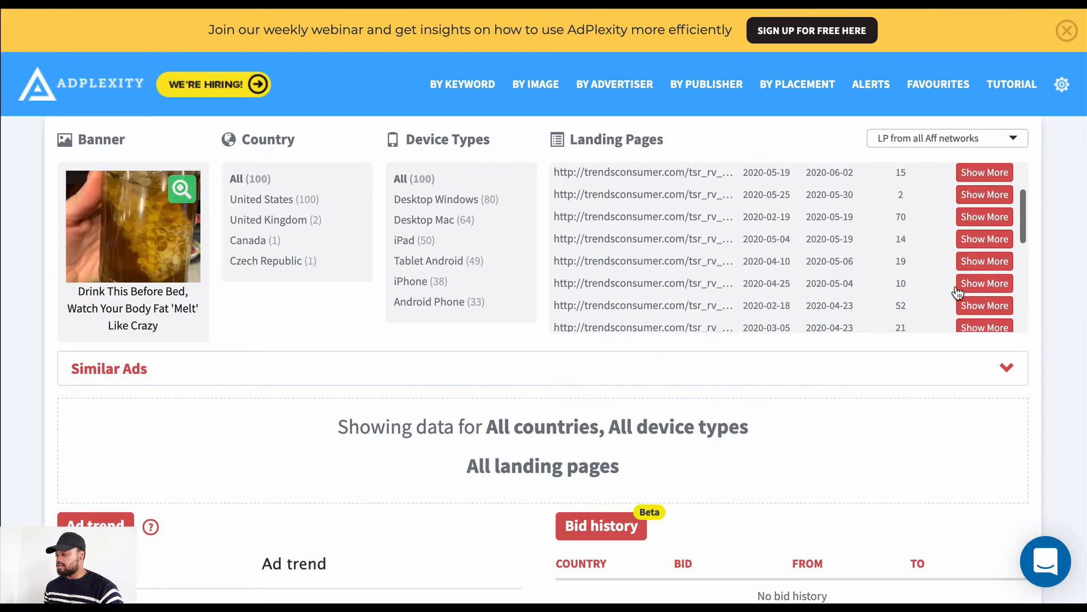
left_click(983, 294)
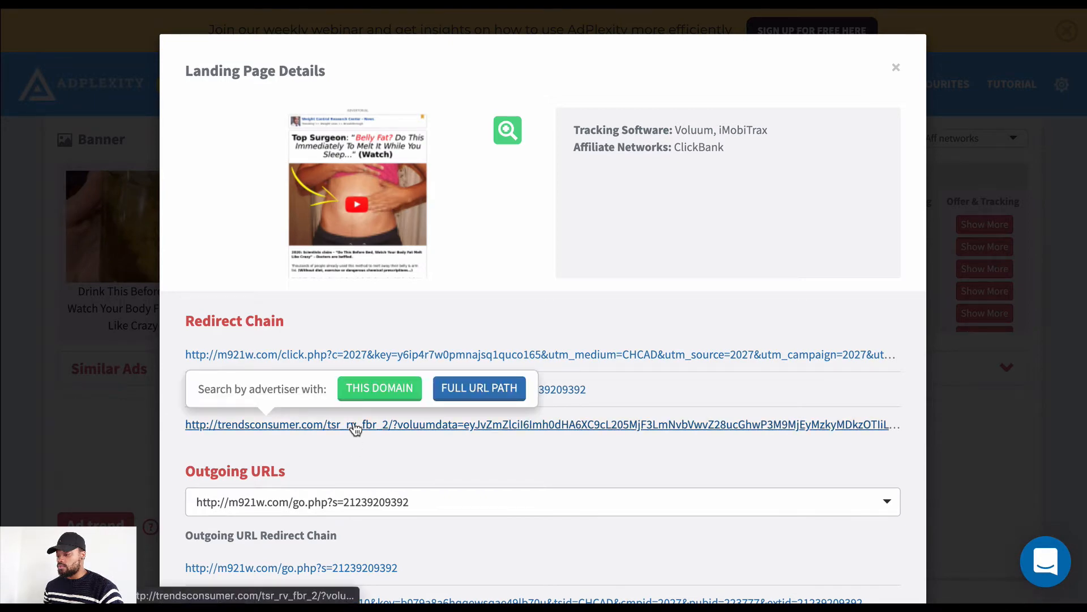
left_click(353, 424)
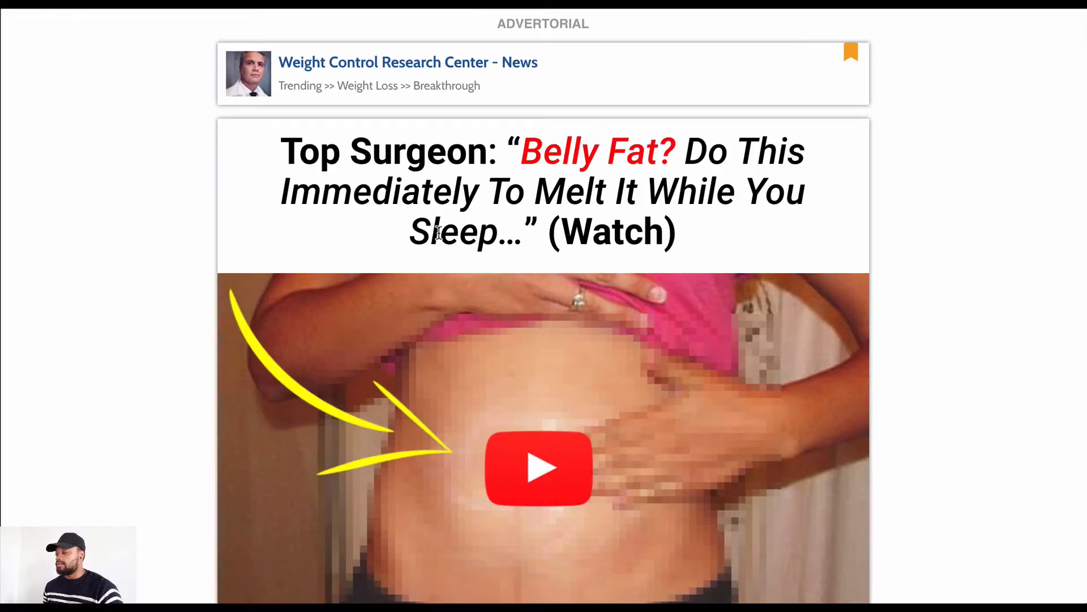
Examine the "Top Surgeon: Belly Fat?" advertorial's headline, video image, body copy, call to action and related articles
scroll(439, 233, "down", 1)
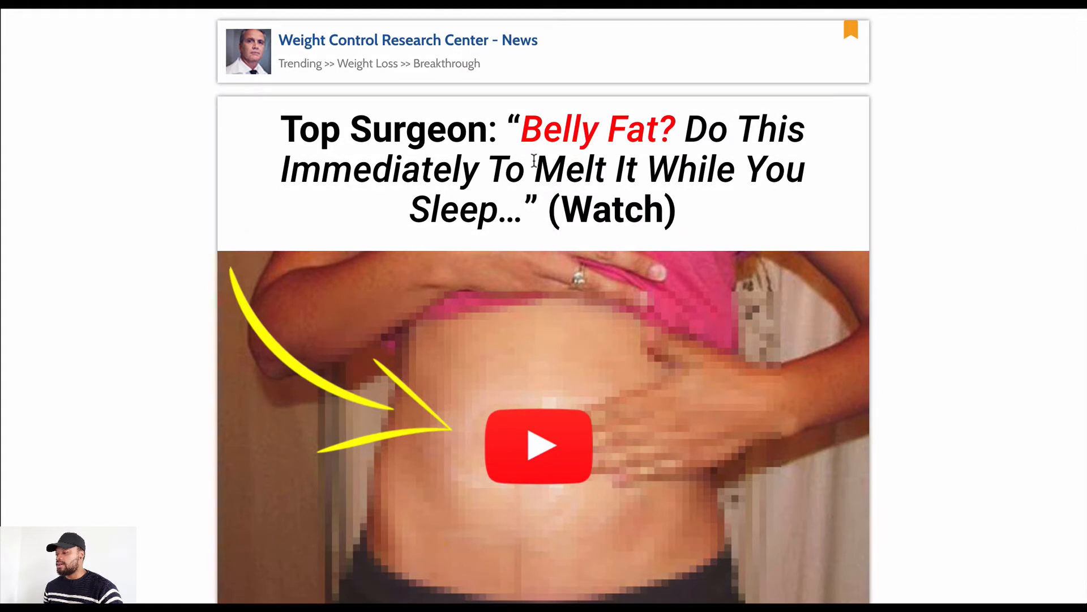
scroll(533, 161, "down", 2)
scroll(534, 160, "down", 1)
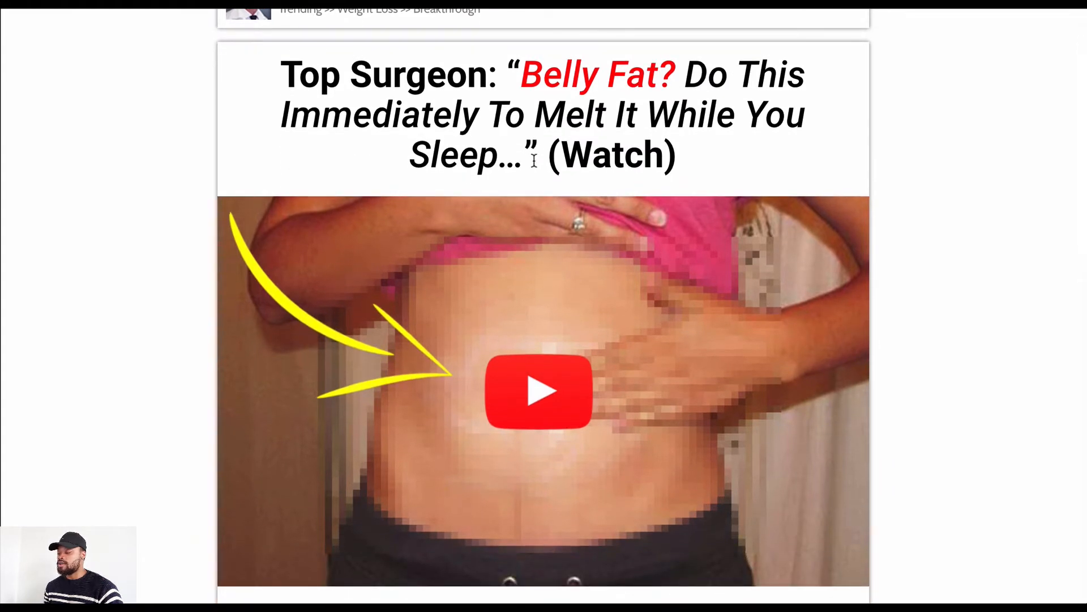
scroll(533, 160, "down", 10)
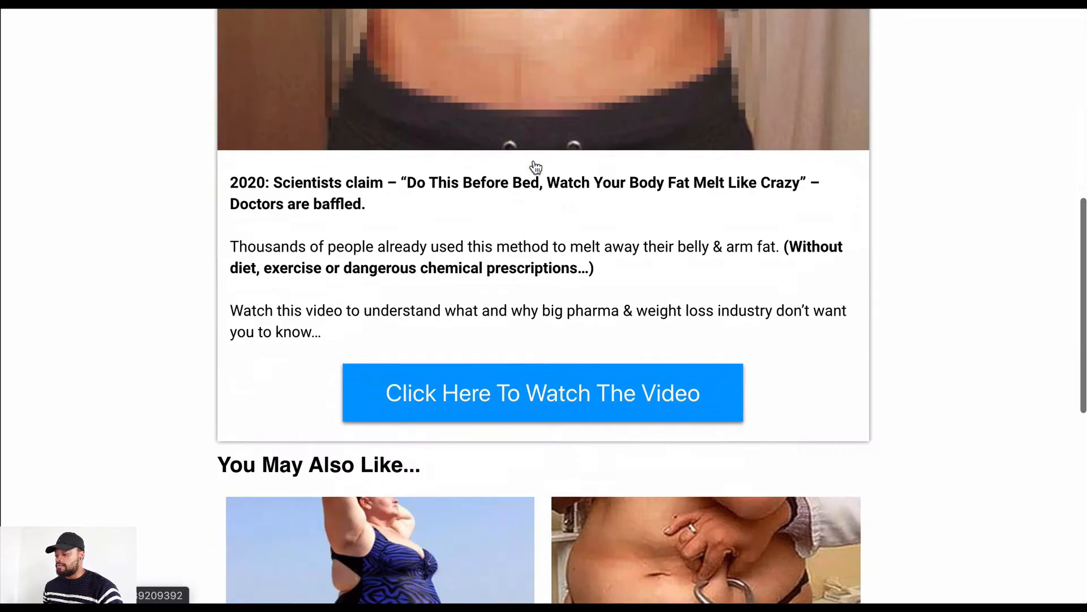
scroll(533, 160, "down", 4)
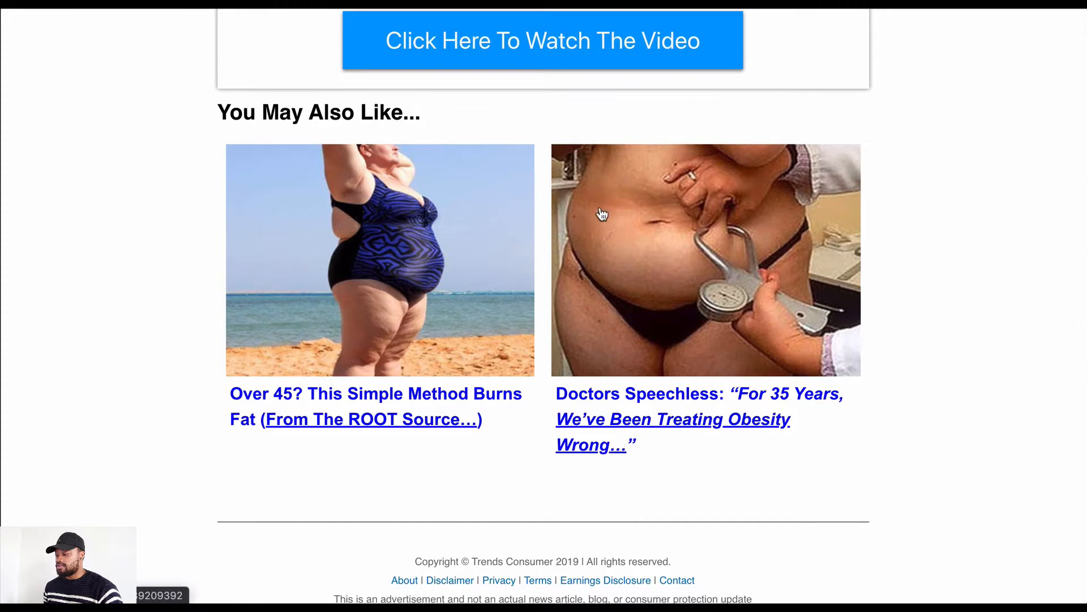
scroll(499, 413, "up", 15)
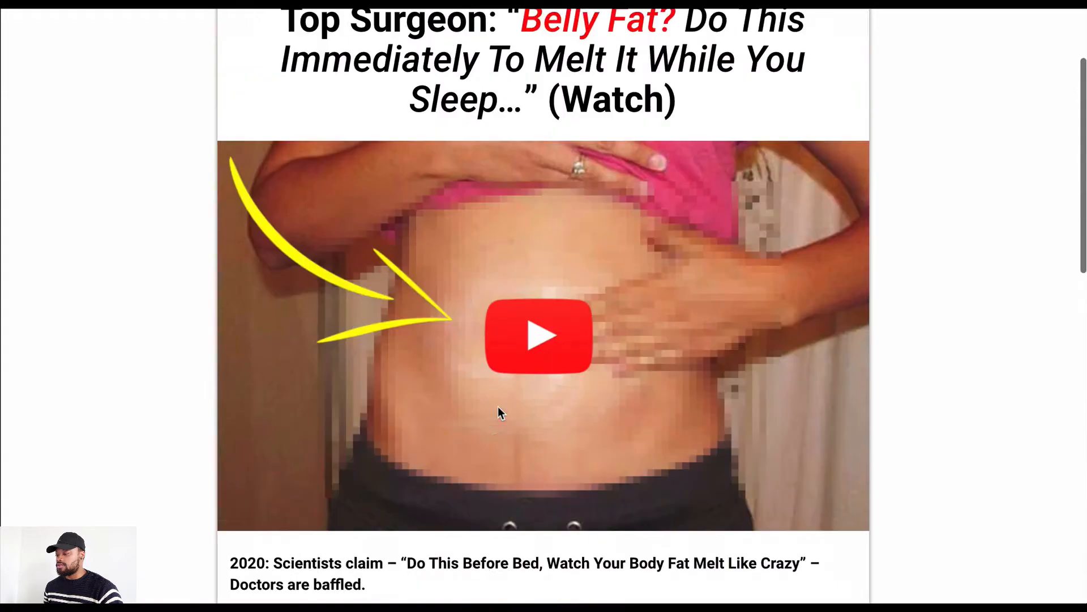
scroll(498, 413, "down", 5)
scroll(383, 76, "up", 7)
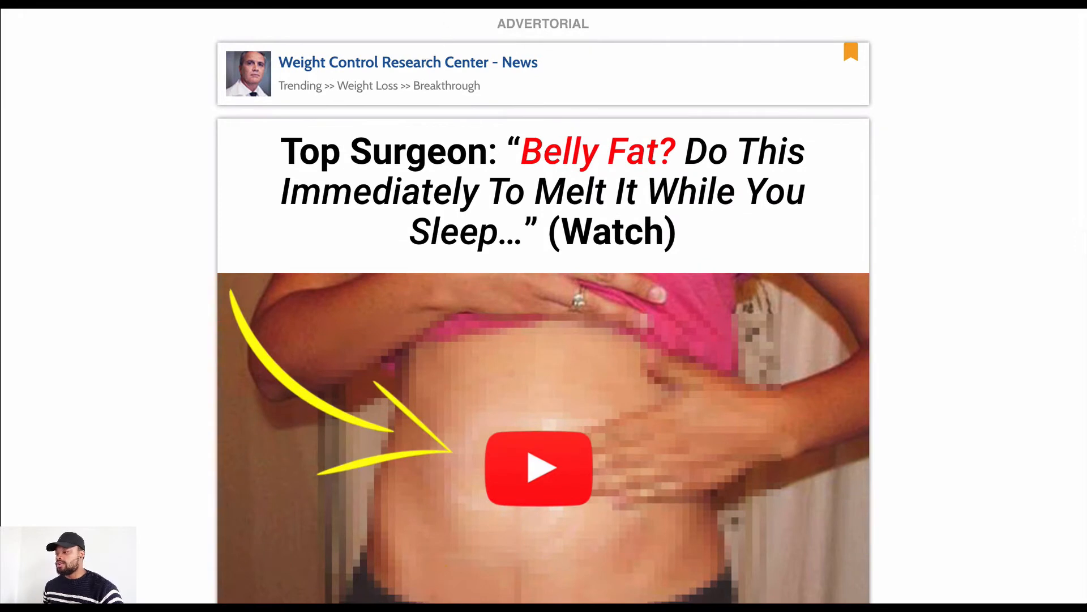
Compare the "Top Surgeon" advertorial with "This Is How Older Women Lose Weight", including the "Weight Control Research Center - News" header
key("ctrl+shift+Tab")
key("ctrl+Tab")
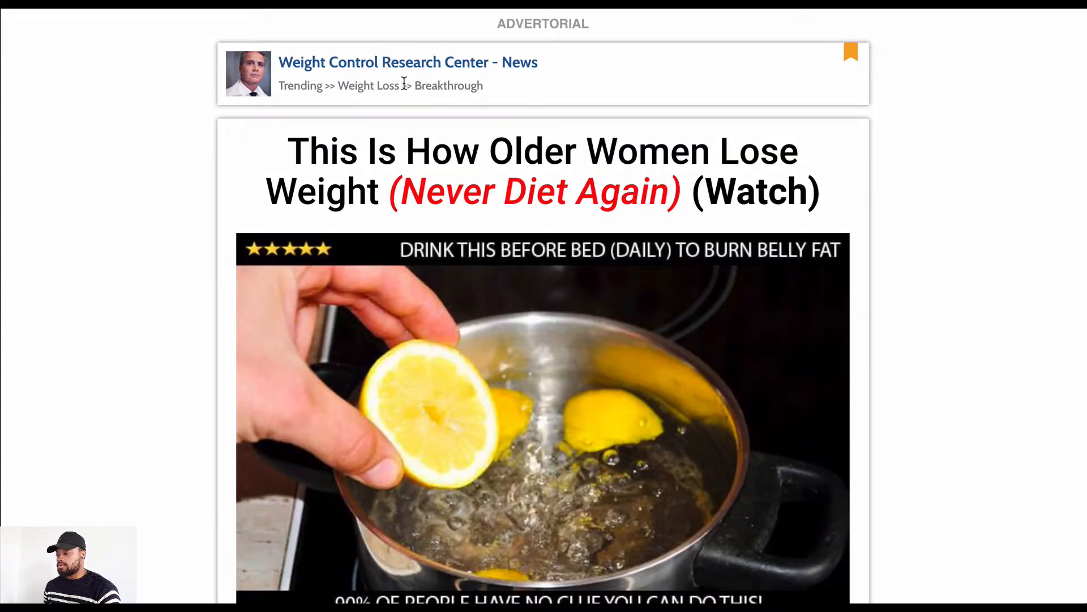
key("ctrl+Tab")
key("ctrl+Tab")
left_click_drag(554, 64, 277, 59)
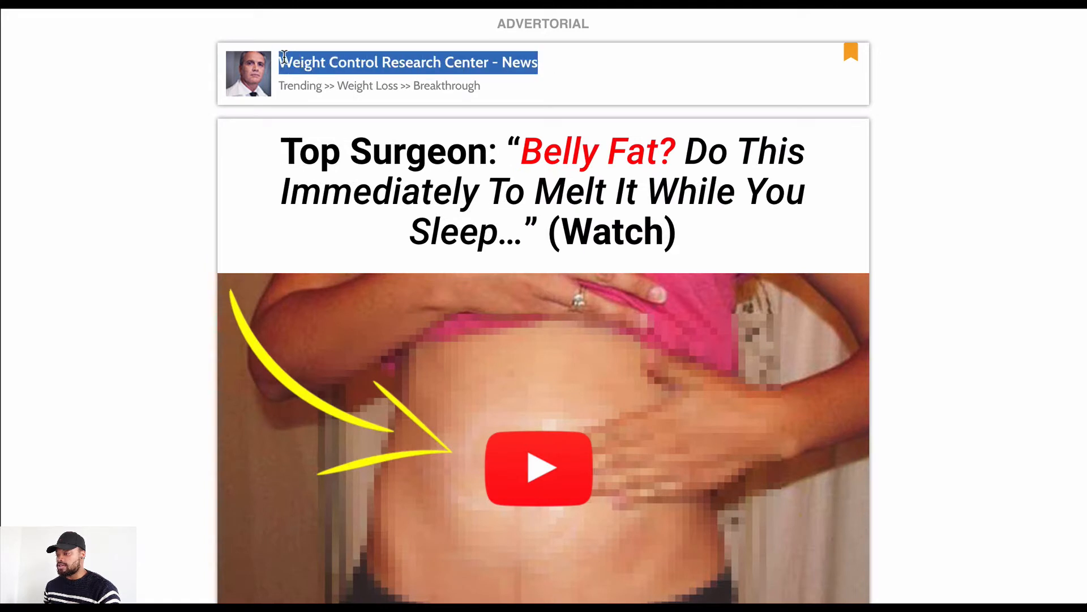
key("ctrl+shift+Tab")
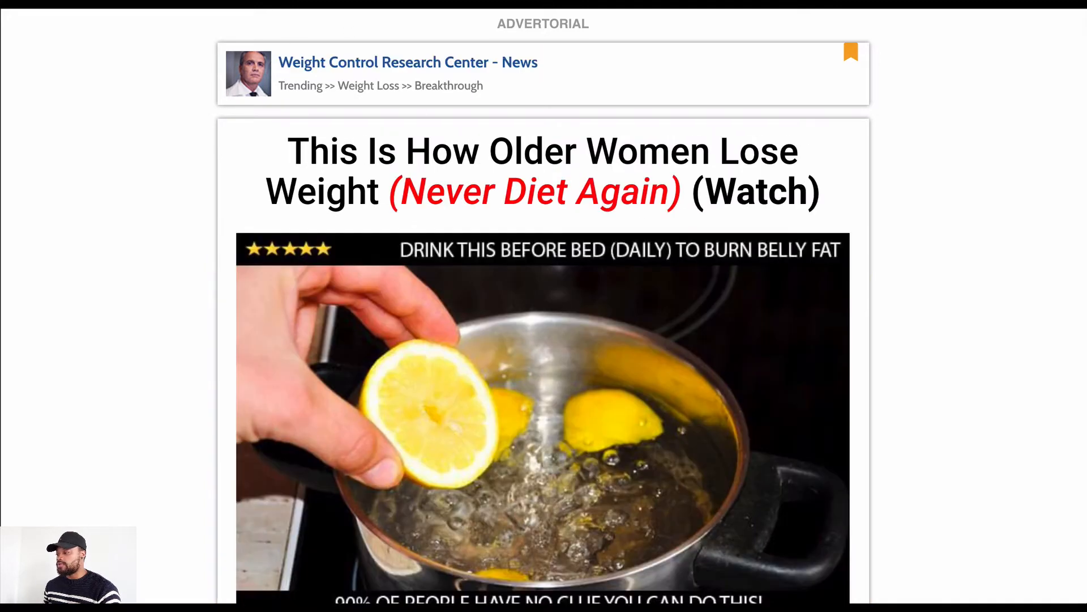
Return to AdPlexity and view the details of the first landing page for the "How Older Women Burn Belly, Back and Arm Fat" ad
key("ctrl+shift+Tab")
key("ctrl+shift+Tab")
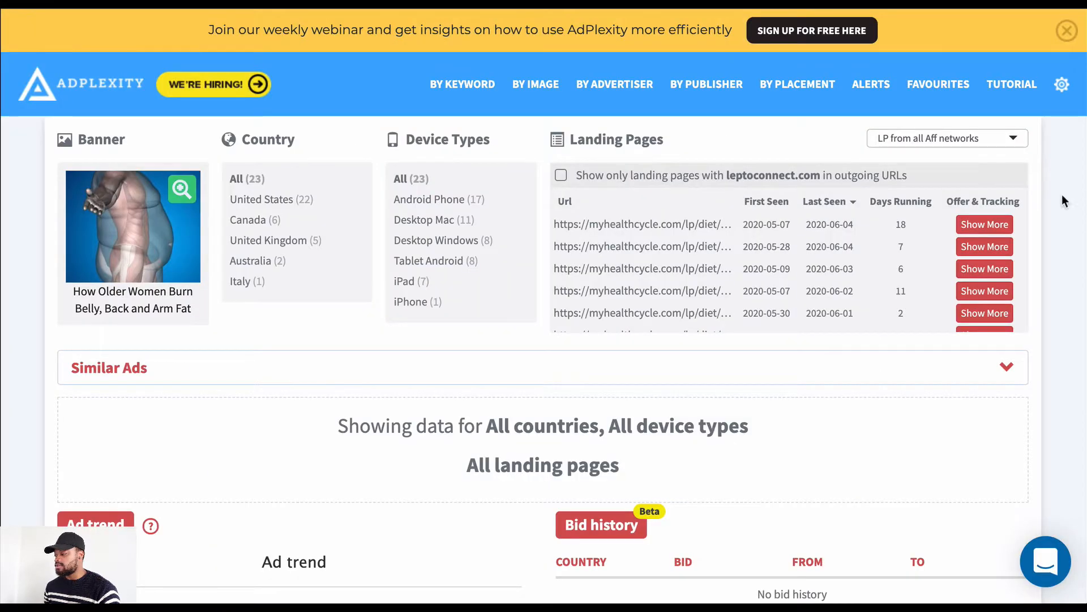
left_click(993, 224)
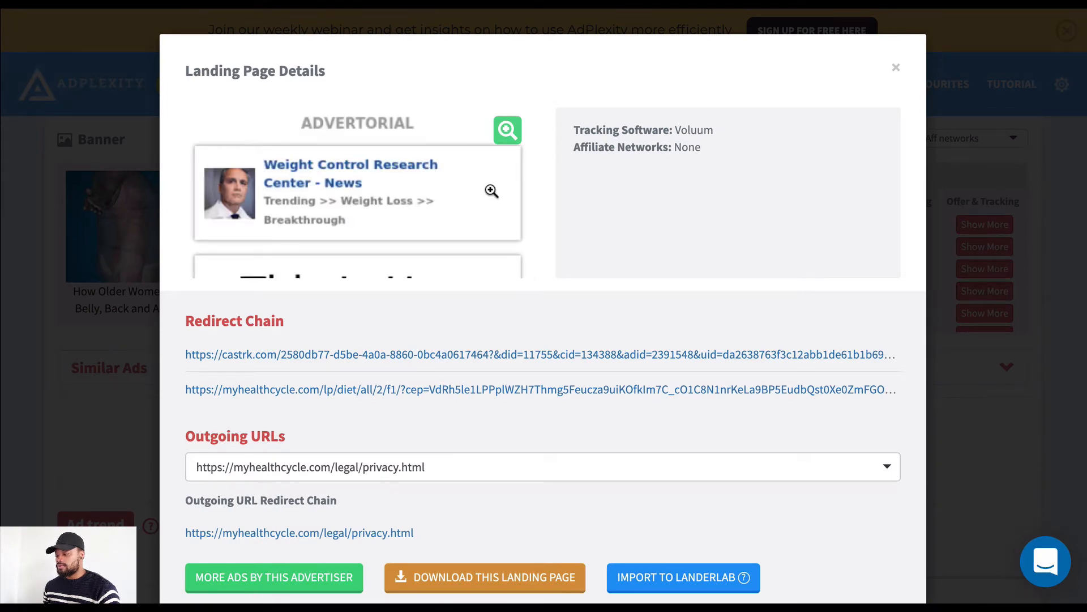
left_click(517, 18)
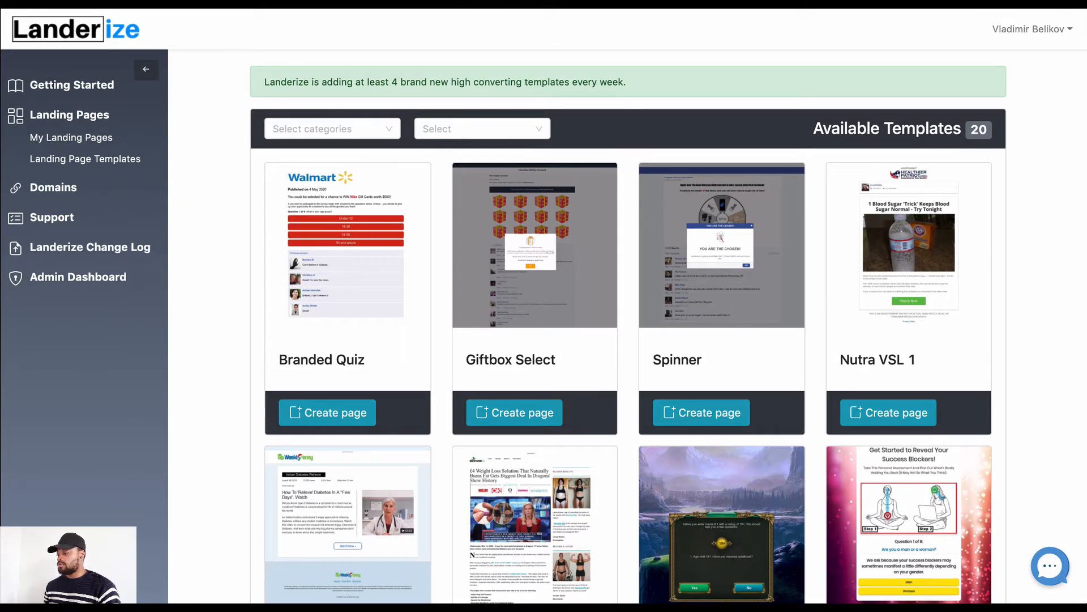
Create a landing page named "leptoconnect-test" from the Nutra VSL 1 template
scroll(213, 238, "down", 1)
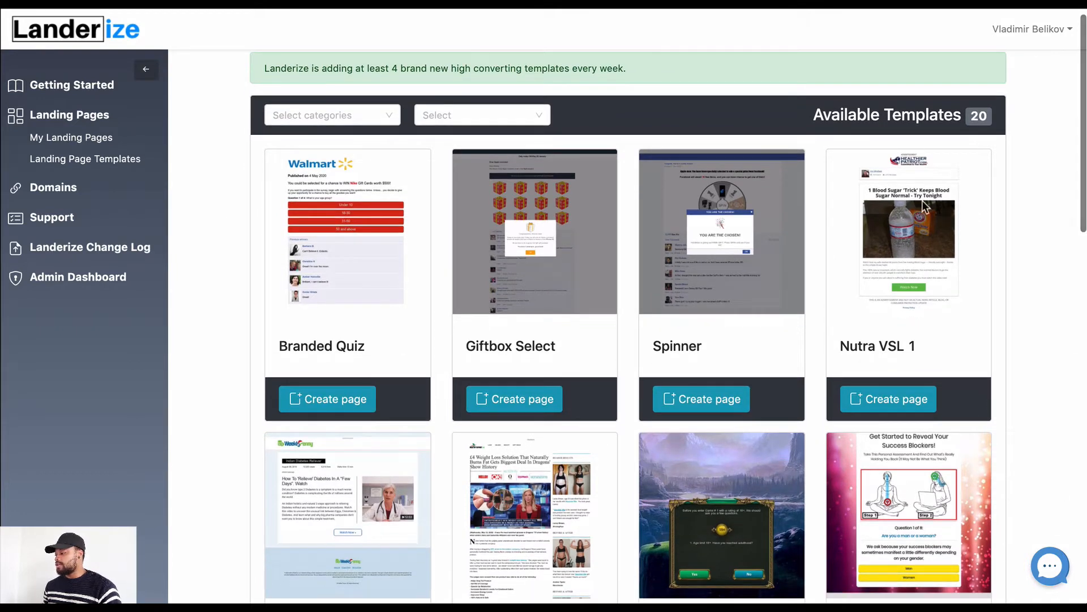
left_click(888, 396)
left_click(582, 111)
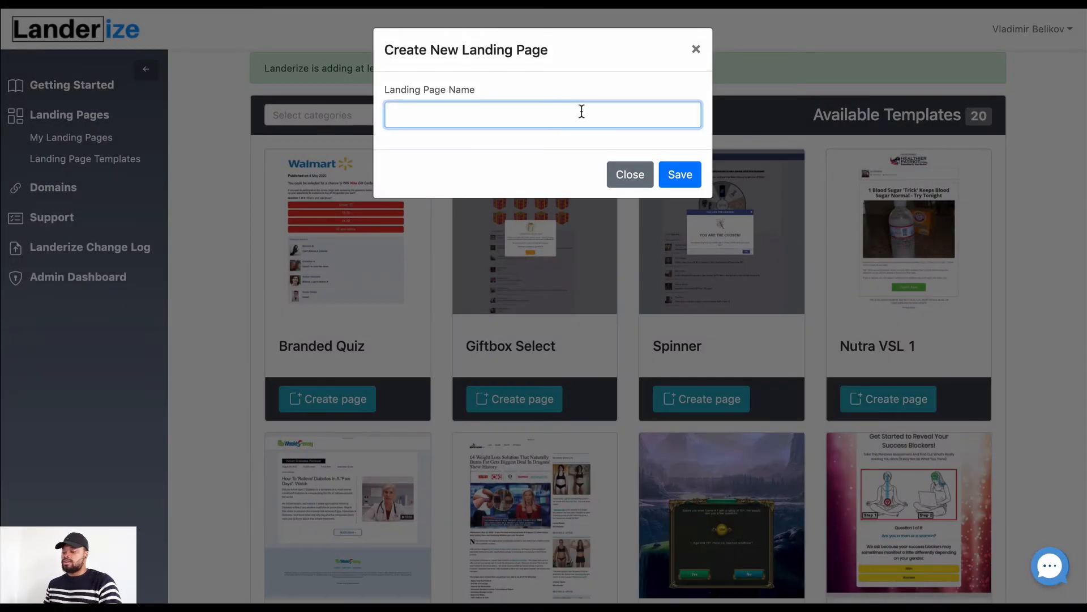
type("lepto")
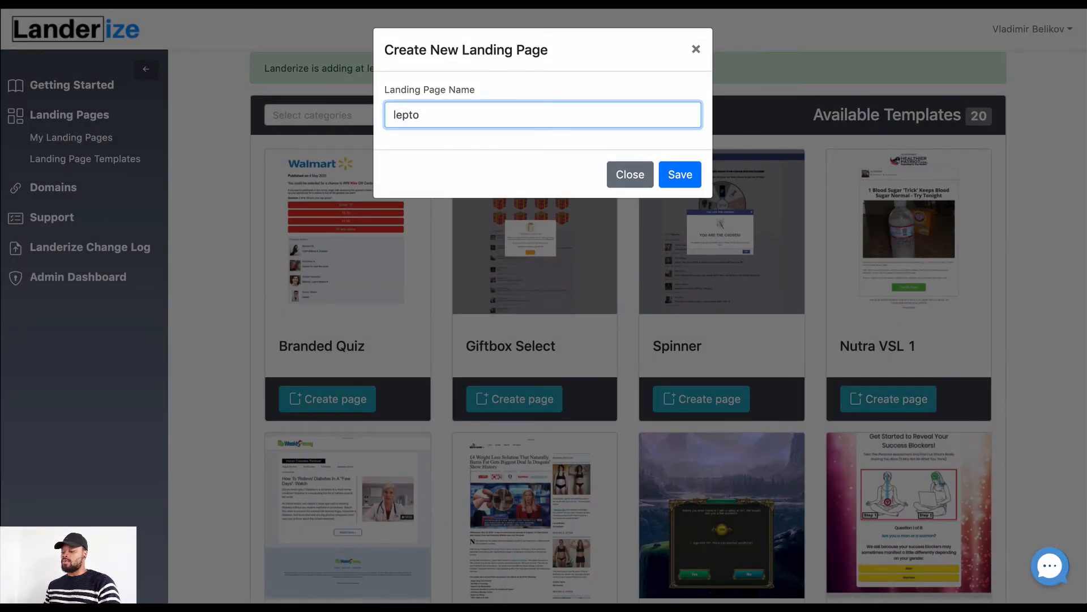
type("connec")
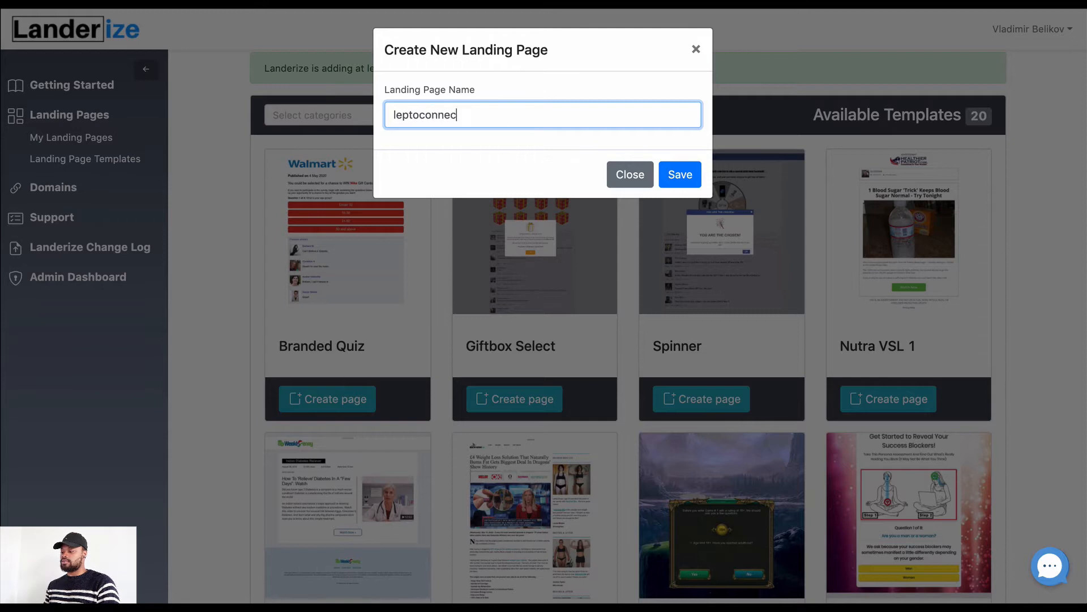
type("t-")
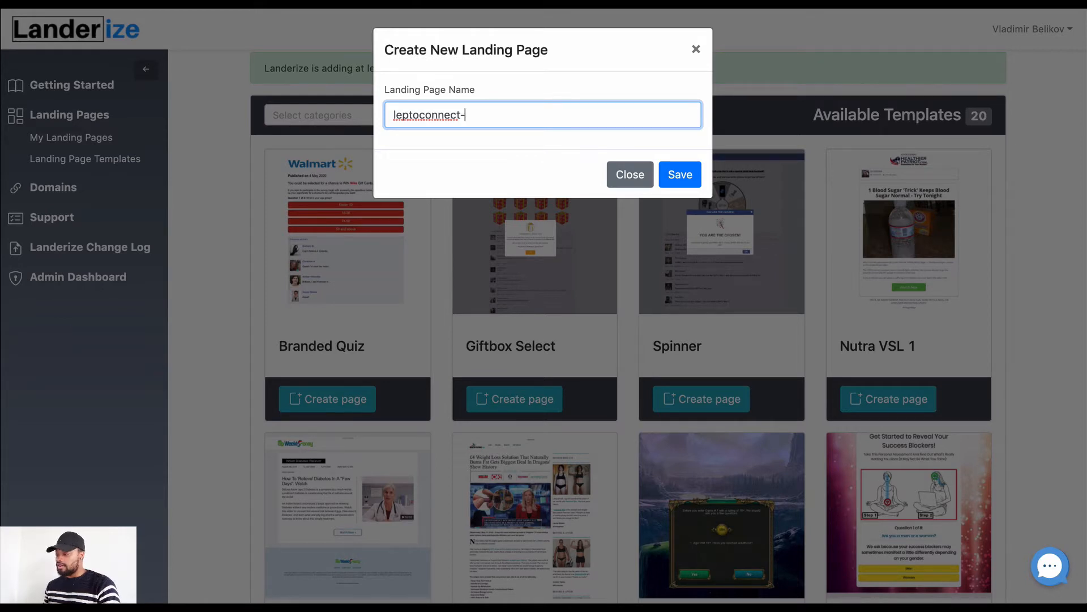
type("test")
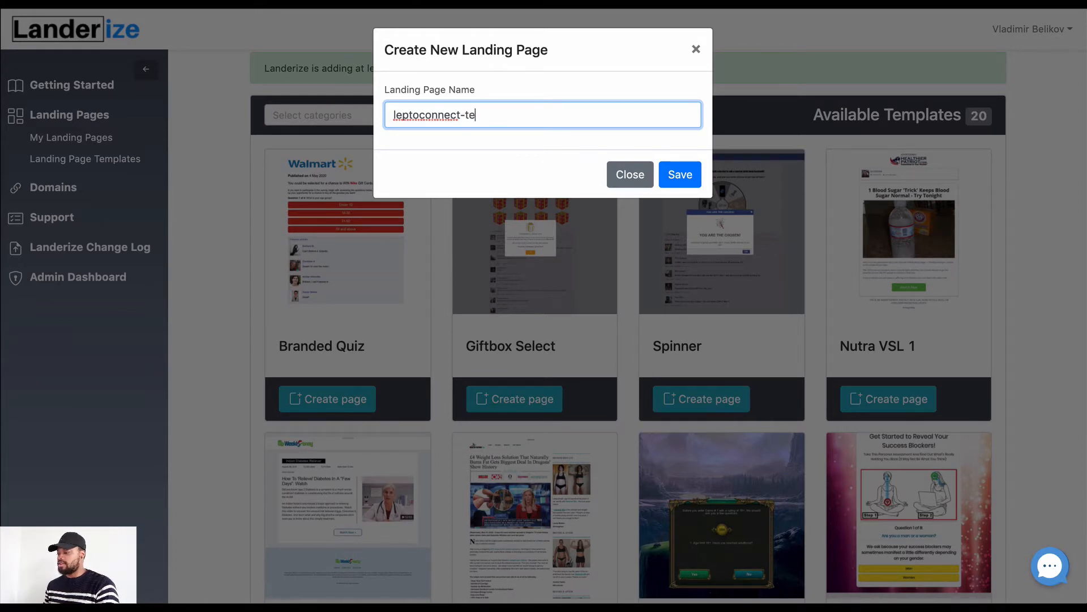
left_click(680, 180)
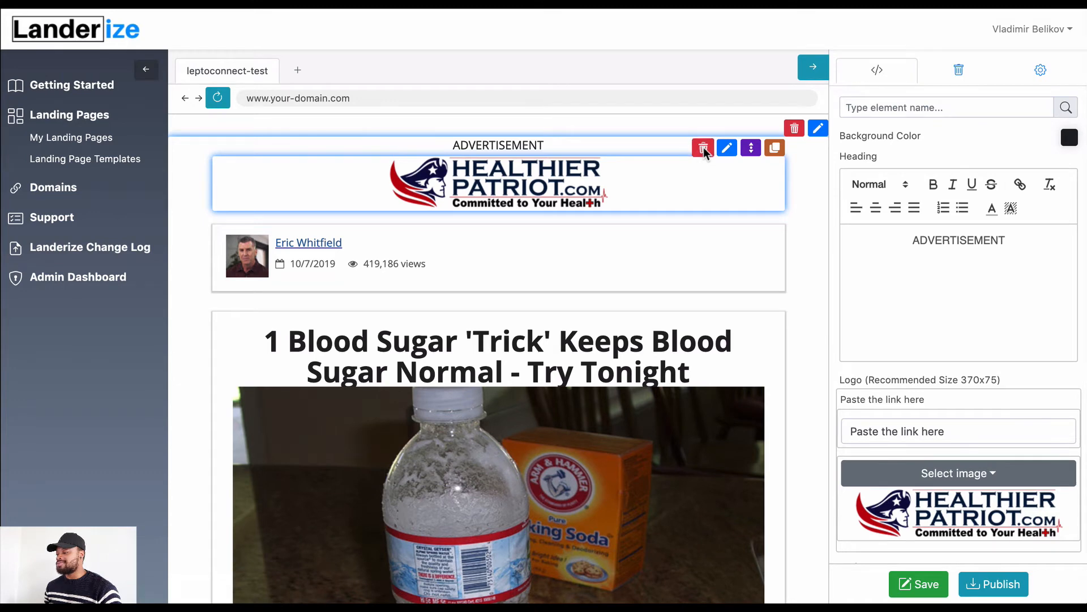
Delete the Healthier Patriot logo and replace the author name with "Weight Control Research Center - News" copied from the advertorial
left_click(704, 148)
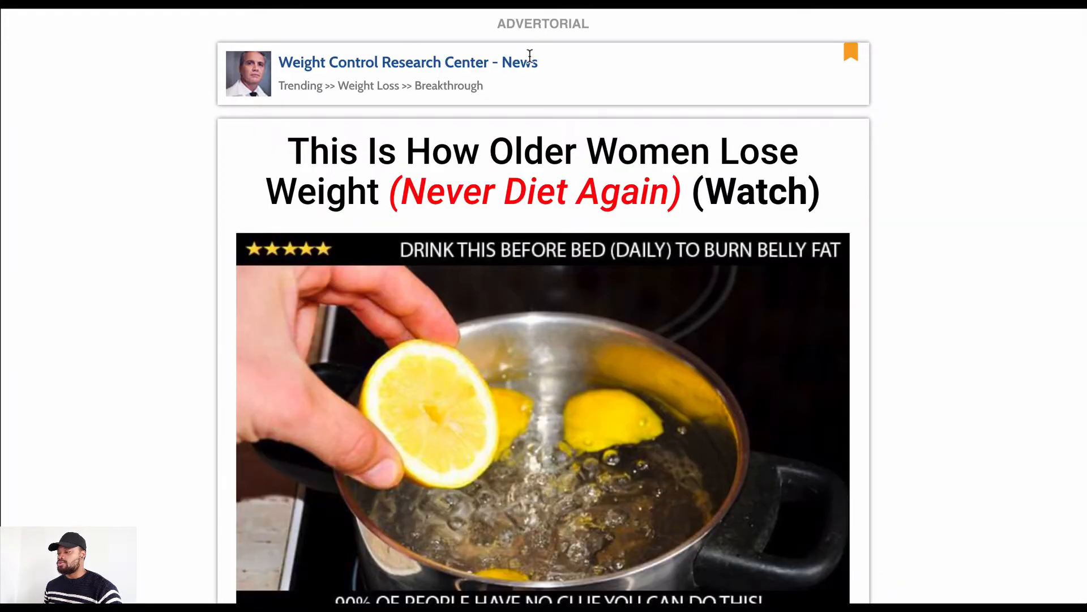
left_click_drag(546, 67, 277, 67)
key("ctrl+c")
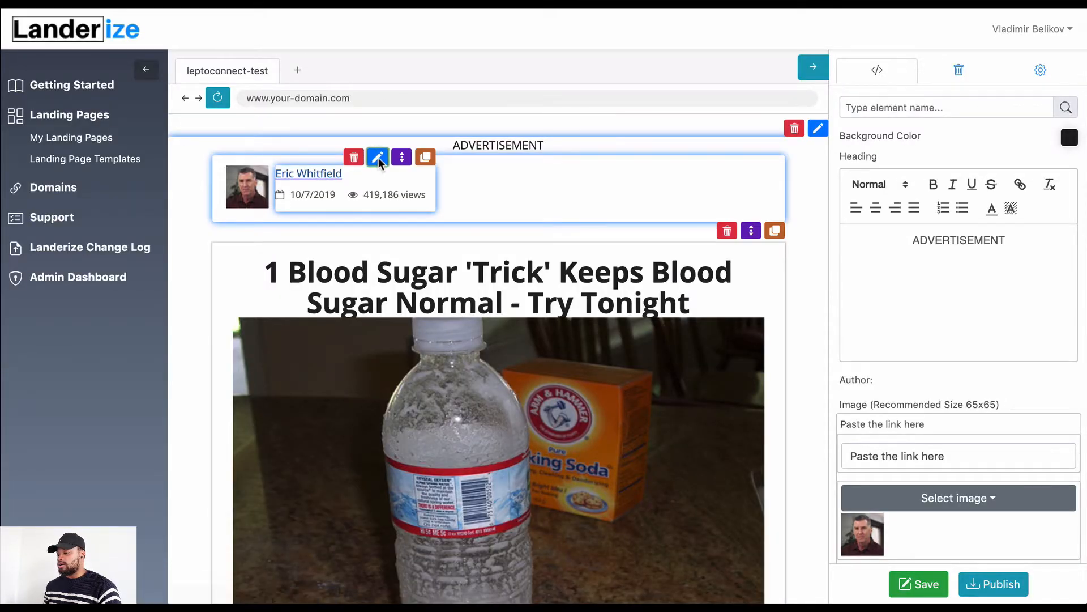
left_click(378, 157)
triple_click(957, 198)
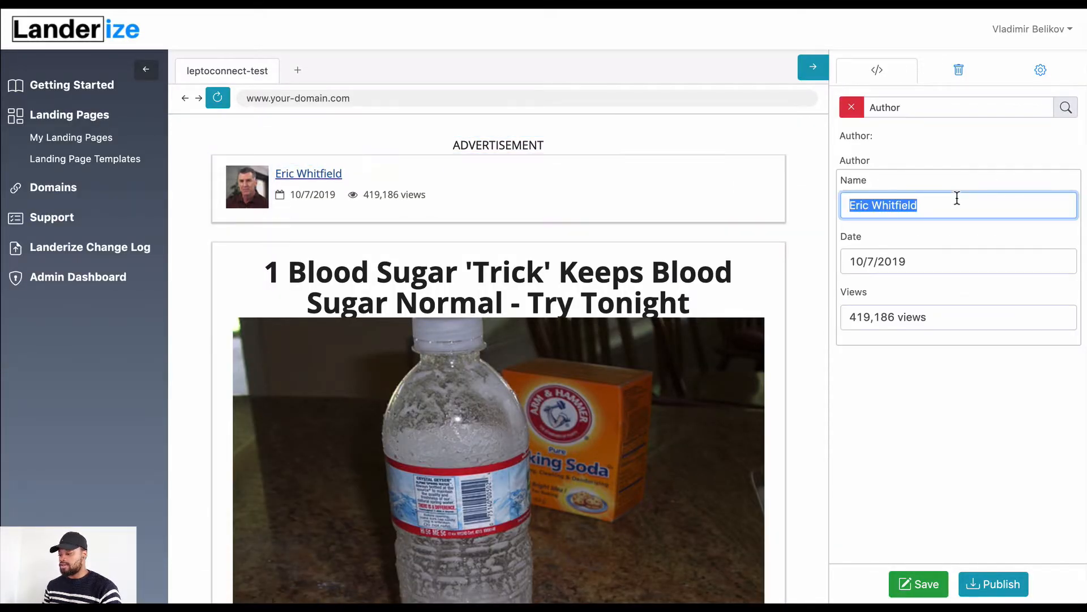
key("ctrl+v")
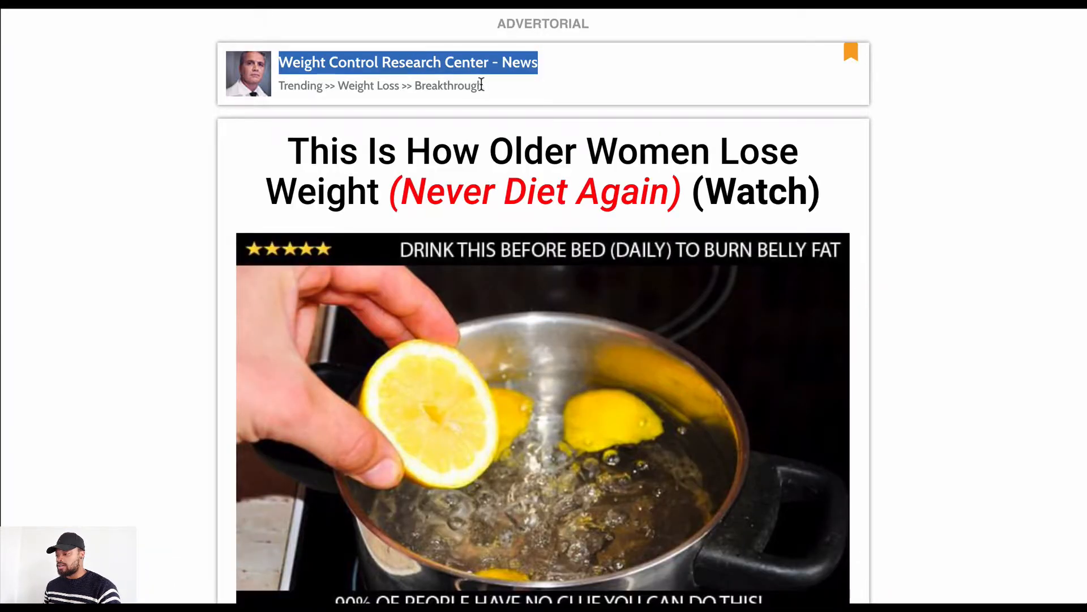
left_click_drag(485, 86, 279, 89)
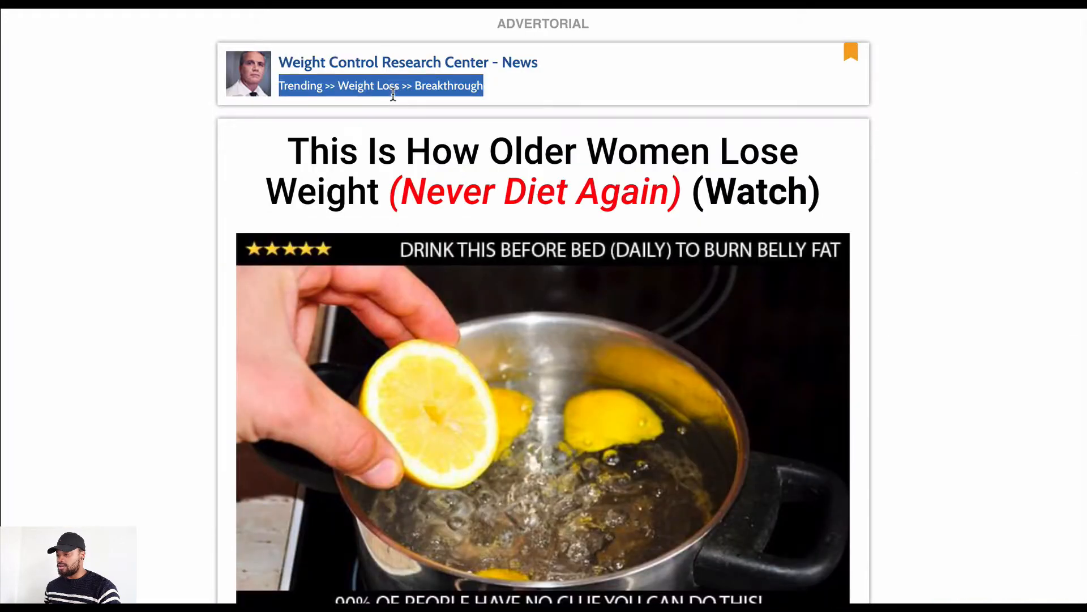
left_click(397, 111)
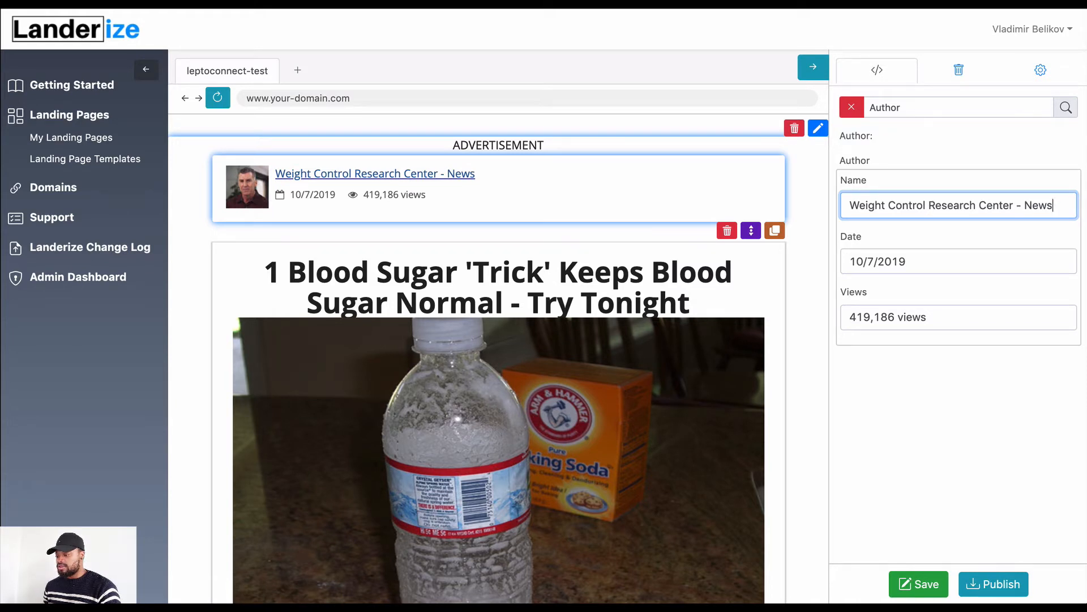
left_click(685, 283)
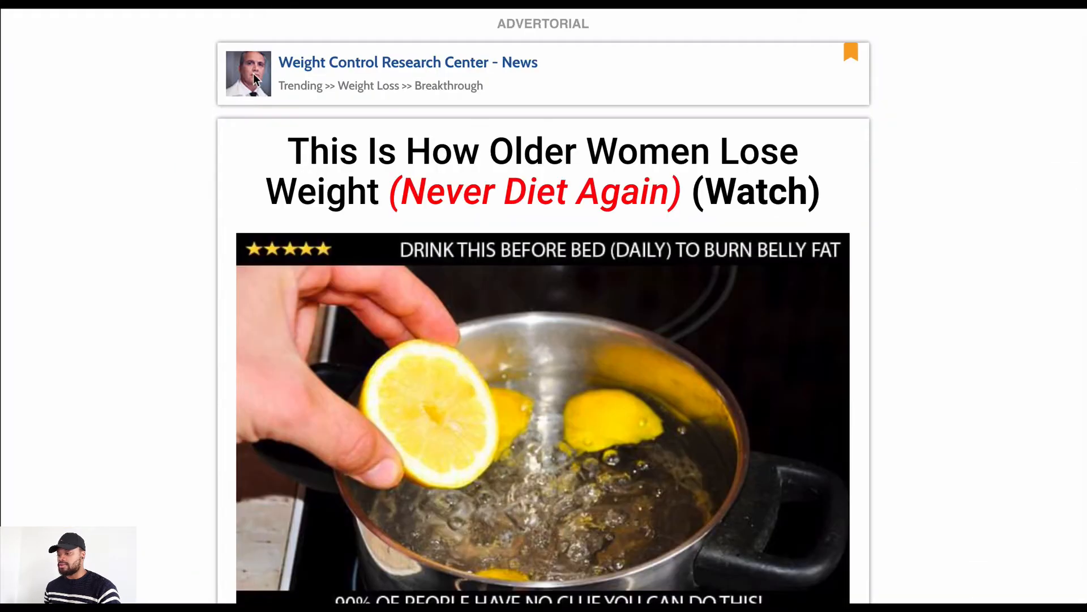
Save the advertorial's doctor photo as a PNG image in a new folder "Leptoconnect" inside New Images
right_click(255, 77)
left_click(286, 101)
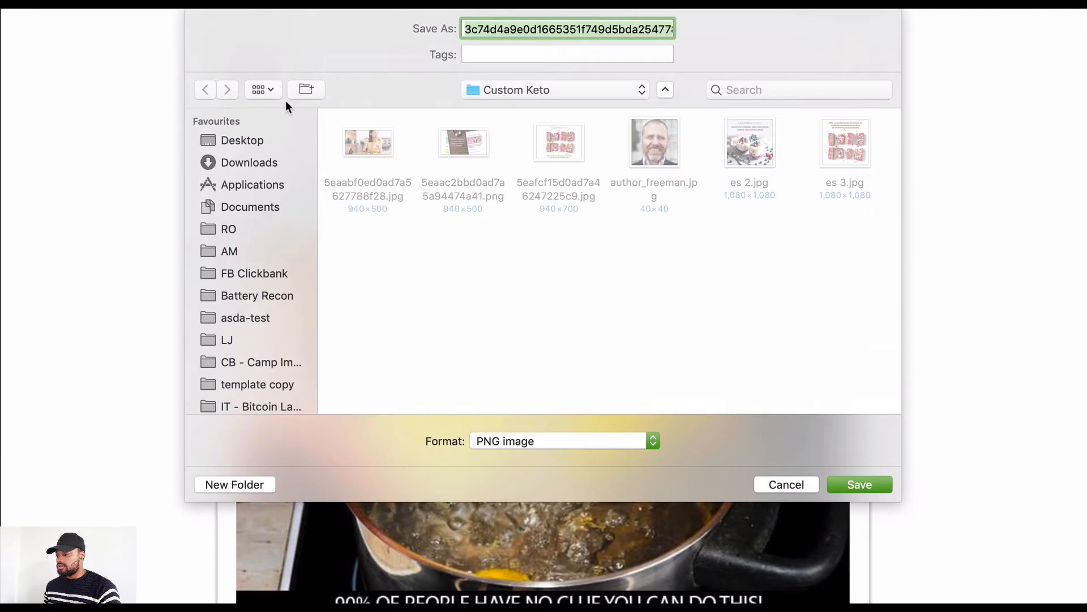
left_click(513, 91)
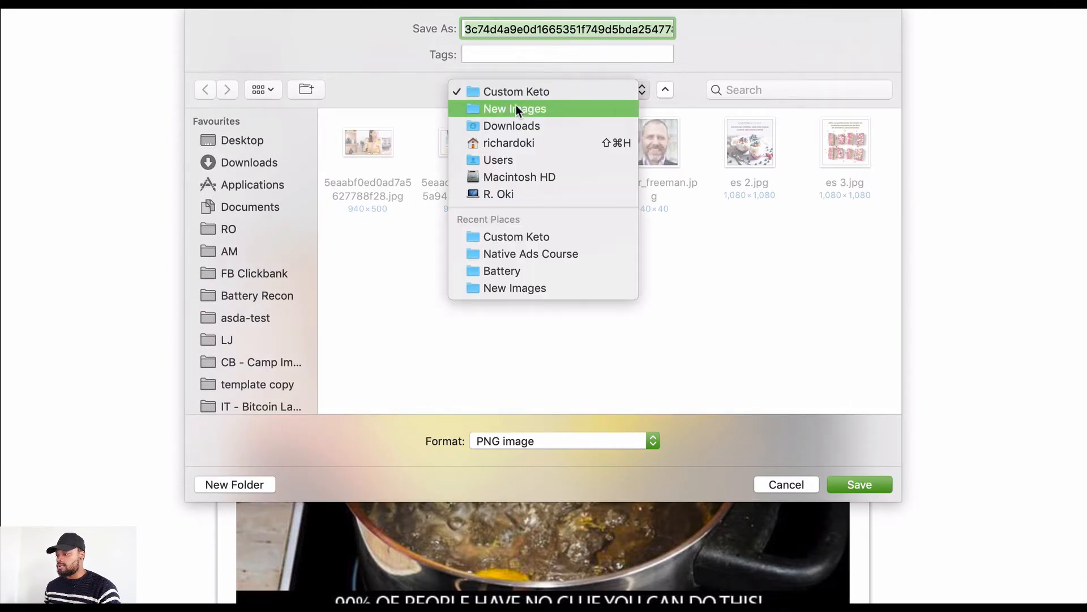
left_click(515, 105)
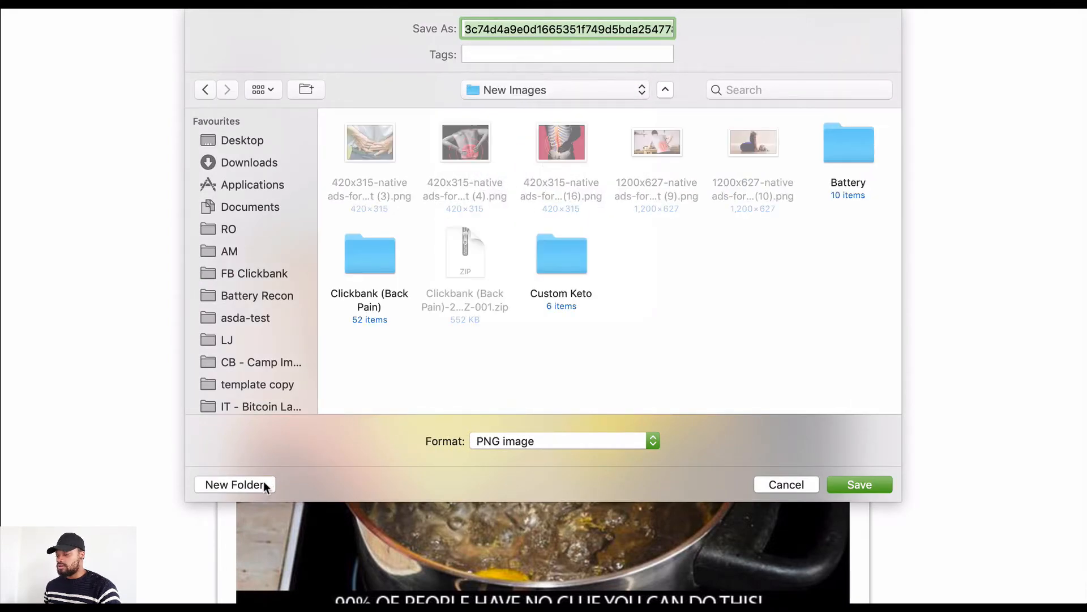
left_click(263, 484)
type("Lept")
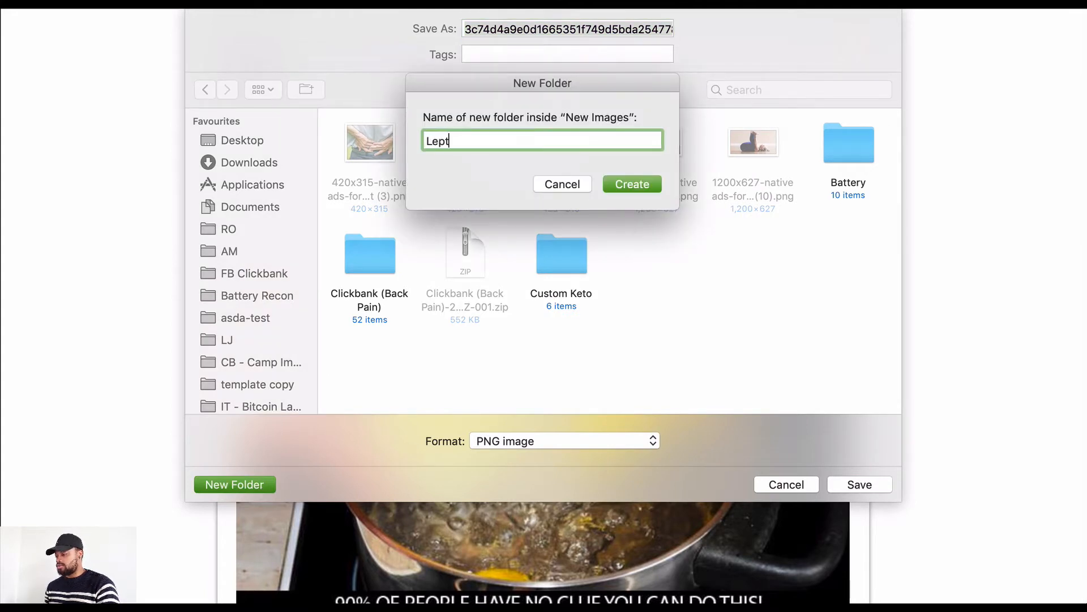
type("oconnect")
key("Return")
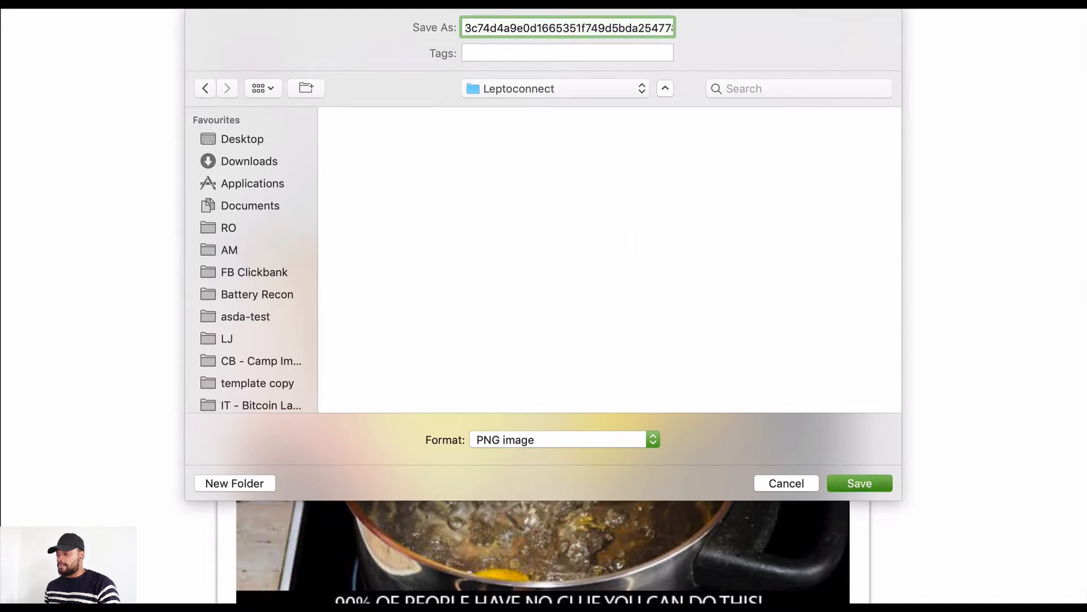
key("Return")
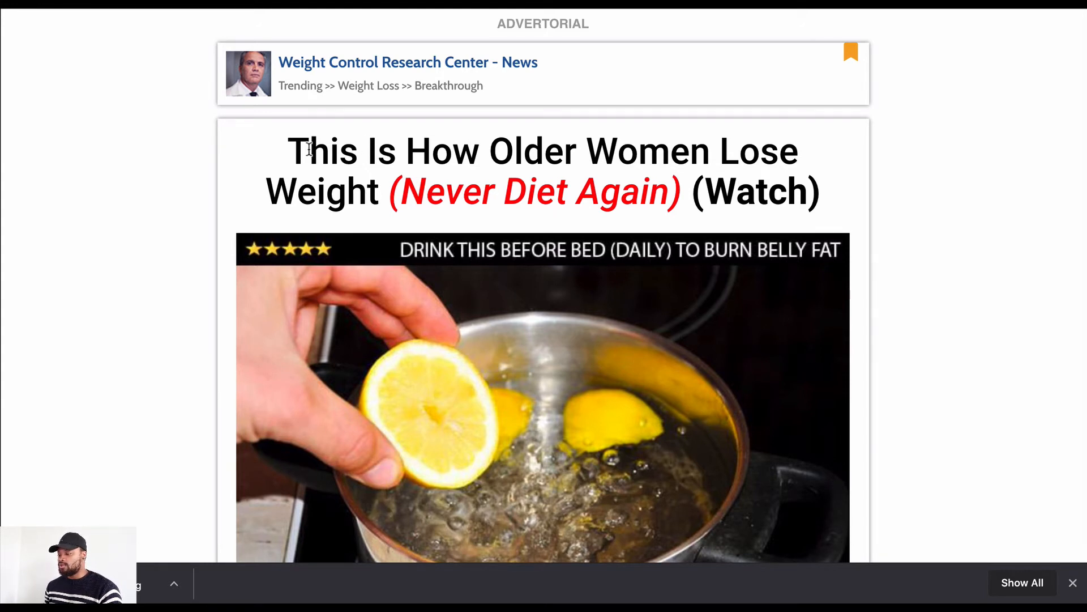
Replace the template headline with the advertorial's "This Is How Older Women Lose Weight (Never Diet Again) (Watch)"
left_click_drag(299, 148, 837, 194)
key("ctrl+c")
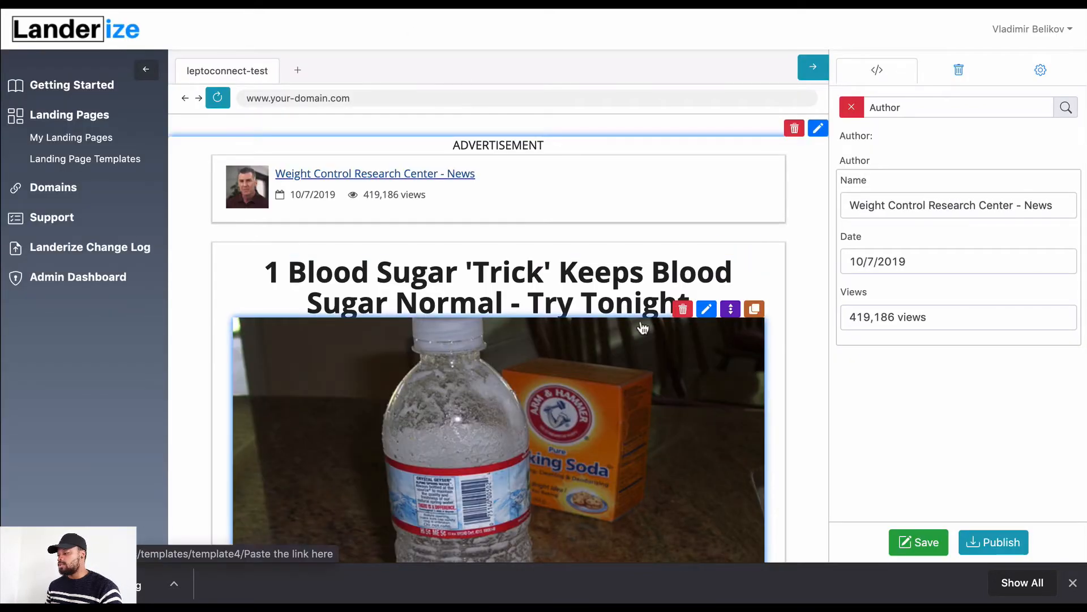
left_click(708, 249)
left_click(946, 242)
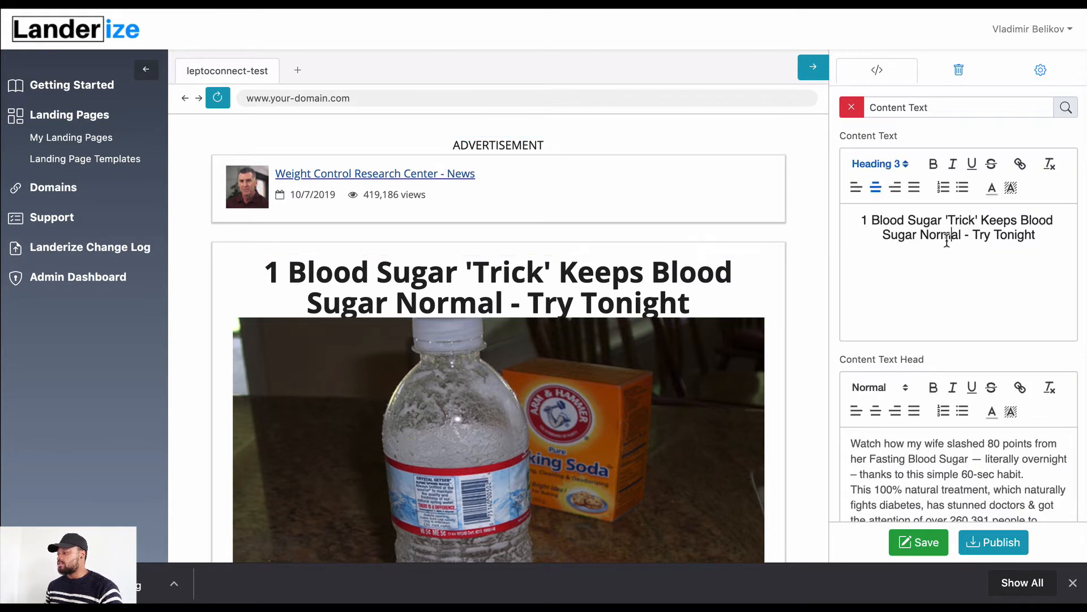
key("ctrl+a")
key("ctrl+v")
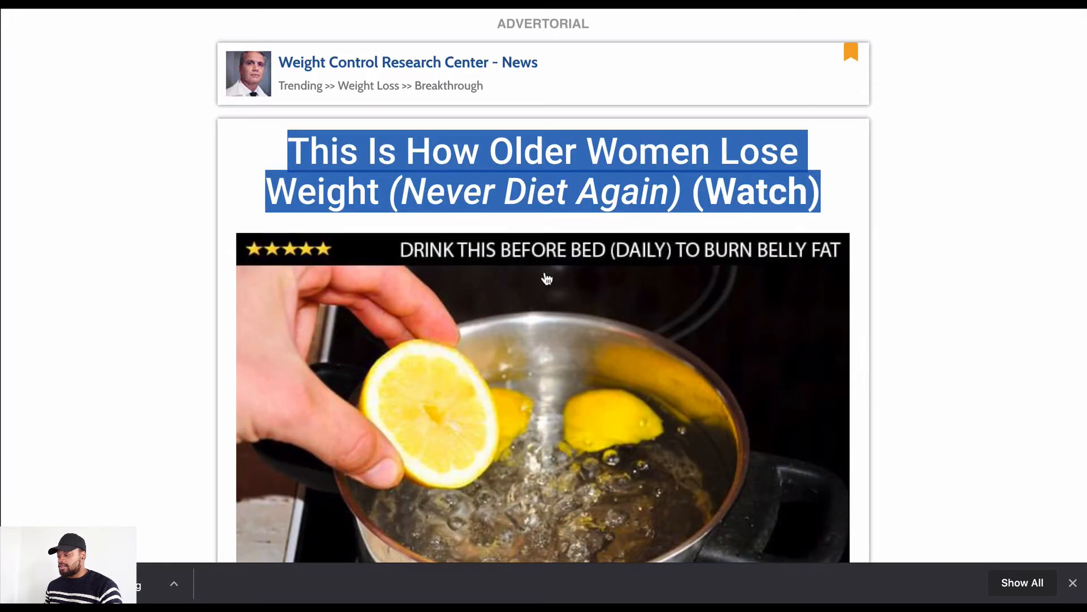
Save the advertorial's lemon-in-pot image as fbf3 in JPEG format in the Leptoconnect folder
scroll(545, 271, "down", 5)
right_click(545, 271)
left_click(593, 399)
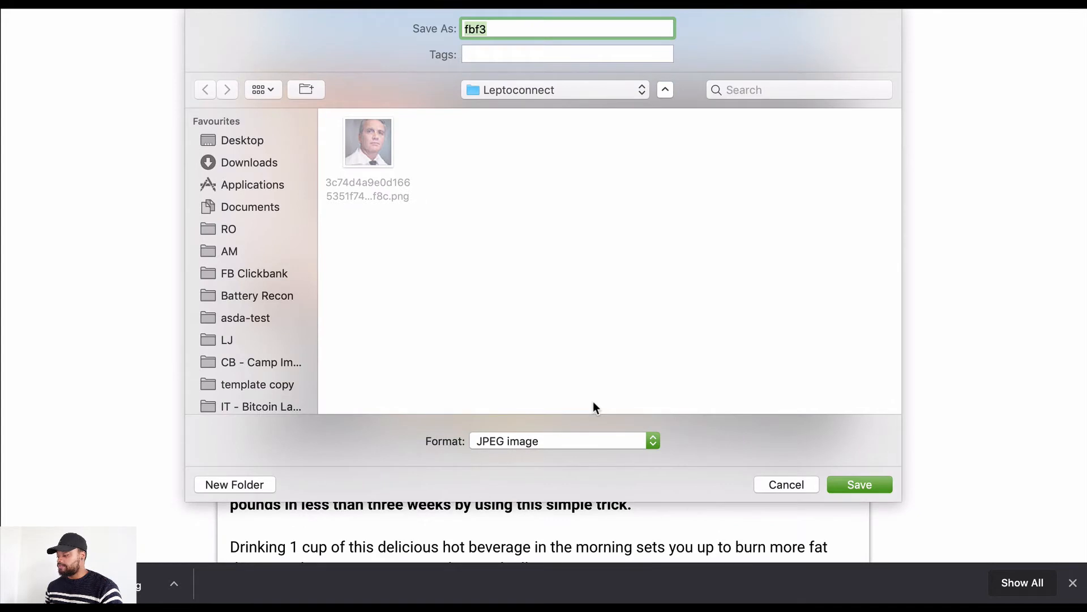
key("Return")
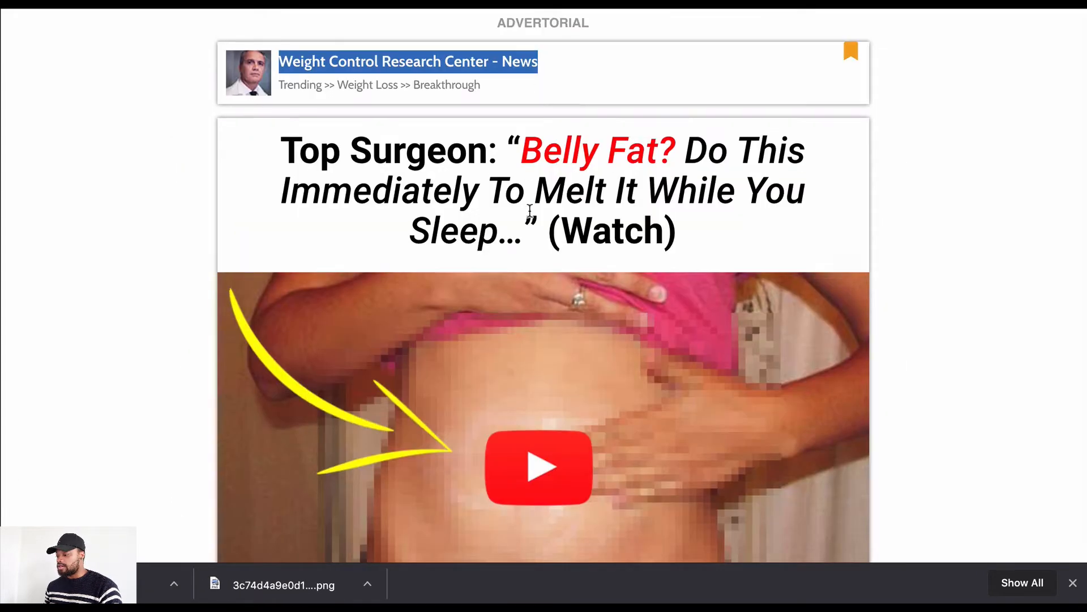
Save the belly video image from the "Top Surgeon" advertorial as flatbelly-21 in the Leptoconnect folder
scroll(529, 218, "down", 3)
right_click(530, 211)
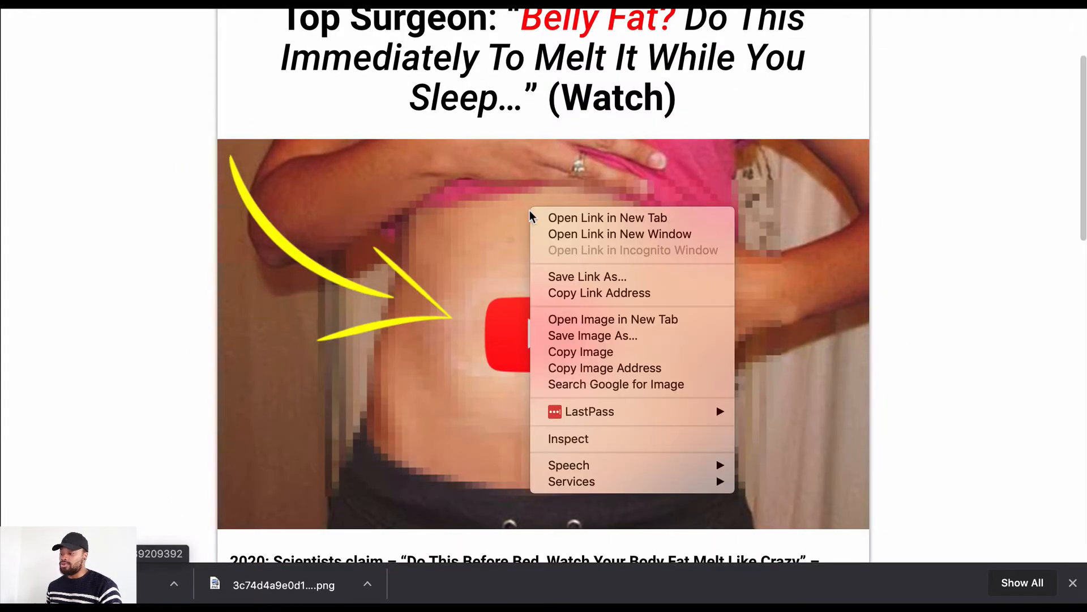
left_click(593, 336)
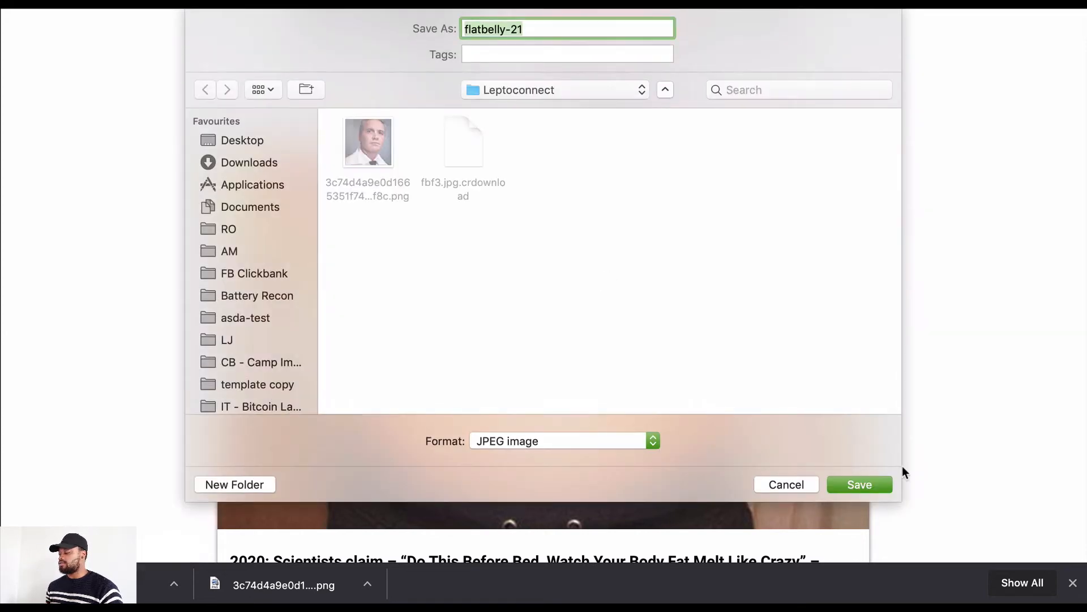
left_click(875, 484)
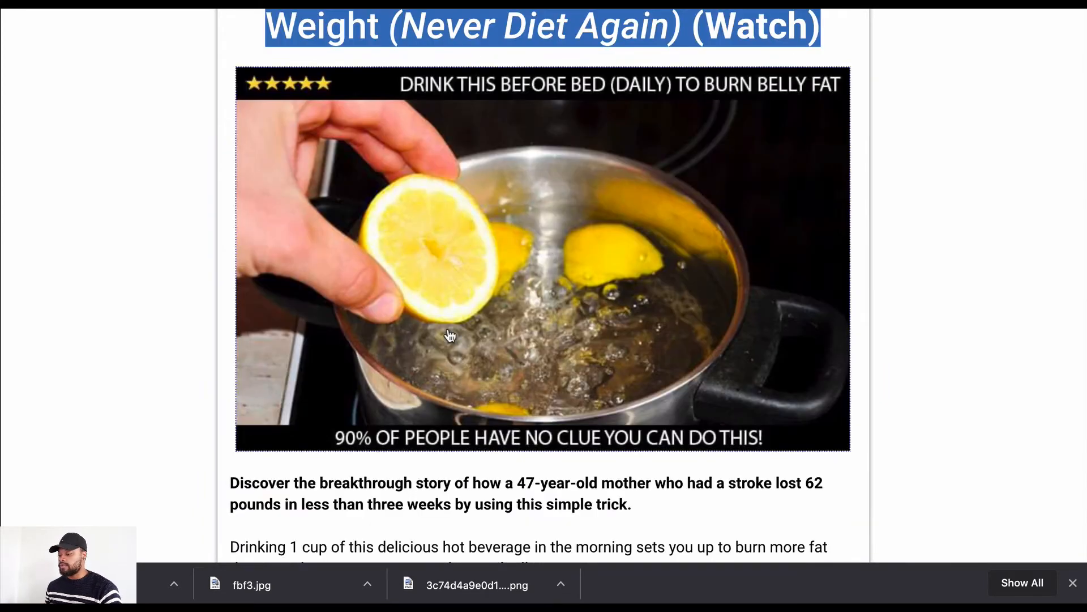
Replace the template's body text with the advertorial copy from "Discover the breakthrough story" through "anyone of any age."
scroll(448, 329, "down", 4)
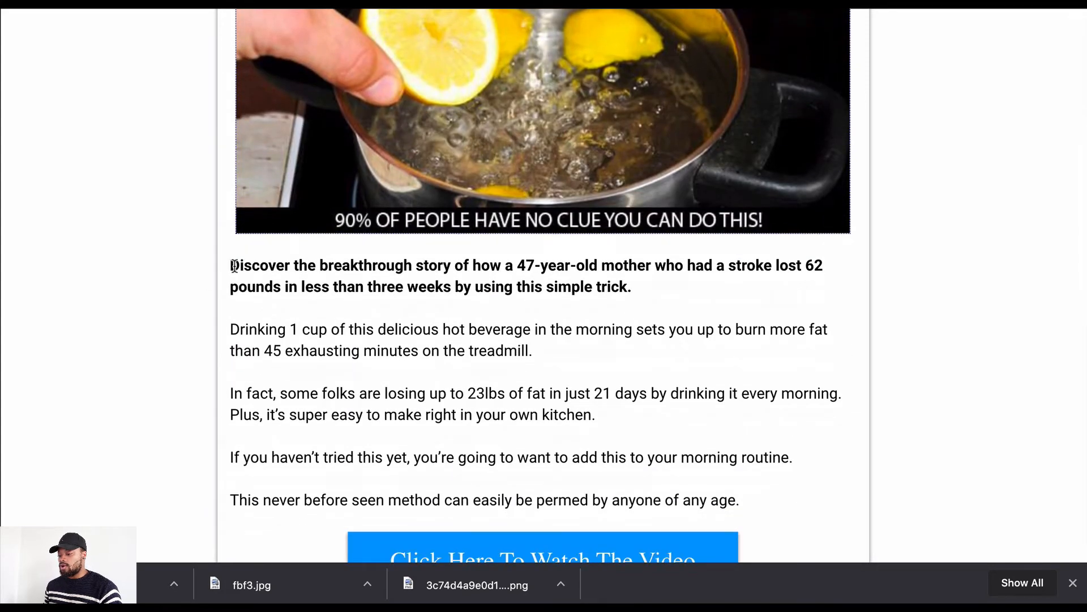
left_click_drag(233, 267, 761, 519)
key("ctrl+c")
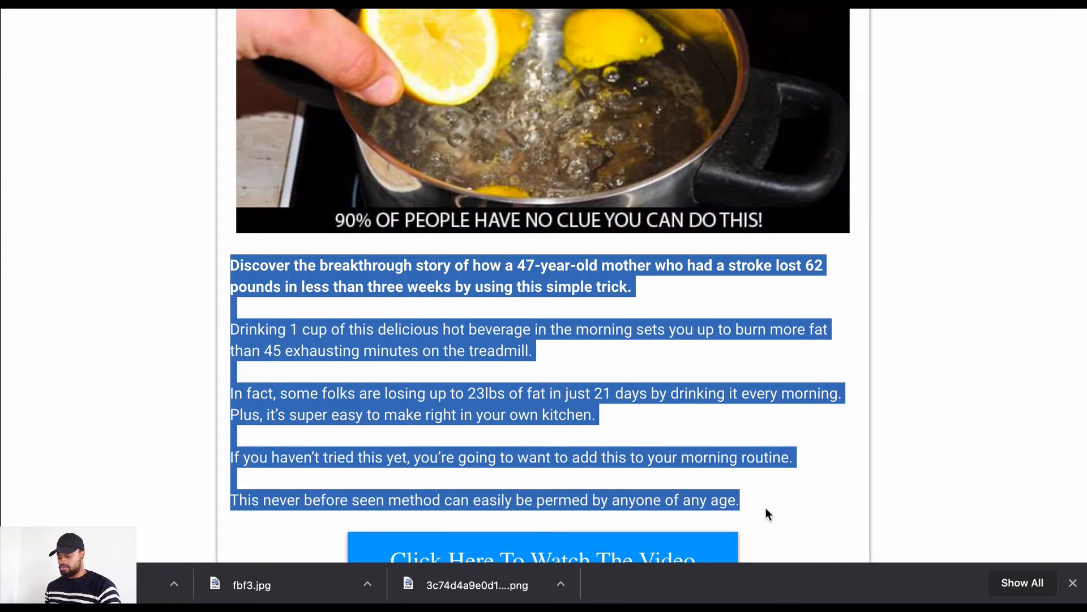
left_click(289, 3)
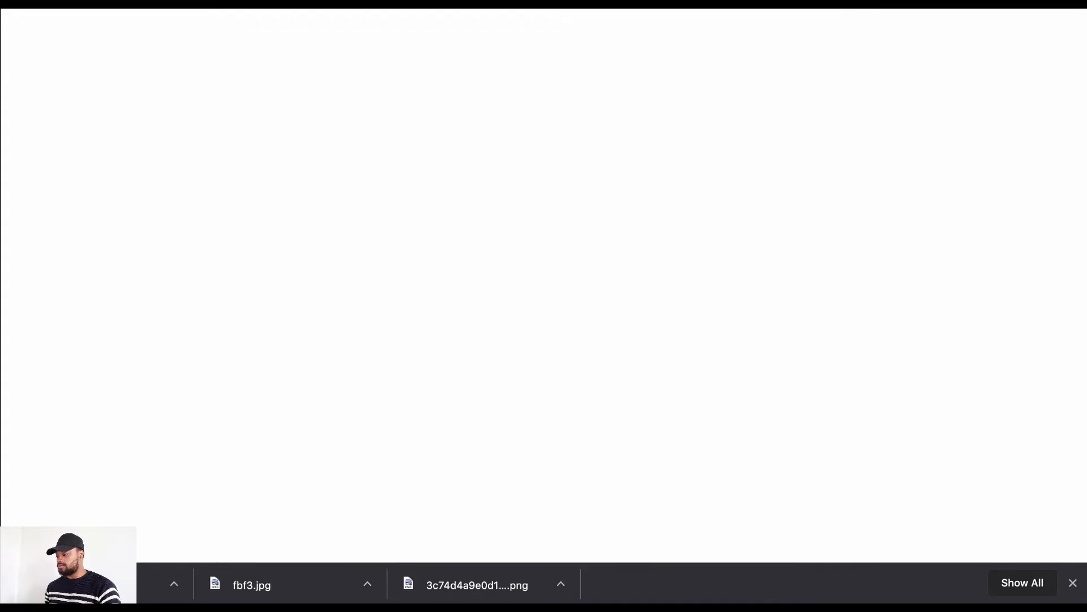
scroll(701, 337, "down", 5)
left_click(708, 281)
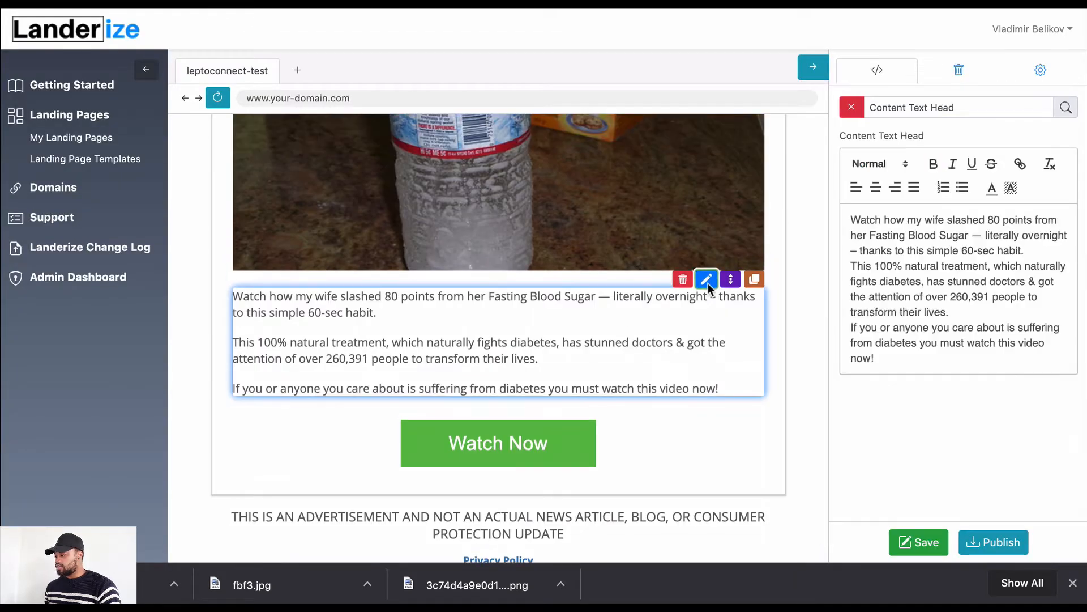
left_click(1021, 278)
key("ctrl+a")
key("ctrl+v")
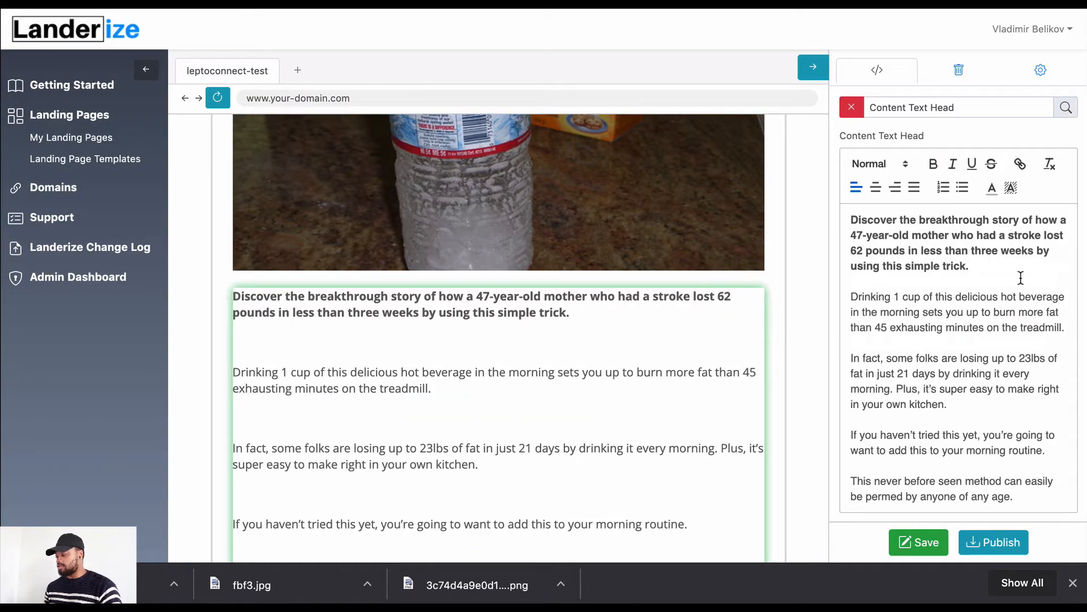
Remove the blank lines between the body text paragraphs, from "Drinking 1 cup" through "This never before seen method"
left_click(849, 297)
key("BackSpace")
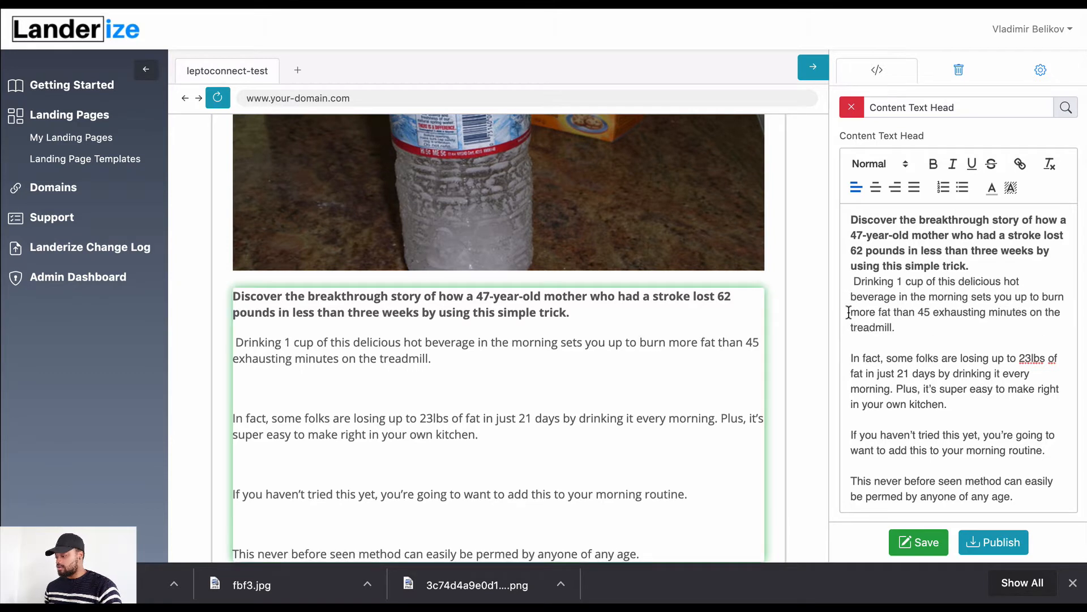
left_click(849, 358)
key("BackSpace")
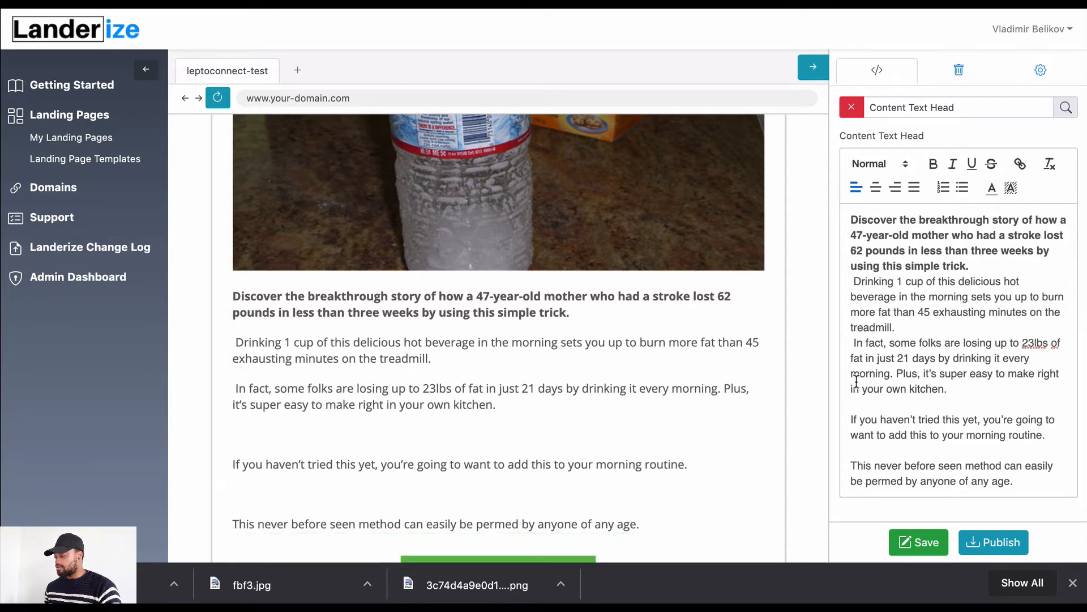
left_click(854, 343)
key("BackSpace")
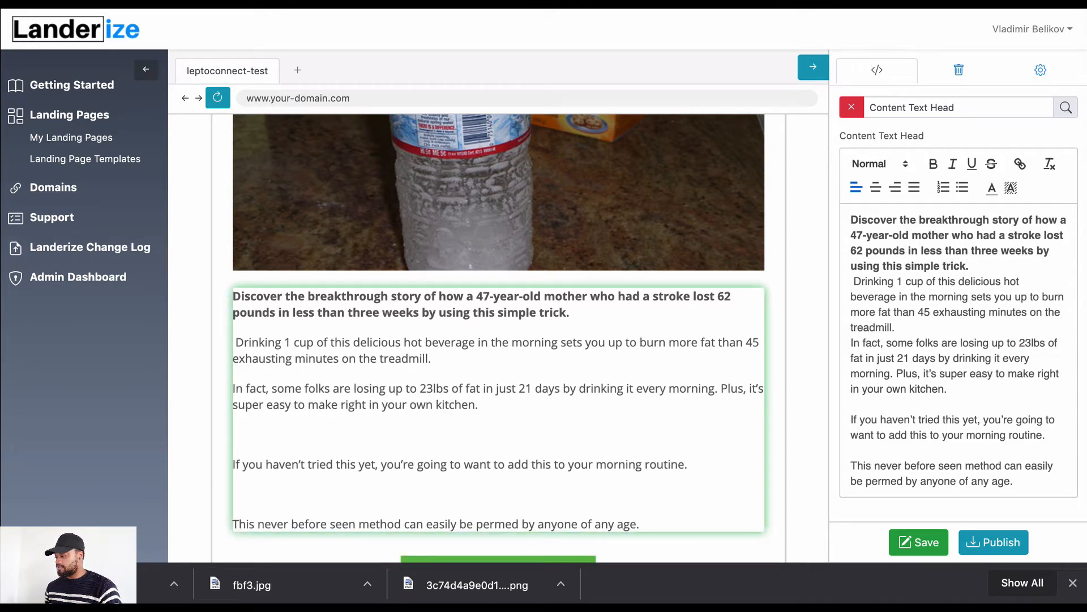
left_click(849, 420)
key("BackSpace")
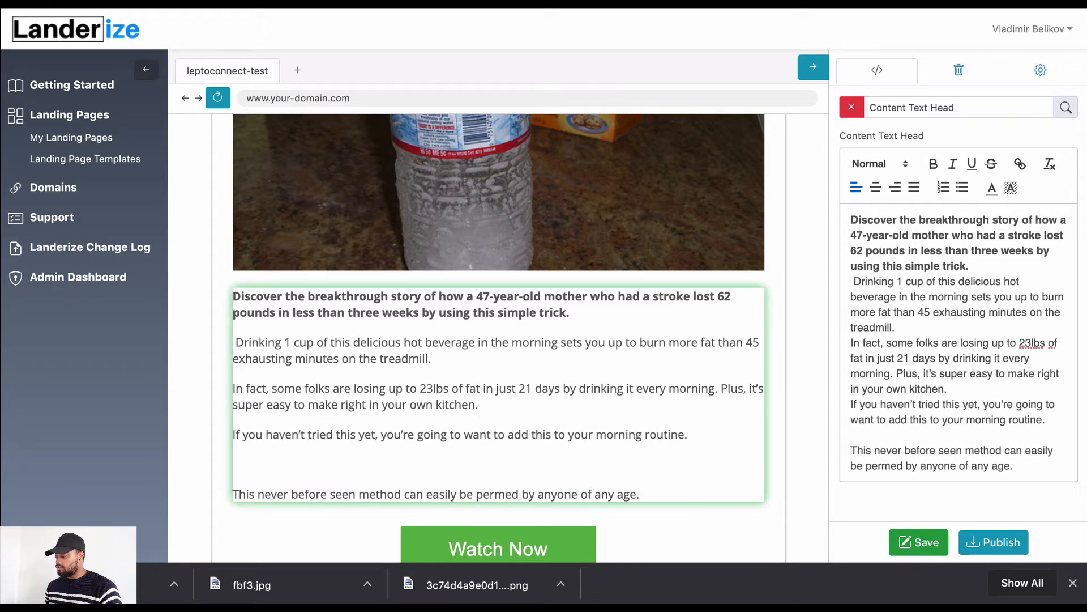
left_click(850, 450)
key("BackSpace")
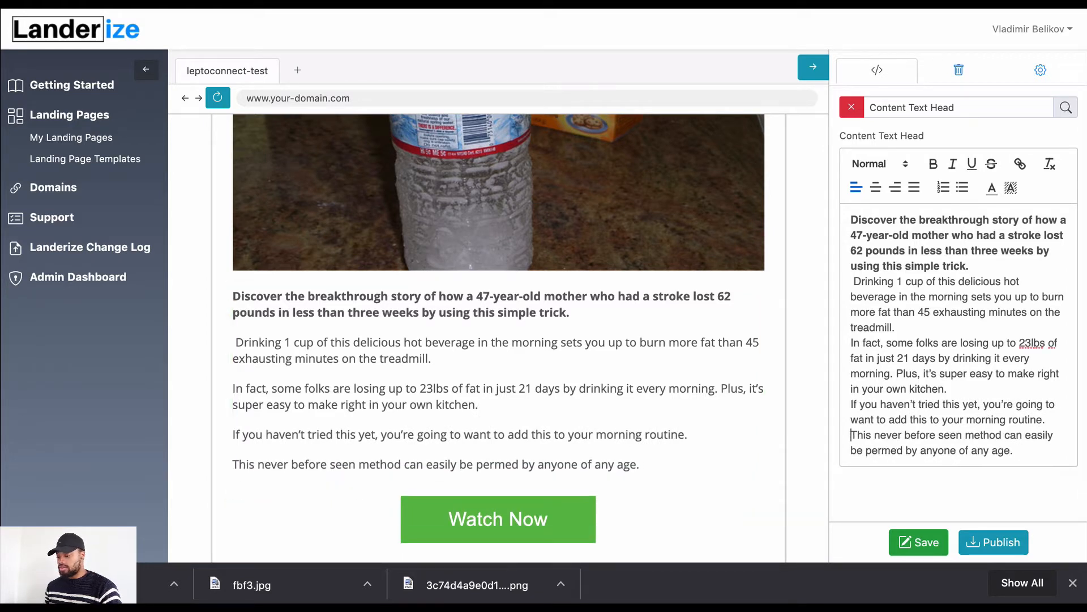
Replace the baking soda bottle image under the headline with flatbelly-21.jpg from the Leptoconnect folder
scroll(739, 391, "up", 3)
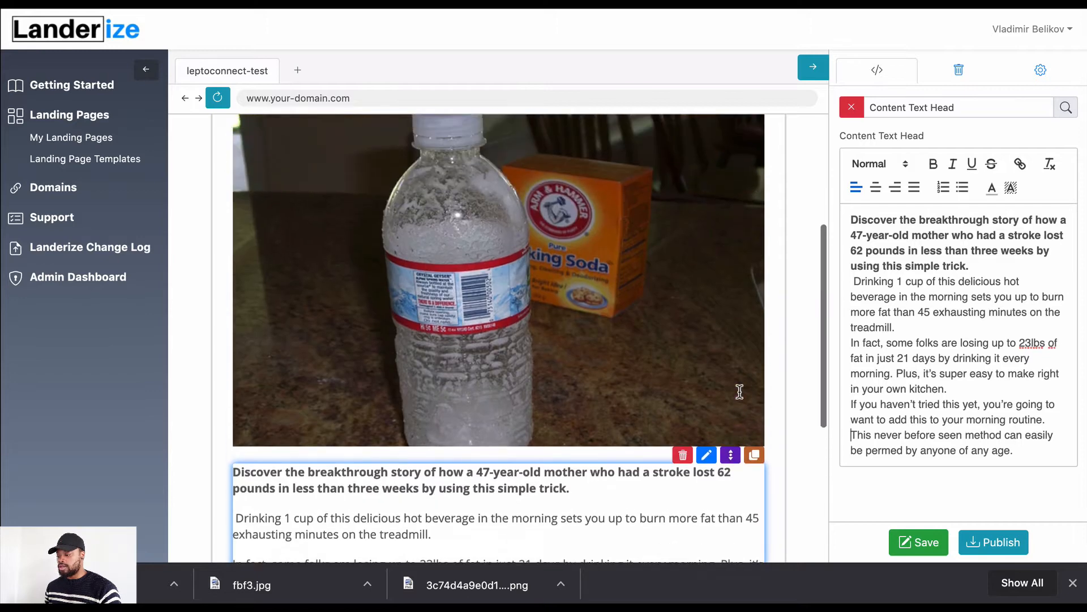
scroll(739, 390, "up", 2)
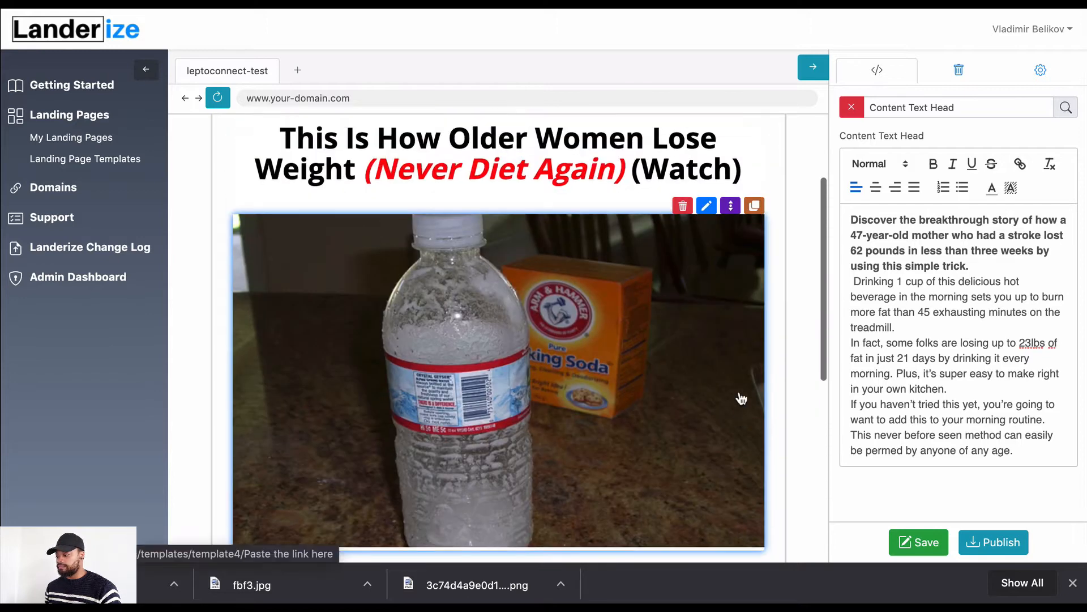
left_click(707, 206)
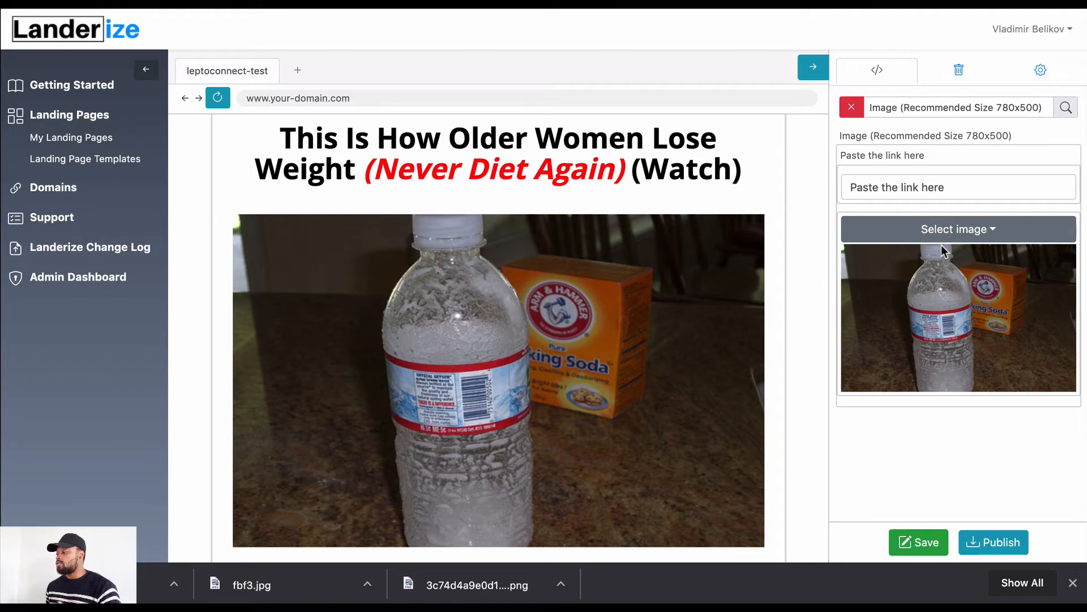
left_click(968, 235)
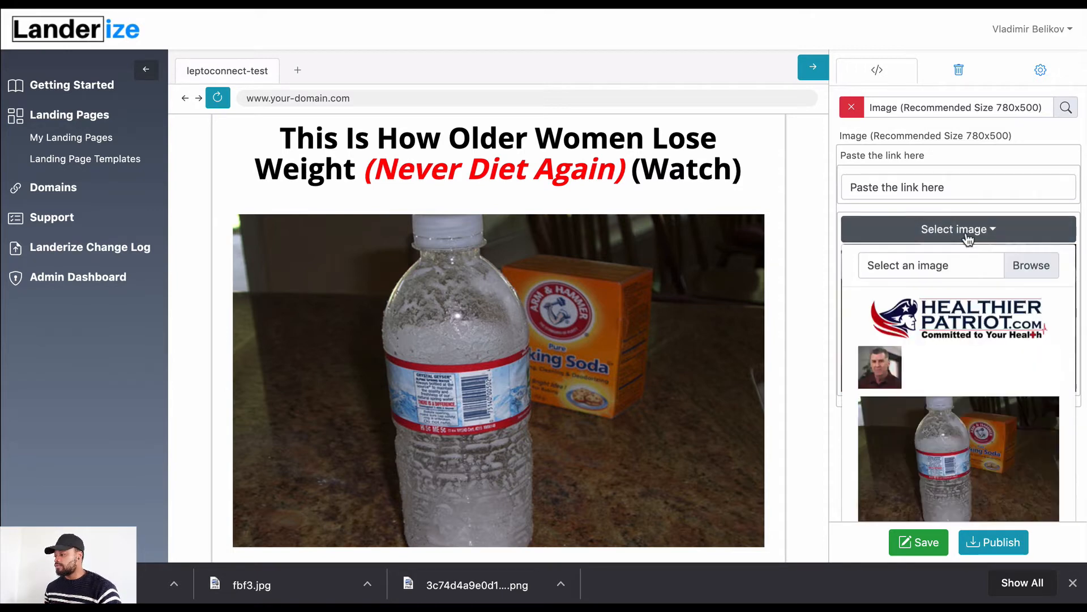
left_click(1041, 266)
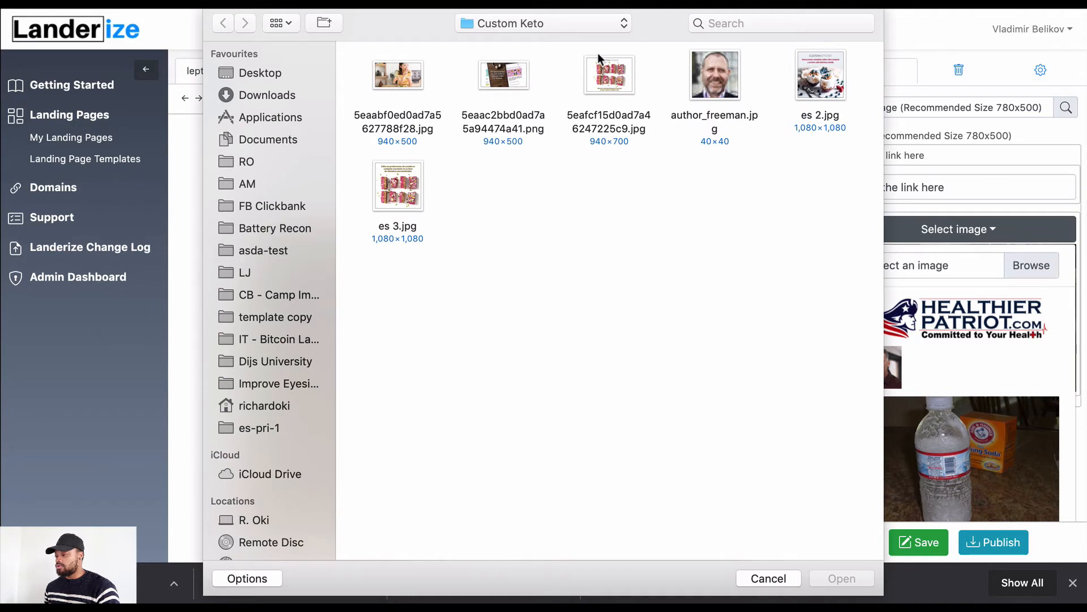
left_click(549, 25)
left_click(548, 40)
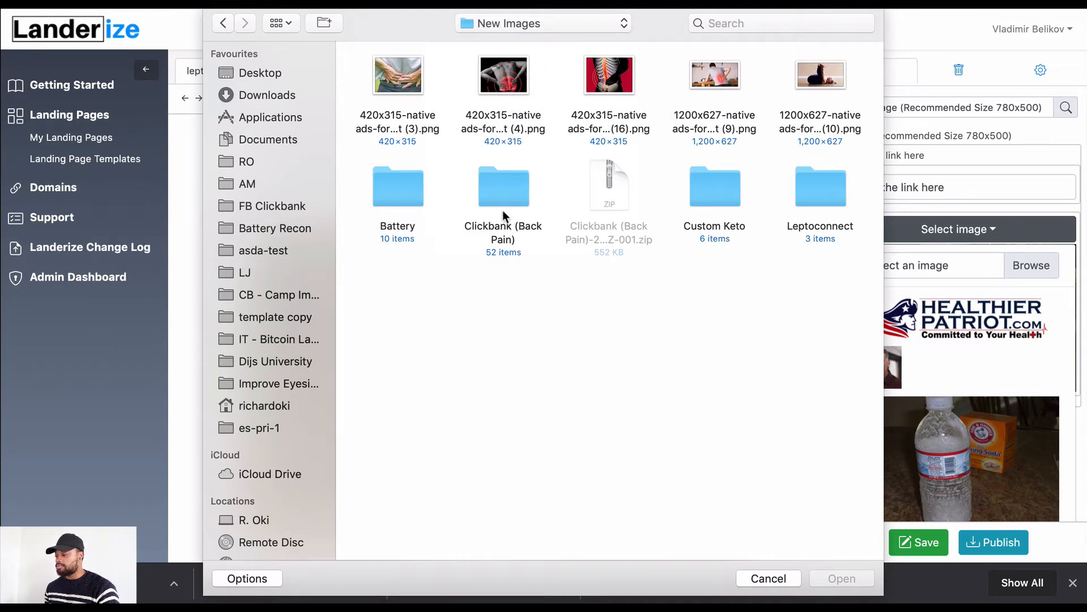
double_click(821, 188)
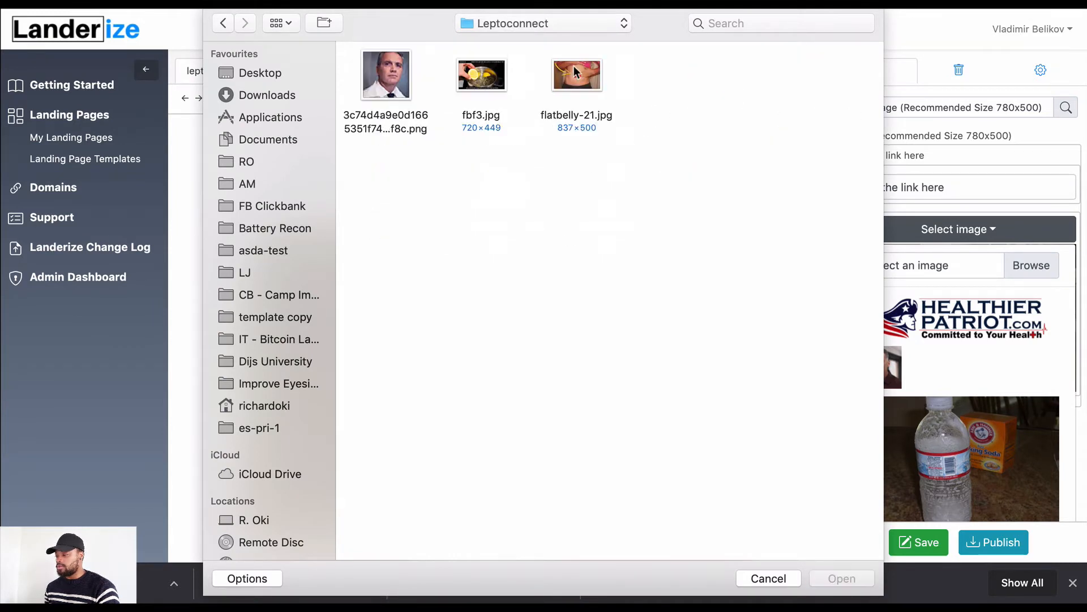
double_click(577, 73)
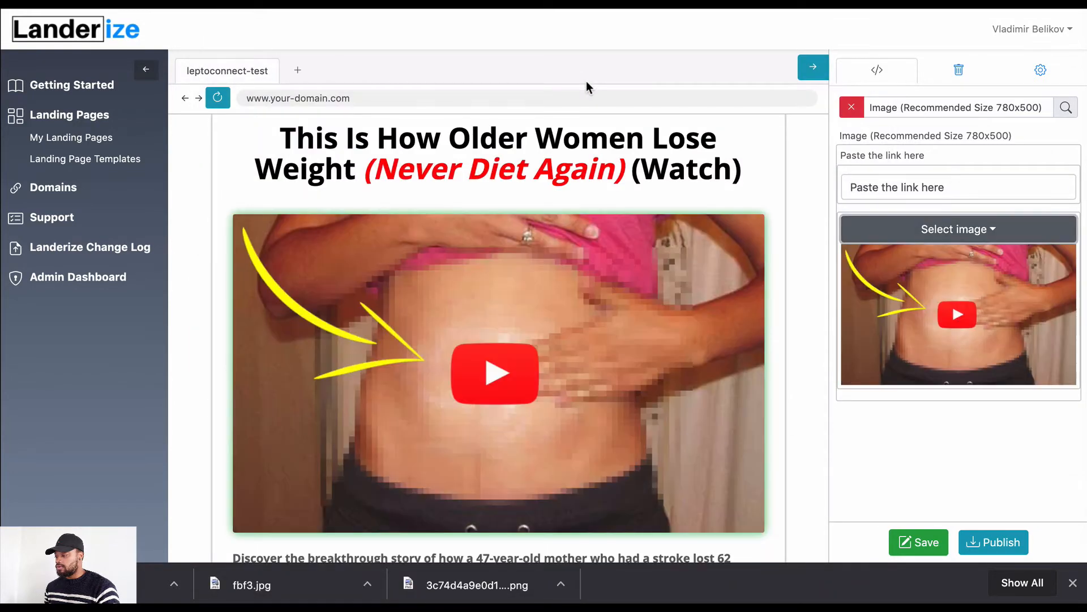
Replace the author photo beside "Weight Control Research Center - News" with the doctor portrait PNG from the Leptoconnect folder
scroll(657, 295, "up", 3)
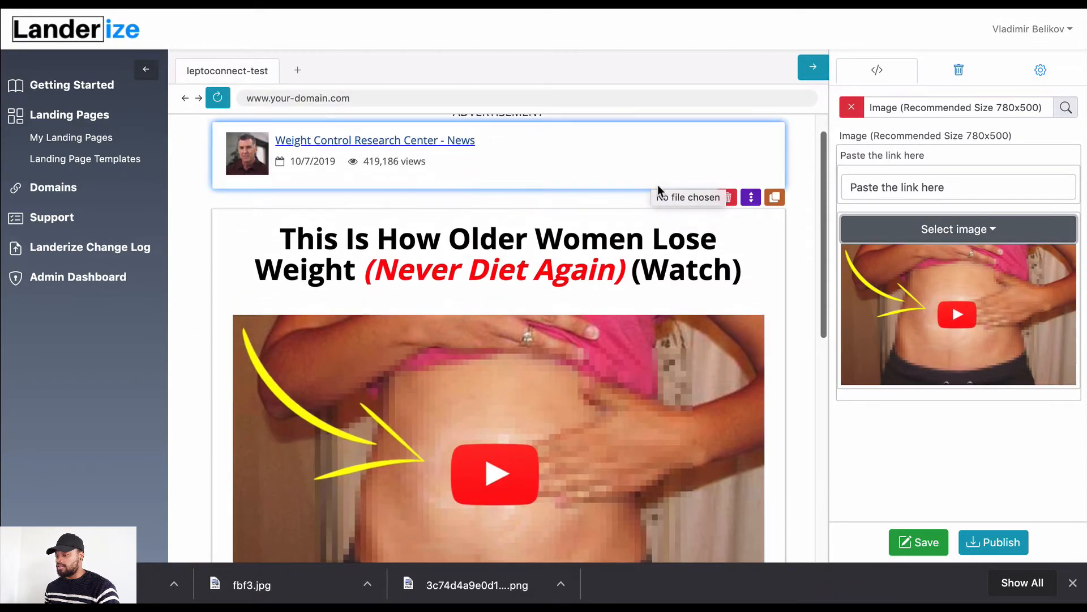
left_click(249, 151)
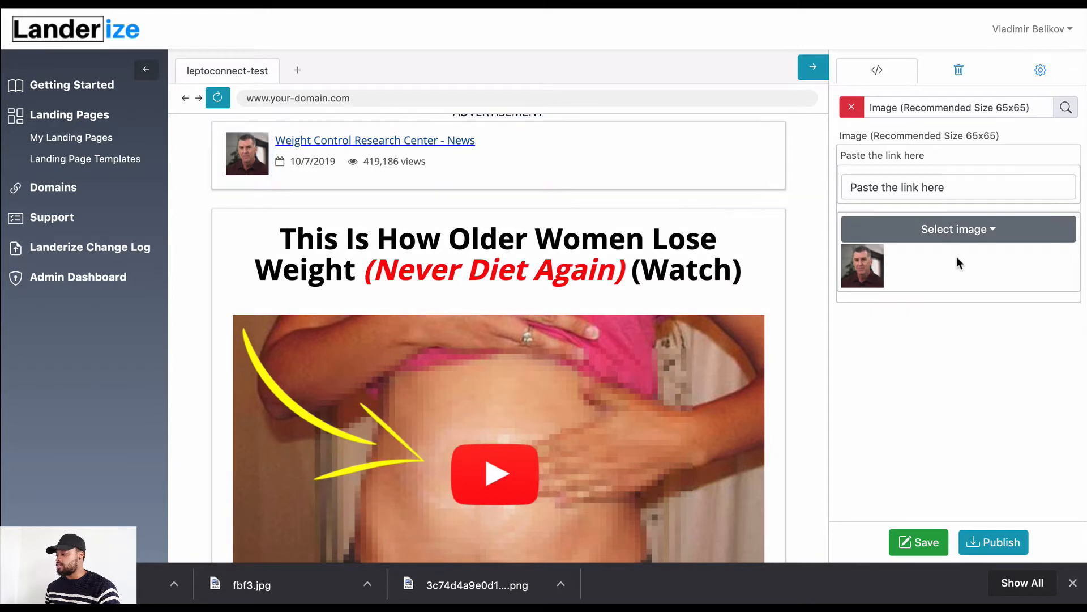
left_click(957, 230)
left_click(1027, 113)
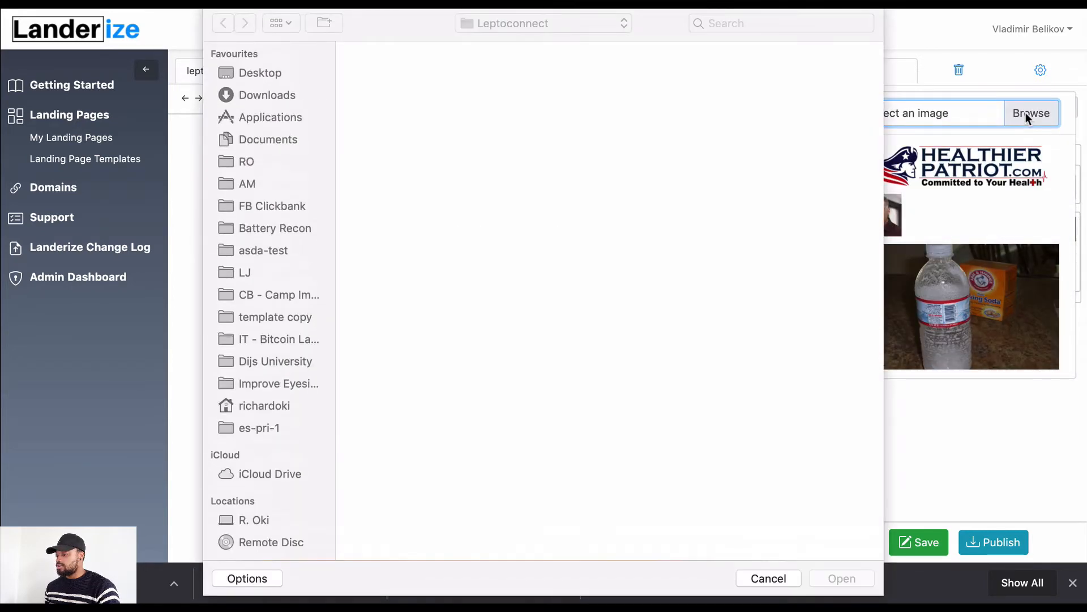
double_click(399, 87)
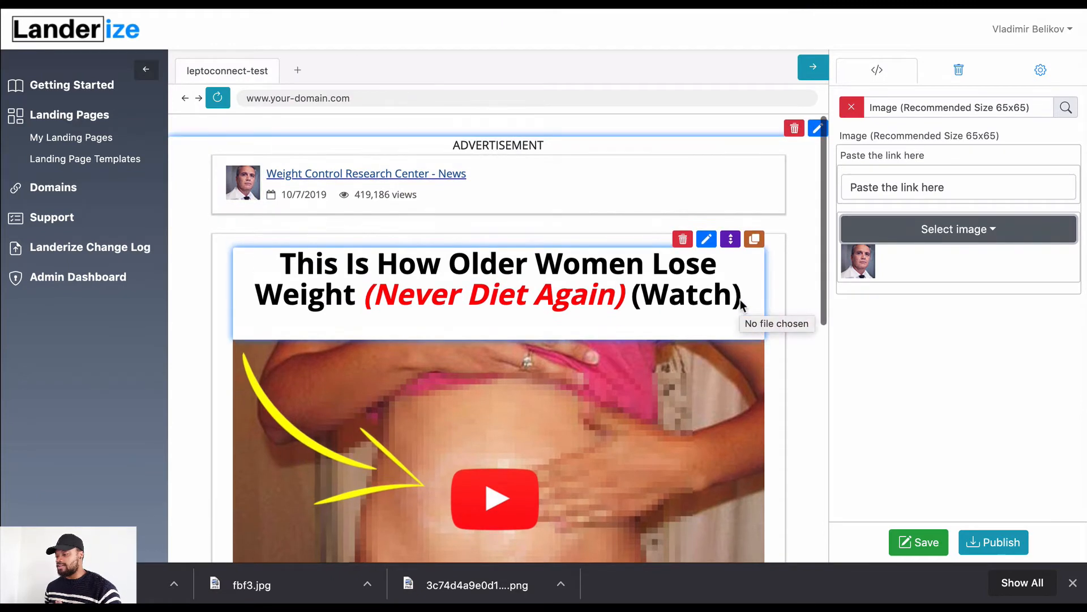
Review the whole landing page from header to Privacy Policy and save the template
scroll(742, 309, "down", 5)
scroll(742, 308, "down", 5)
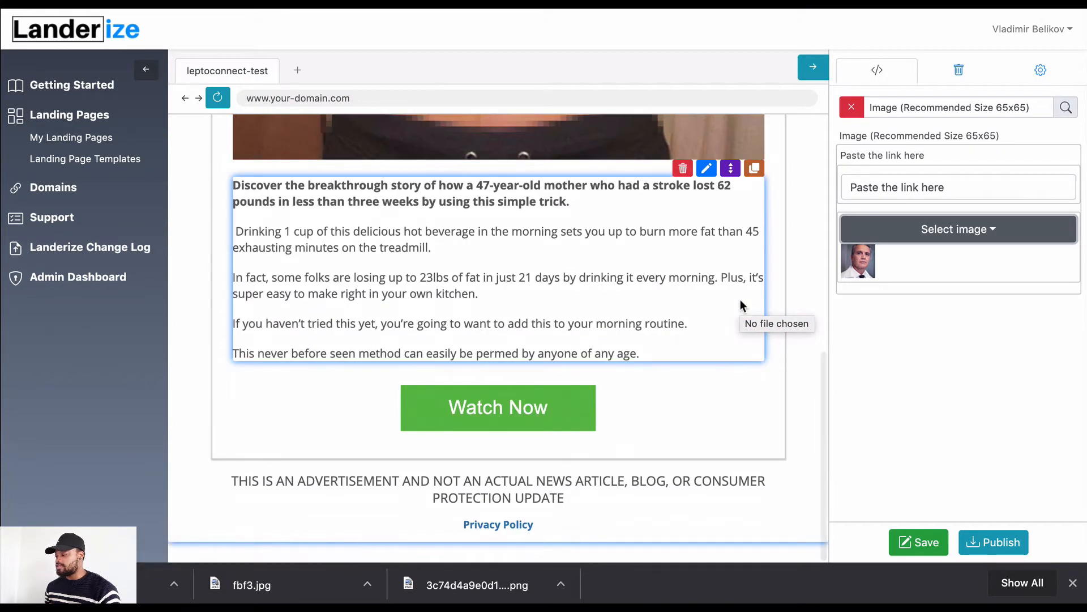
scroll(742, 307, "up", 3)
scroll(741, 308, "down", 3)
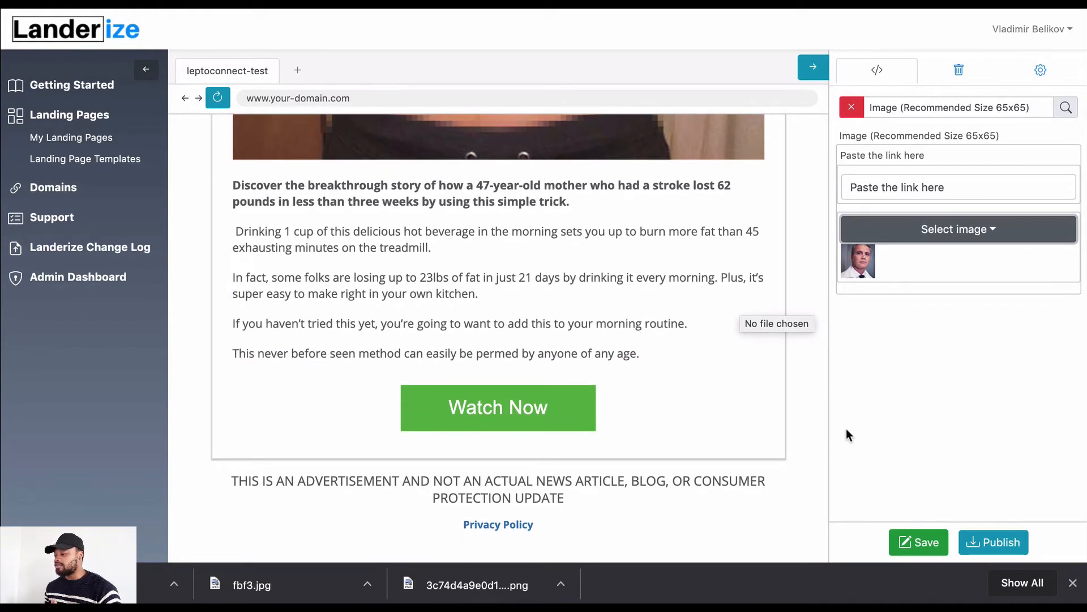
scroll(773, 414, "up", 10)
scroll(772, 412, "up", 2)
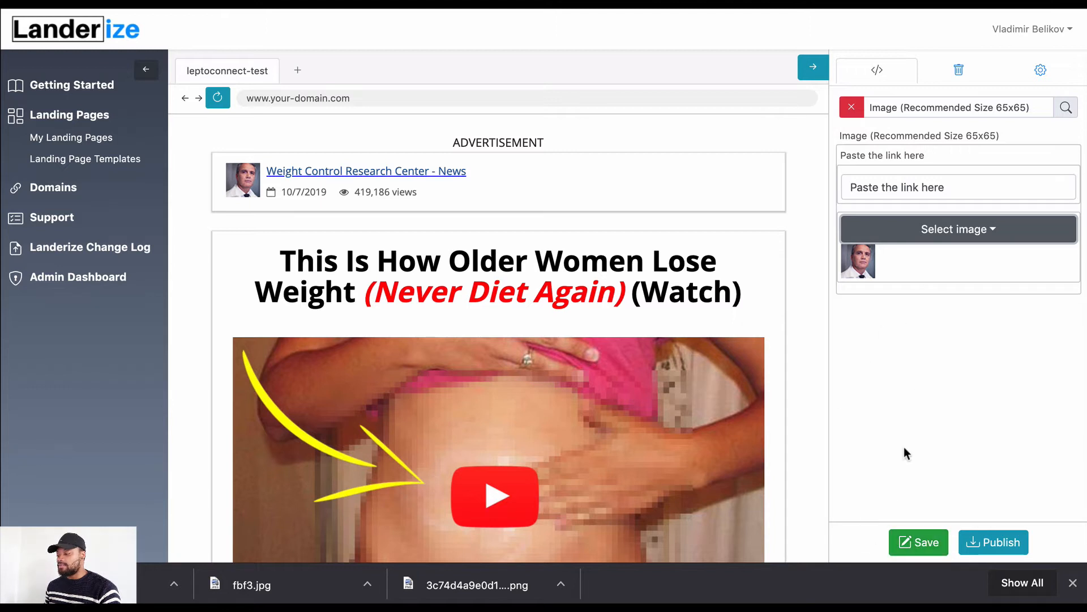
left_click(934, 545)
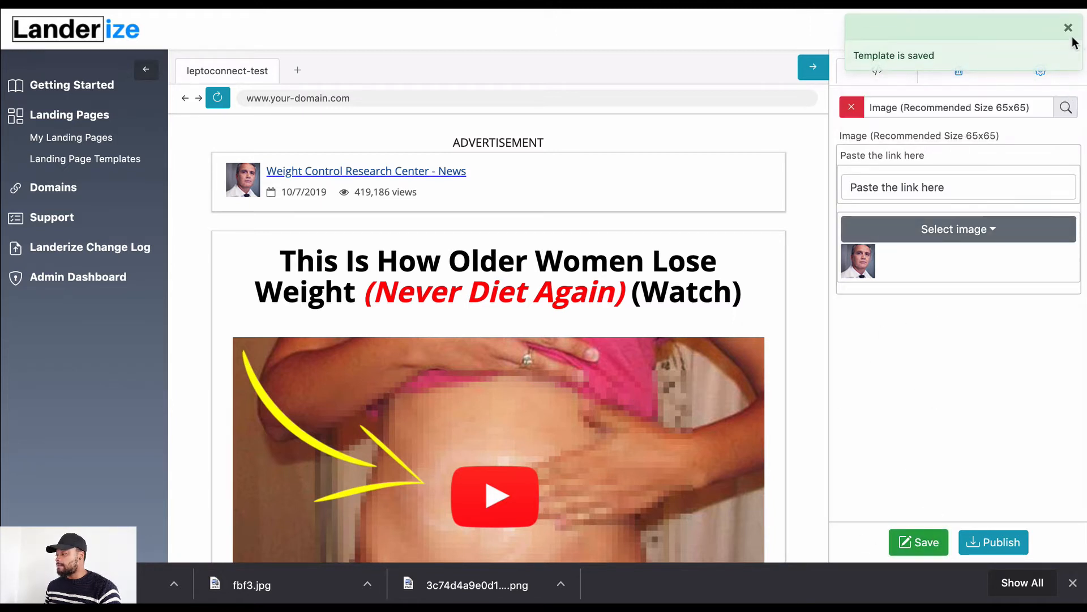
left_click(1068, 30)
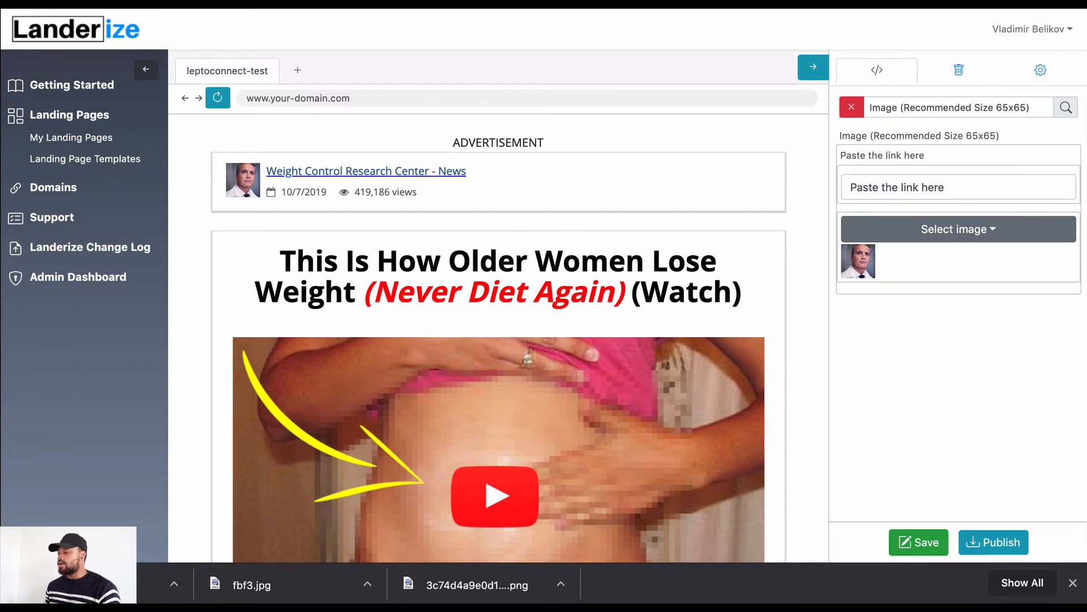
Switch to Voluum and copy the click URL for the tracking domain track.greenlanez.com from the tracking URL settings
key("ctrl+Tab")
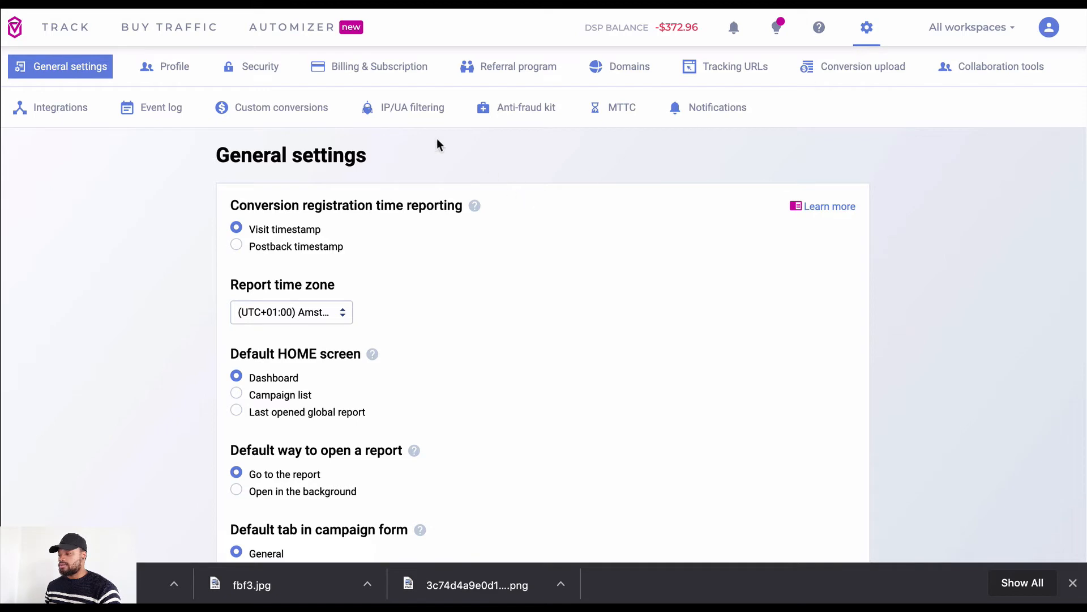
left_click(737, 75)
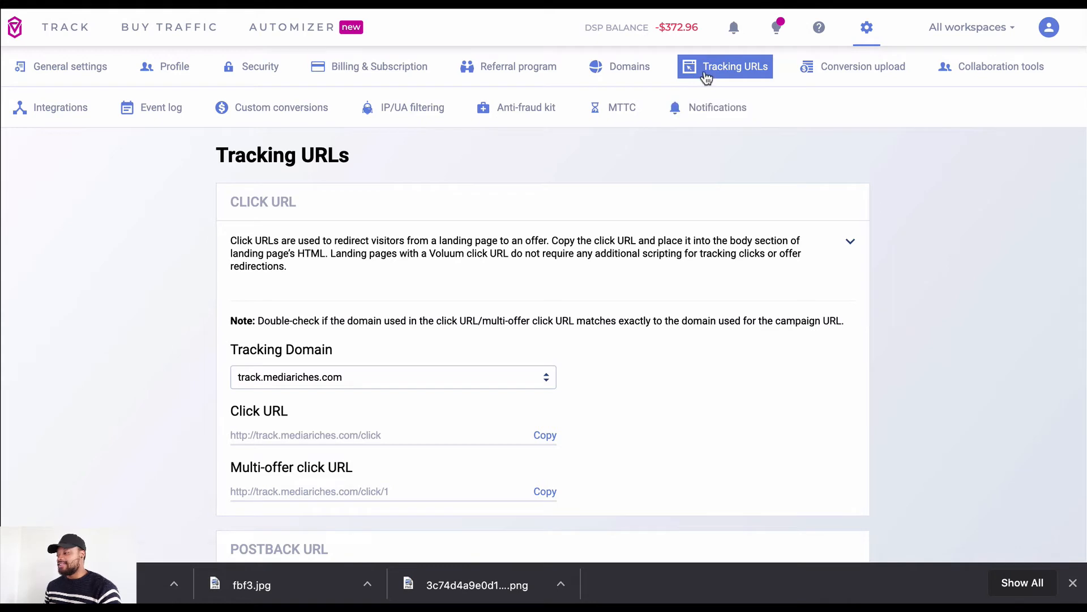
left_click(434, 376)
left_click(362, 456)
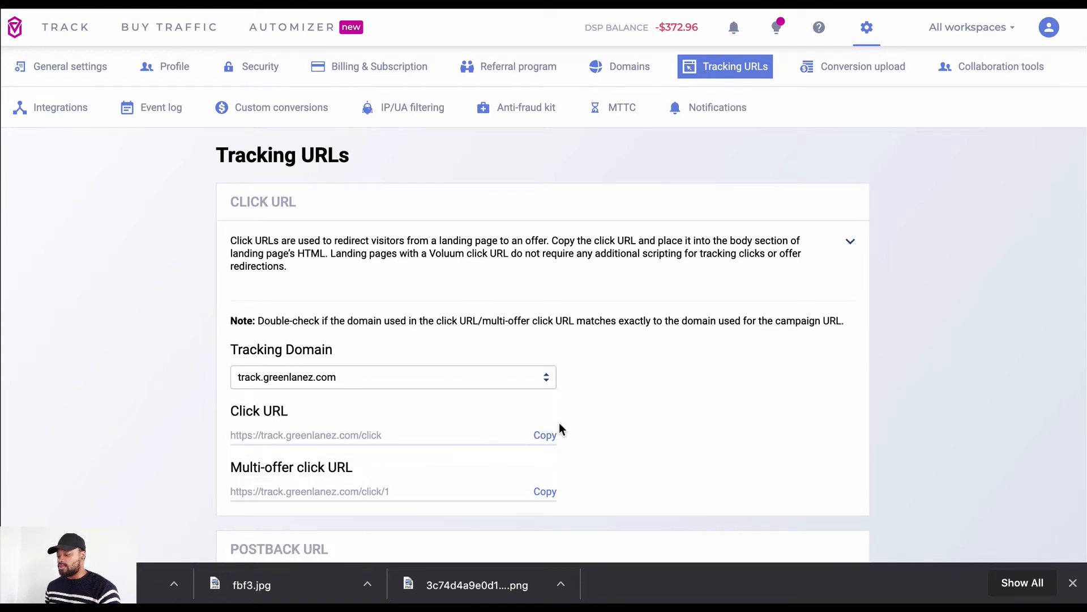
scroll(561, 429, "down", 1)
left_click(547, 384)
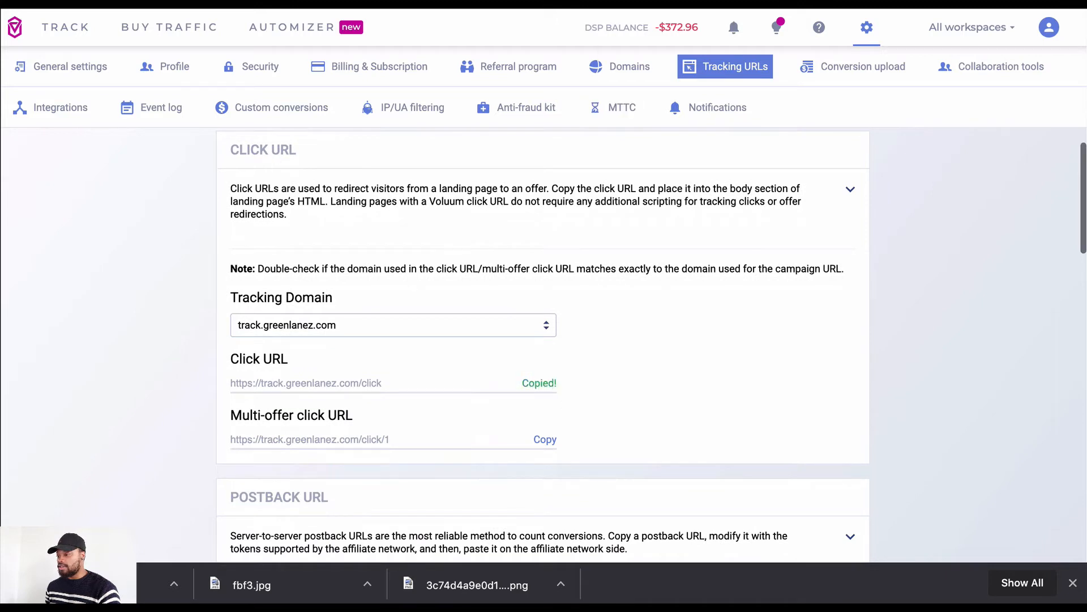
key("ctrl+Tab")
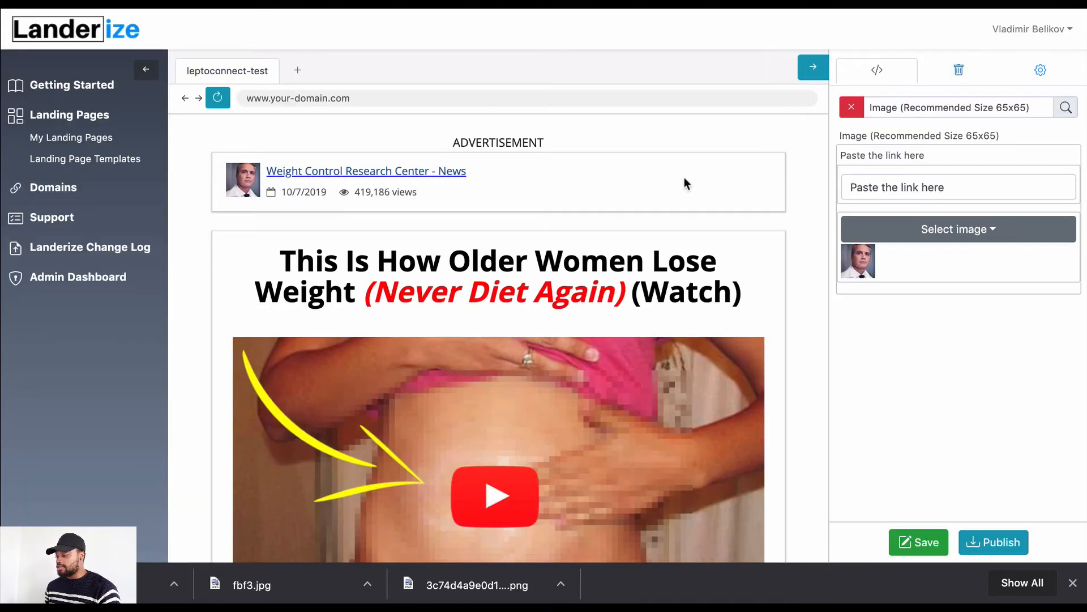
left_click(1043, 77)
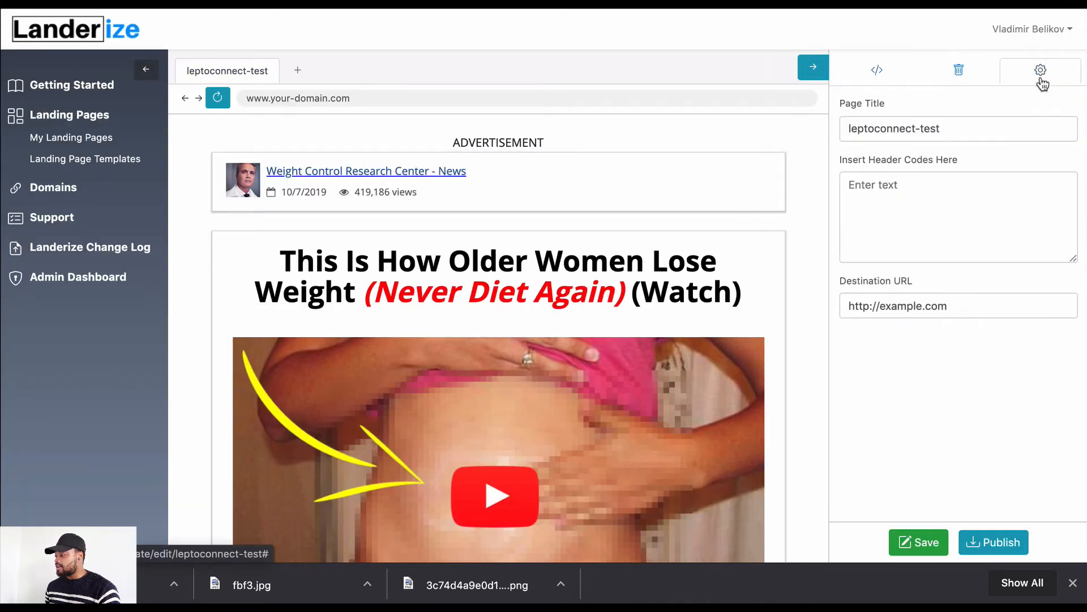
triple_click(912, 301)
key("ctrl+v")
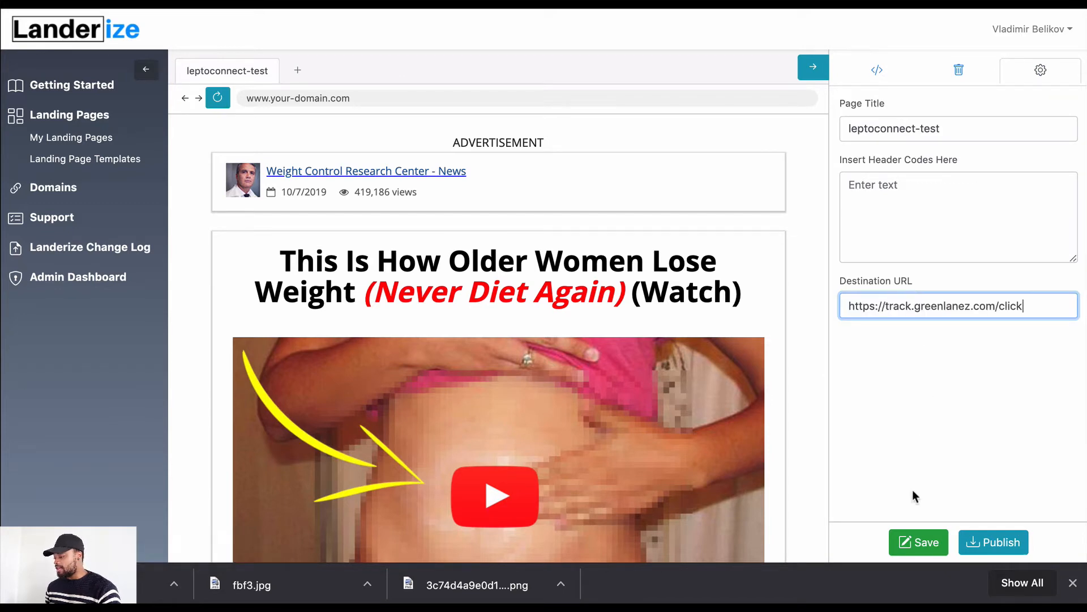
left_click(912, 541)
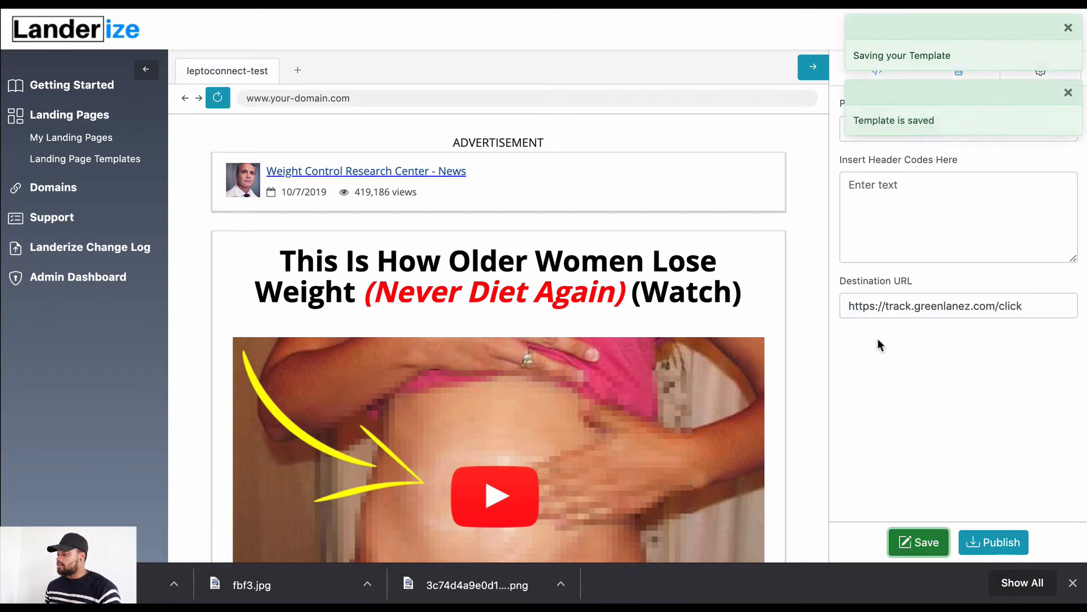
Publish the landing page to the richtea-clicks-com domain and copy its published Amazon S3 link
scroll(747, 342, "down", 8)
scroll(748, 343, "up", 10)
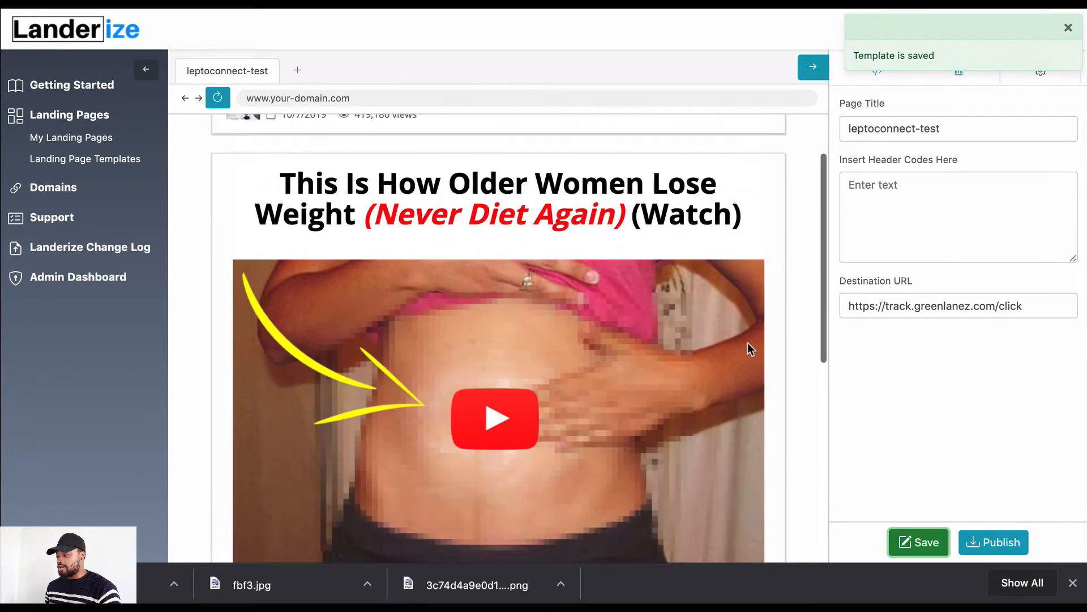
left_click(990, 543)
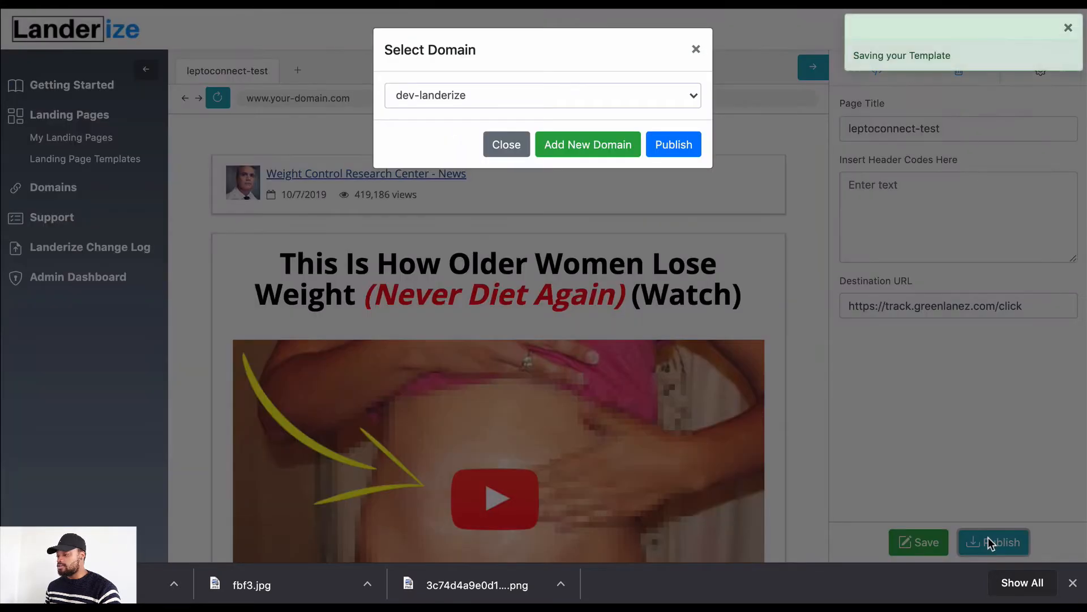
left_click(622, 104)
left_click(602, 158)
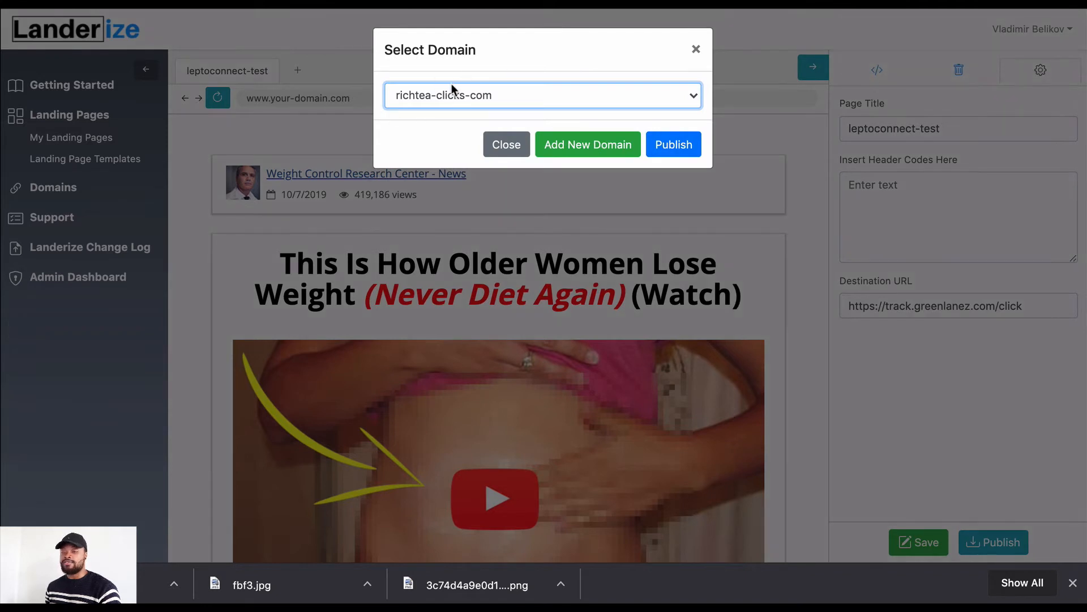
left_click(667, 154)
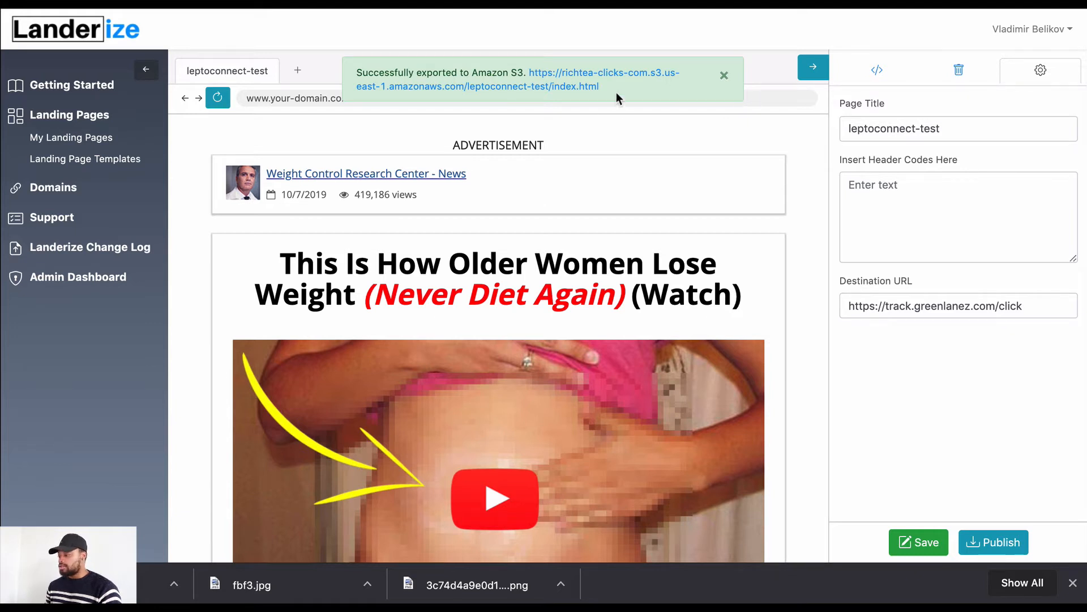
left_click_drag(601, 87, 532, 73)
key("ctrl+c")
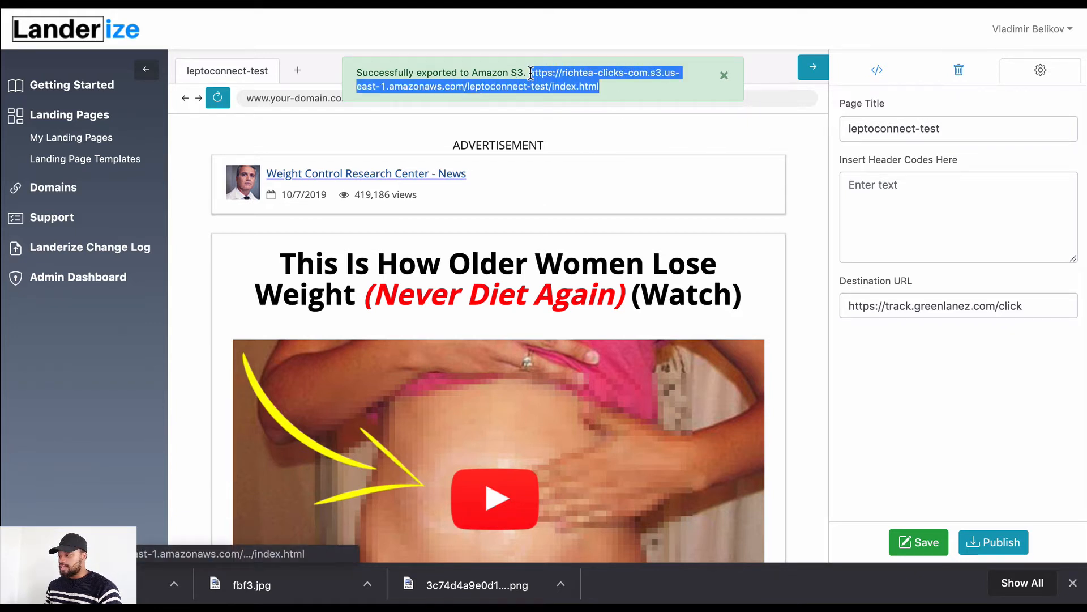
Open the published landing page from its Amazon S3 link and review it down to the Privacy Policy
left_click(564, 82)
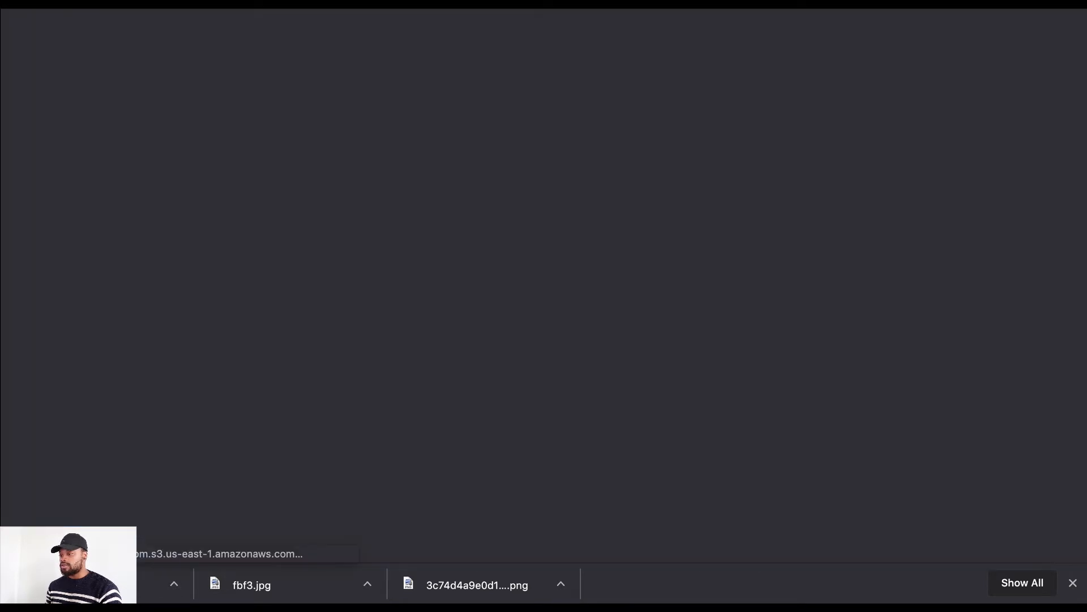
scroll(340, 170, "down", 10)
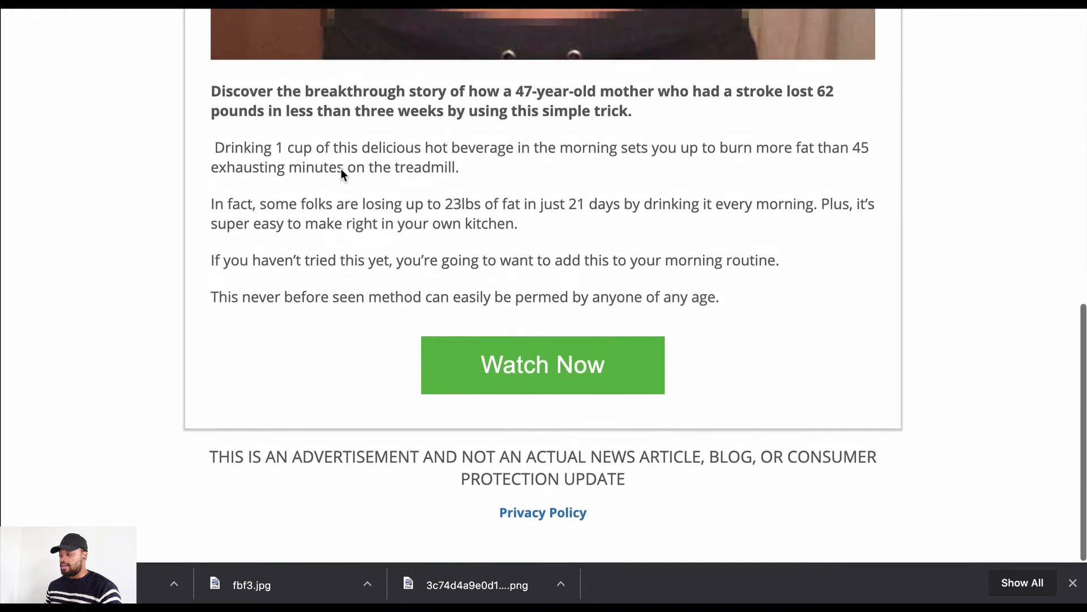
scroll(343, 175, "up", 9)
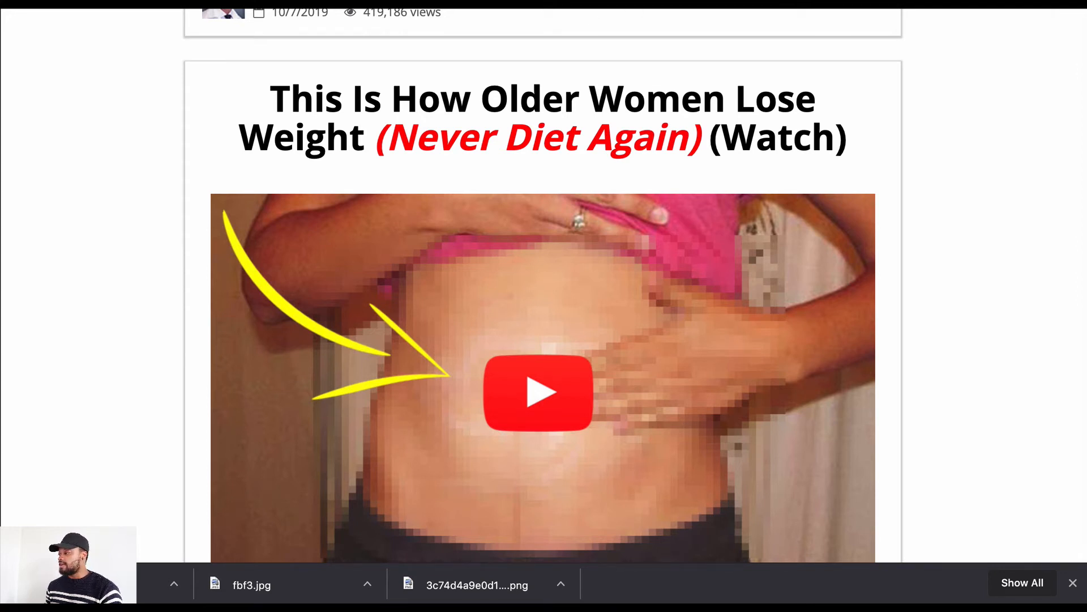
Switch to Voluum and start a new lander with the Global country tag, named "Global - Leptoconnect"
left_click(391, 3)
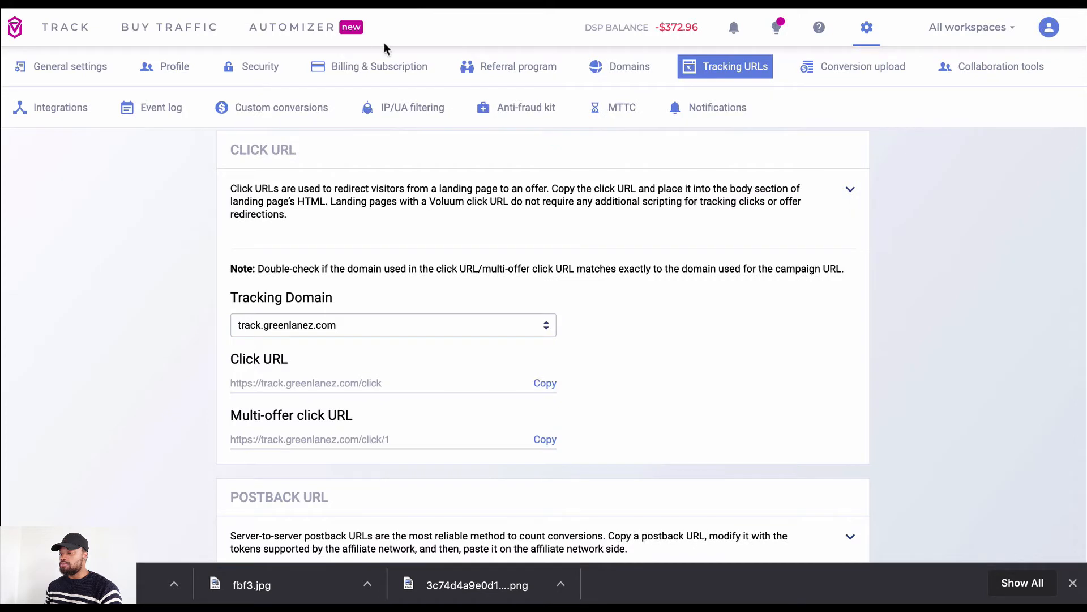
left_click(64, 32)
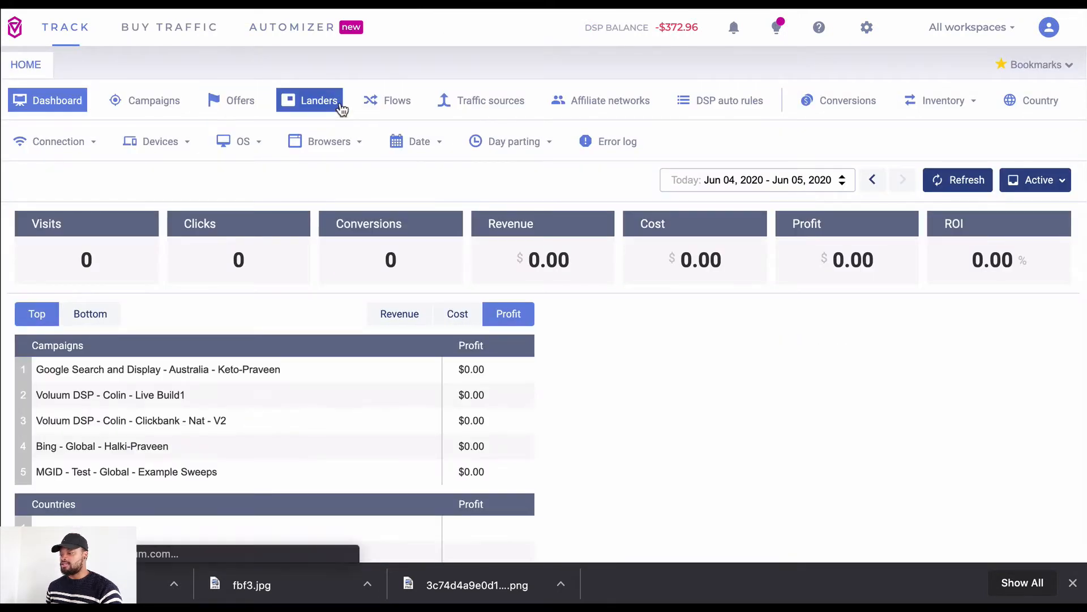
left_click(340, 105)
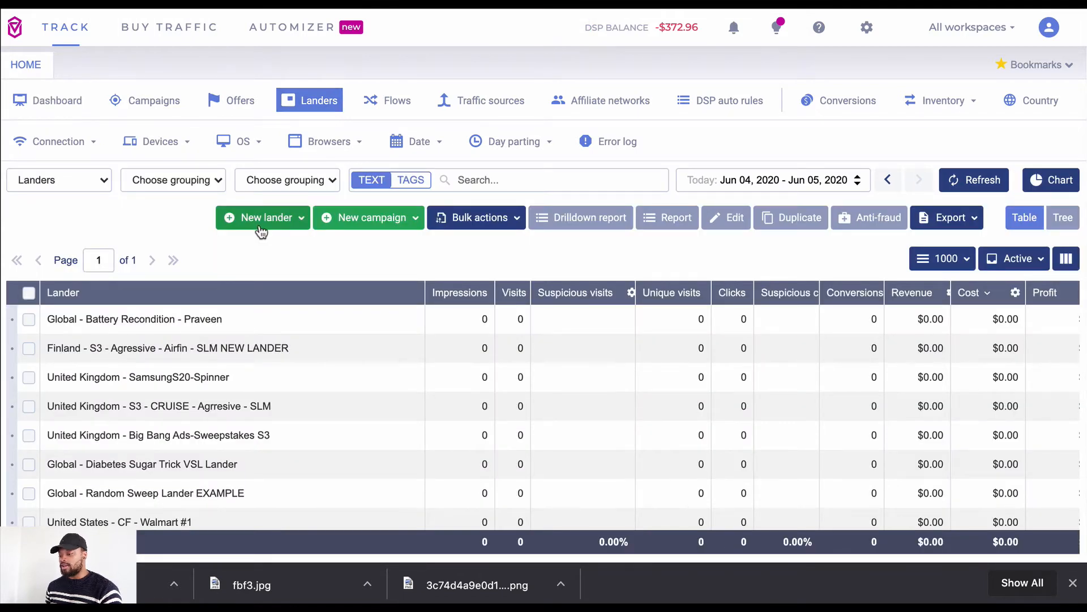
left_click(260, 226)
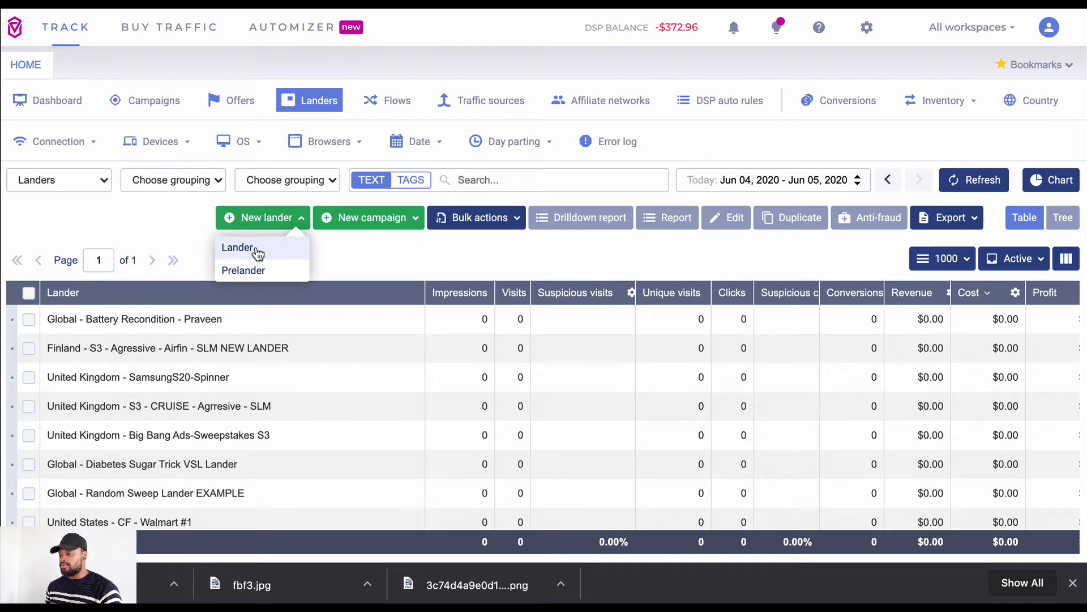
left_click(258, 249)
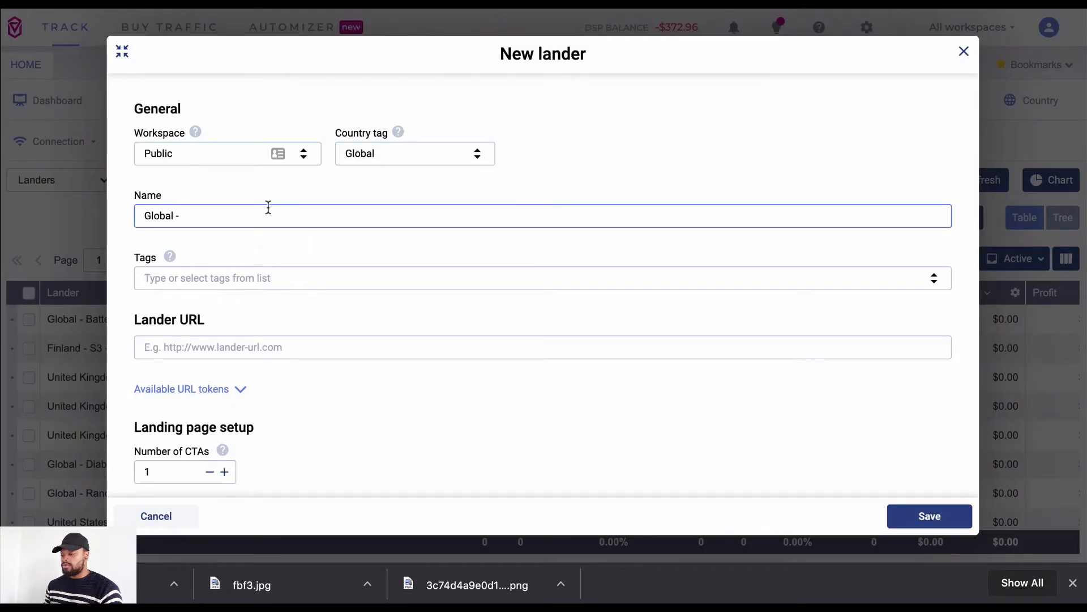
type("Lepto")
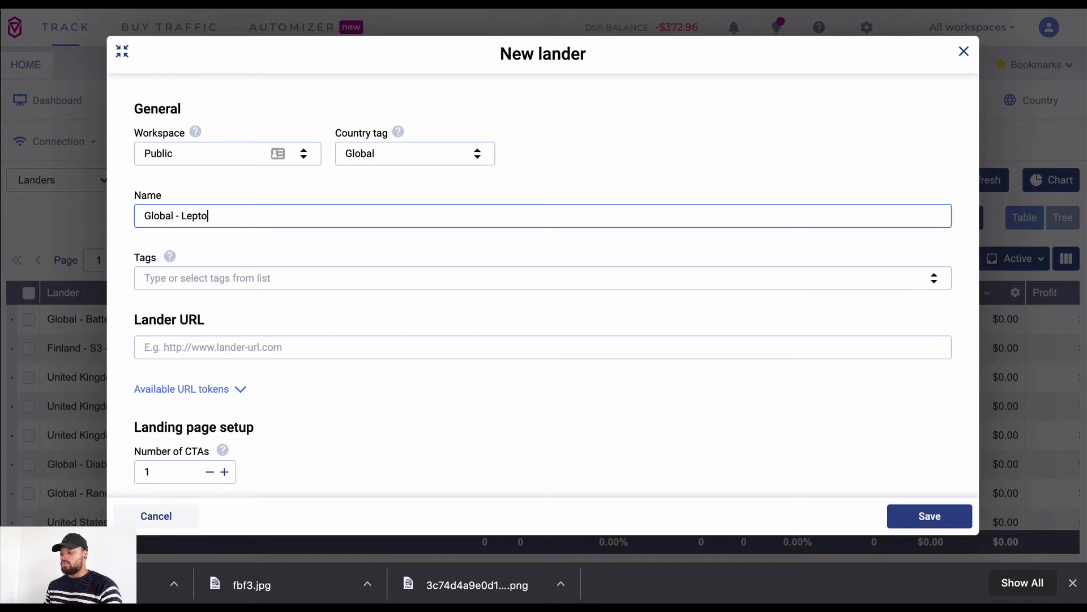
type("connect")
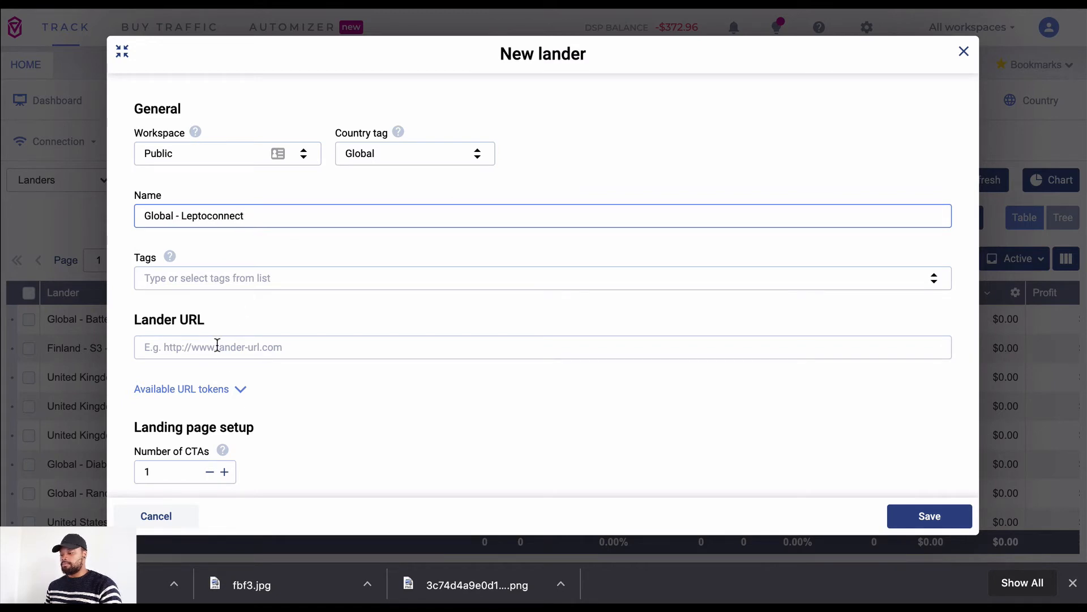
left_click(217, 345)
key("ctrl+v")
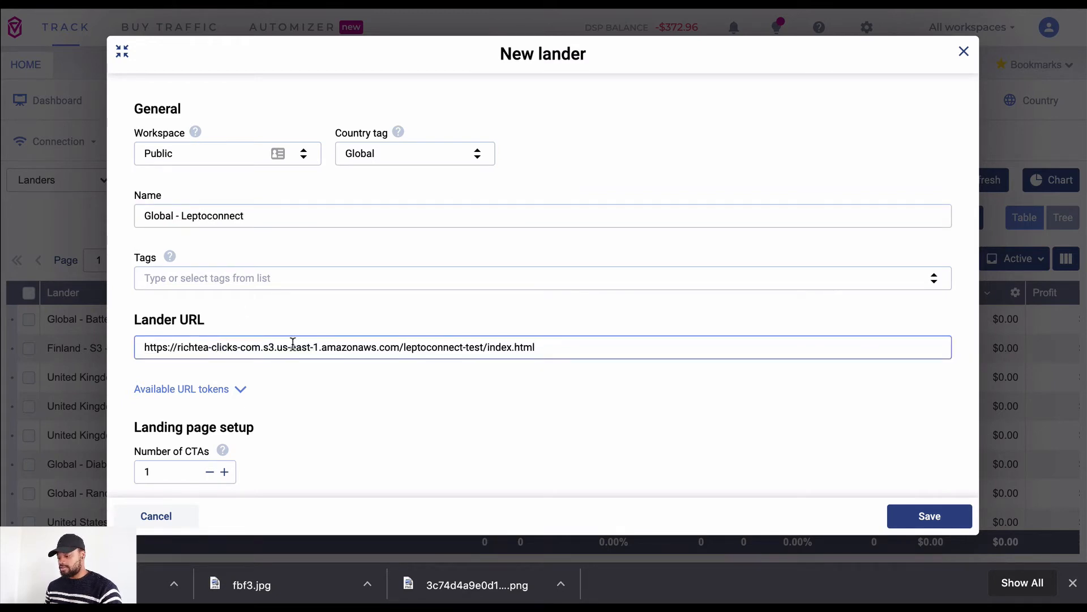
scroll(376, 369, "down", 5)
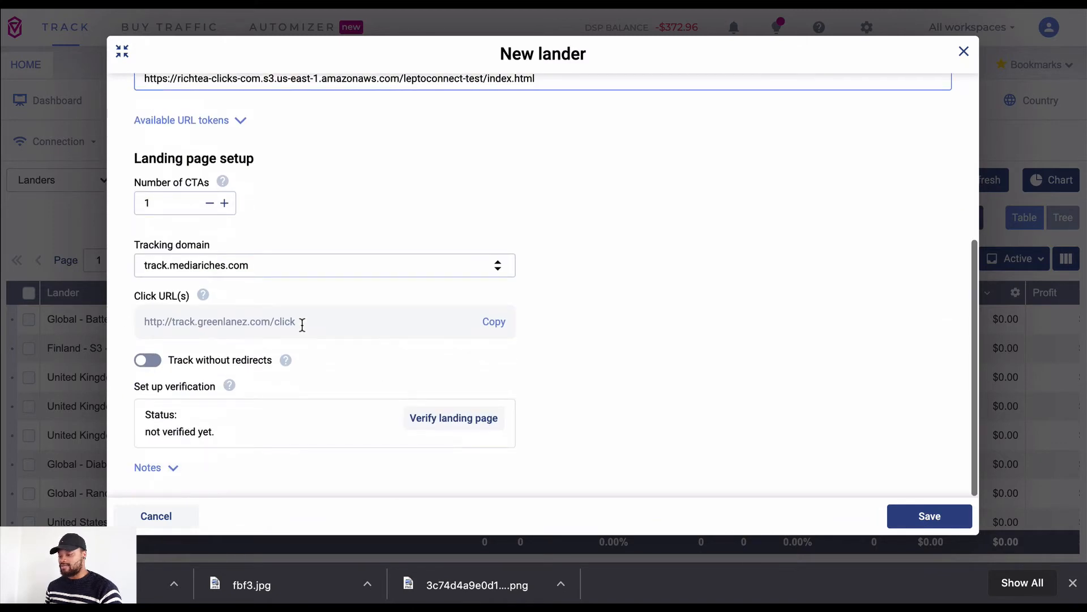
left_click(305, 273)
left_click(433, 273)
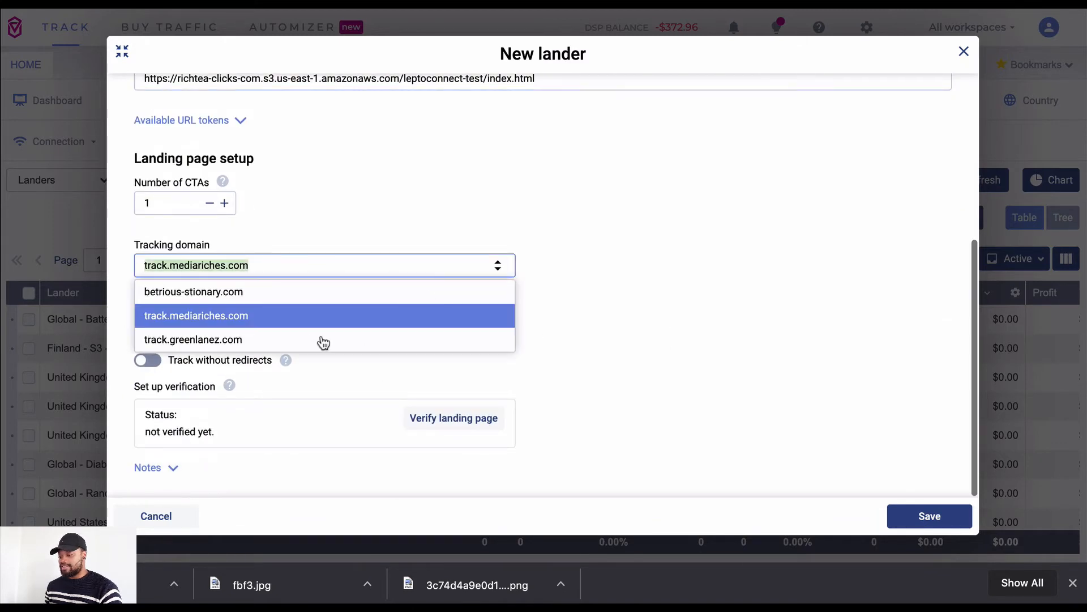
left_click(316, 344)
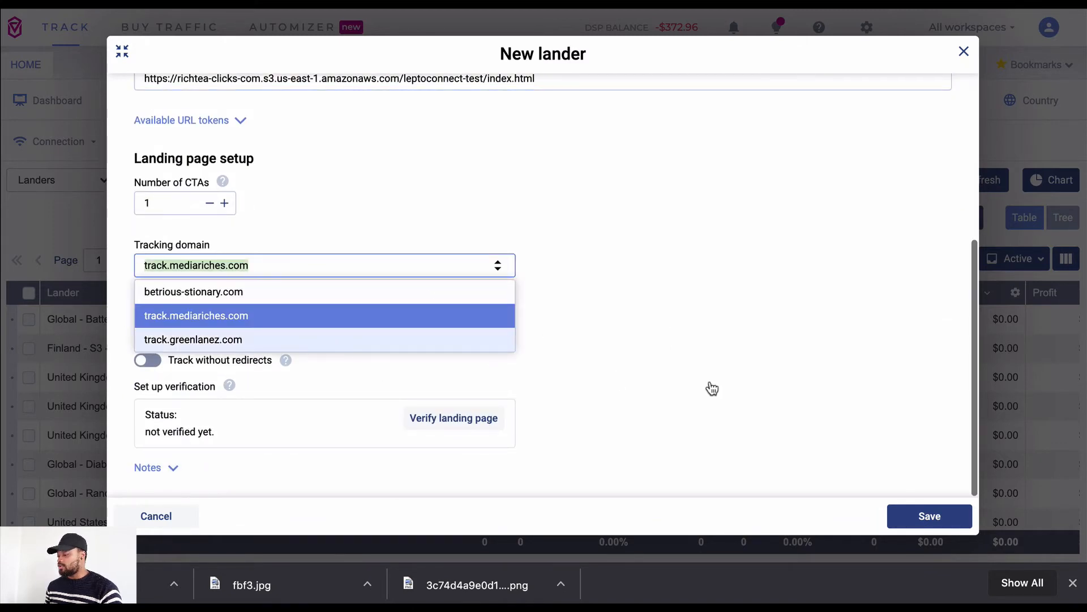
left_click(931, 518)
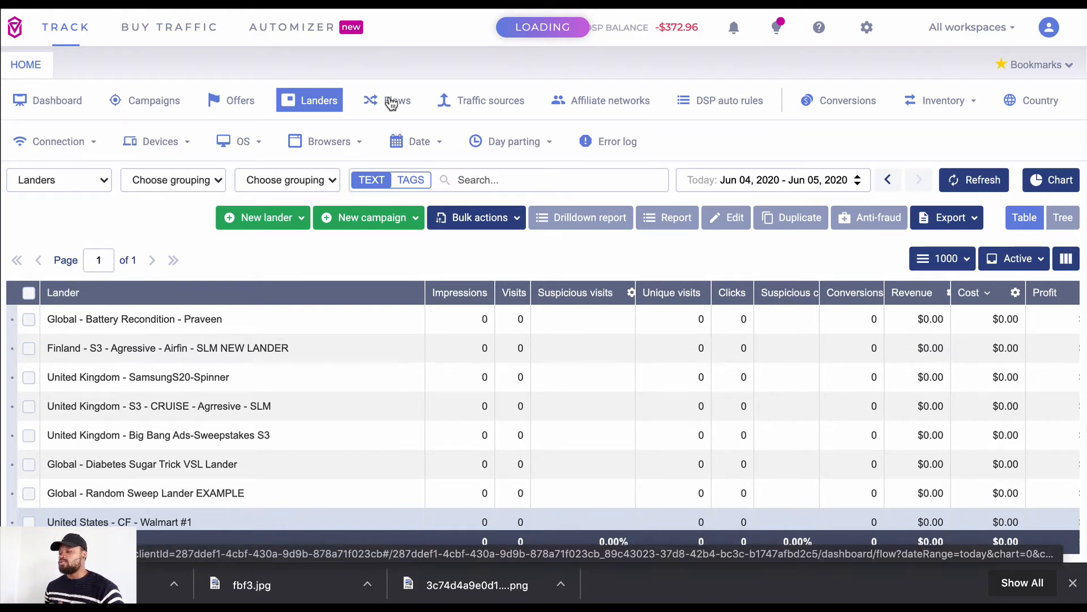
Create a new Global flow named "Lepto test" with Double meta refresh as default redirect mode, and proceed to its path settings
left_click(402, 100)
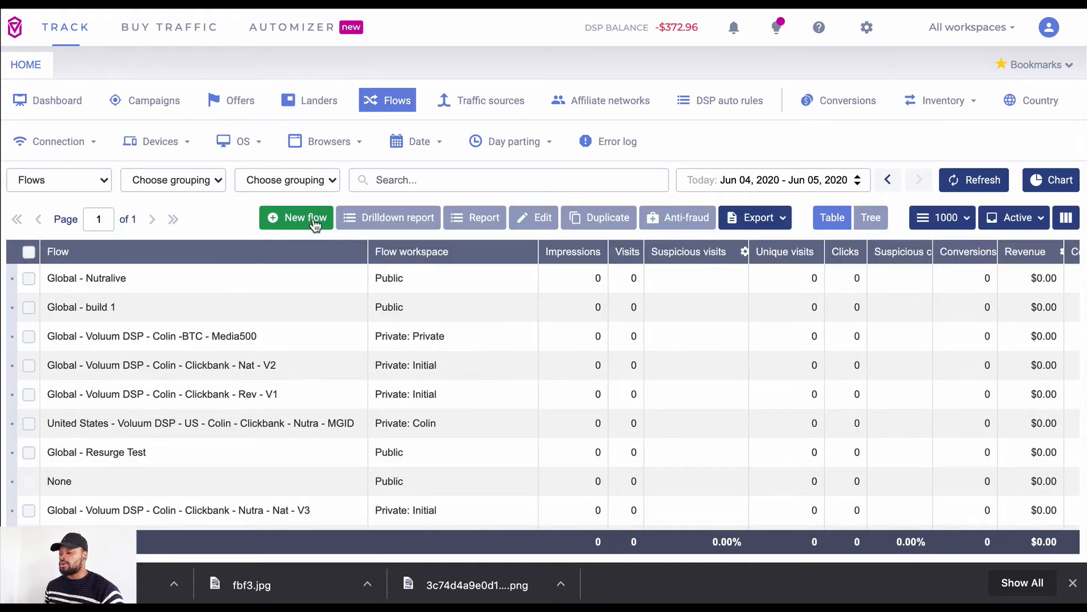
left_click(314, 221)
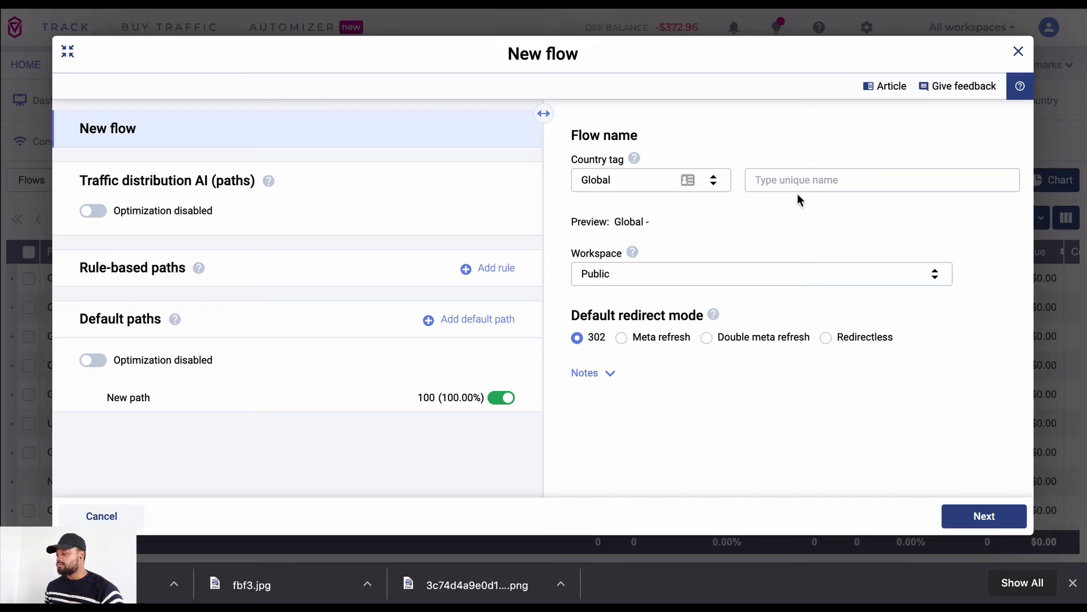
left_click(811, 180)
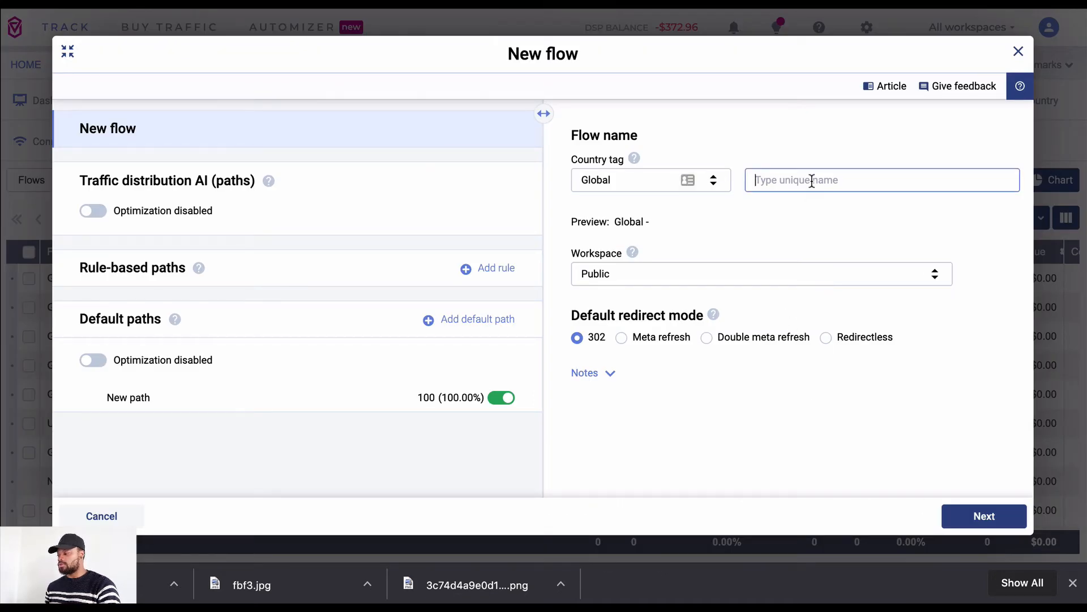
type("Lepto ")
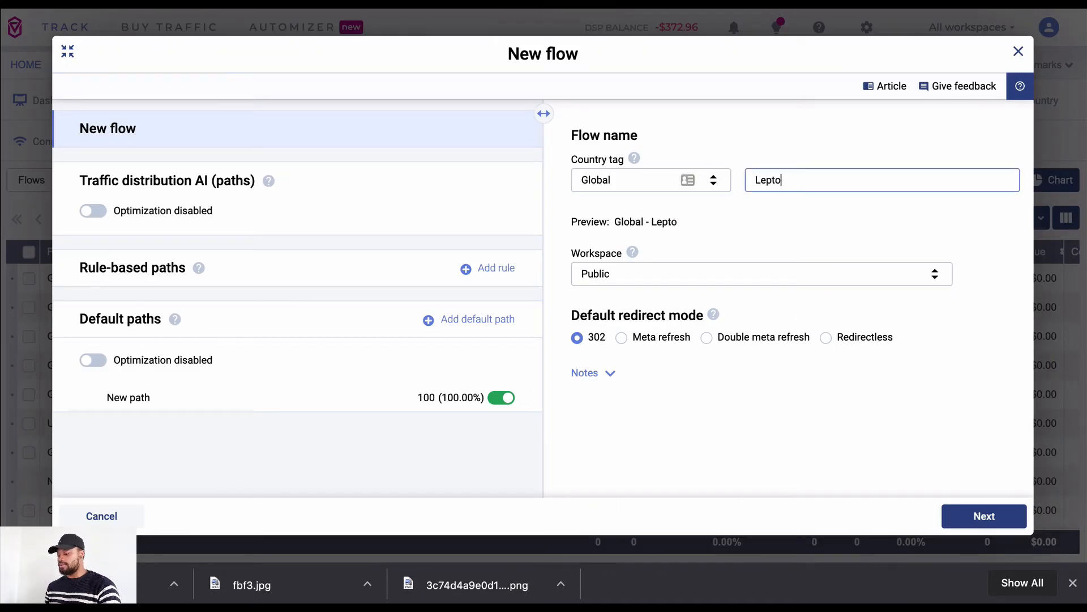
type("test")
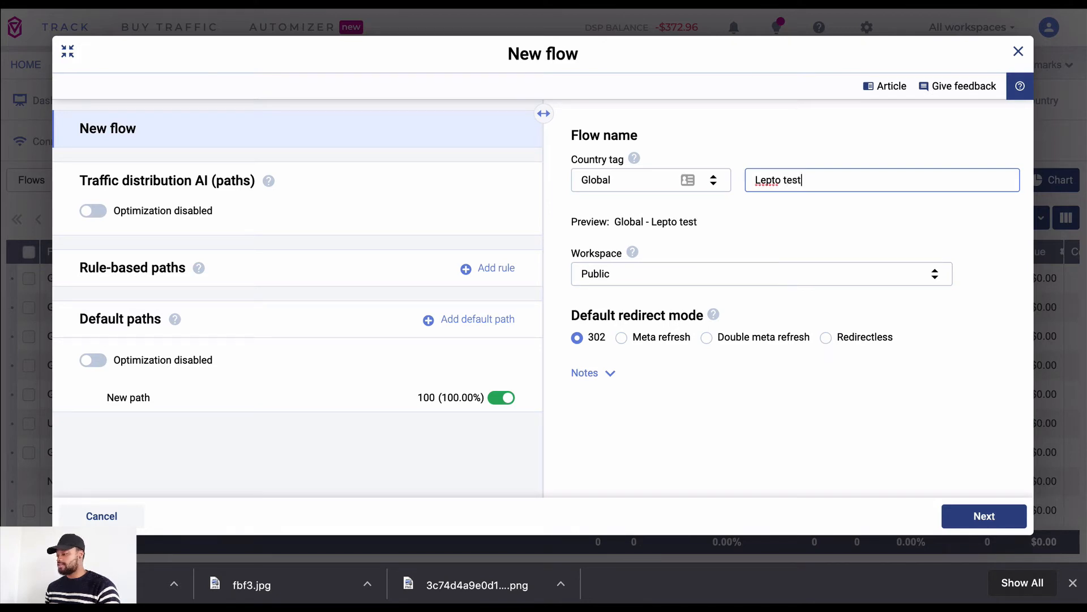
left_click(708, 340)
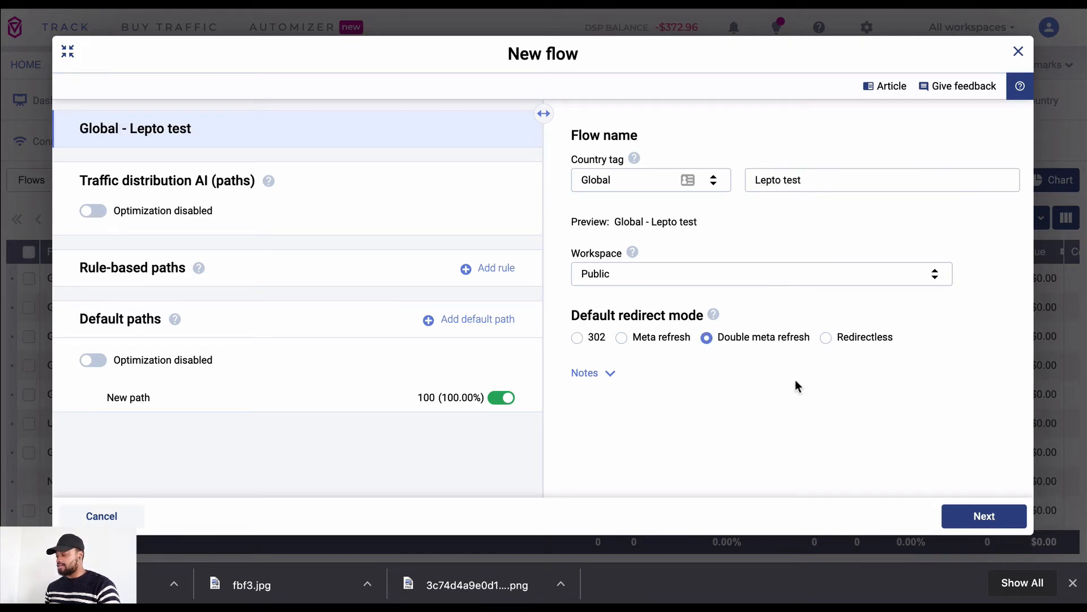
left_click(957, 513)
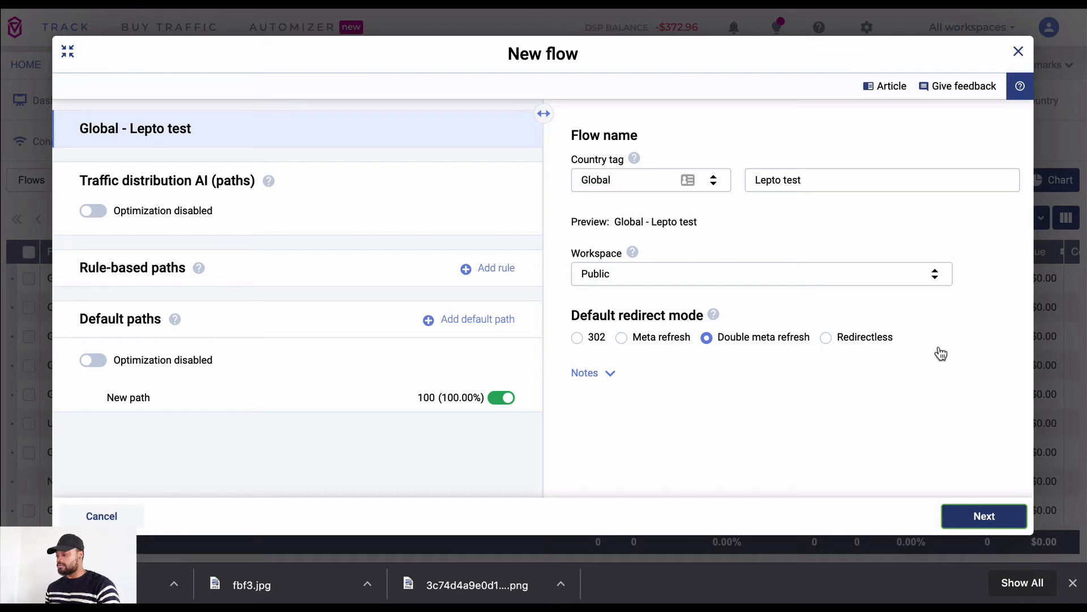
left_click(998, 519)
Assign the lander "Global - Leptoconnect" and the offer "ClickBank - Global - Leptoconnect TEST" to the flow's default path
left_click(750, 431)
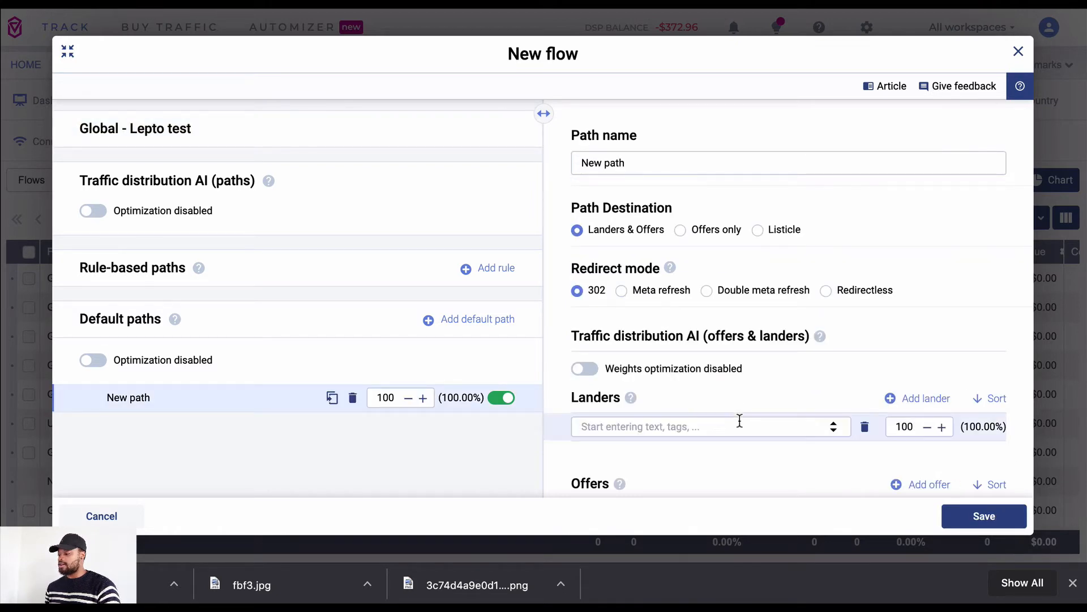
left_click(741, 420)
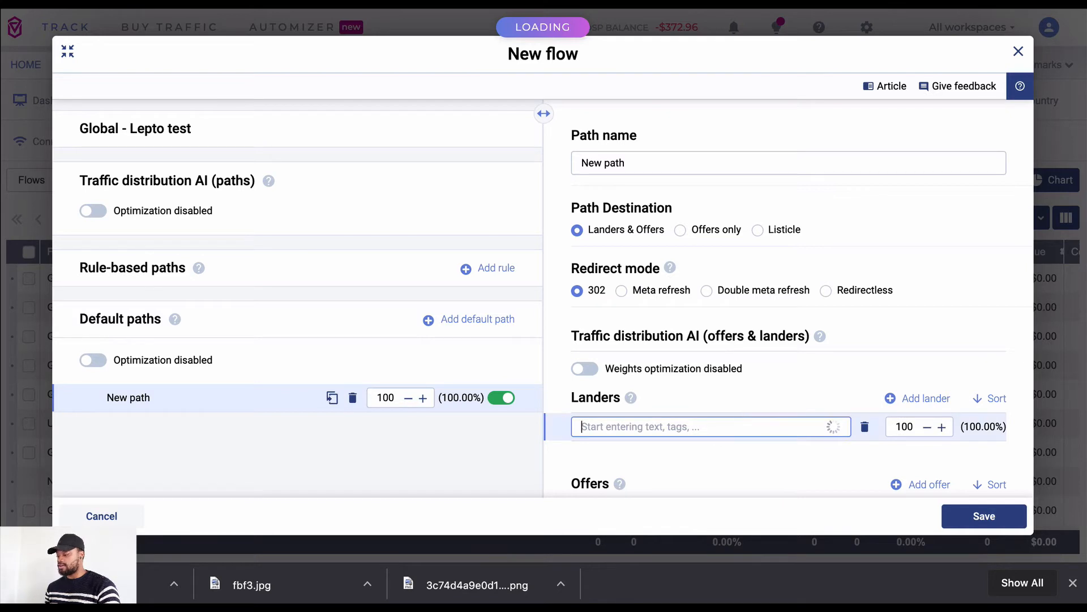
type("lepto")
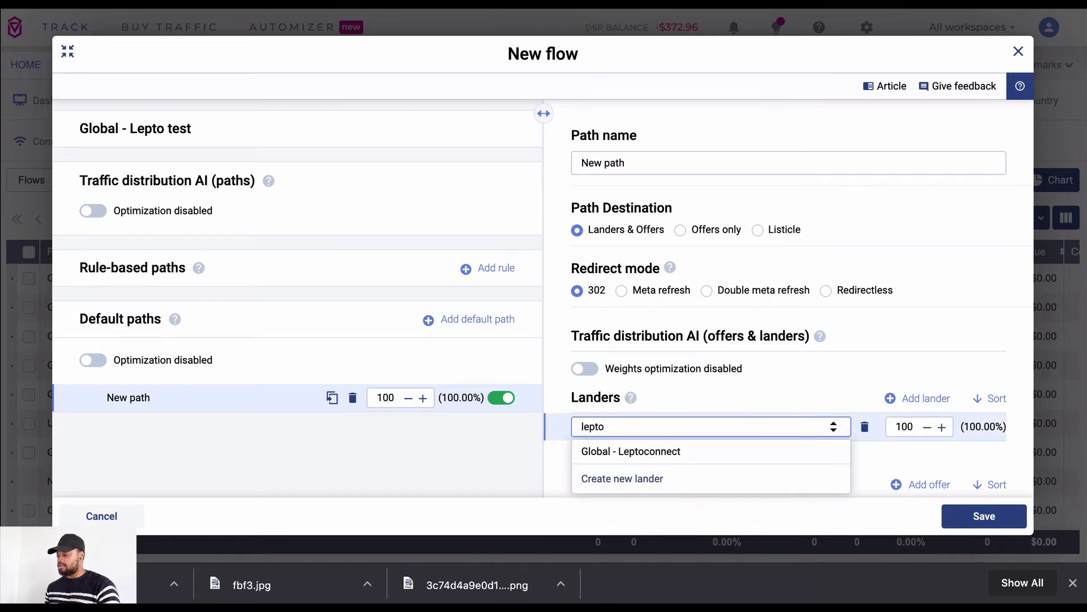
left_click(734, 445)
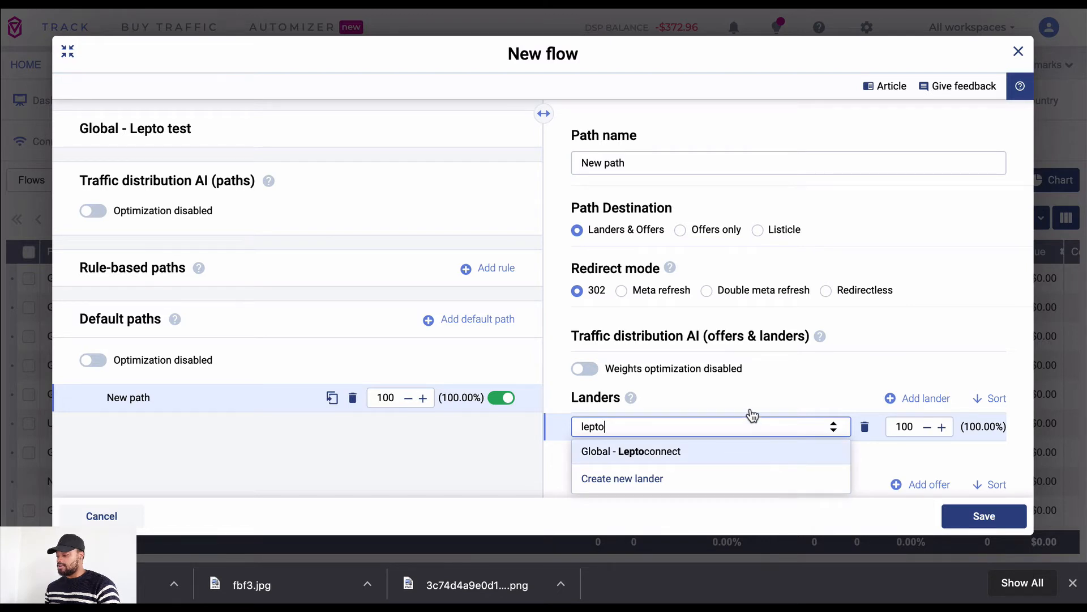
scroll(754, 395, "down", 1)
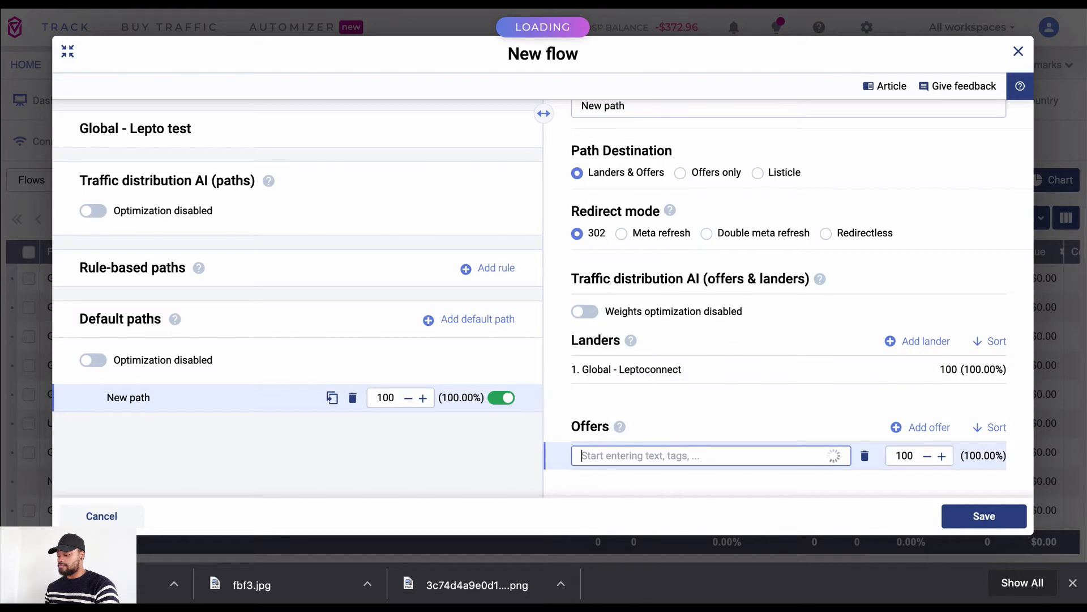
type("lepto")
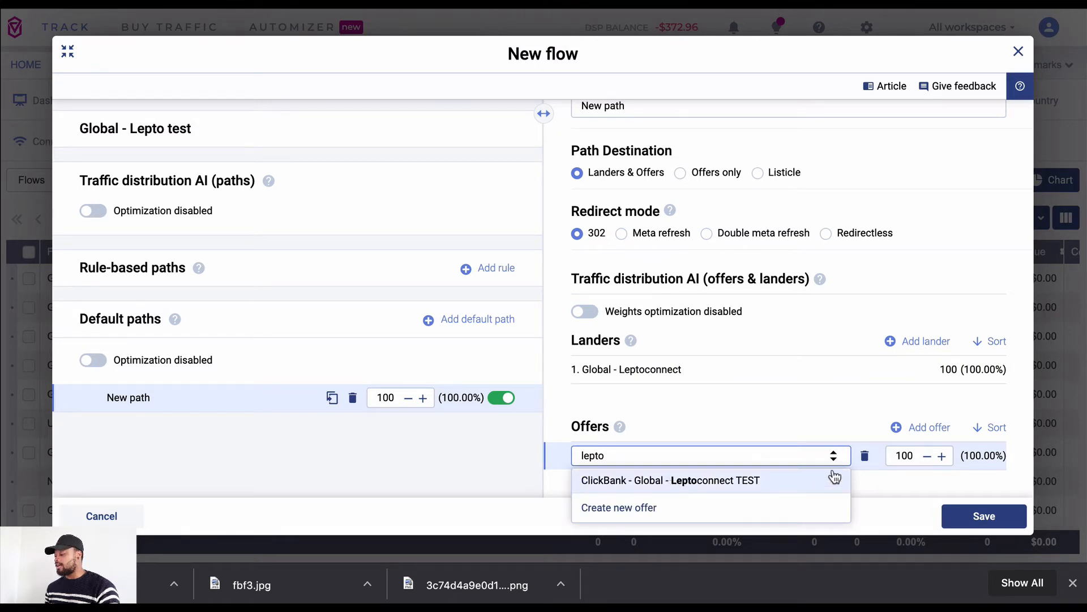
key("Return")
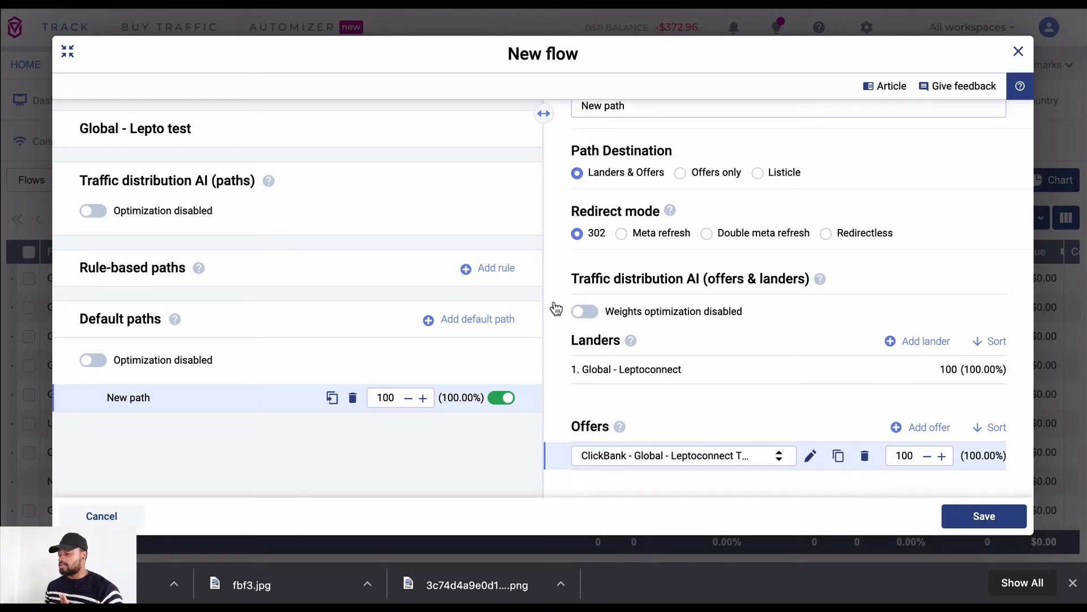
Rename the flow's default path as "Leptoo" and save the flow
scroll(555, 307, "up", 1)
left_click(632, 161)
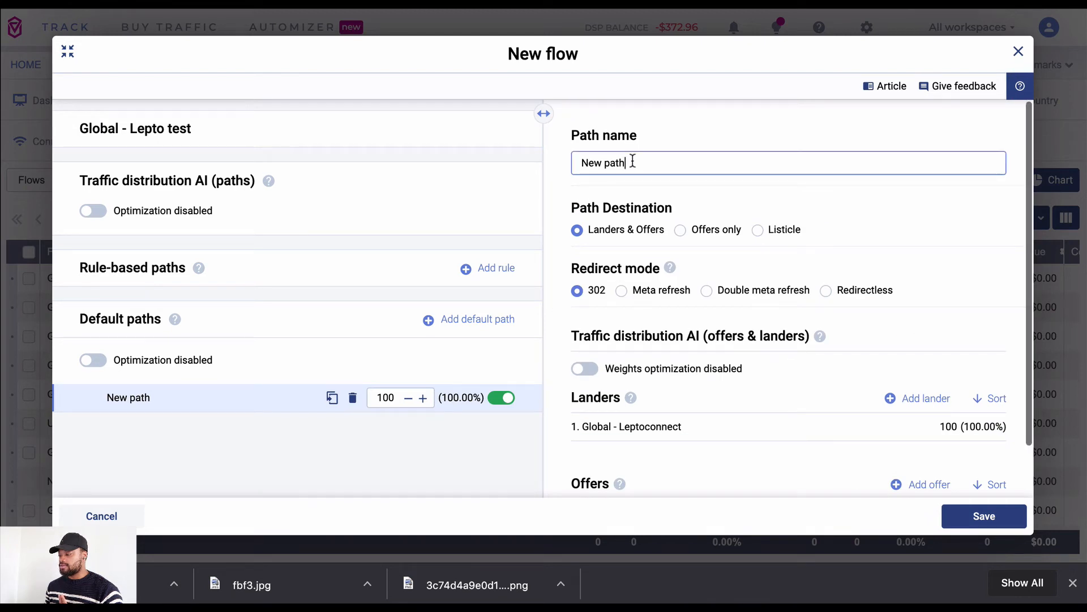
key("ctrl+a")
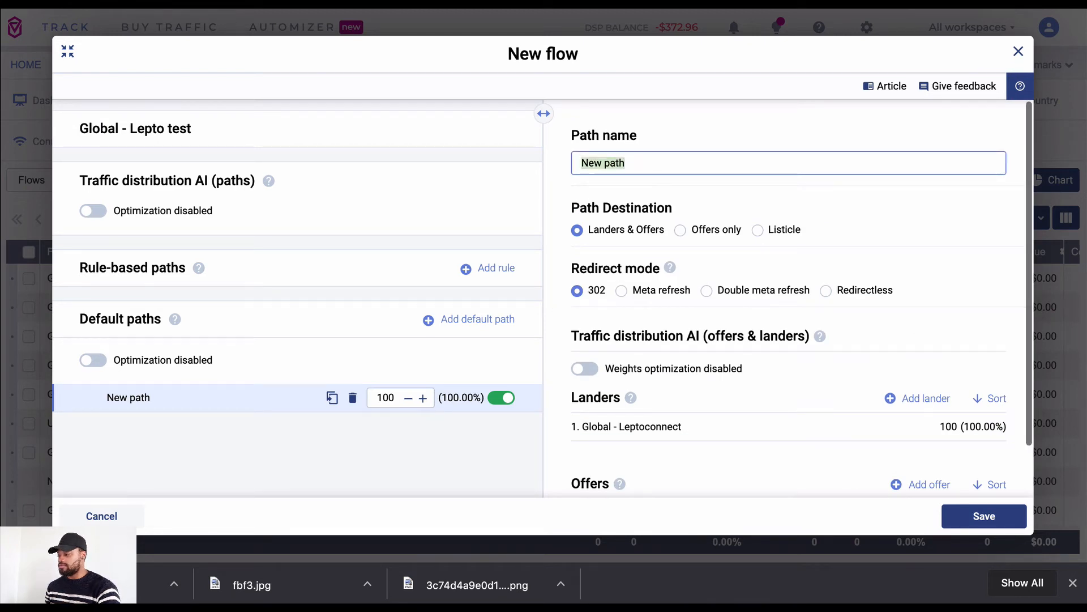
type("Lepto")
key("BackSpace")
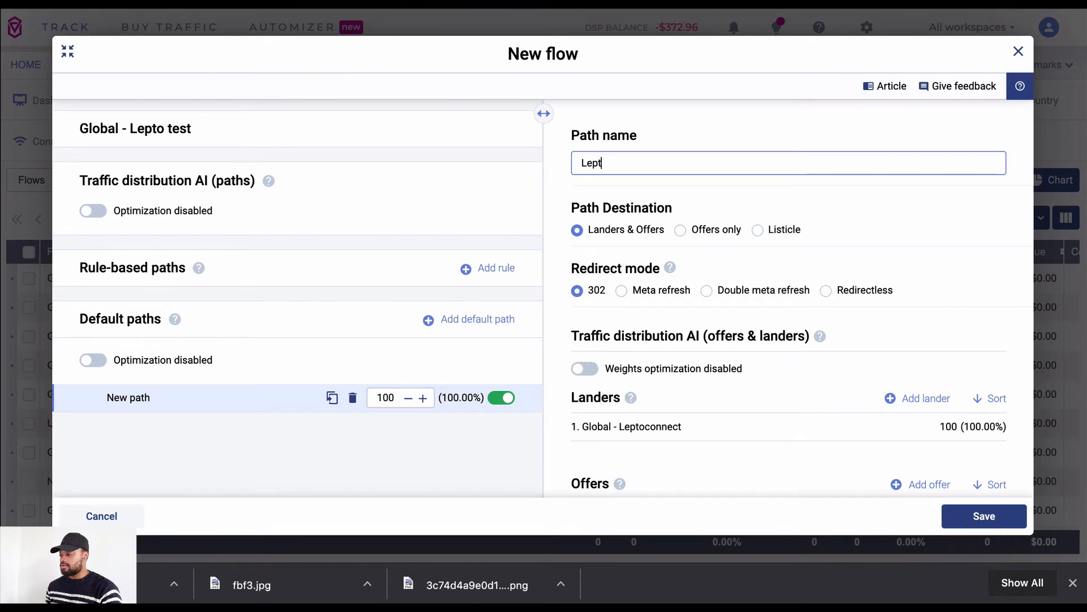
key("BackSpace")
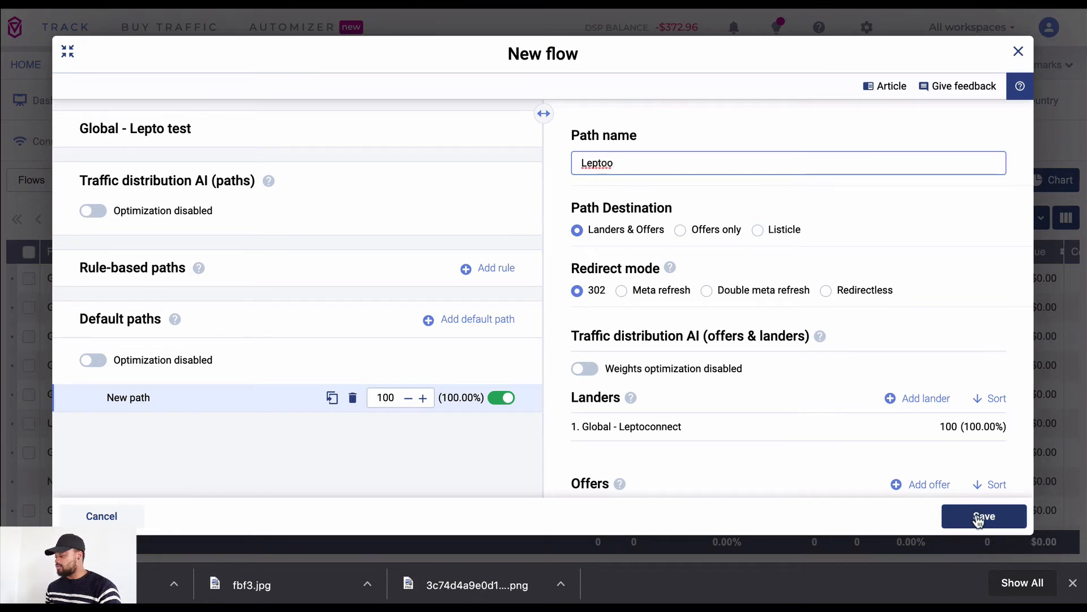
left_click(984, 516)
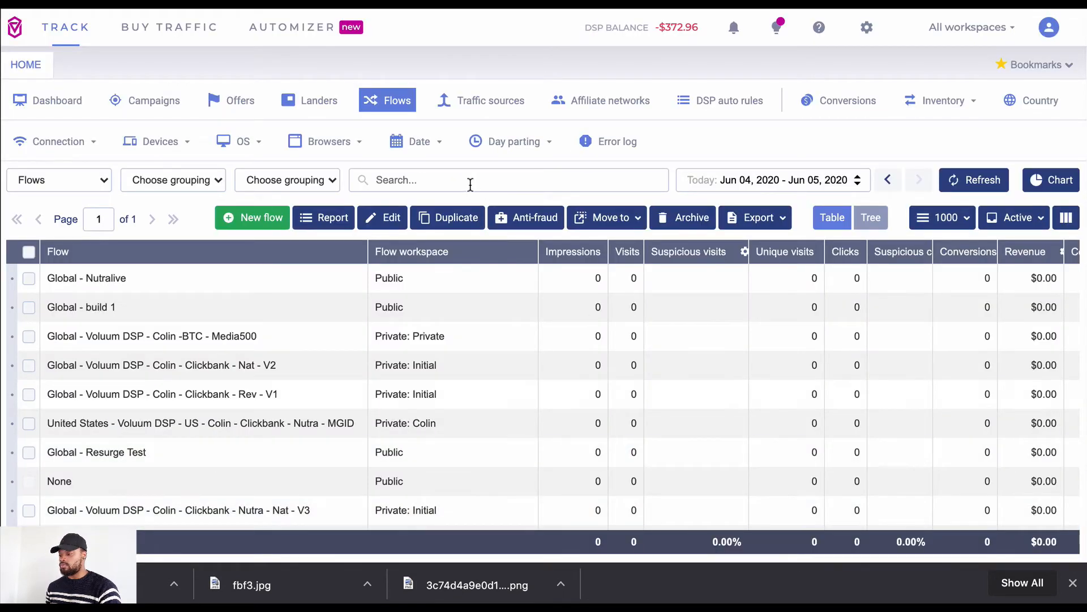
Go to the landers list and start a new TRK Advanced campaign
left_click(295, 109)
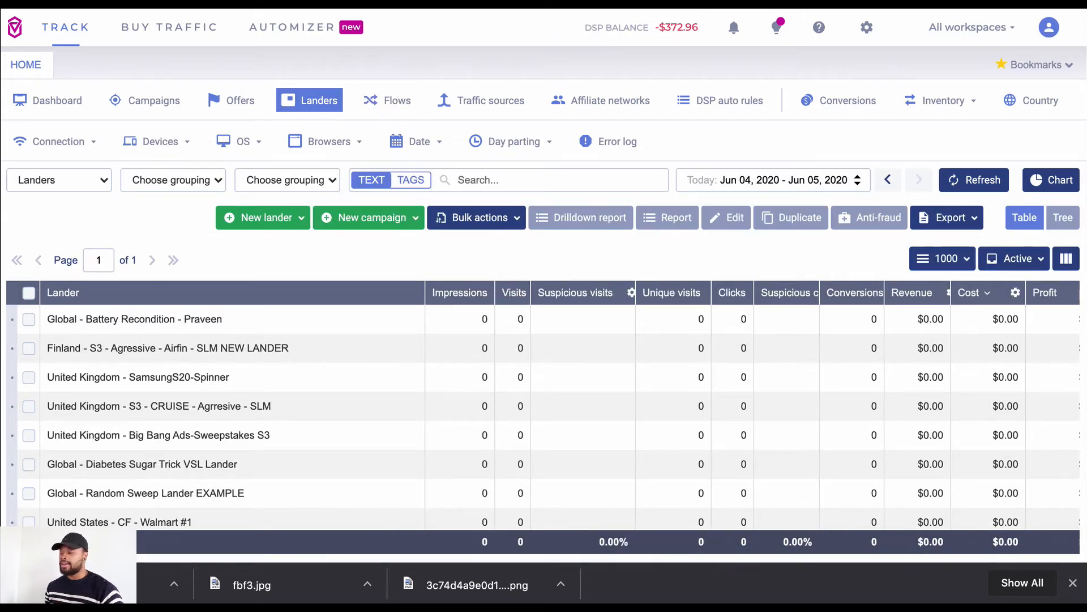
left_click(361, 227)
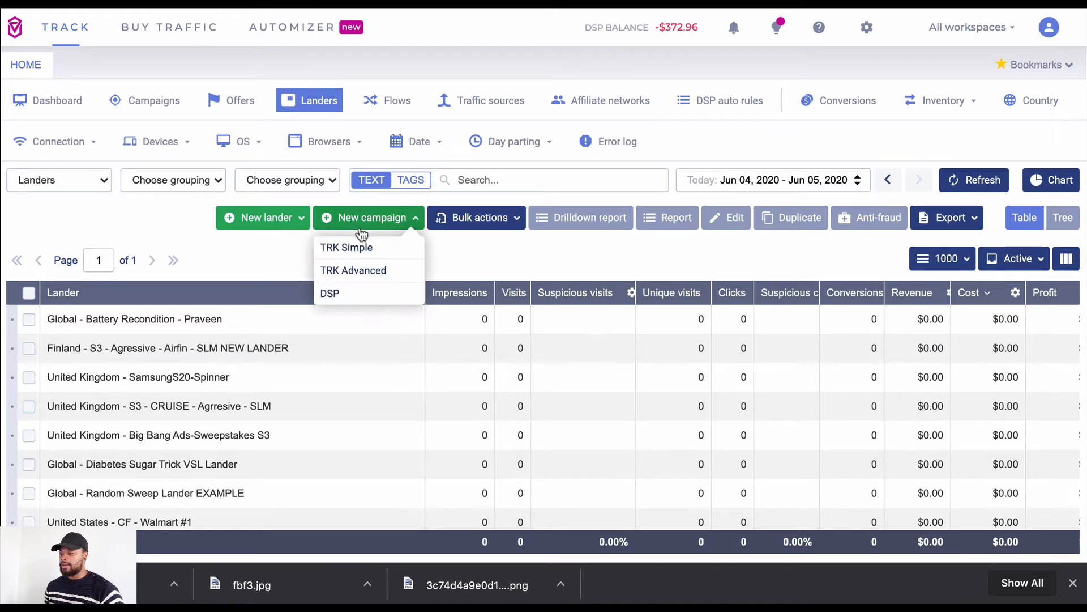
left_click(355, 271)
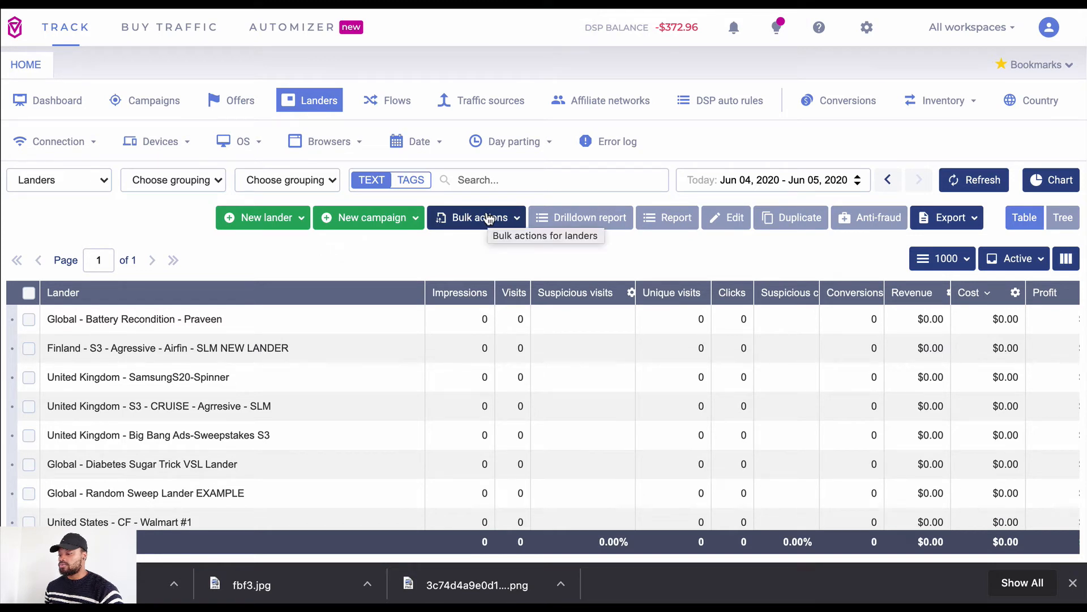
left_click(372, 226)
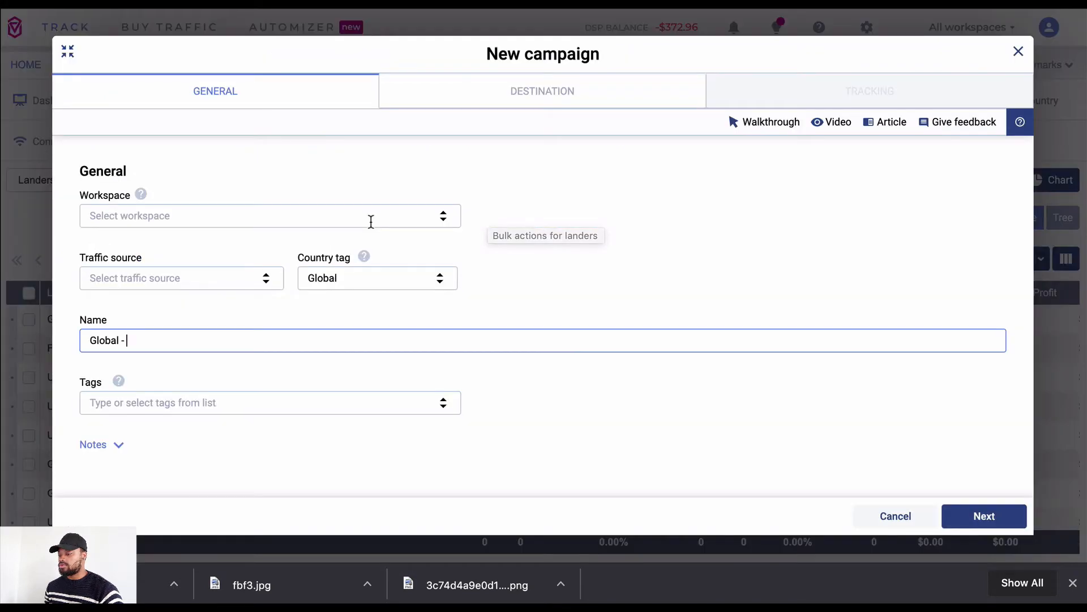
Assign the new campaign to the Initial workspace
left_click(277, 221)
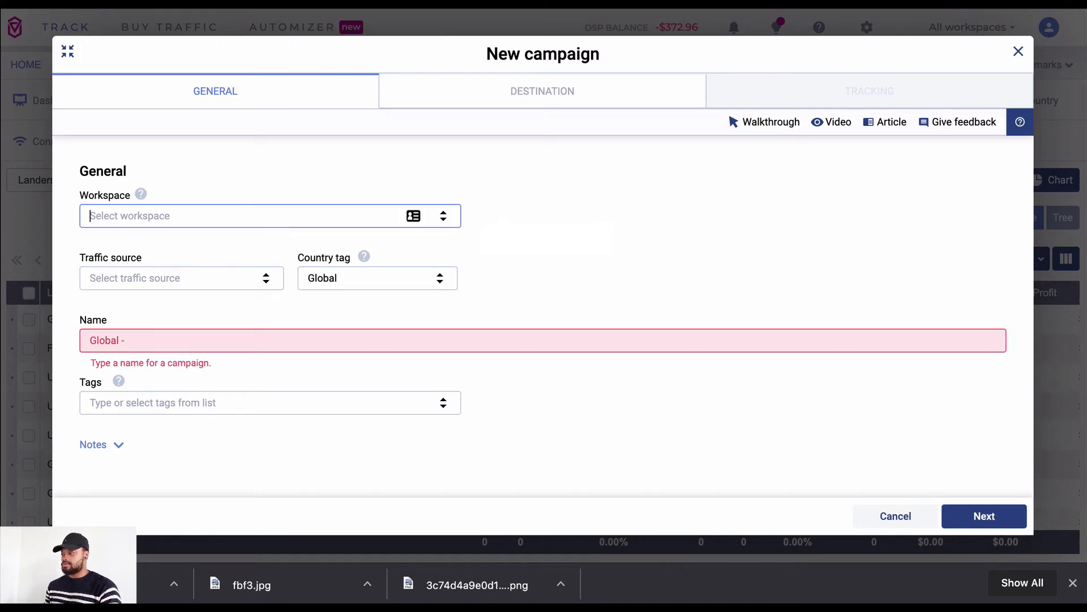
type("intiial")
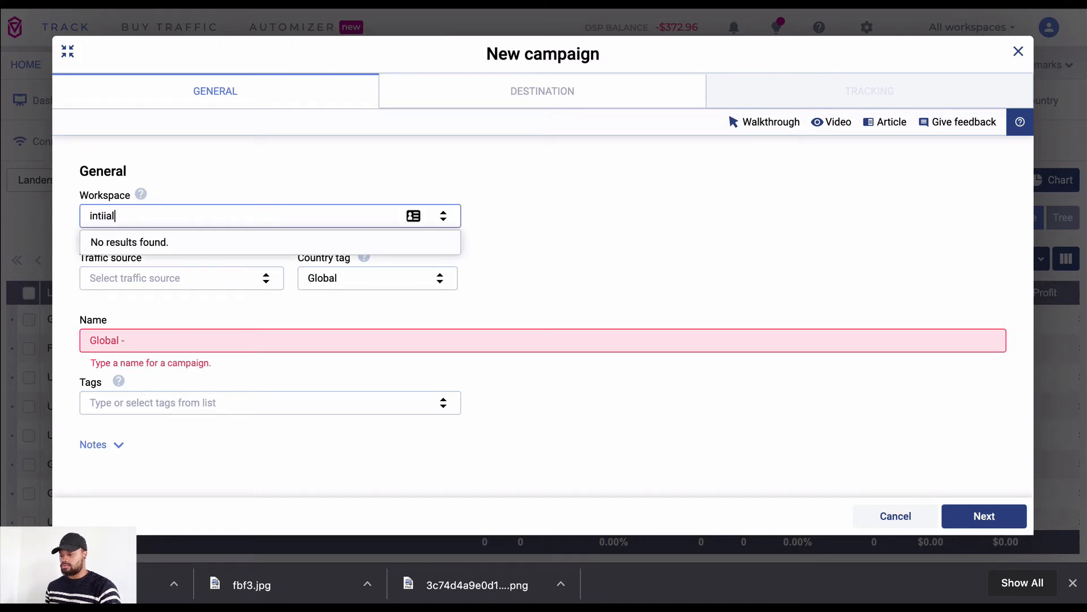
key("BackSpace")
key("BackSpace")
key("BackSpace")
type("a")
key("BackSpace")
key("BackSpace")
key("BackSpace")
type("ini")
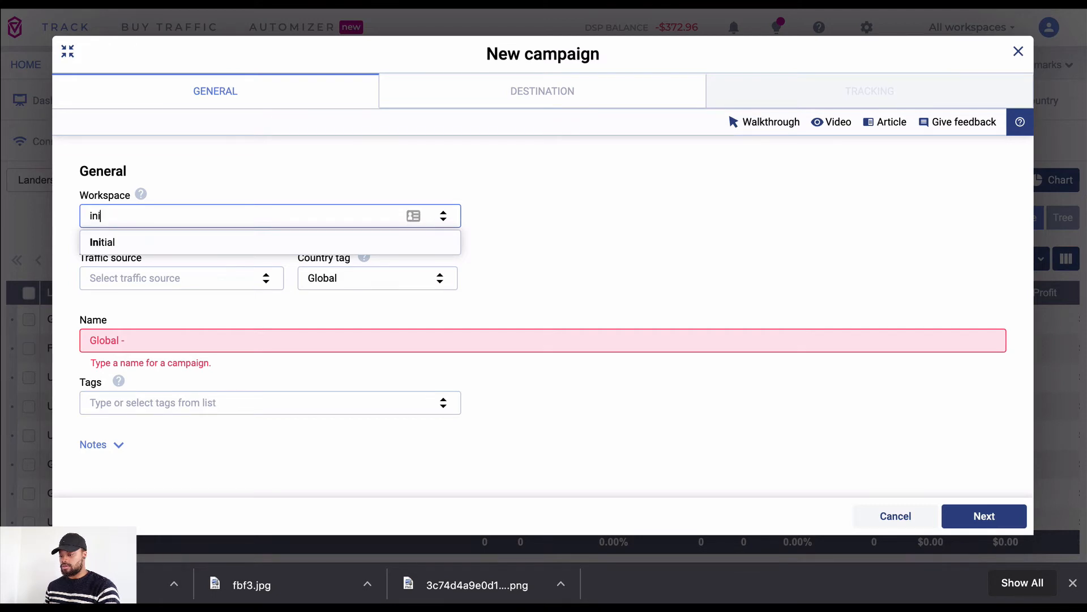
left_click(237, 250)
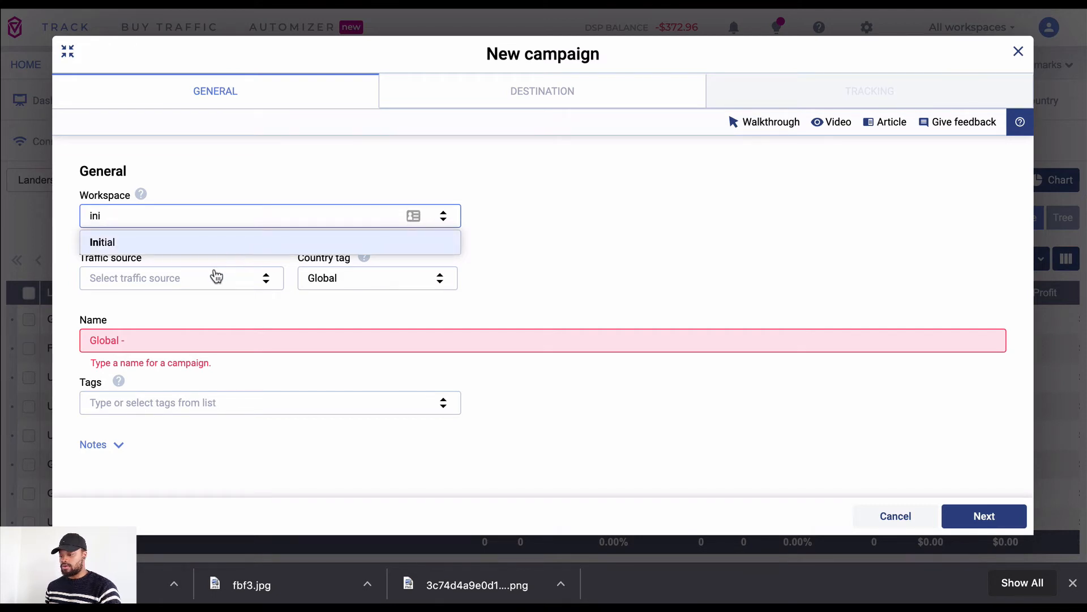
Set the campaign's traffic source to "Adcash - TEST"
left_click(210, 277)
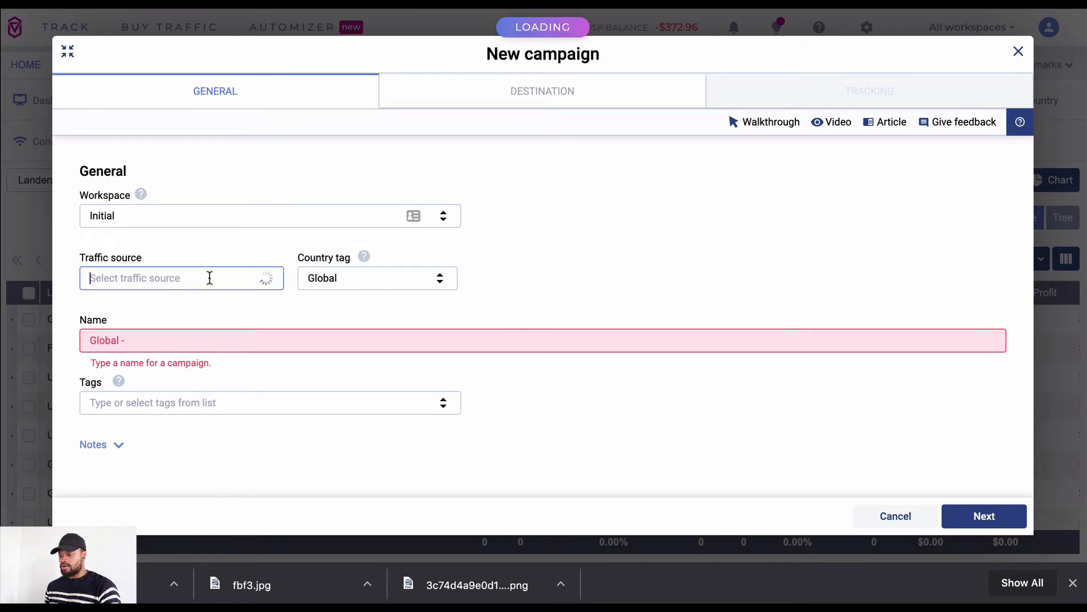
type("a")
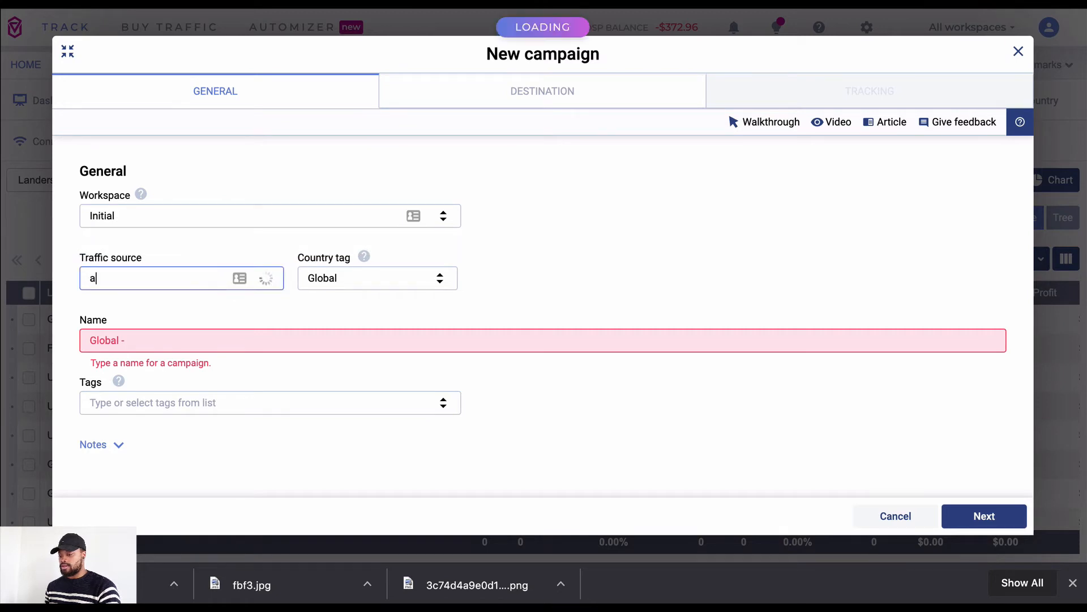
type("dcas")
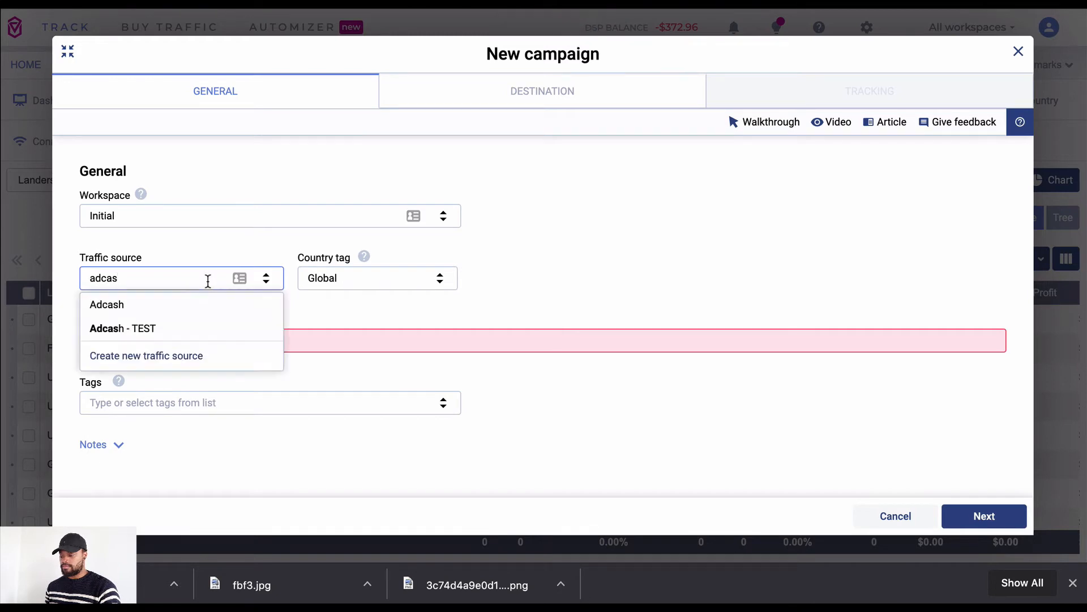
left_click(176, 334)
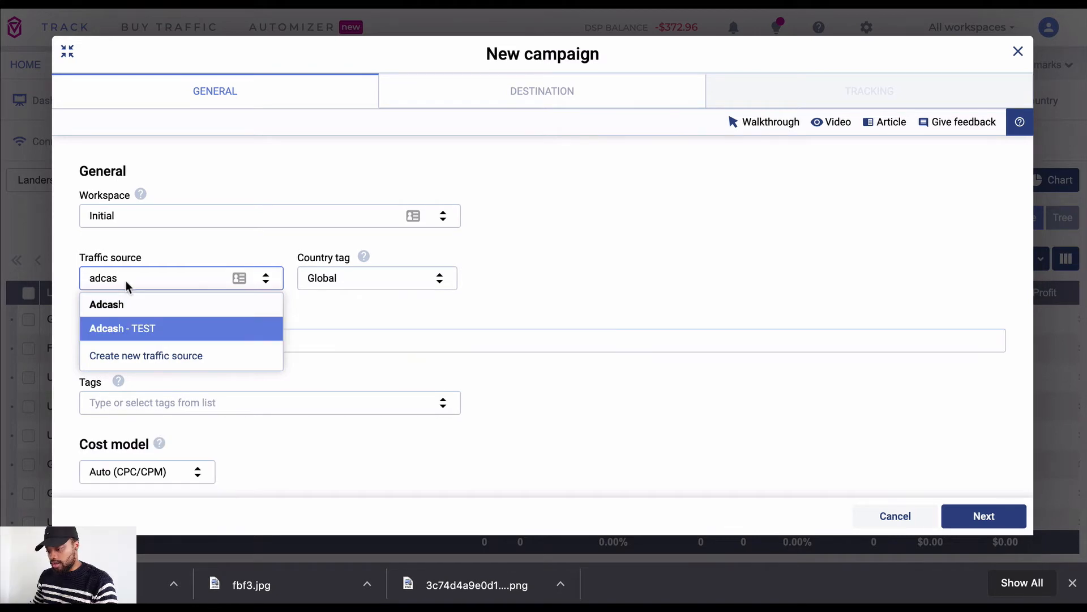
double_click(125, 281)
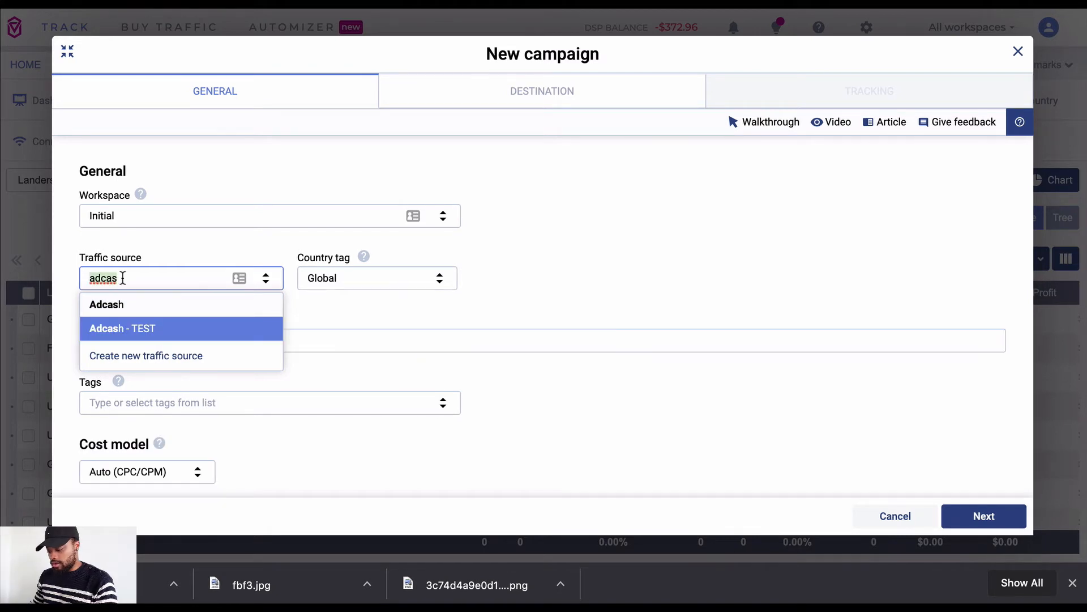
left_click(154, 331)
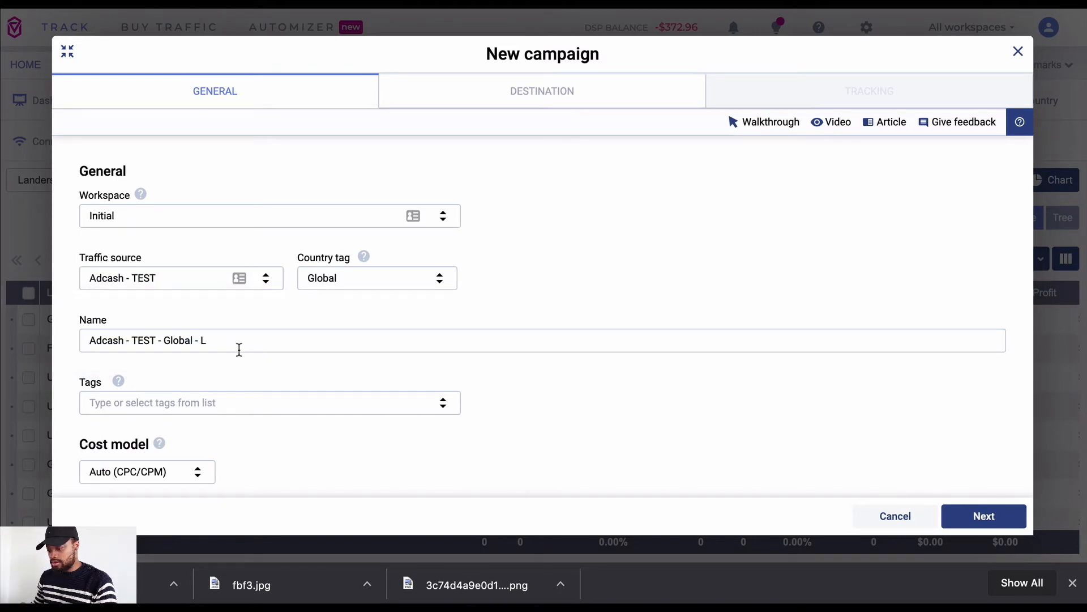
Complete the campaign name as "Adcash - TEST - Global - Leptoconnect" and proceed to the destination settings
left_click(236, 343)
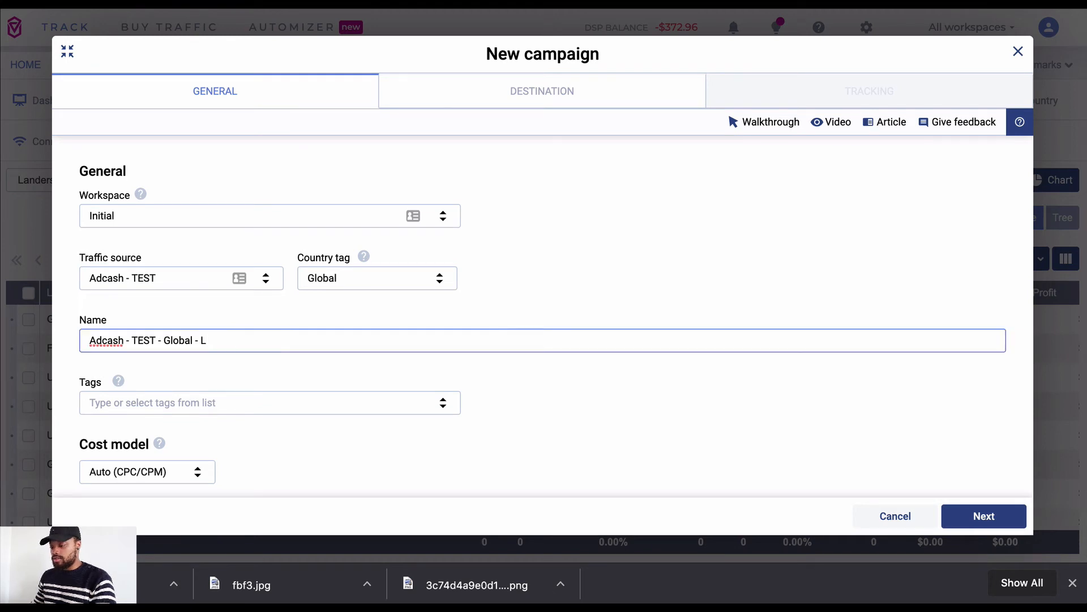
type("ept")
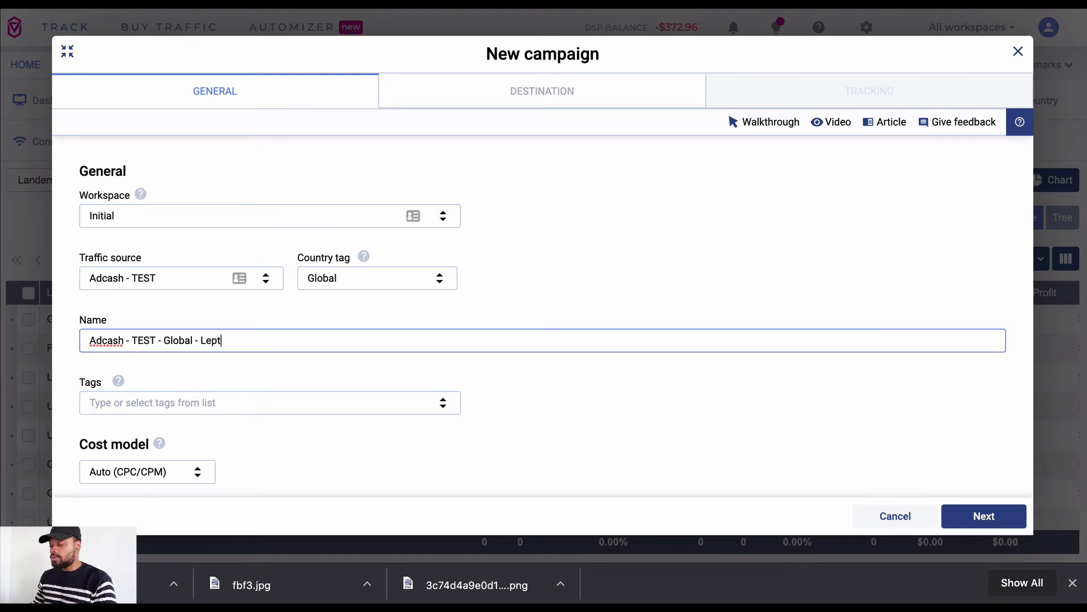
type("o")
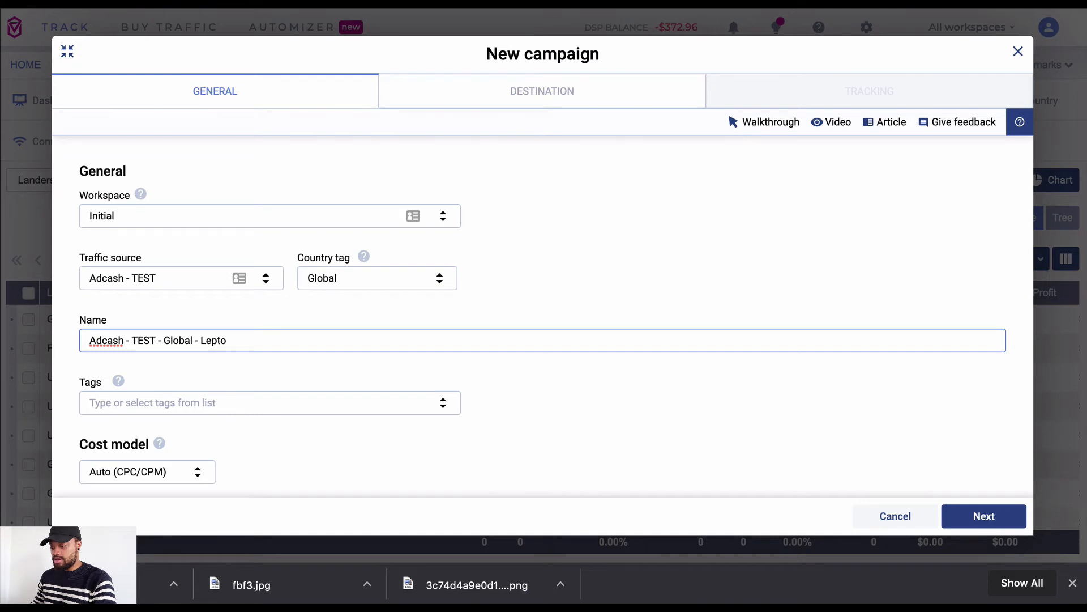
type("connect")
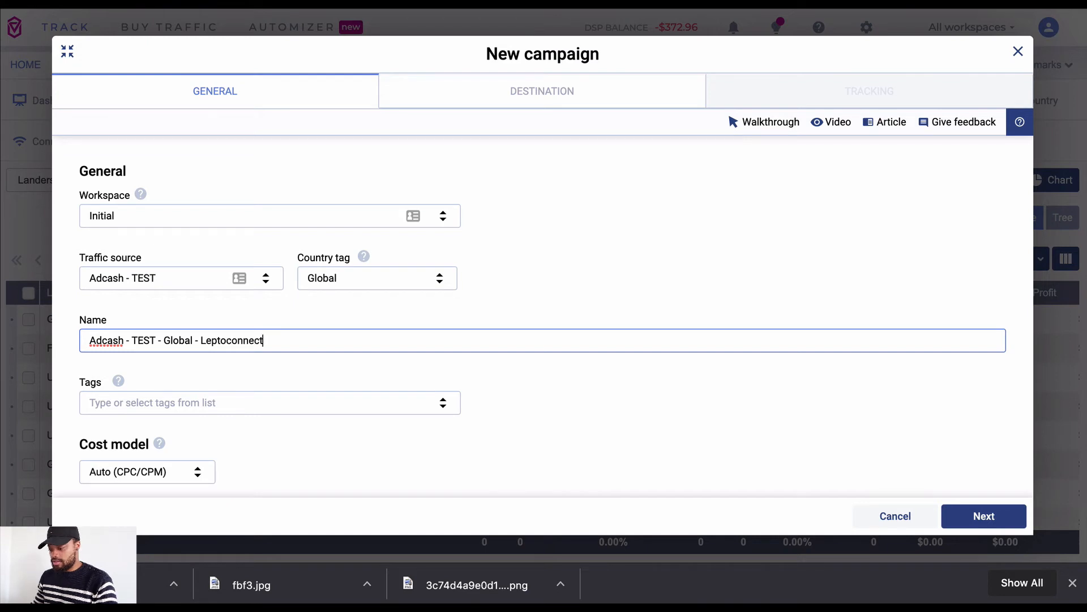
left_click(983, 521)
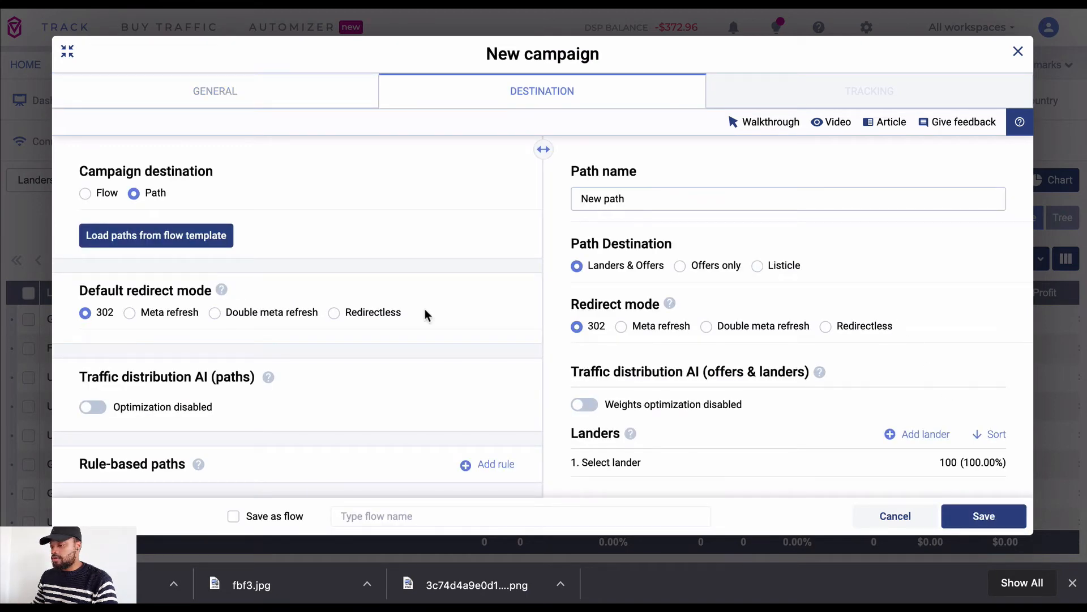
Set the campaign destination to Flow and choose the flow "Global - Lepto test"
left_click(86, 194)
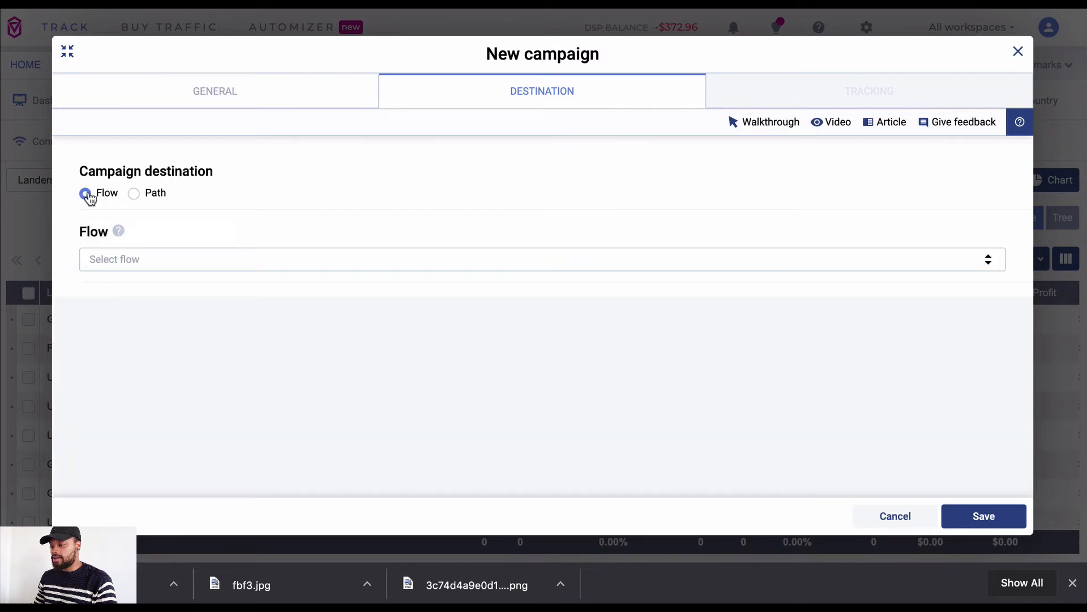
left_click(187, 261)
type("lepto")
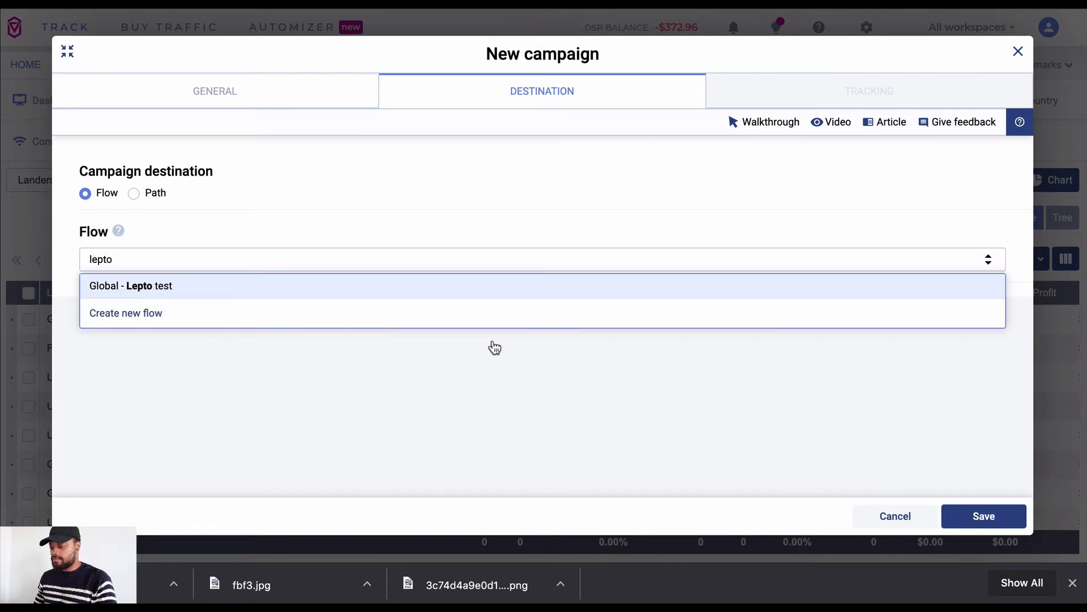
key("Return")
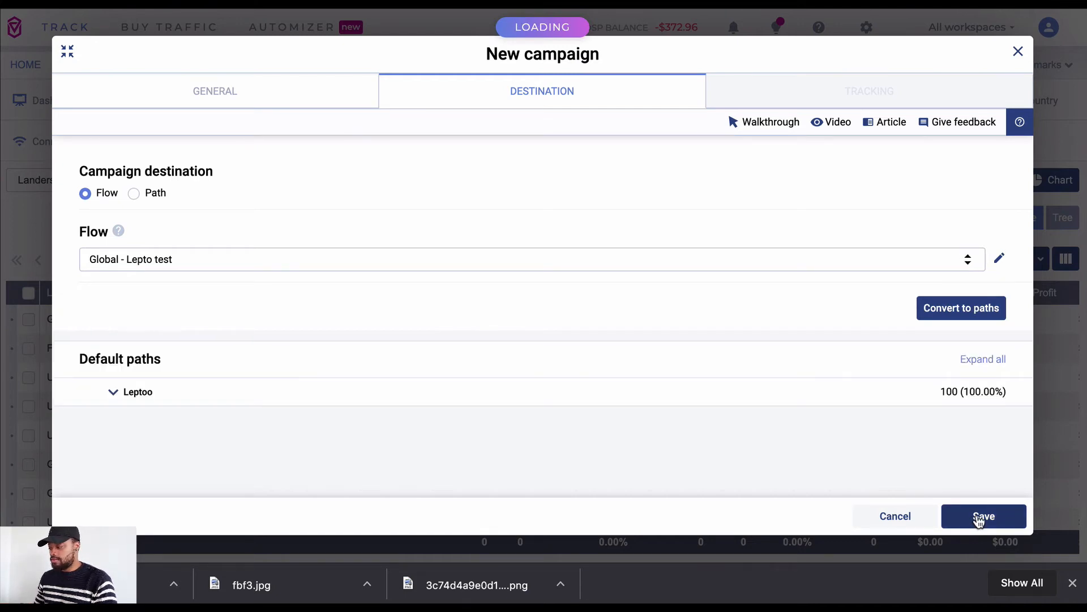
Save the new campaign and set its tracking domain to track.greenlanez.com
left_click(979, 516)
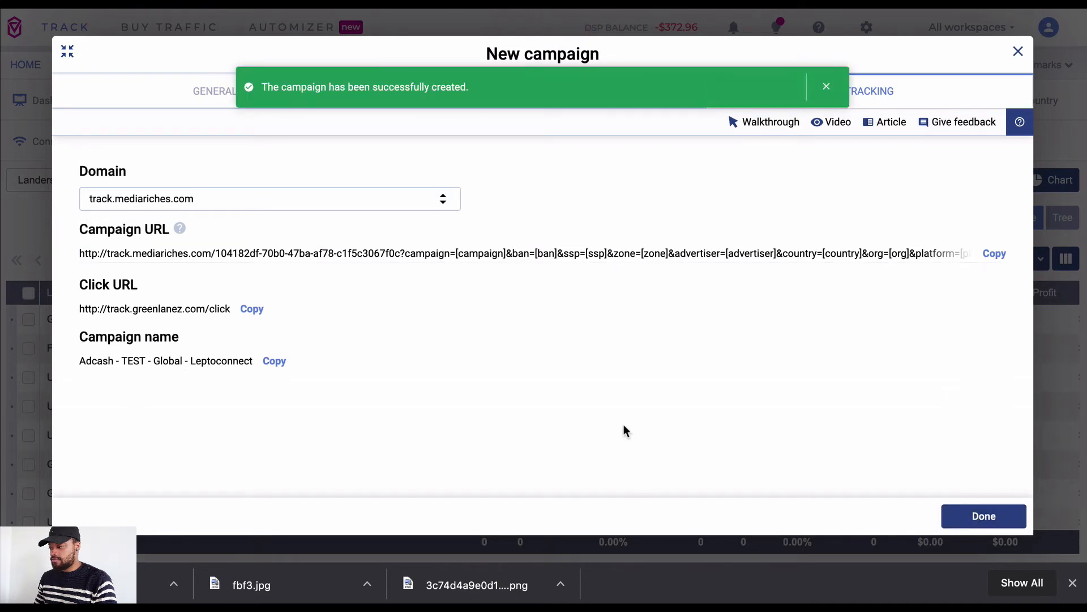
left_click(406, 201)
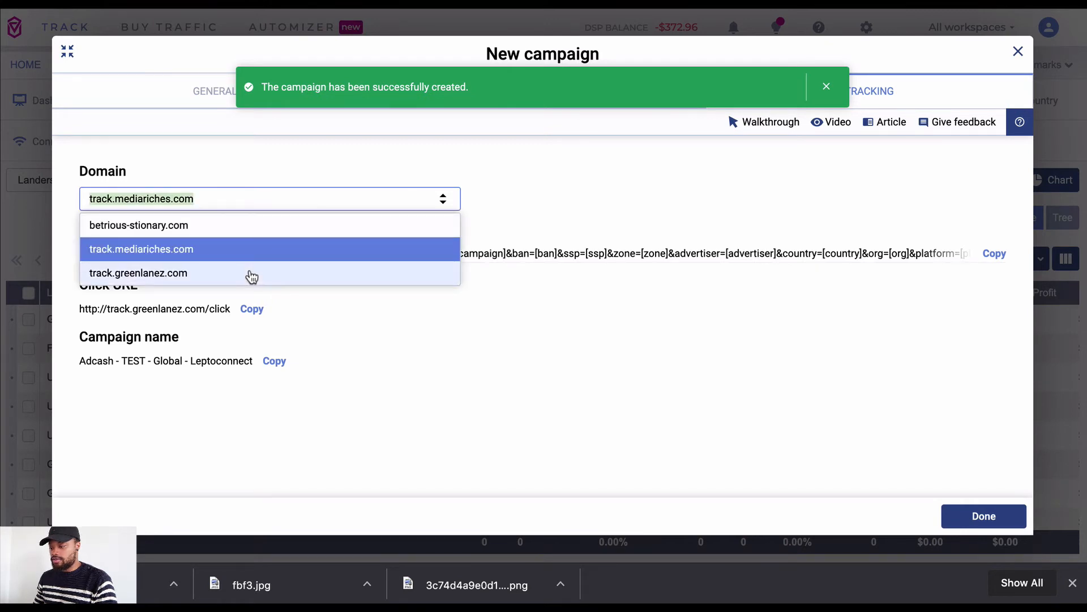
left_click(252, 276)
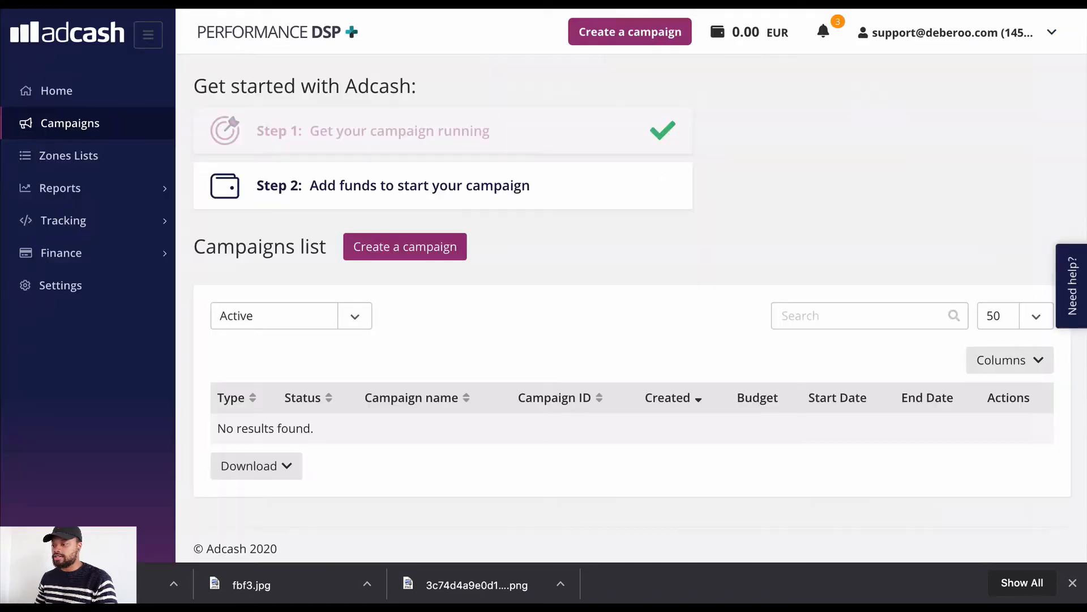
In Adcash, create a new Advanced campaign and name it "Leptoconnect - US - Test"
left_click(429, 253)
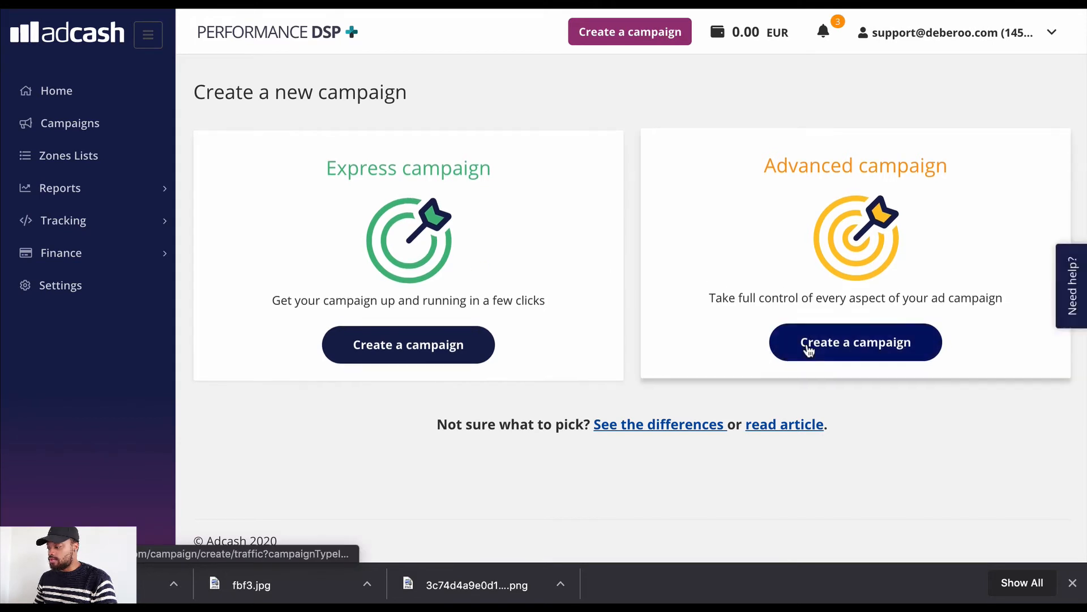
left_click(836, 344)
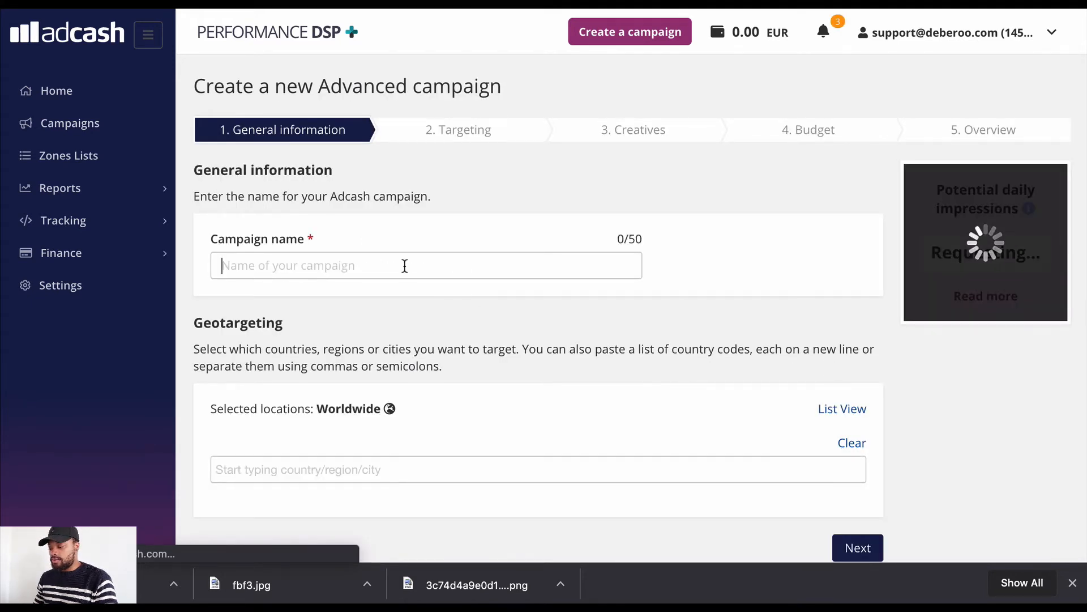
type("Leptoconnect")
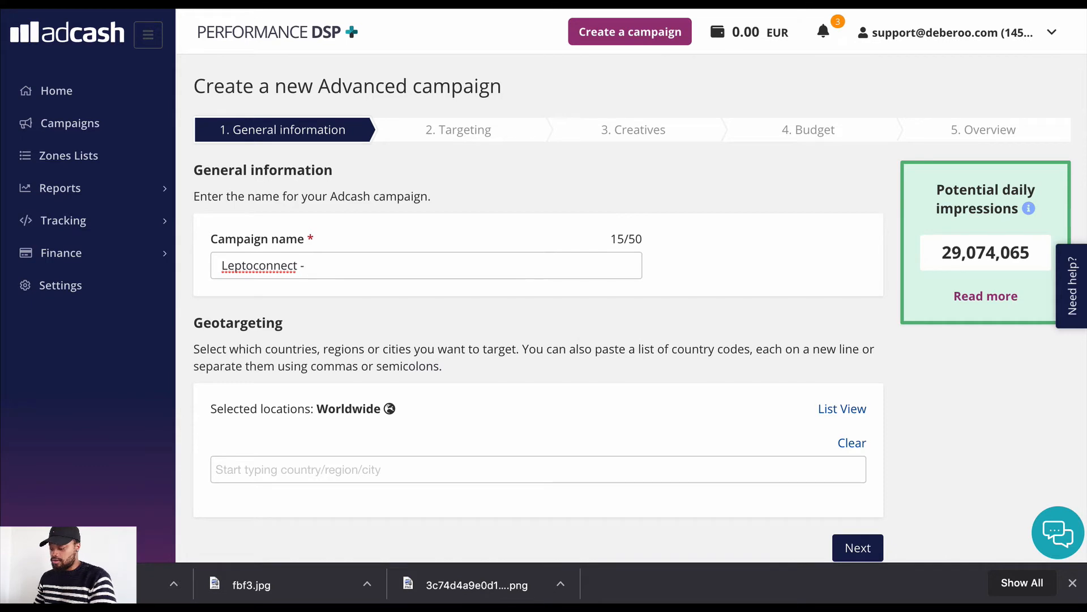
type(" - US")
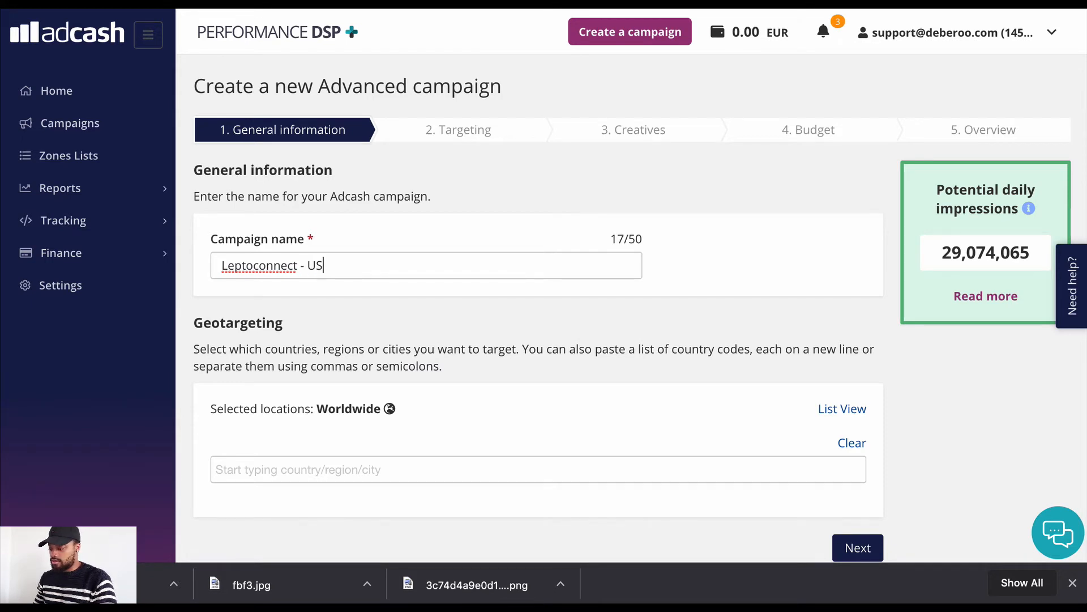
type(" -")
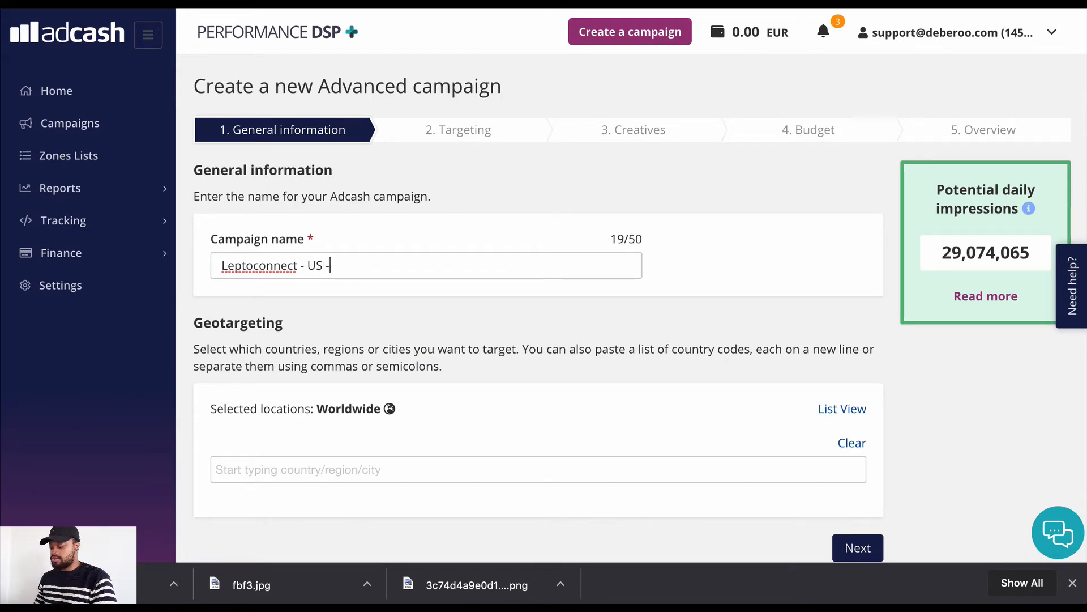
type(" Test")
scroll(453, 359, "down", 1)
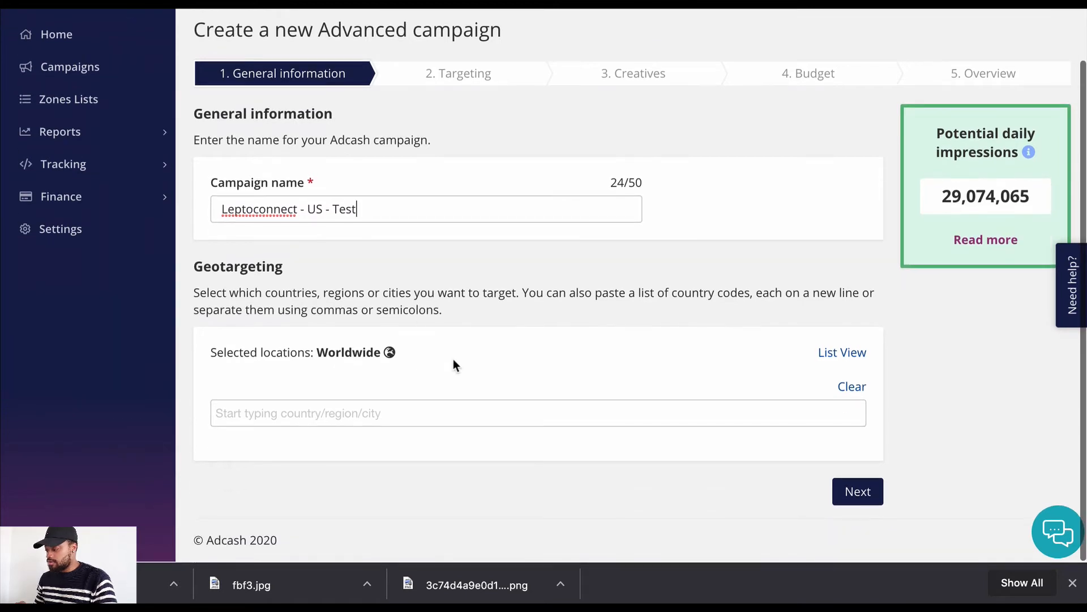
Geotarget the campaign to the country United States (US) and continue to the Targeting stage
left_click(351, 409)
type("u")
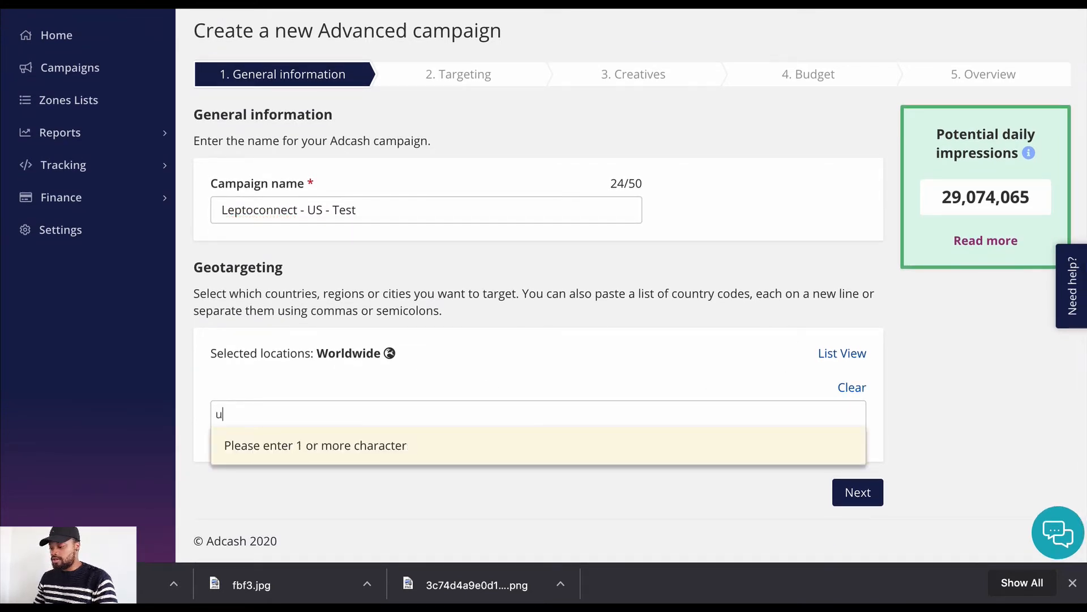
type("nited state")
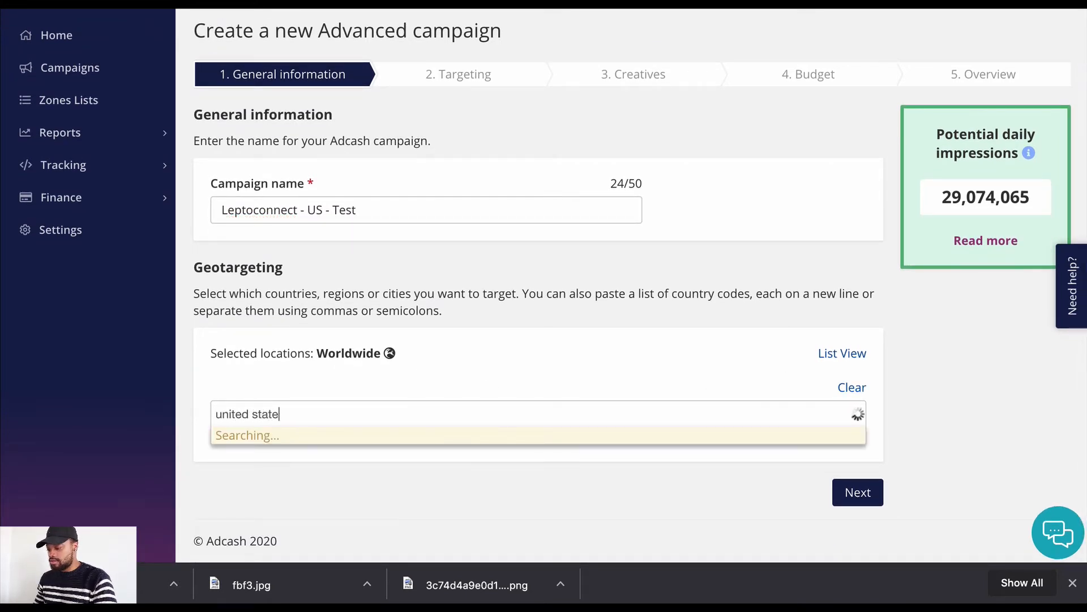
type("s")
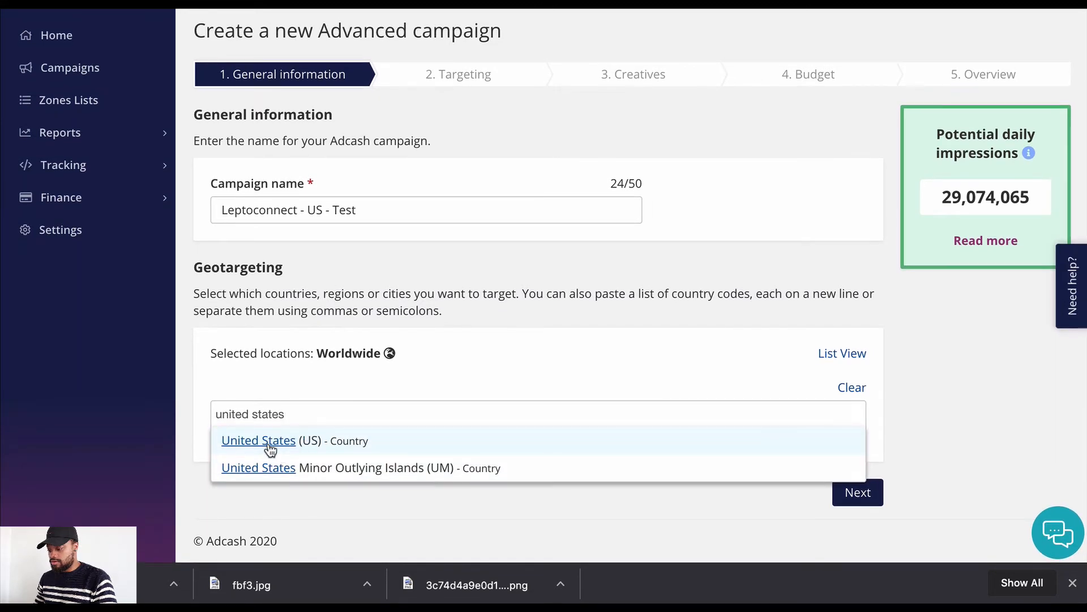
left_click(269, 447)
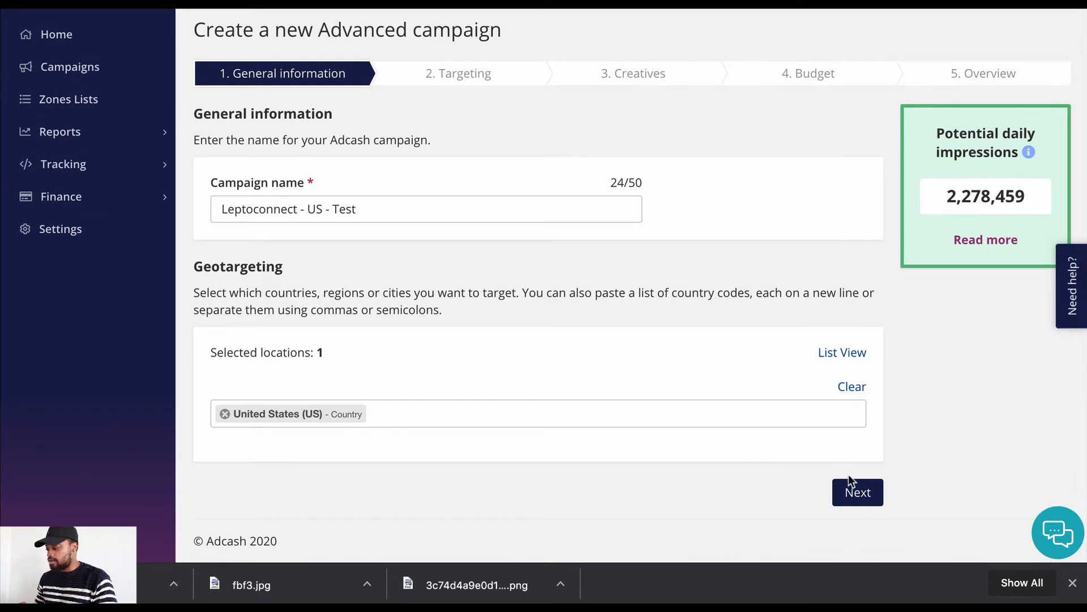
left_click(856, 492)
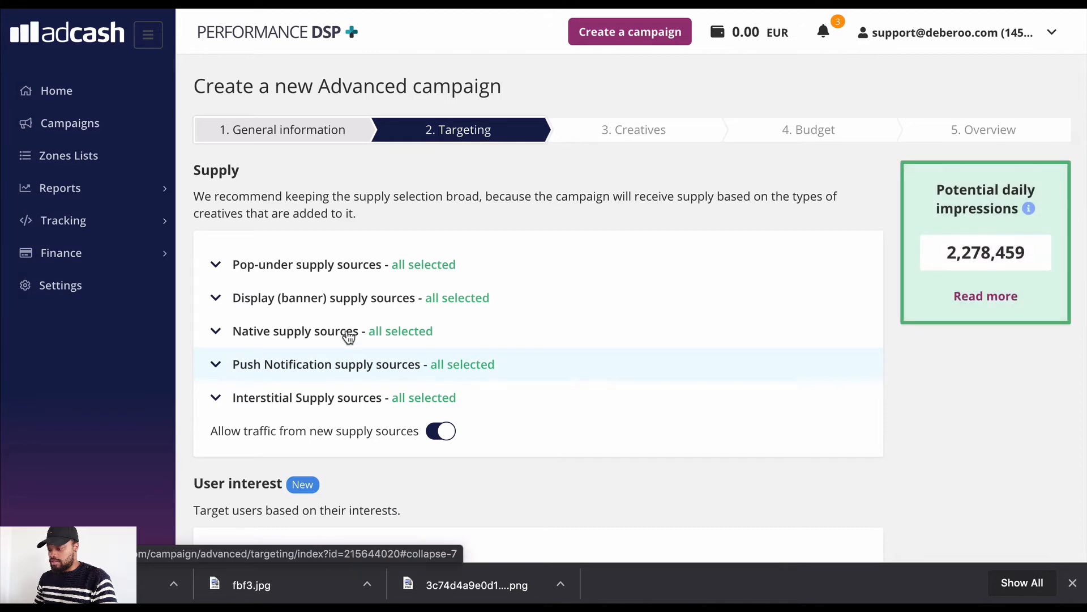
Expand the native supply sources, review the full list of networks and dismiss the support chat message
left_click(306, 330)
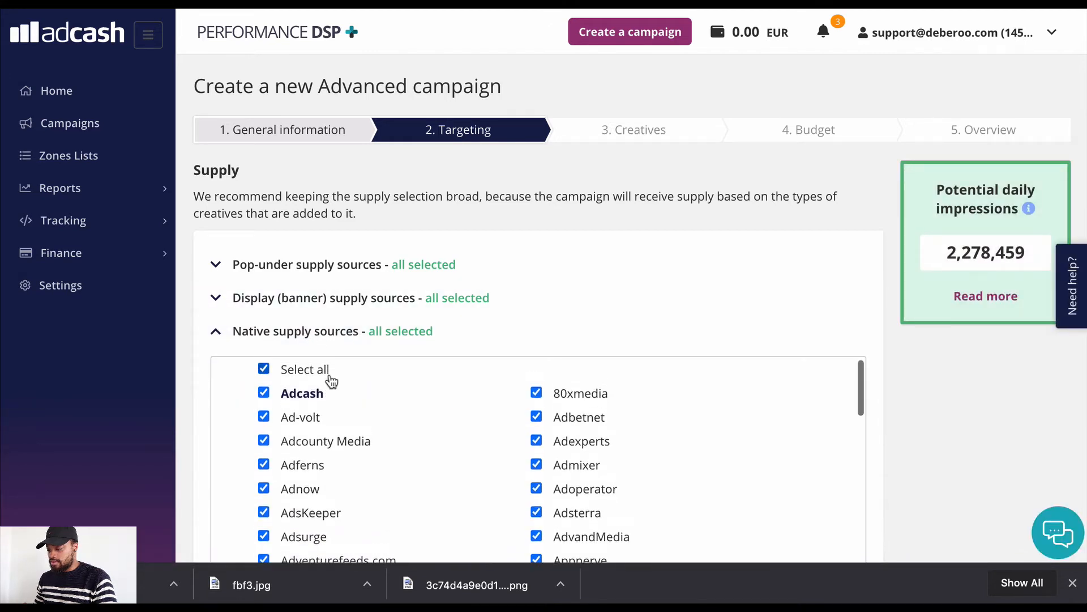
scroll(207, 382, "down", 2)
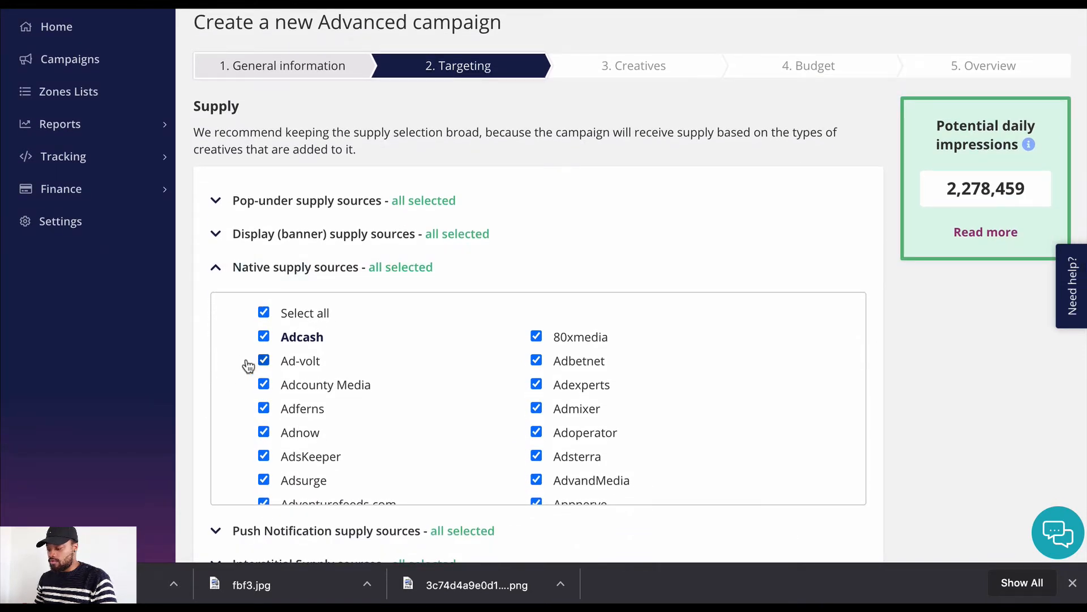
scroll(248, 365, "down", 3)
scroll(248, 365, "down", 5)
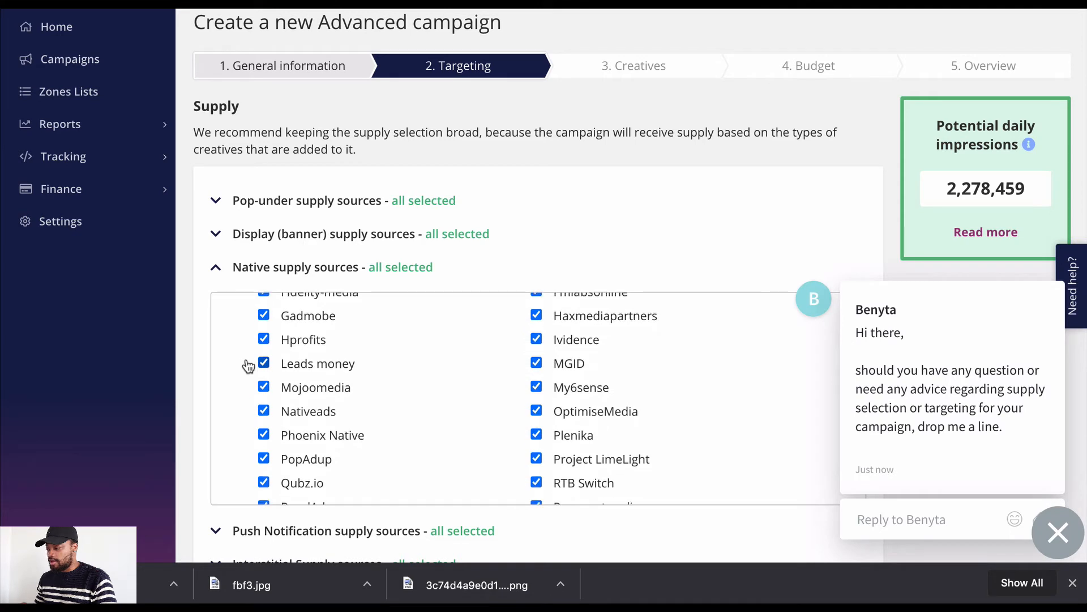
left_click(1049, 265)
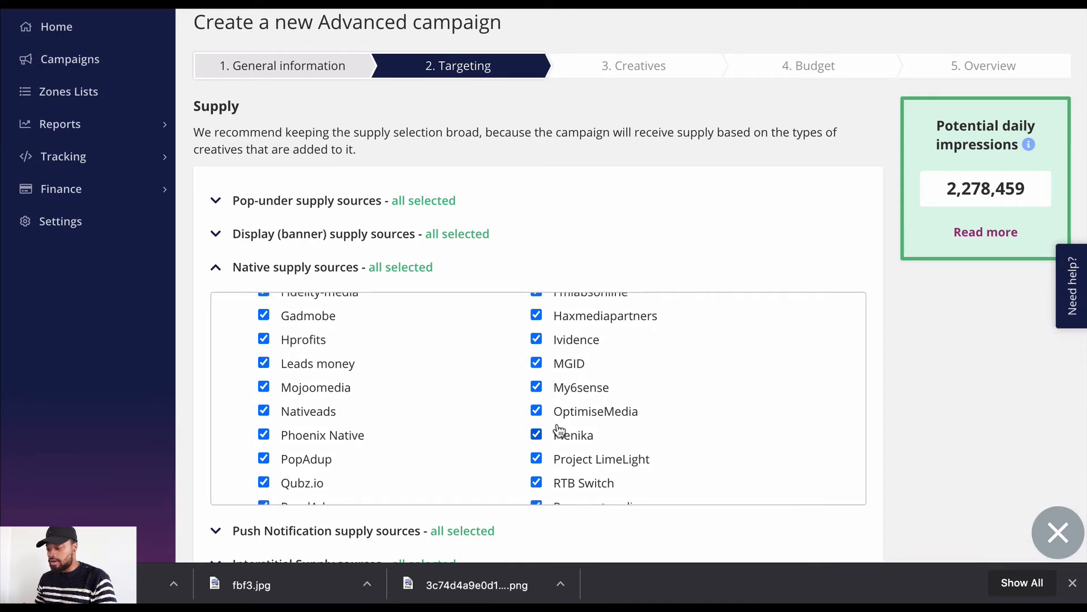
scroll(555, 429, "down", 1)
scroll(554, 430, "down", 4)
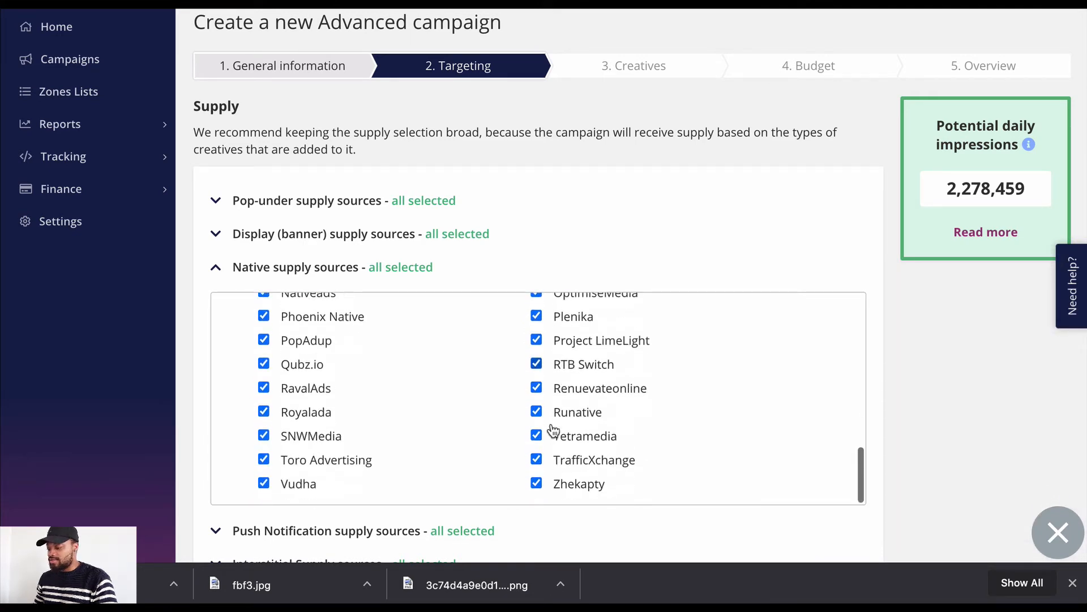
scroll(554, 430, "down", 1)
scroll(553, 427, "up", 1)
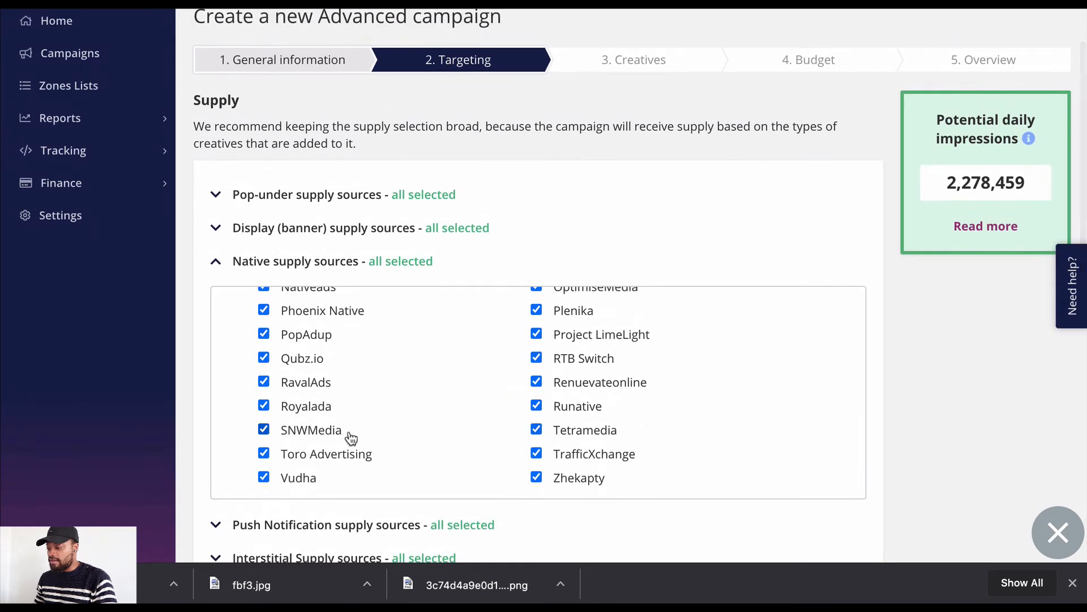
Restrict the native supply sources to Adcash only
scroll(351, 439, "up", 3)
scroll(352, 439, "up", 6)
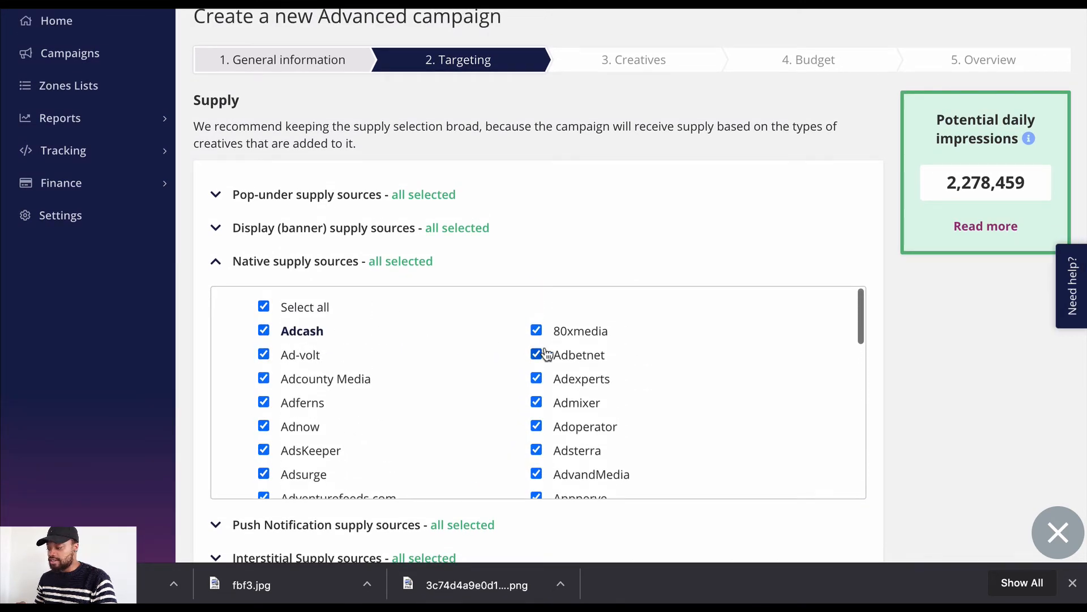
left_click(264, 307)
left_click(264, 331)
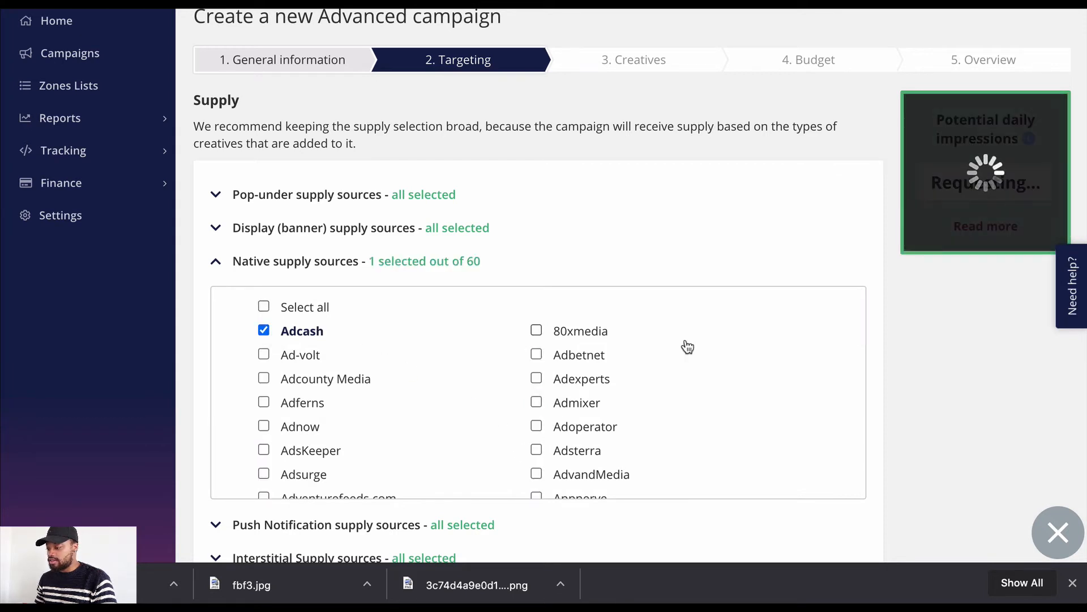
Expand the user interests, clear the full selection and target only Health
scroll(865, 331, "down", 3)
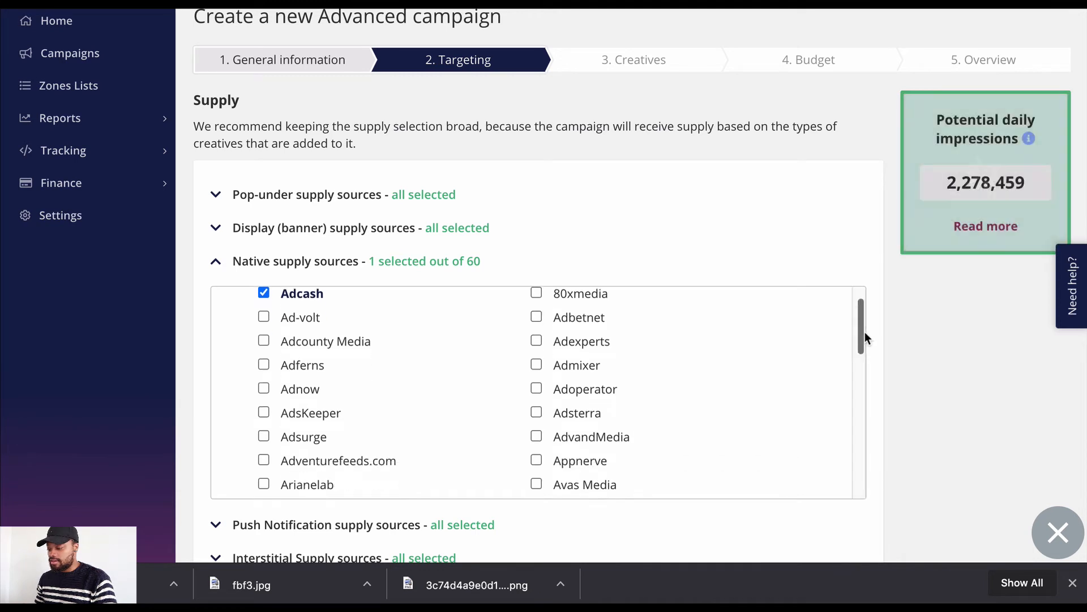
scroll(885, 377, "down", 7)
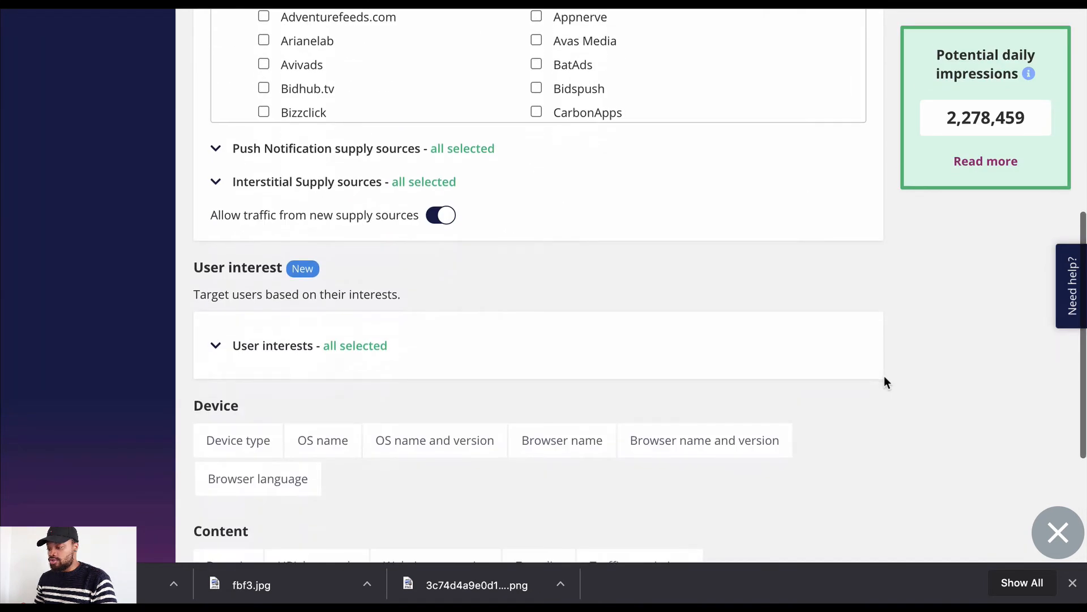
left_click(228, 343)
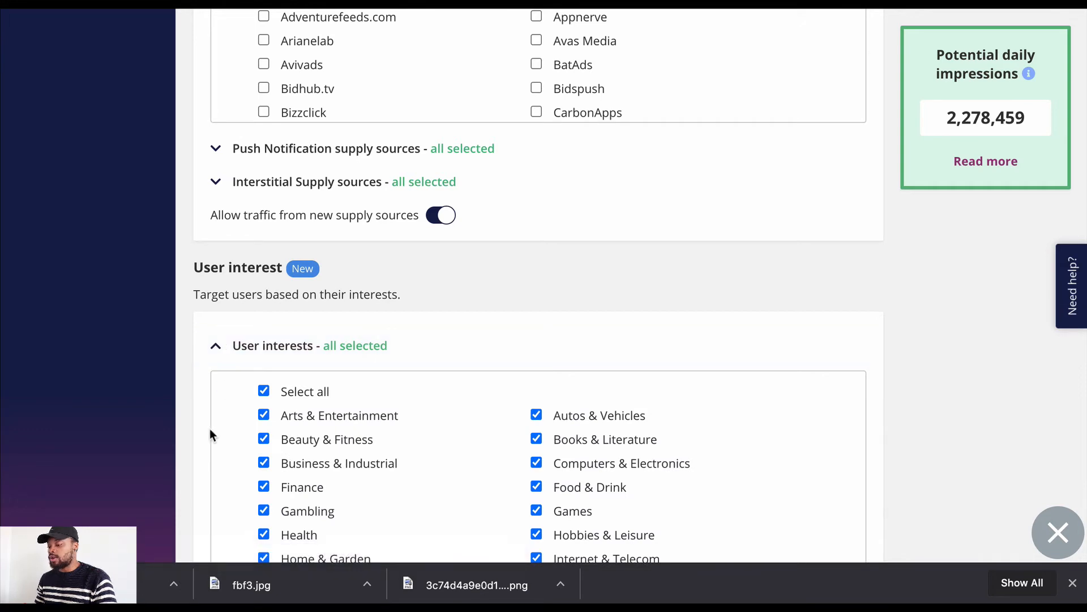
scroll(210, 428, "down", 2)
scroll(210, 435, "down", 1)
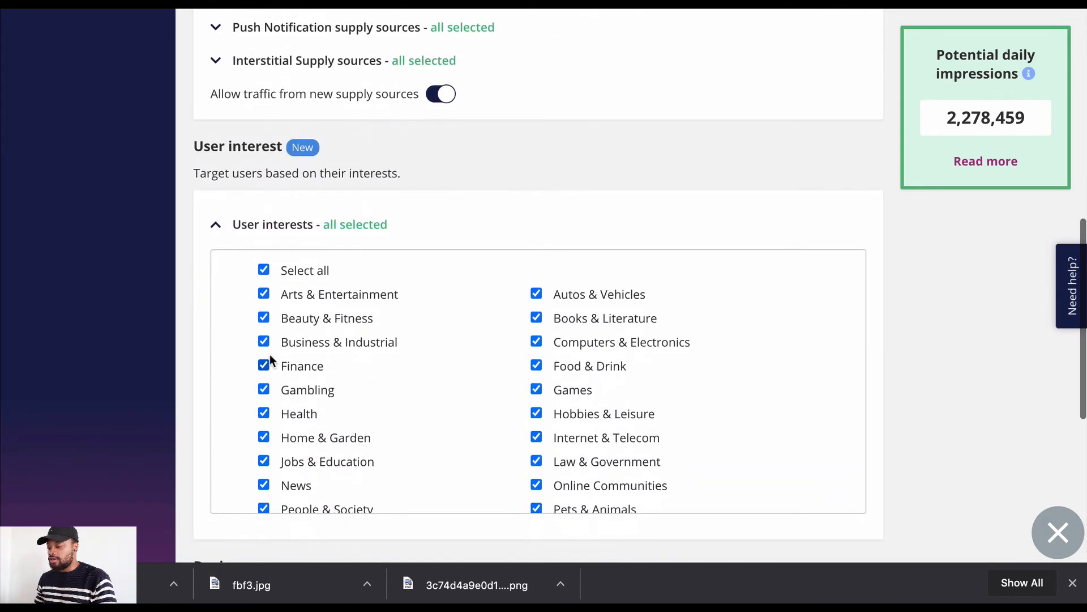
left_click(269, 269)
left_click(265, 414)
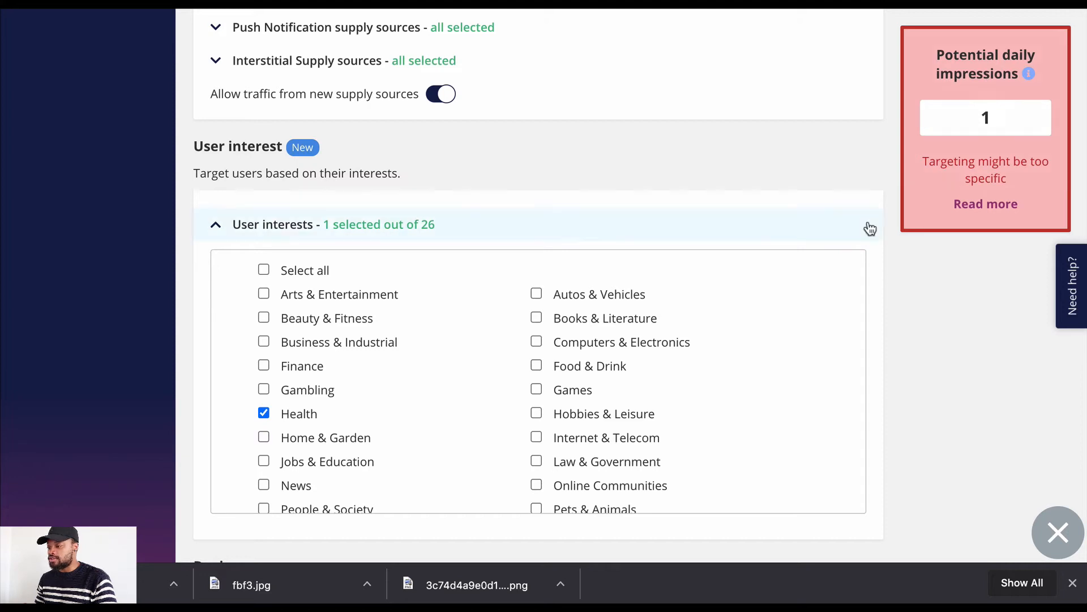
Select all native supply sources to broaden the targeting
scroll(869, 225, "up", 3)
scroll(869, 227, "up", 2)
scroll(870, 227, "down", 2)
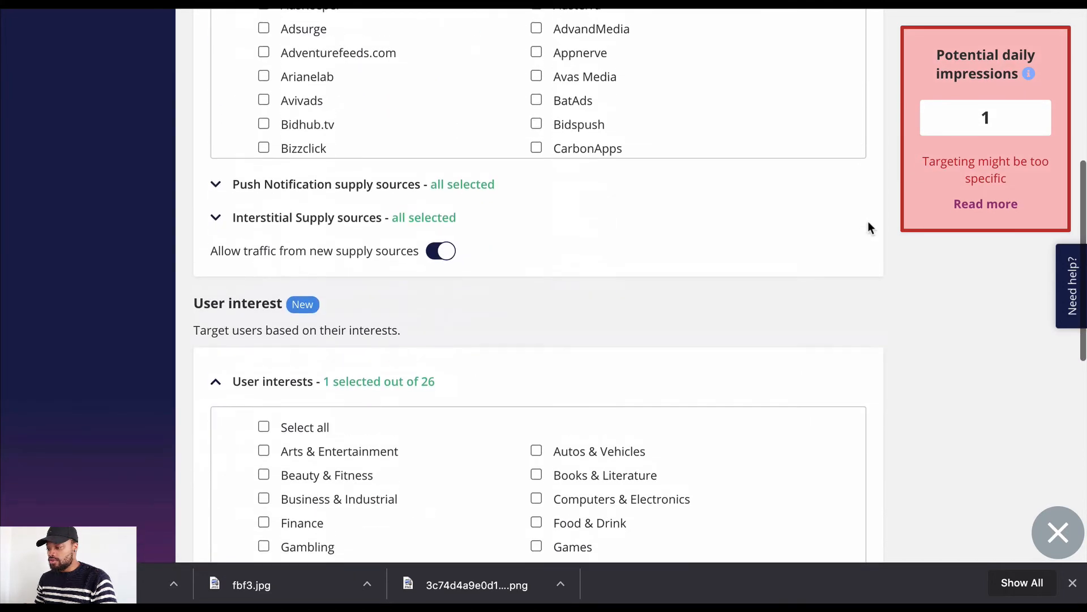
scroll(492, 219, "up", 3)
scroll(491, 219, "up", 1)
scroll(311, 214, "up", 2)
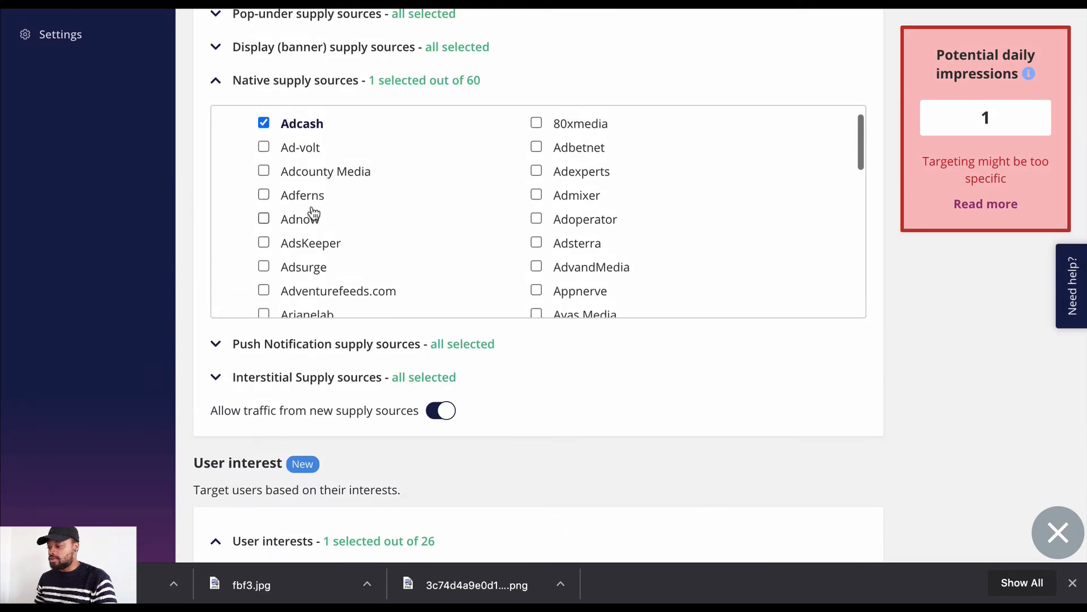
scroll(195, 434, "down", 2)
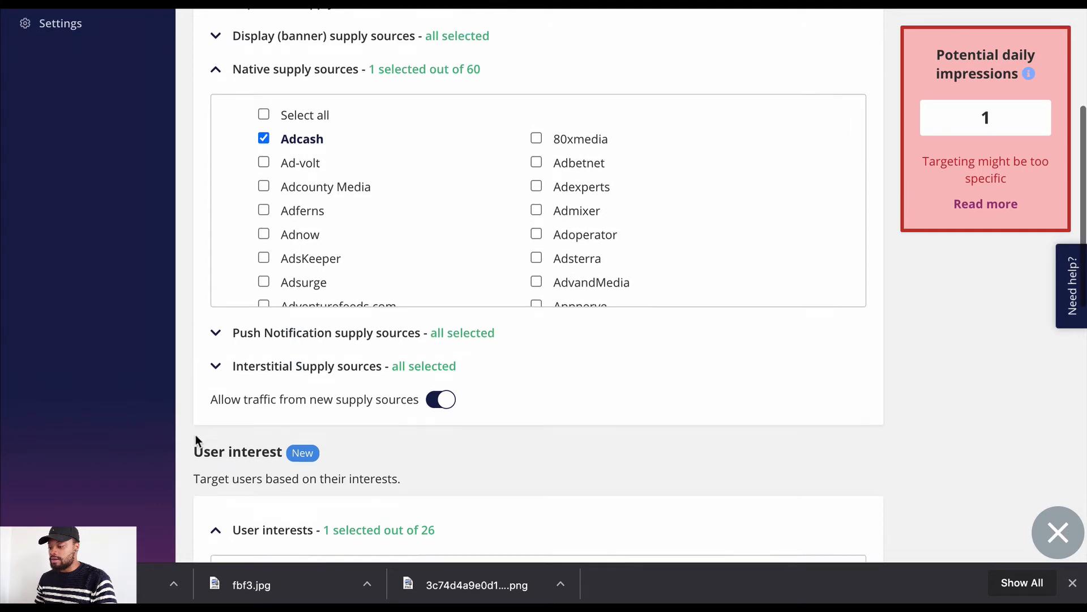
scroll(195, 434, "up", 3)
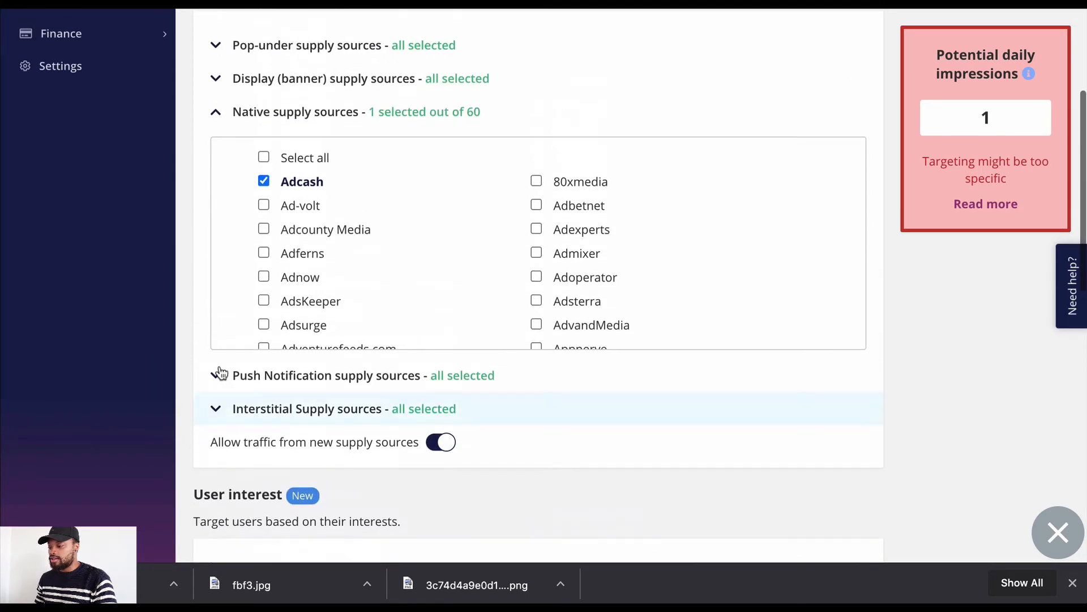
left_click(265, 158)
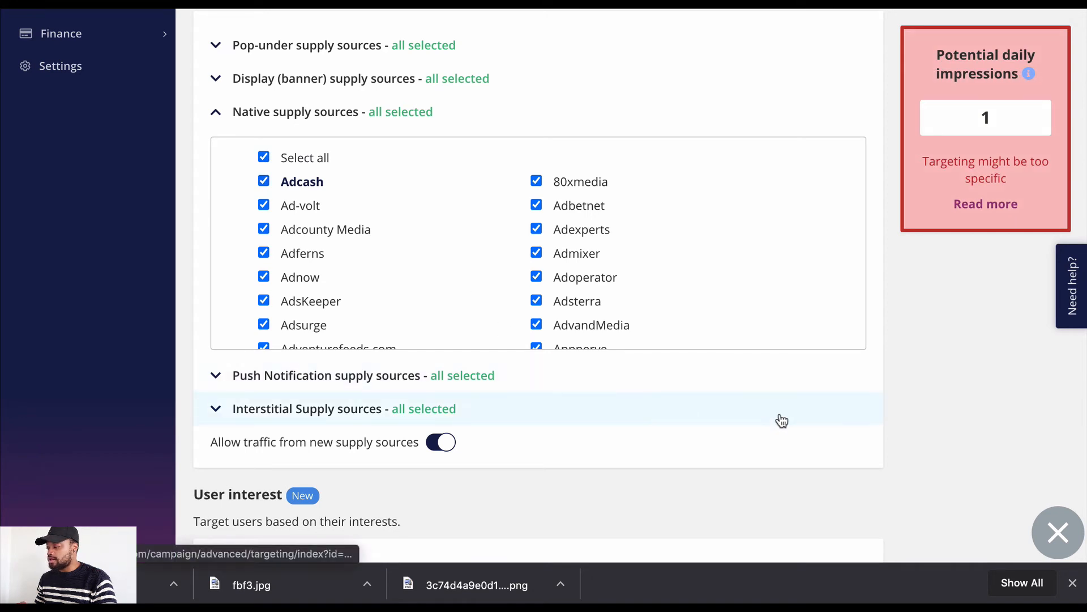
Clear the full native supply selection again and keep only Adcash selected
scroll(899, 390, "up", 2)
scroll(898, 383, "down", 1)
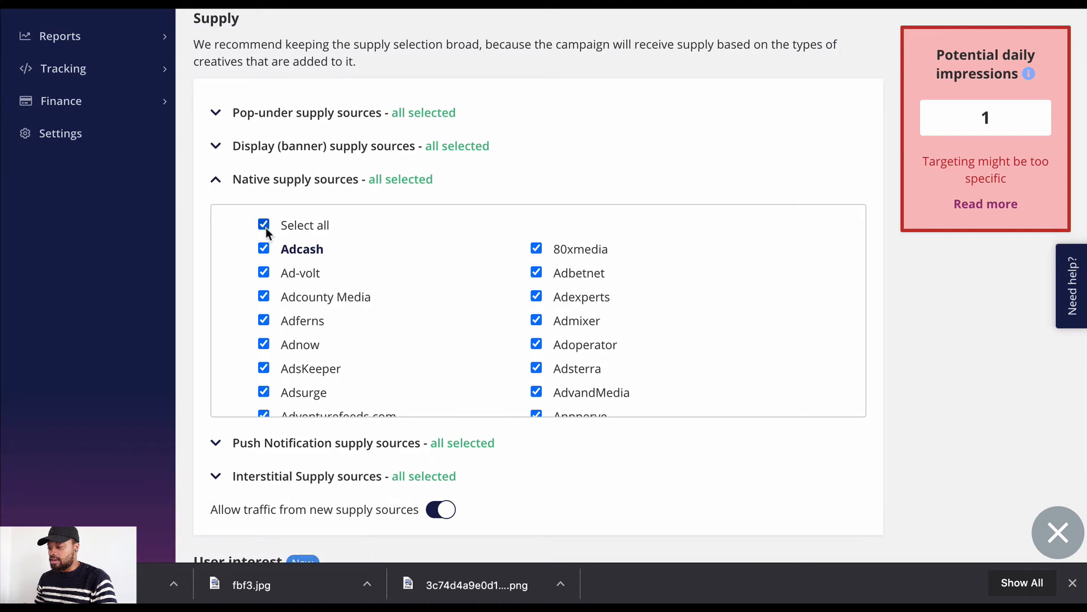
left_click(264, 224)
left_click(264, 248)
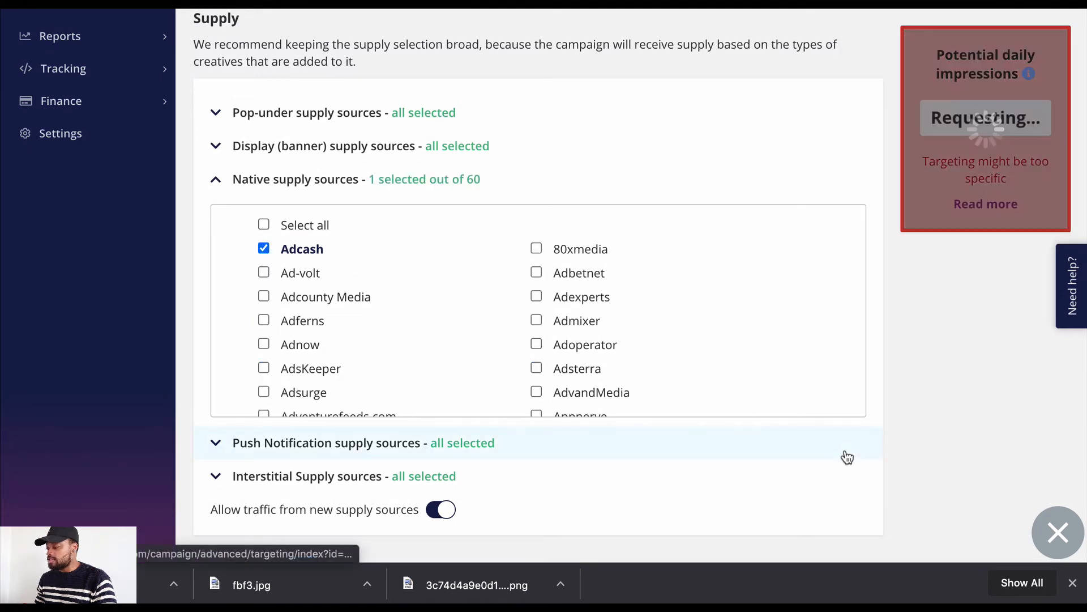
scroll(844, 457, "down", 4)
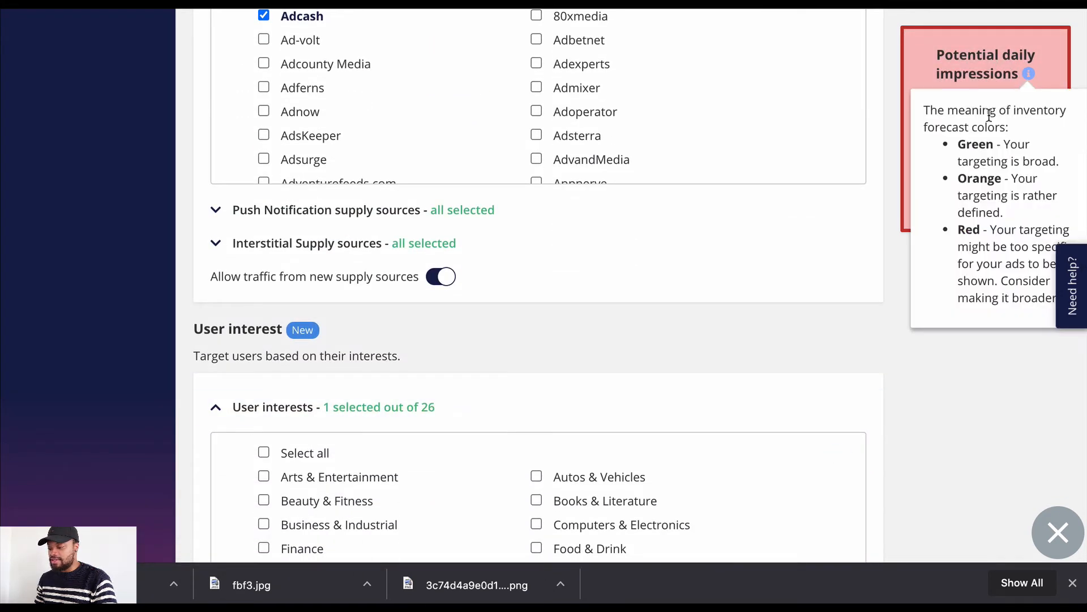
Select all user interests to broaden the campaign targeting
scroll(376, 396, "down", 2)
left_click(264, 342)
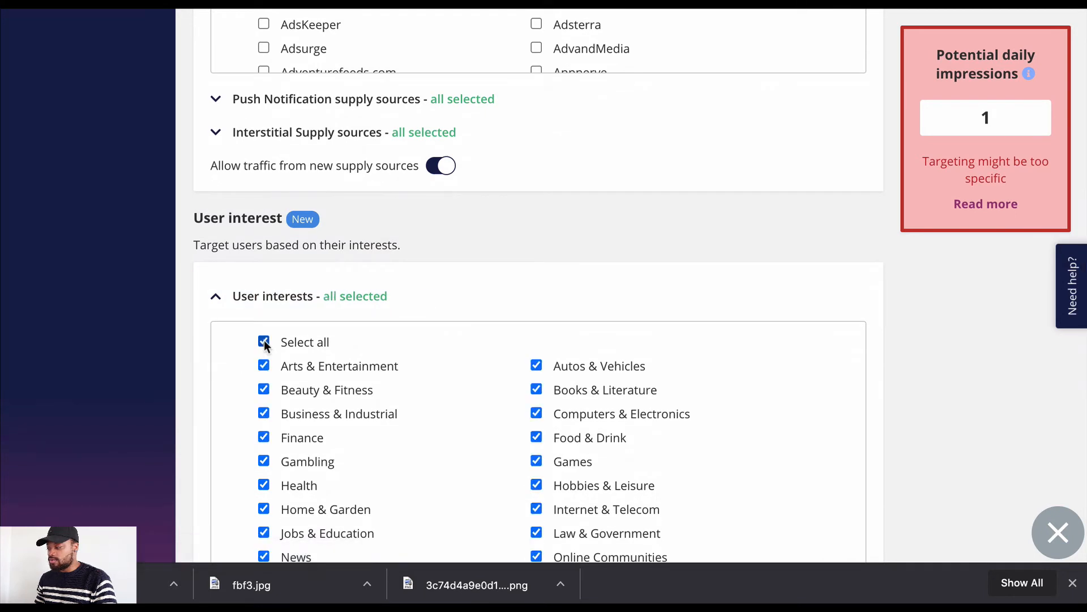
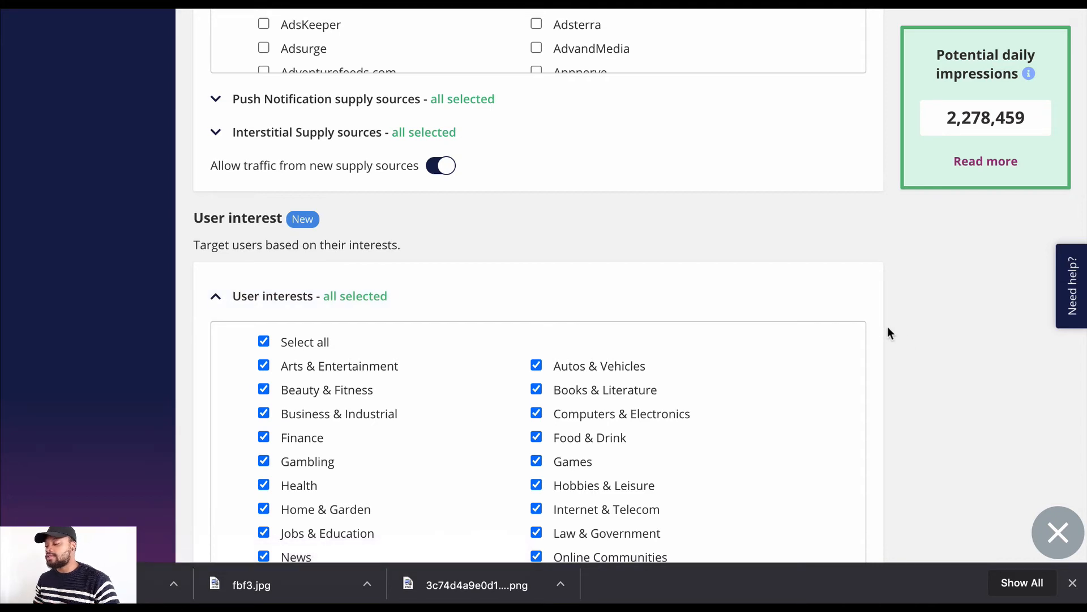
Examine the device, content and connection targeting options, including the form for domain rules
scroll(888, 333, "down", 3)
scroll(888, 333, "down", 1)
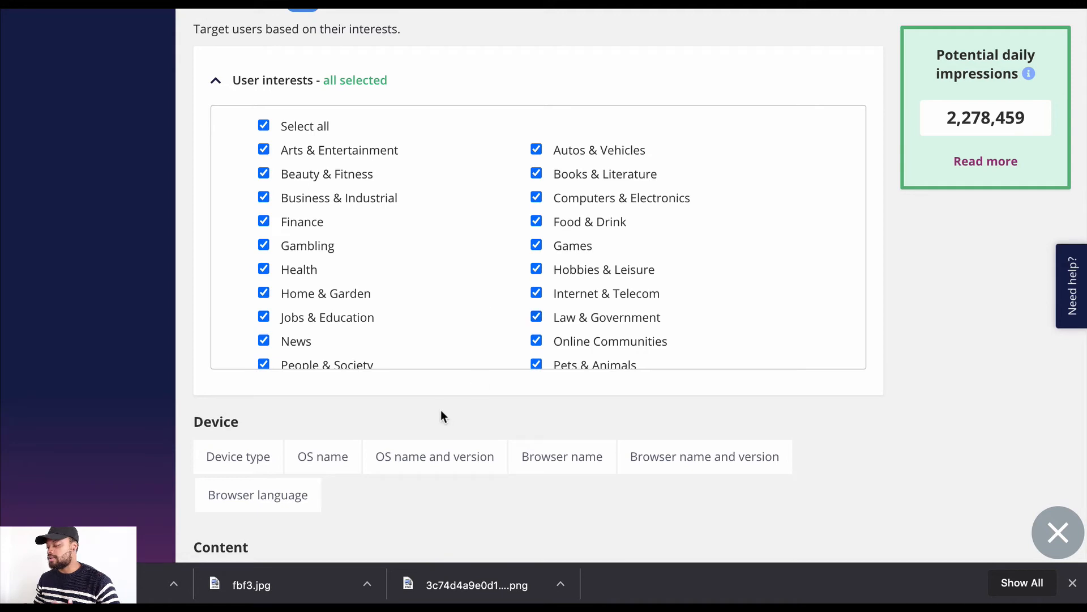
scroll(441, 413, "down", 2)
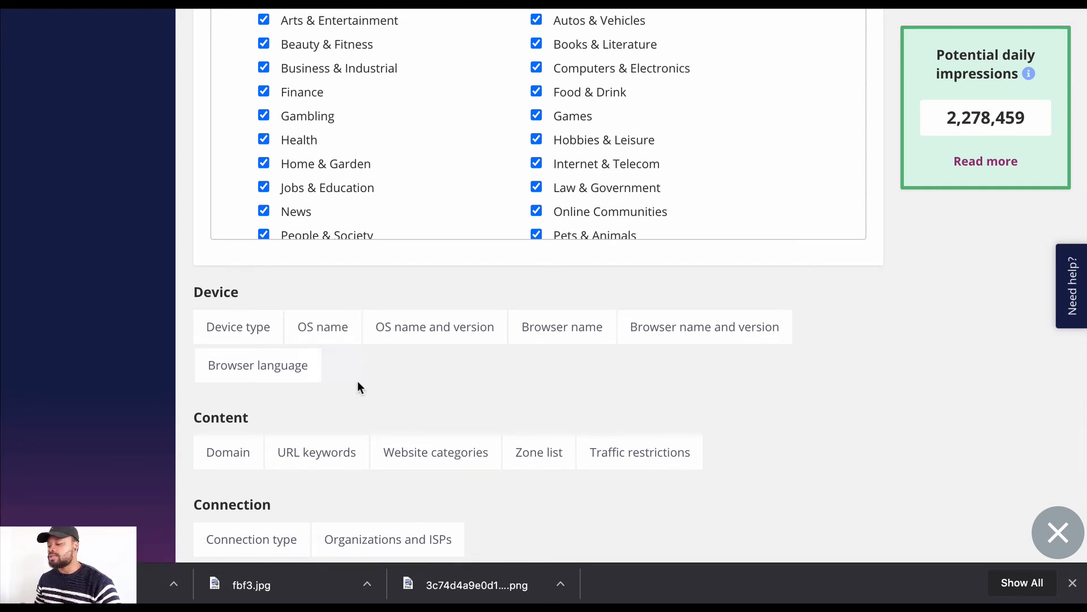
scroll(358, 382, "down", 3)
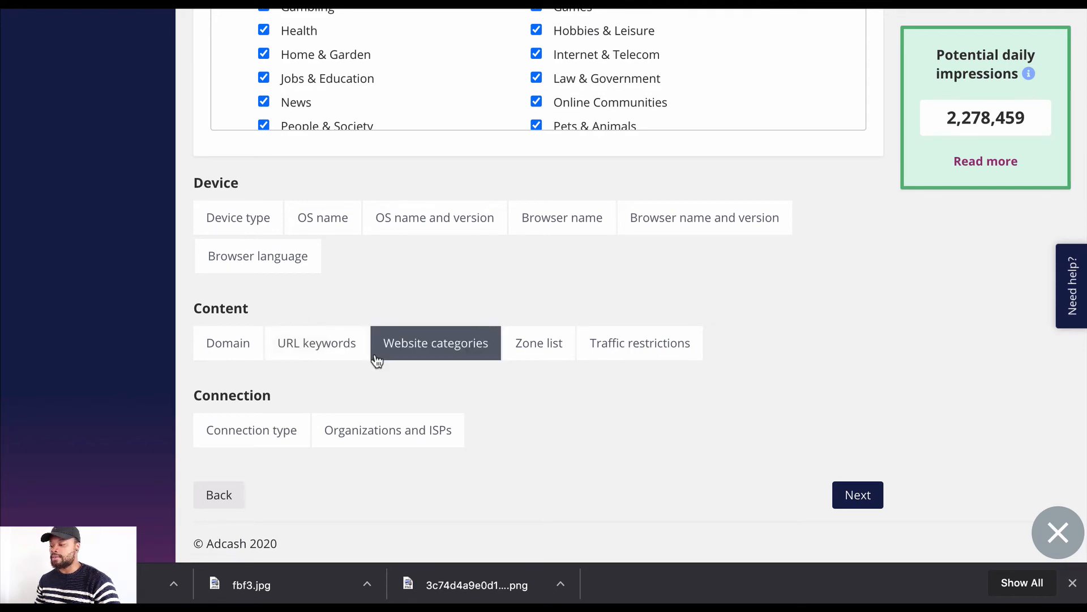
left_click(249, 355)
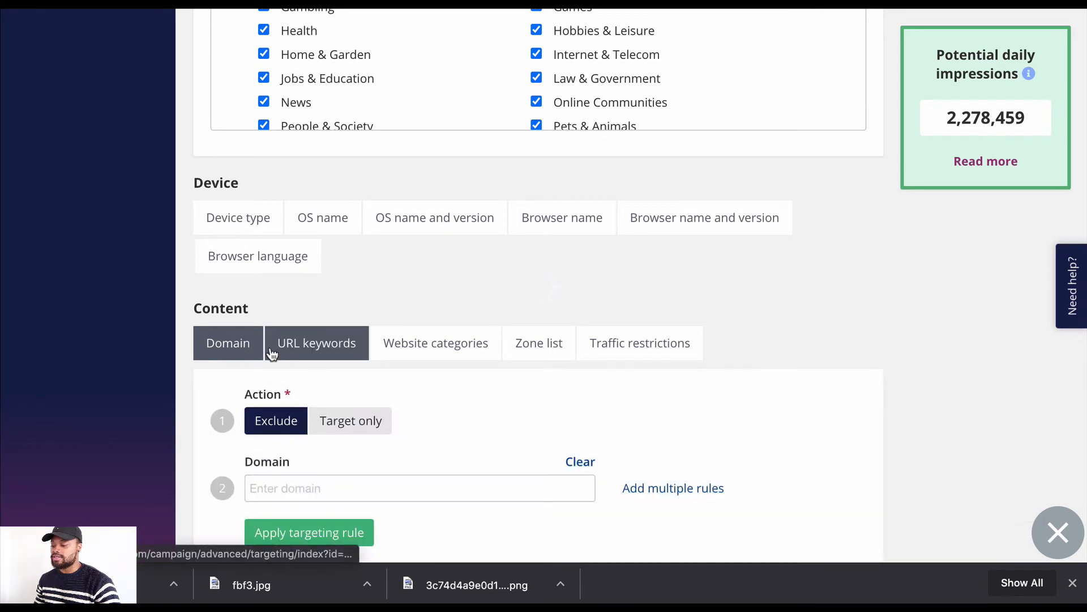
scroll(346, 417, "down", 5)
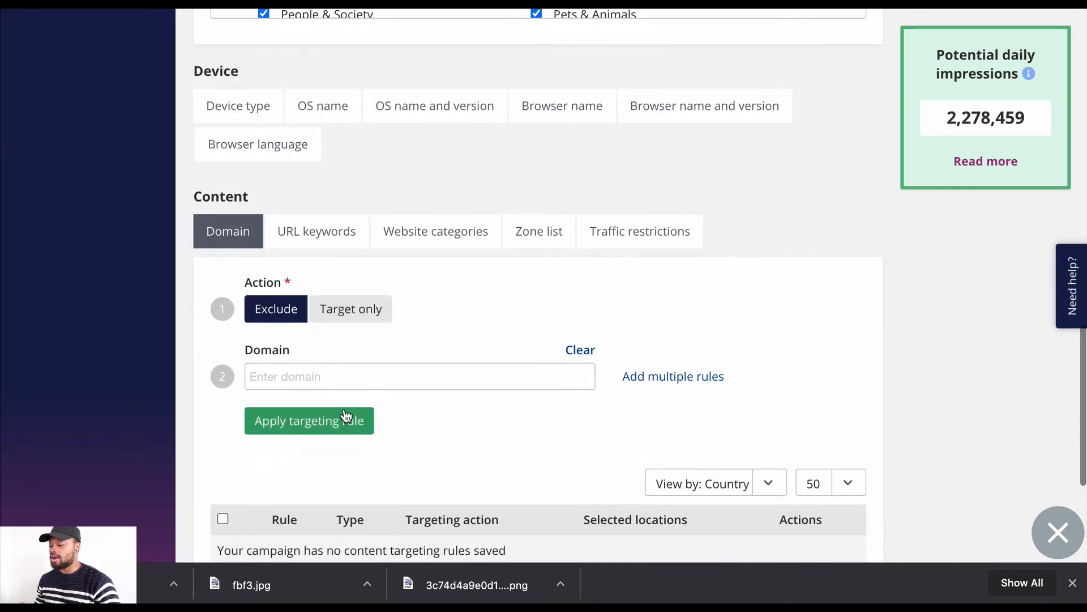
scroll(534, 366, "down", 1)
scroll(534, 366, "up", 2)
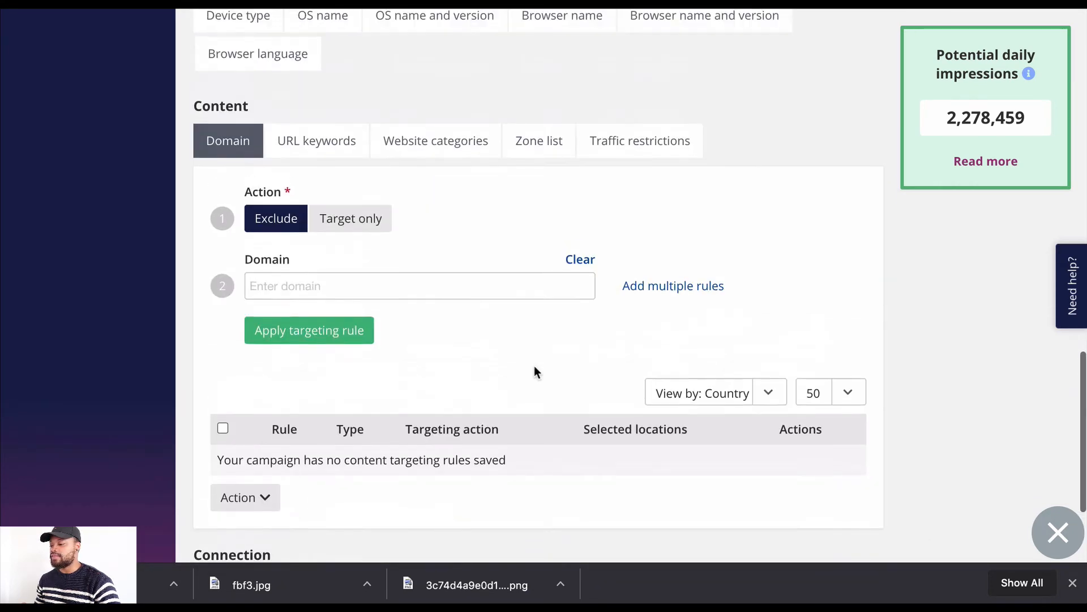
scroll(595, 288, "down", 2)
scroll(595, 289, "up", 3)
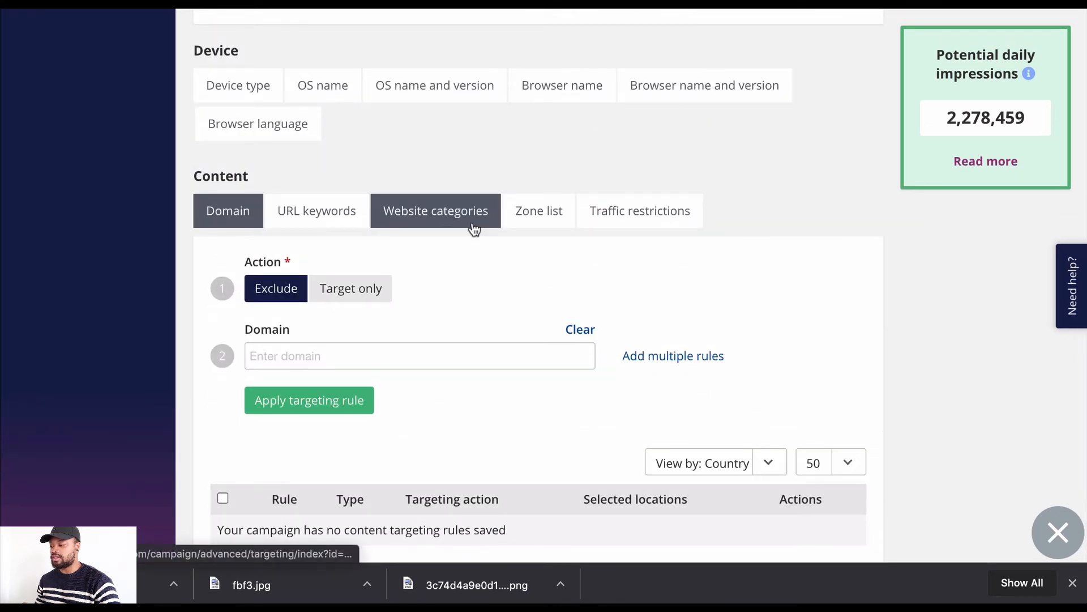
scroll(478, 226, "down", 5)
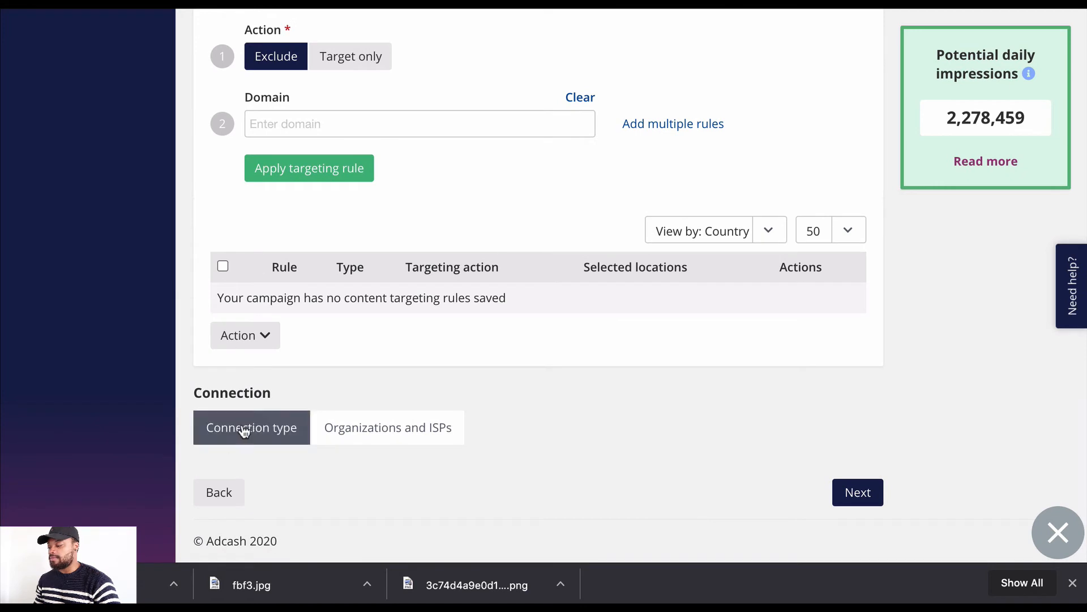
Continue to the Creatives stage, choose Native as the creative type and dismiss the support chat
left_click(857, 492)
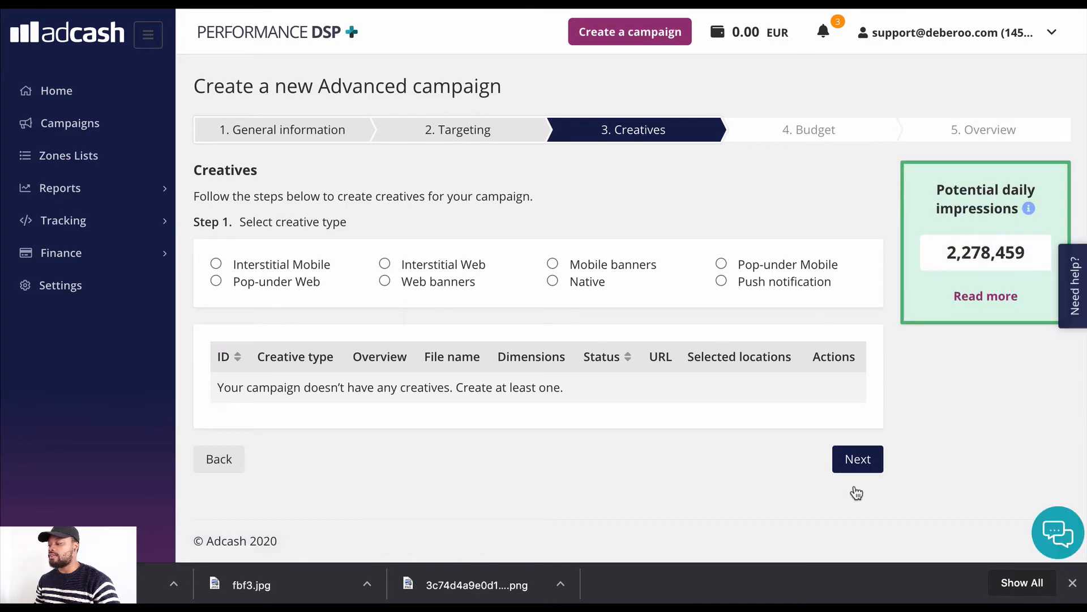
left_click(553, 281)
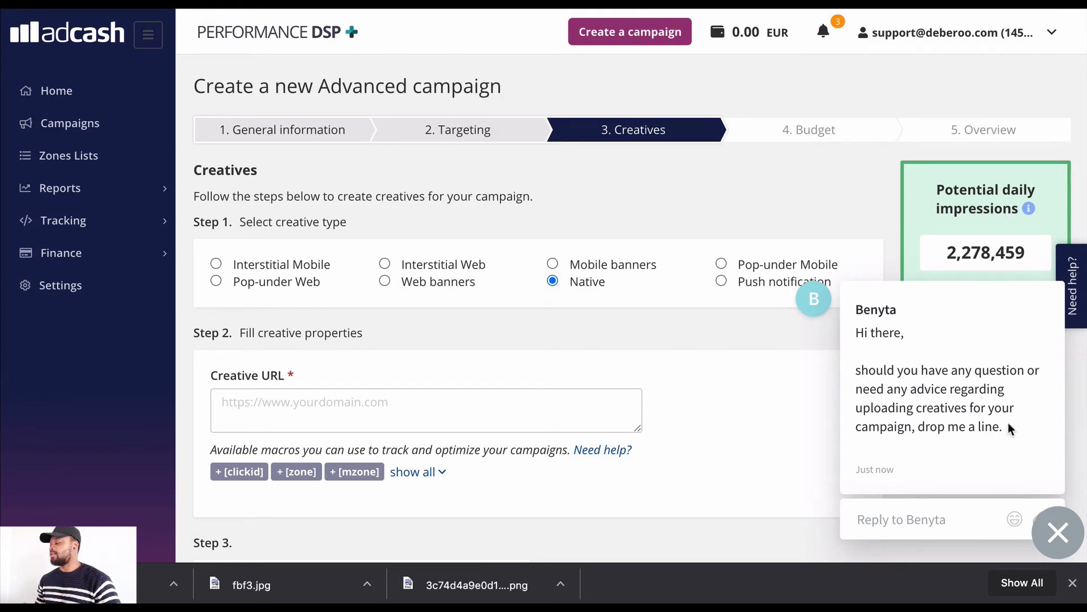
left_click(1058, 531)
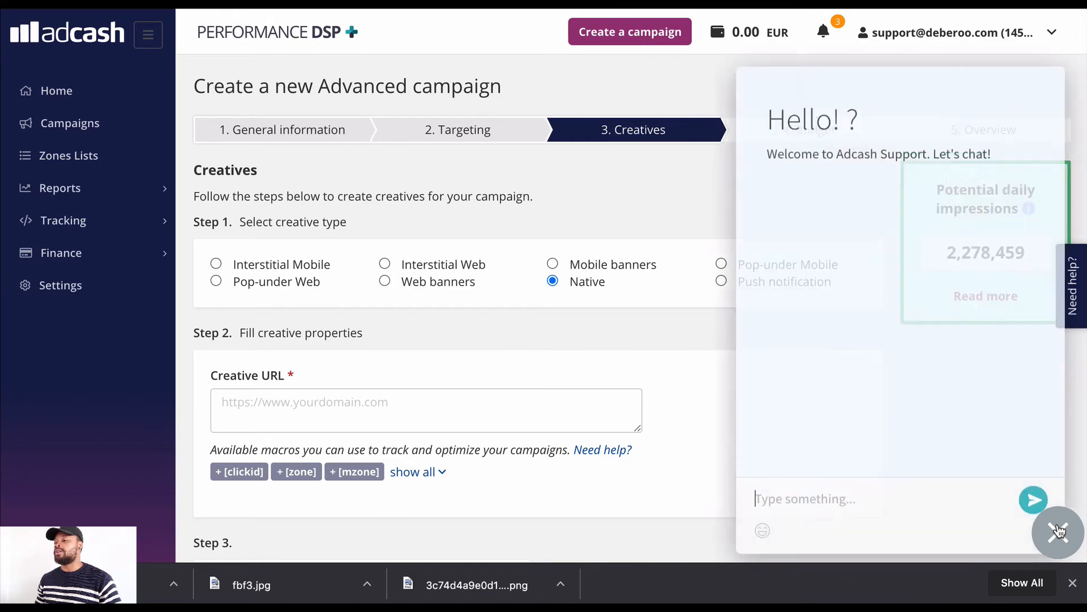
left_click(1047, 547)
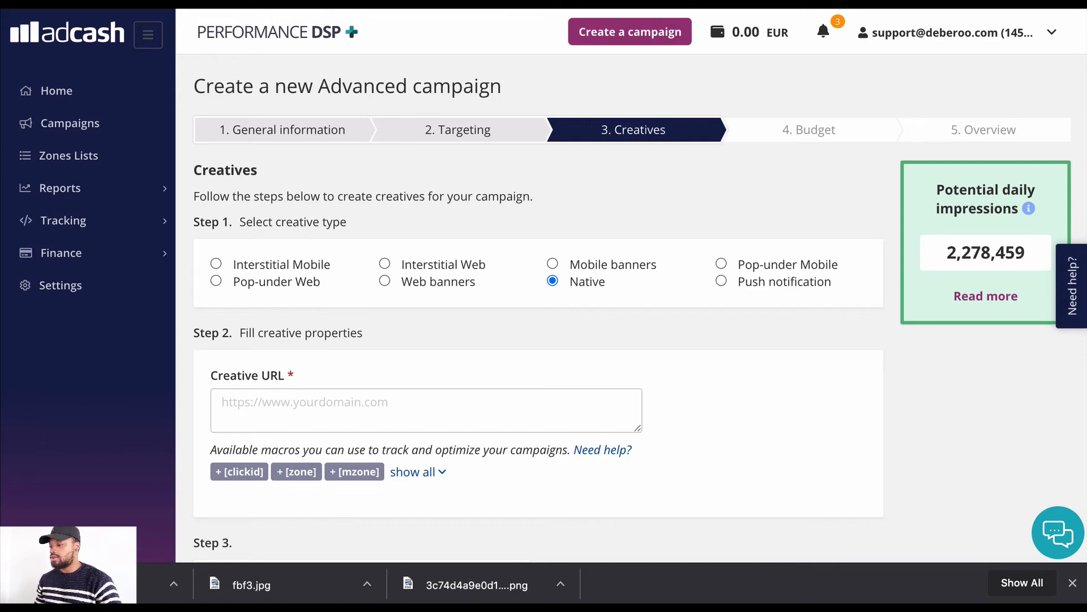
Copy the campaign URL of Adcash - TEST - Global - Leptoconnect from the tracker and paste it as the native creative's URL
scroll(576, 359, "down", 1)
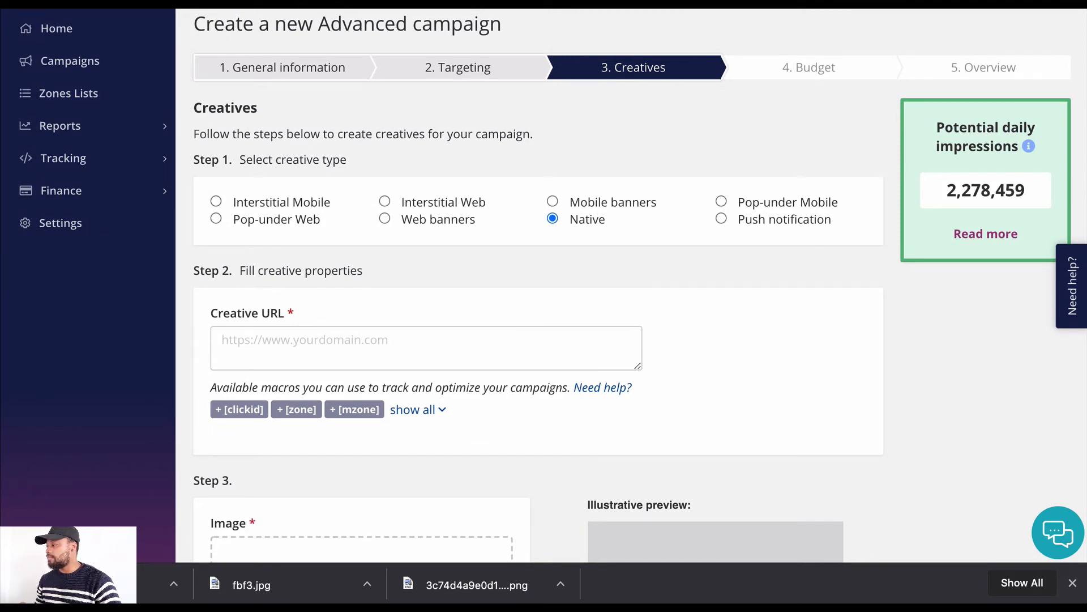
key("ctrl+Tab")
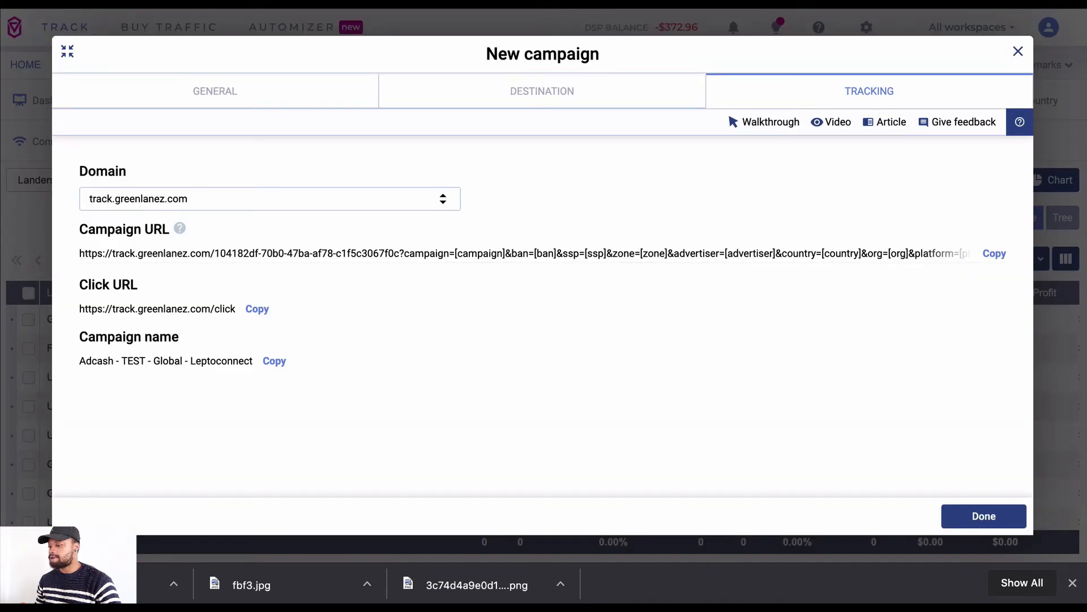
left_click(1004, 259)
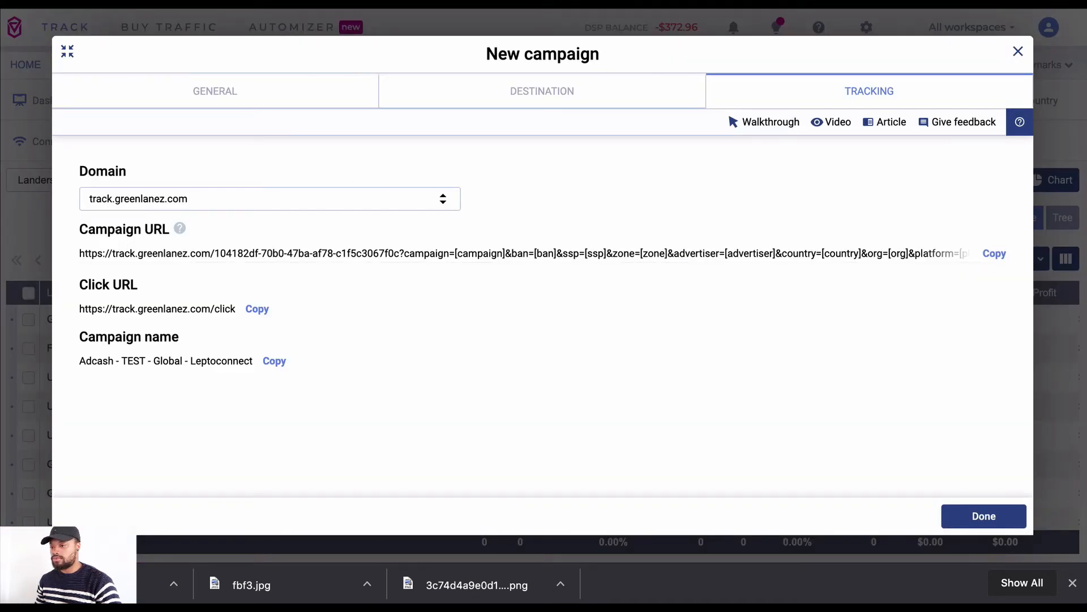
key("ctrl+shift+Tab")
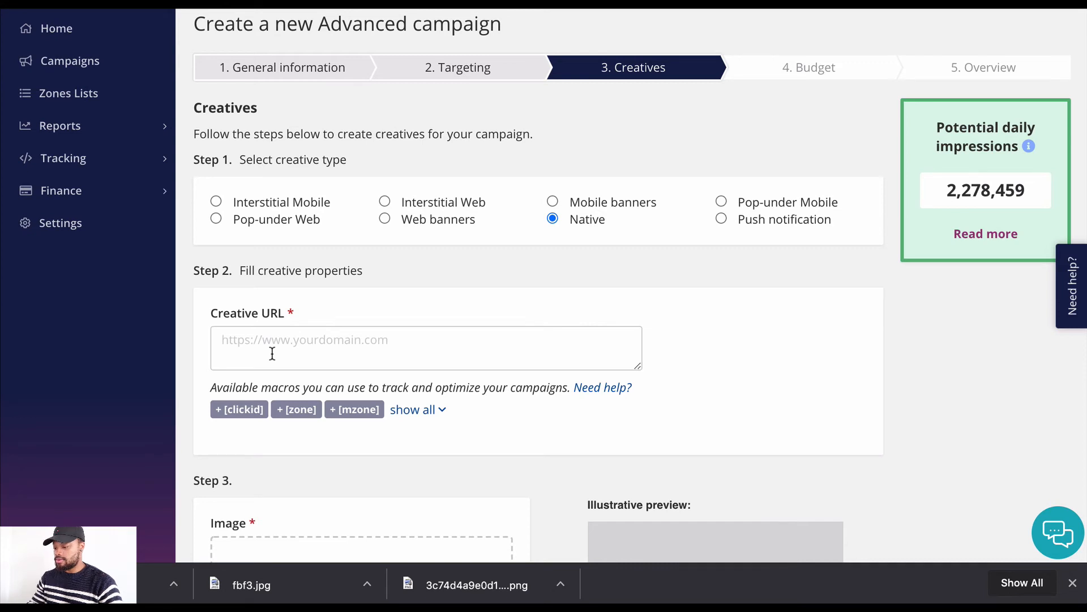
key("ctrl+v")
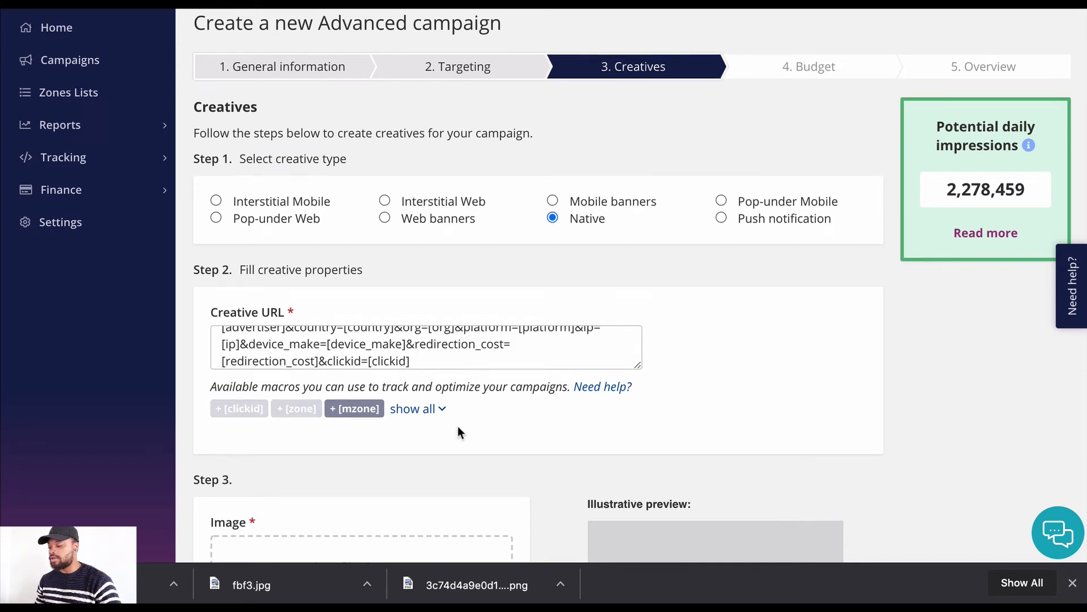
Switch to AdPlexity and save the full-size banner image of the "One Cup of This (Before Bed) Burns Belly Fat Like Crazy!" ad
scroll(457, 428, "down", 4)
scroll(459, 430, "down", 1)
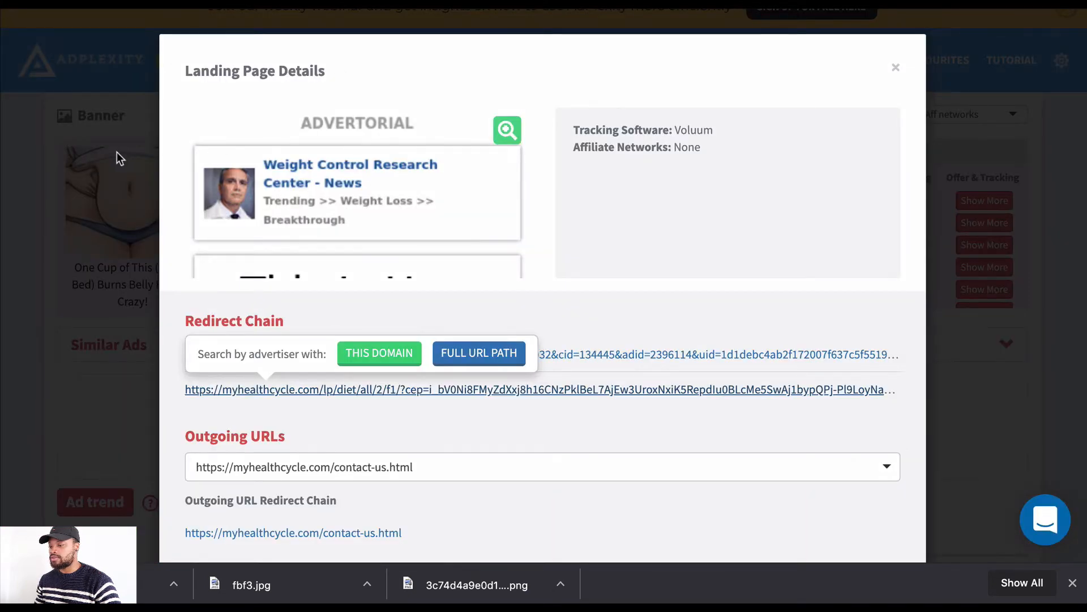
left_click(117, 153)
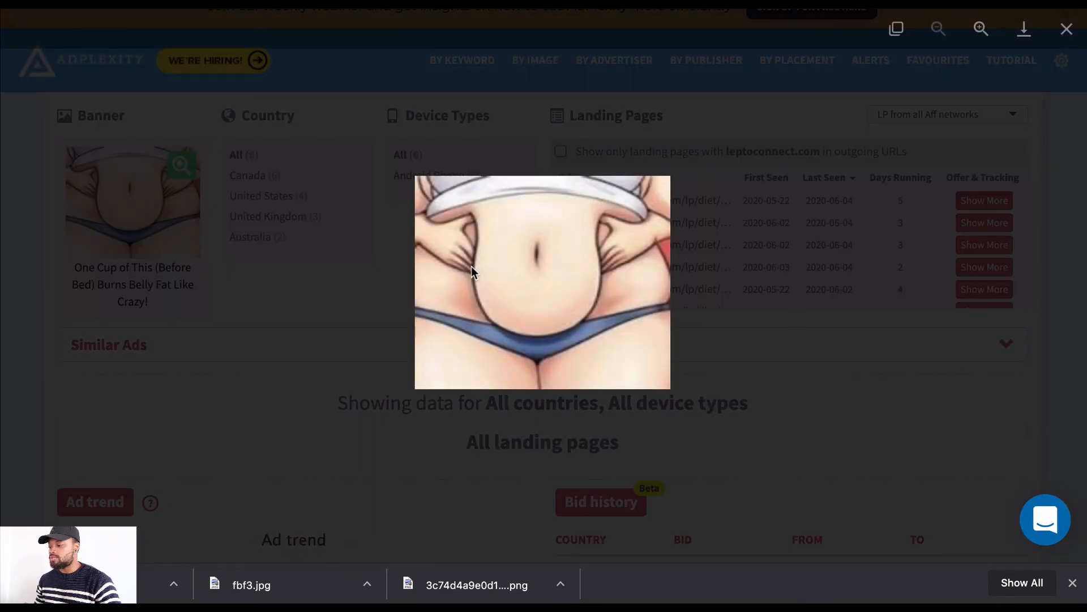
right_click(480, 270)
left_click(510, 293)
key("Return")
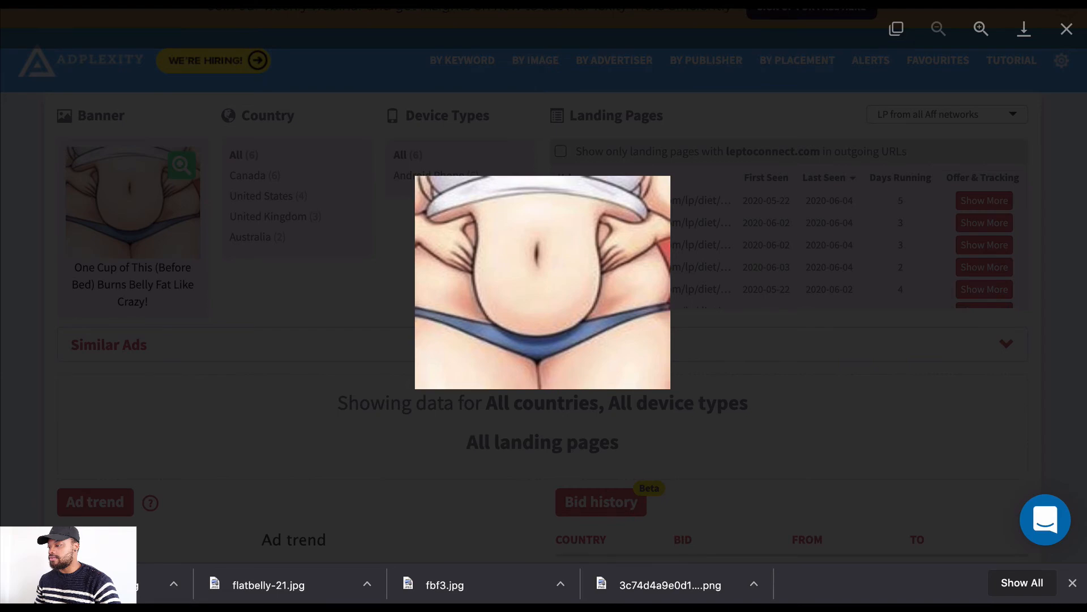
key("Escape")
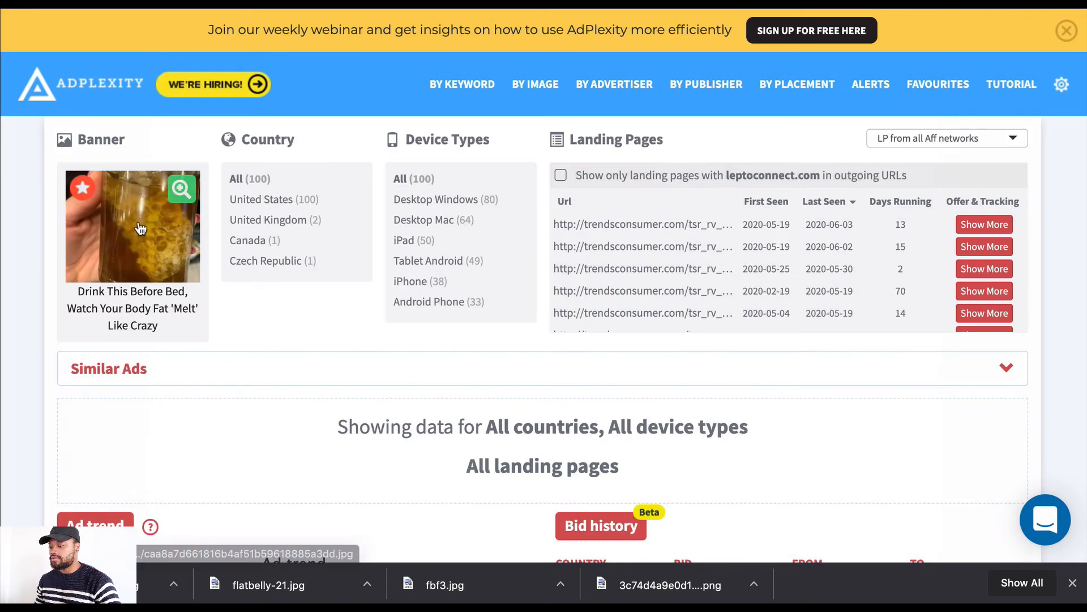
Save the full-size banner image of the "Drink This Before Bed, Watch Your Body Fat 'Melt' Like Crazy" ad
left_click(138, 222)
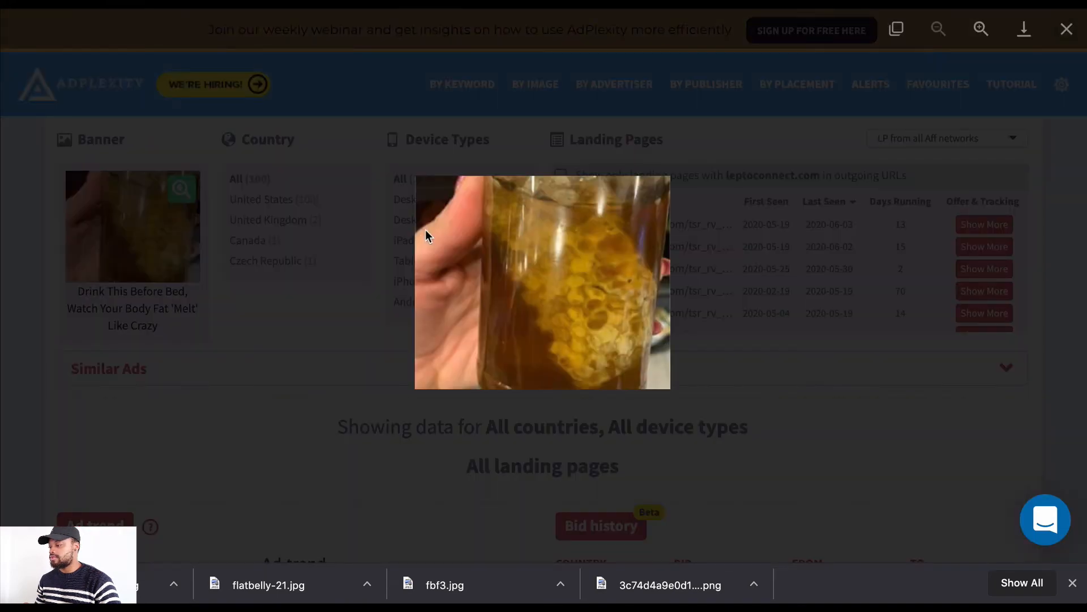
right_click(482, 241)
left_click(508, 264)
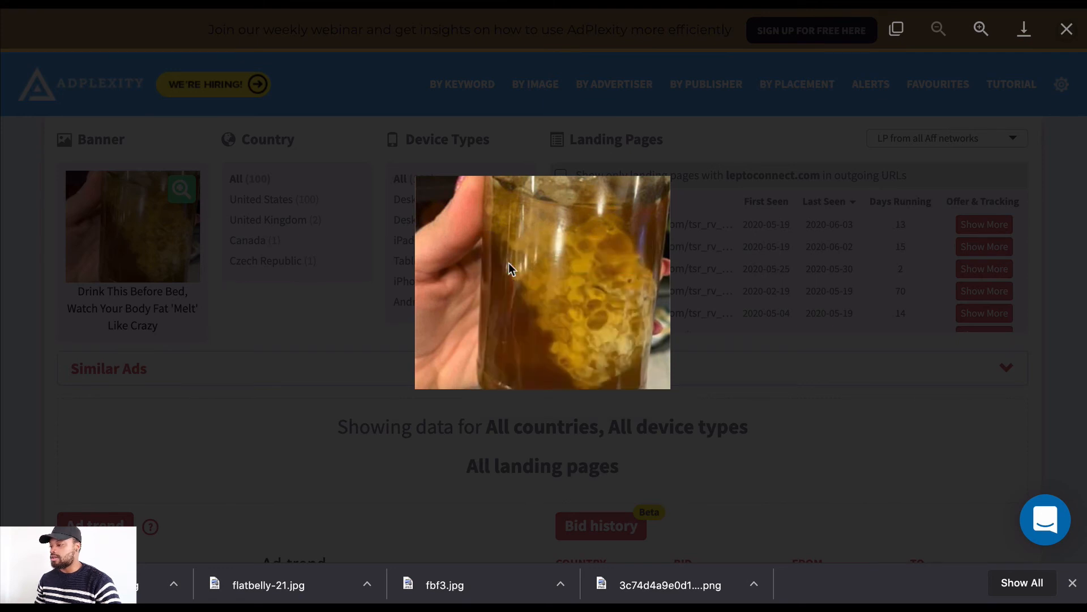
key("Return")
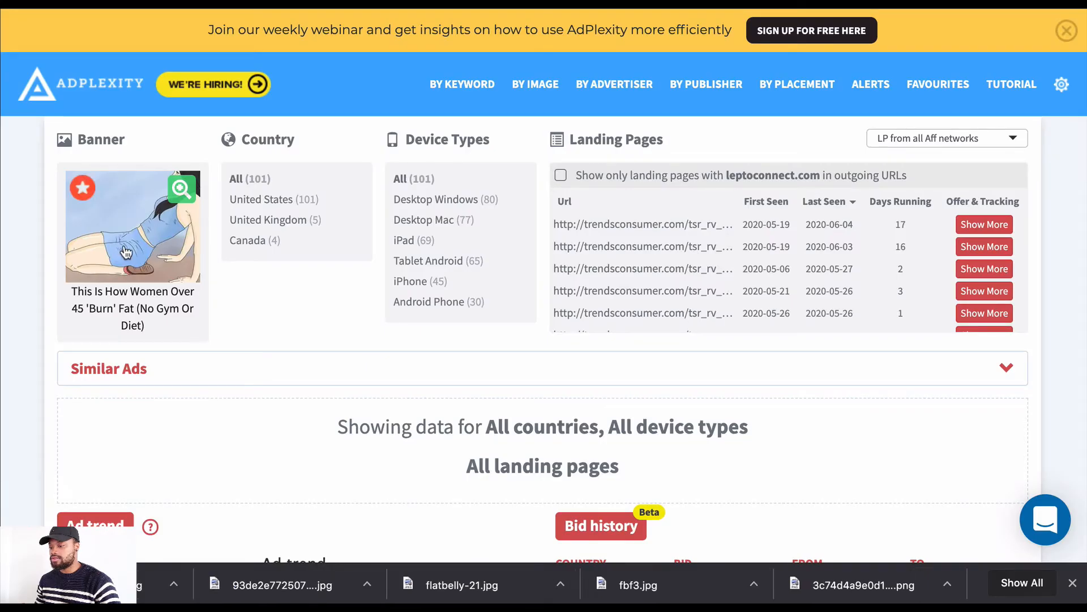
Save the full-size banner image of the "This Is How Women Over 45 'Burn' Fat (No Gym Or Diet)" ad
left_click(136, 227)
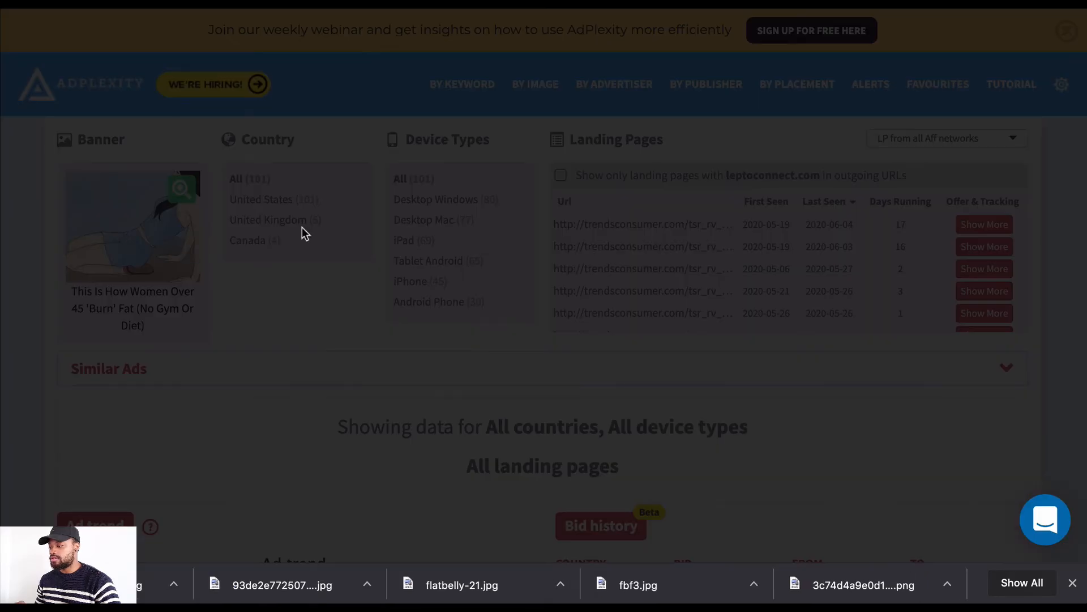
right_click(516, 226)
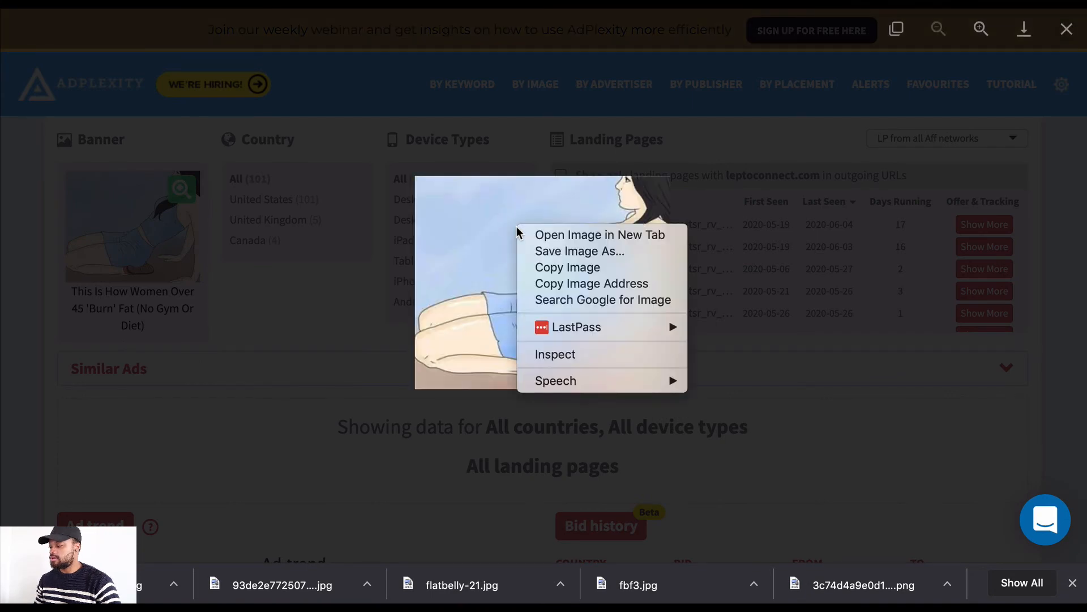
left_click(550, 252)
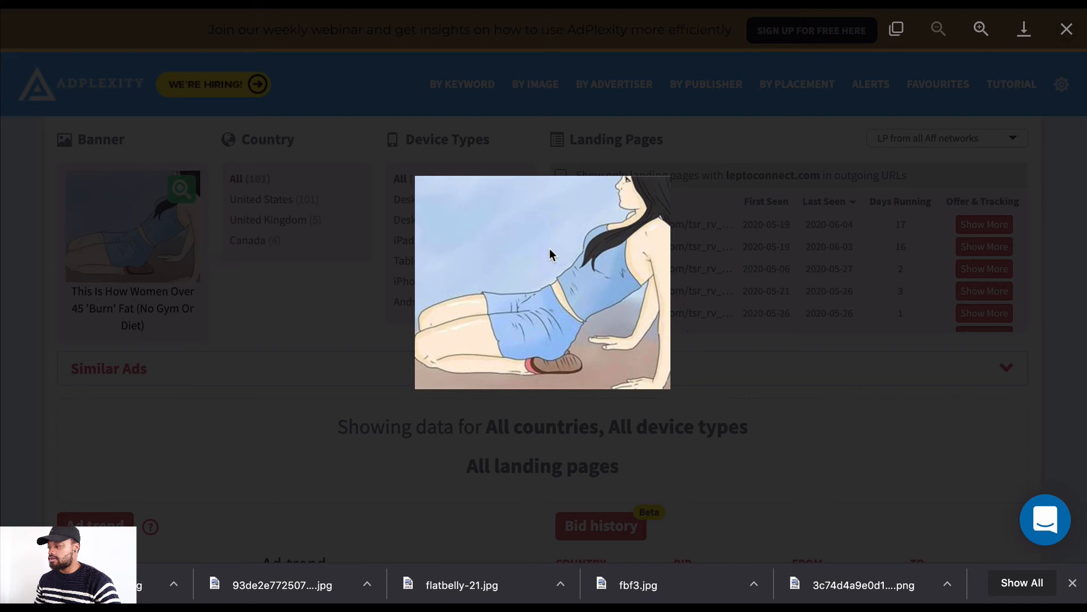
key("Return")
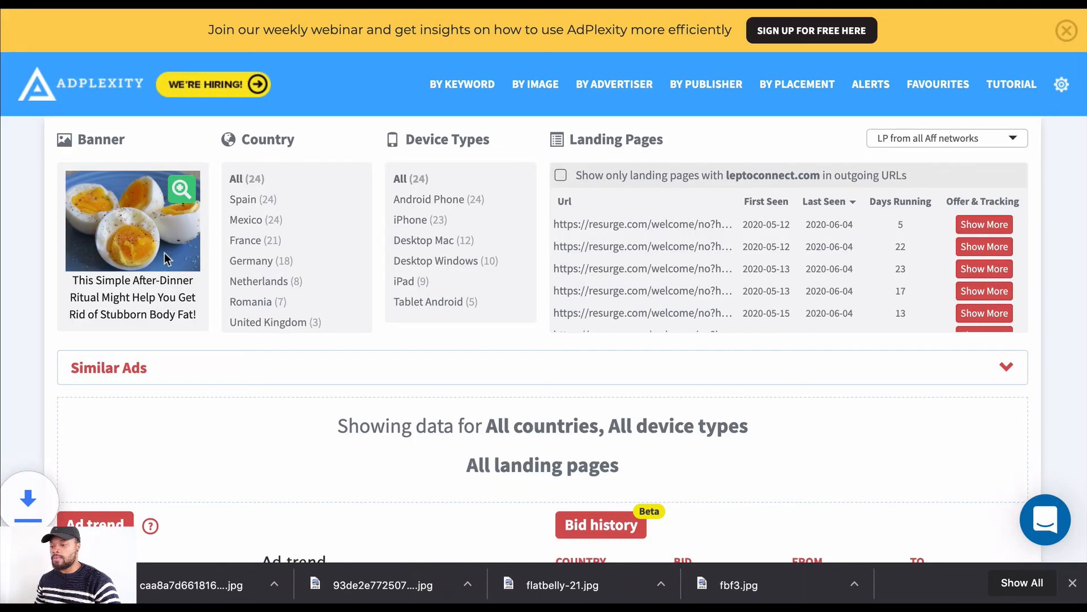
Save the boiled-egg banner image of the "This Simple After-Dinner Ritual Might Help You Get Rid of Stubborn Body Fat!" ad as a JPEG
left_click(159, 253)
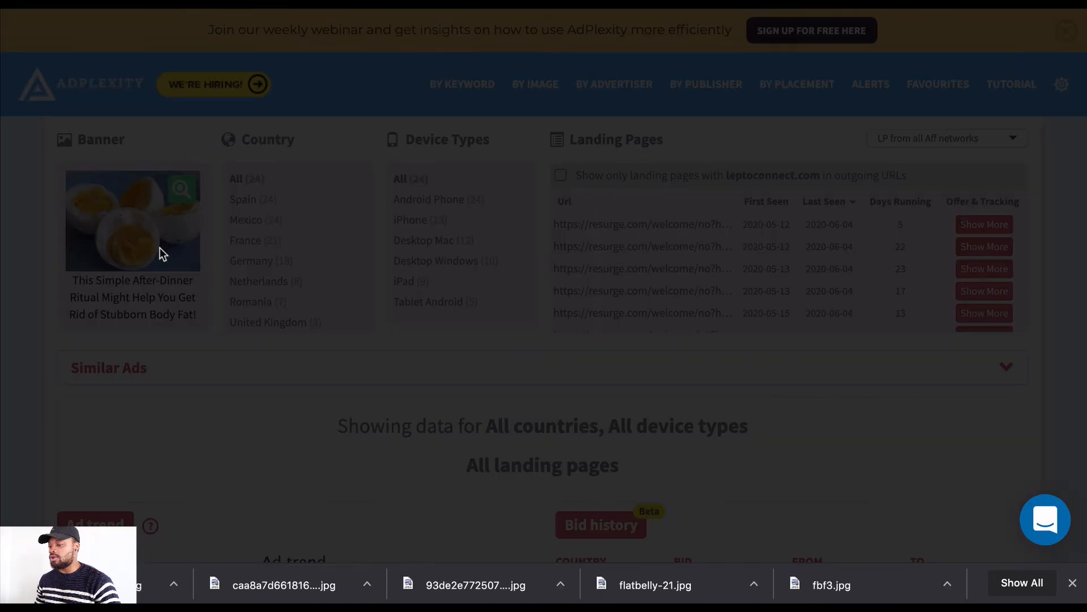
right_click(548, 266)
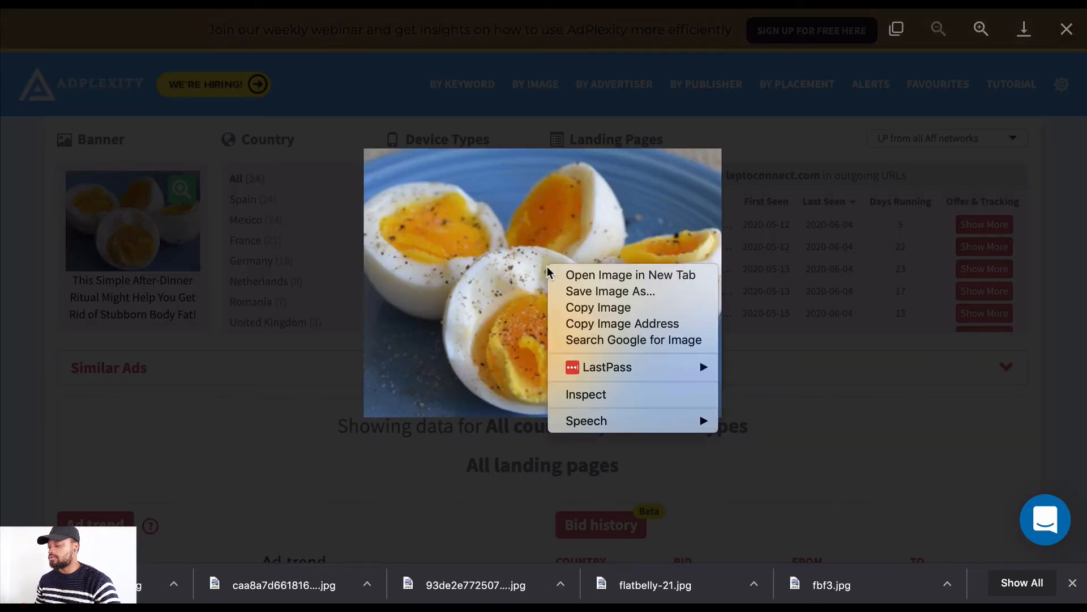
left_click(569, 291)
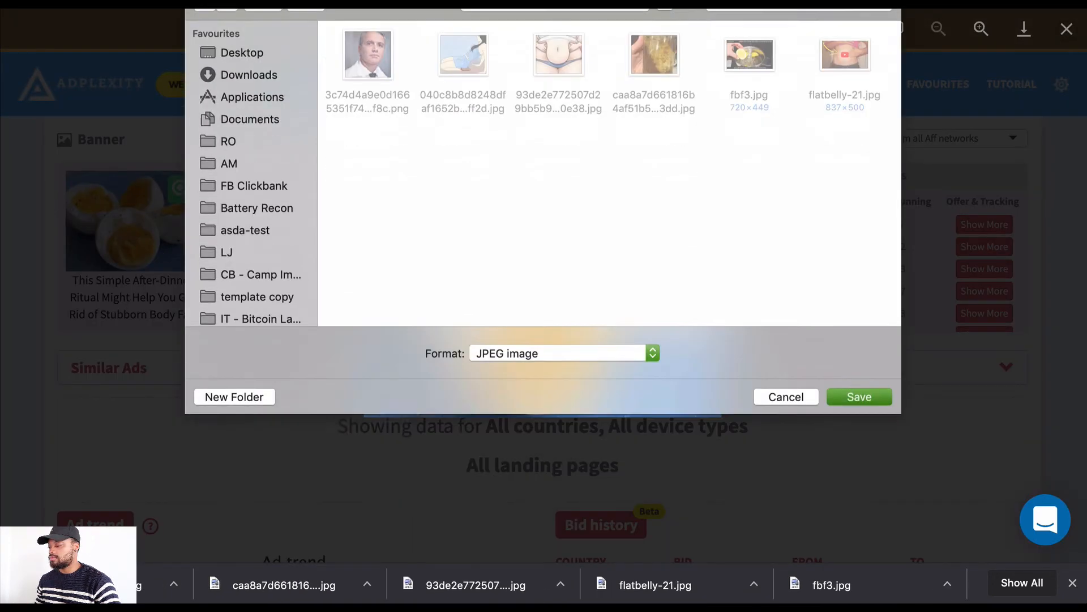
key("Return")
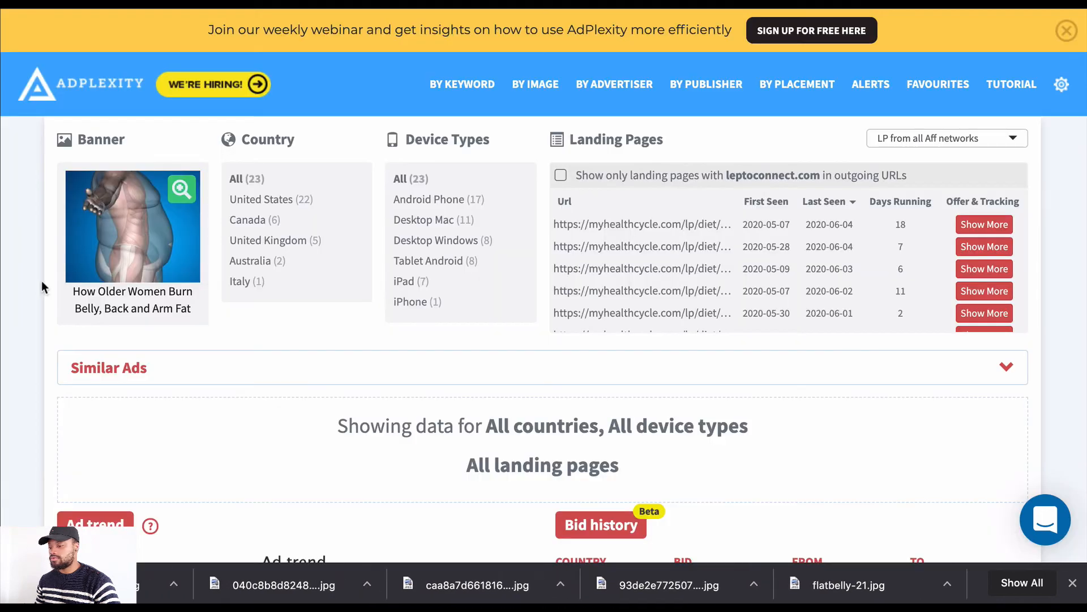
Save the full-size banner image of the "How Older Women Burn Belly, Back and Arm Fat" ad
left_click(80, 240)
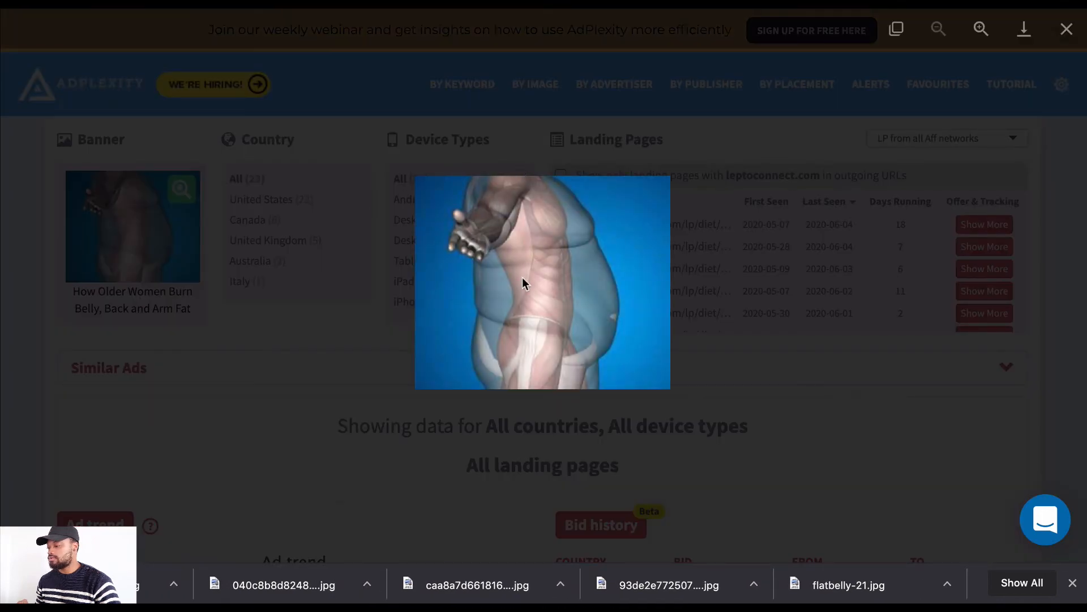
right_click(522, 277)
left_click(576, 305)
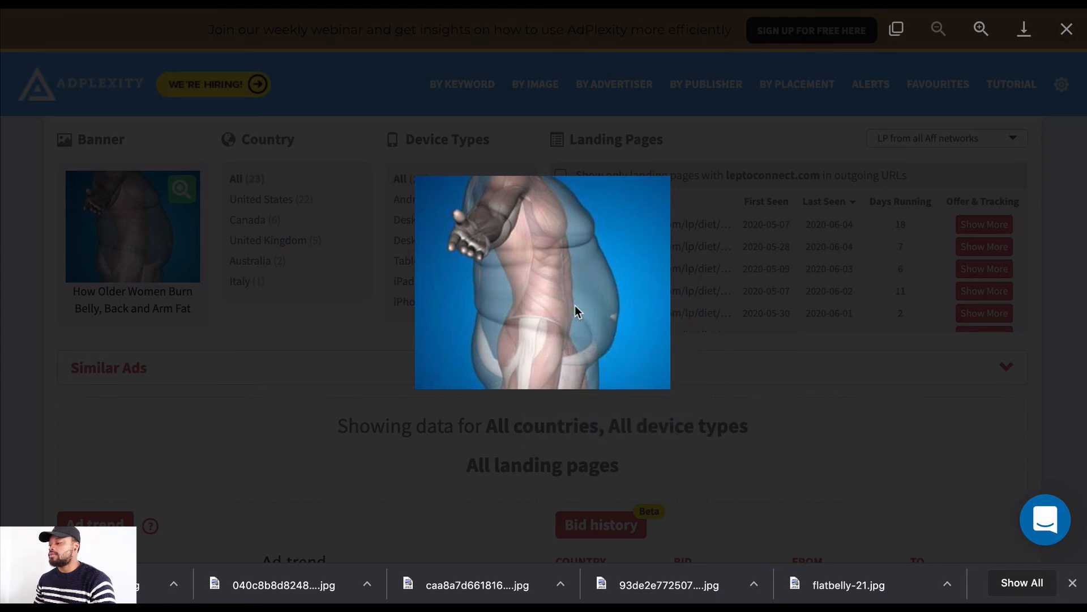
key("Return")
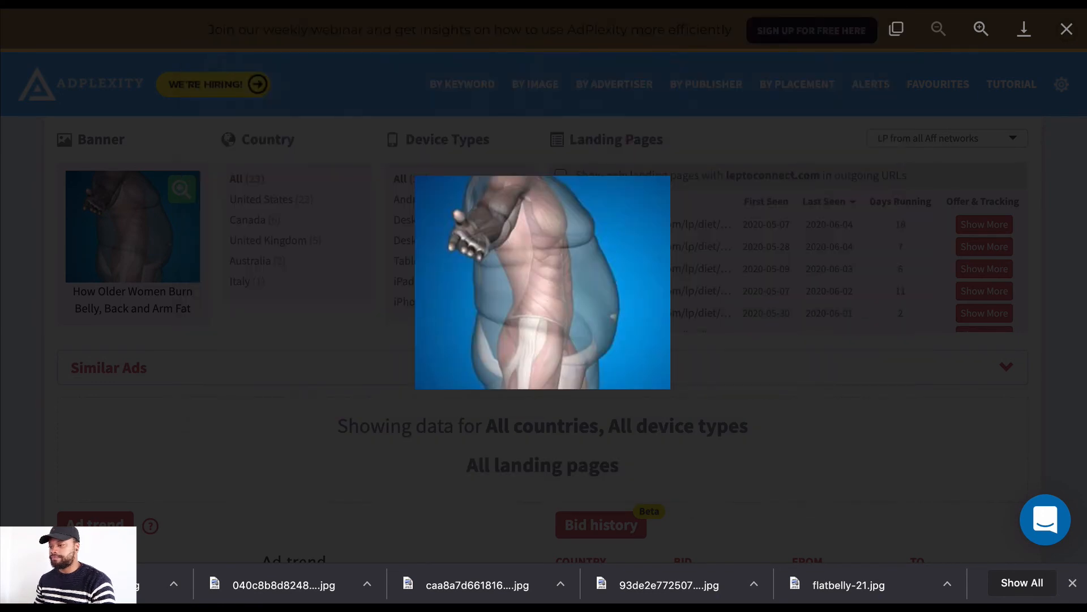
Switch to Adcash and try to upload the saved body-anatomy banner as the native creative's image
key("ctrl+Tab")
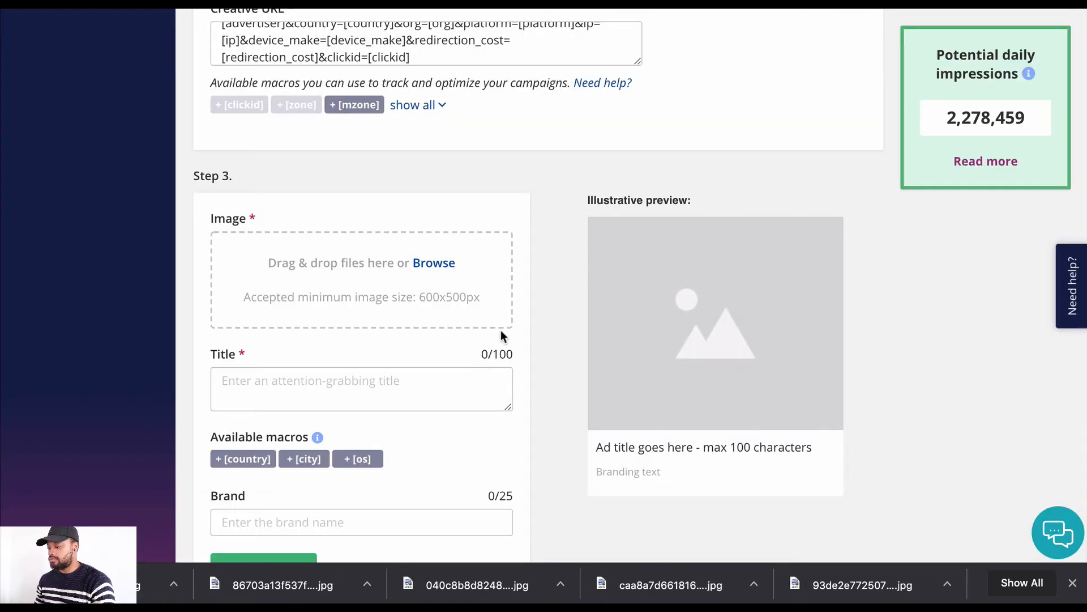
scroll(400, 286, "down", 1)
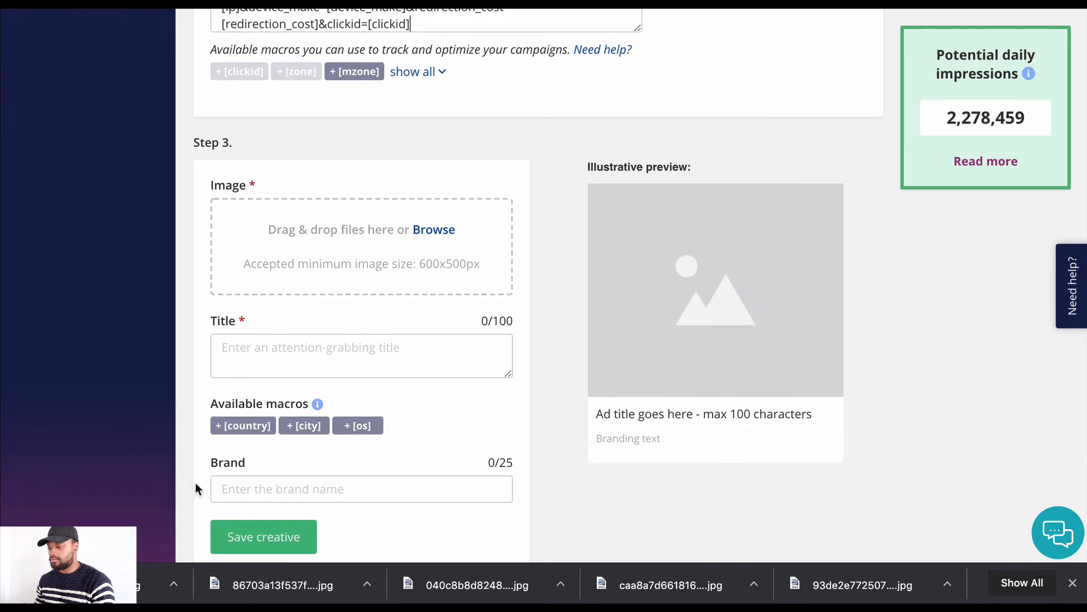
left_click_drag(153, 583, 338, 263)
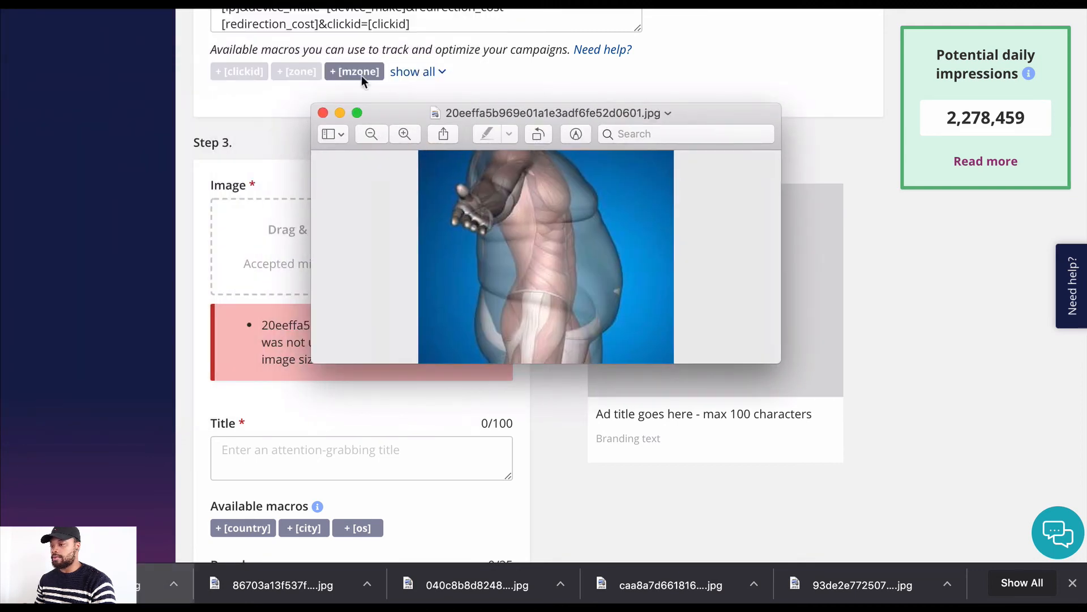
Resize the body-anatomy banner in Preview to 600 by 500 pixels, scaled proportionally
left_click(263, 1)
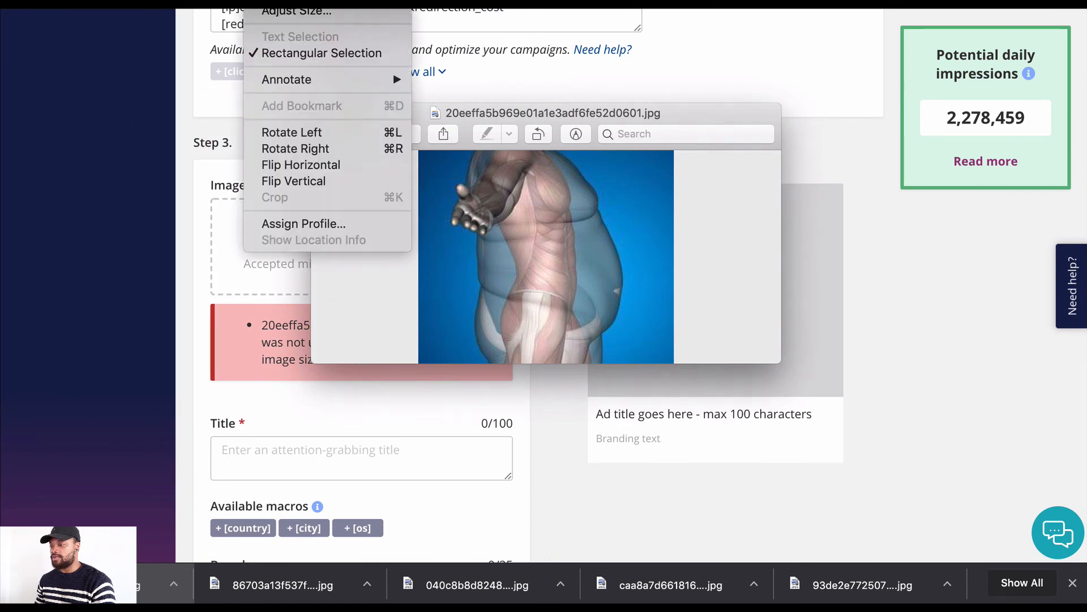
left_click(291, 9)
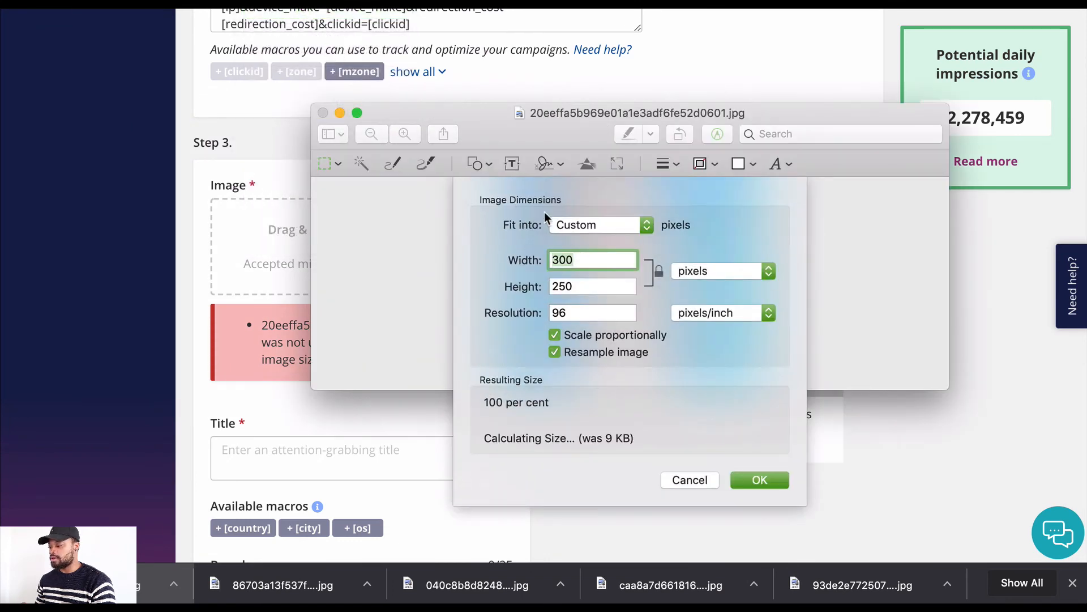
left_click_drag(493, 128, 595, 0)
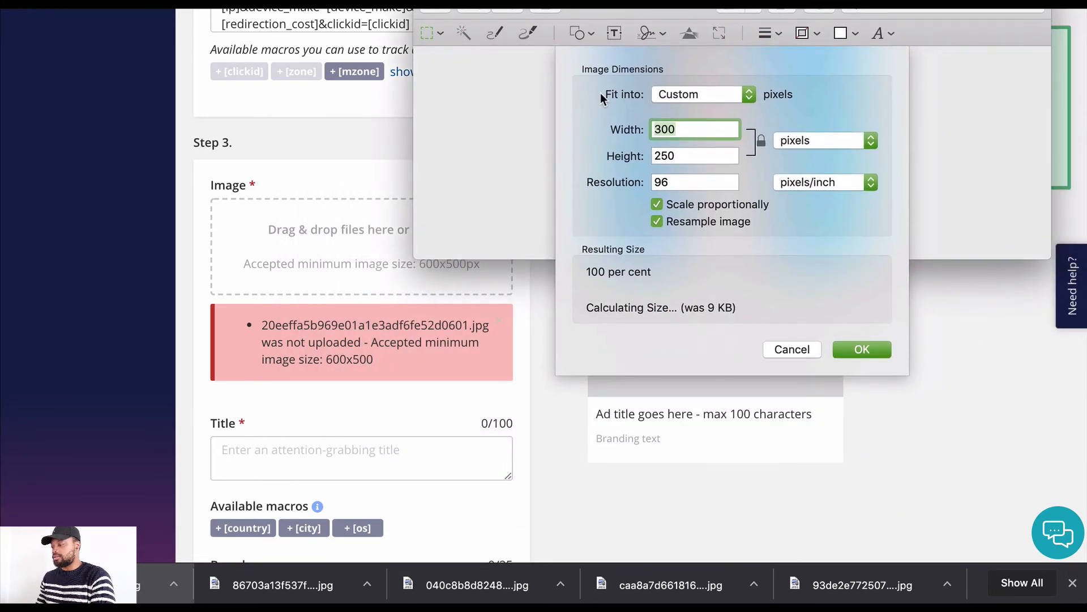
type("600")
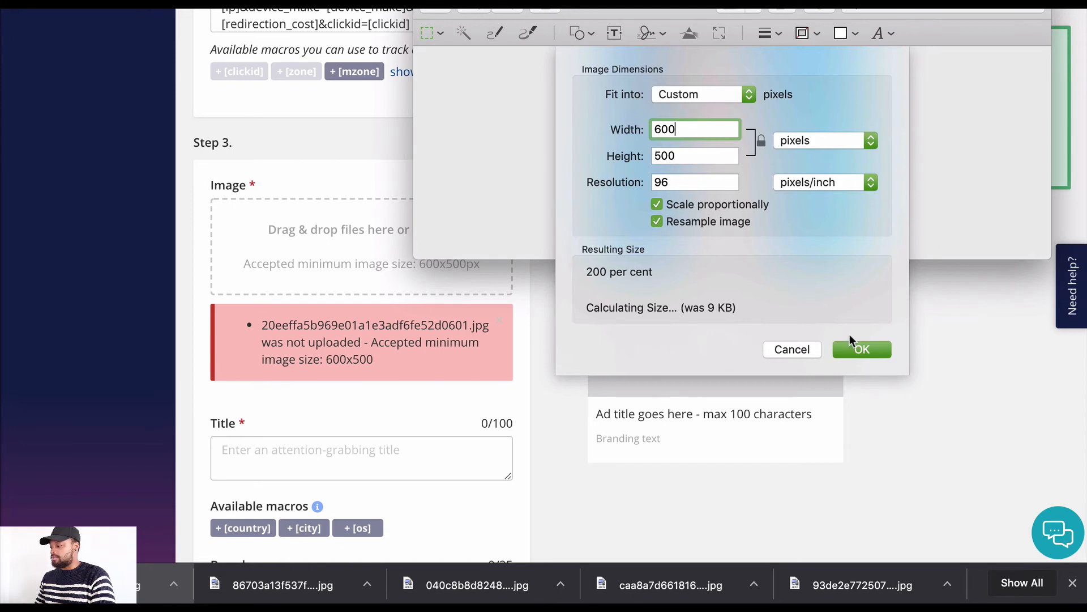
left_click(858, 350)
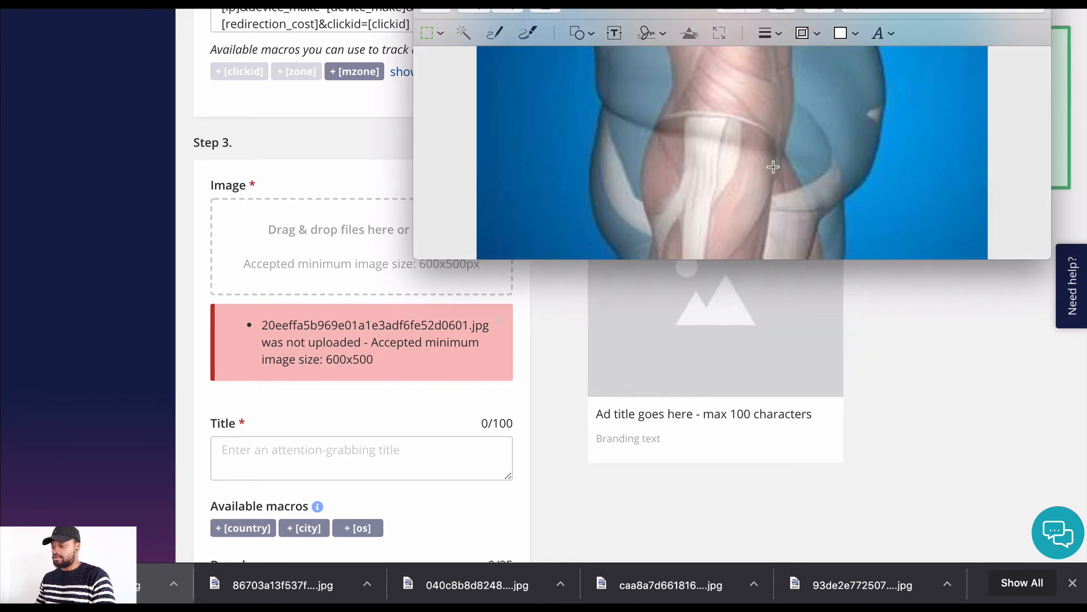
Upload the resized body-anatomy banner to the Adcash creative with the default crops
left_click_drag(130, 577, 359, 209)
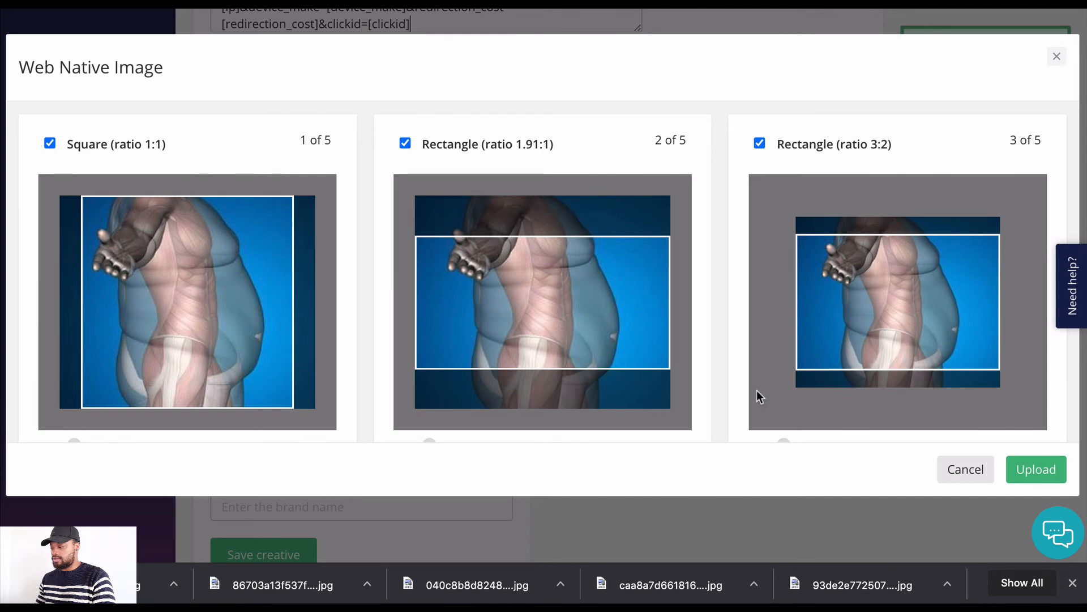
scroll(727, 393, "down", 7)
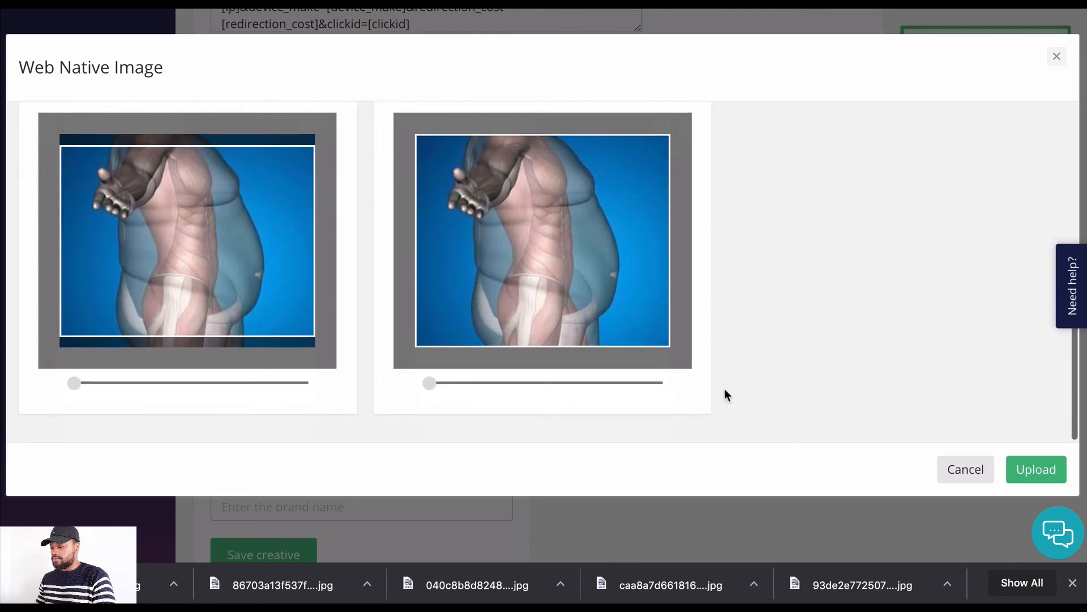
left_click(1030, 470)
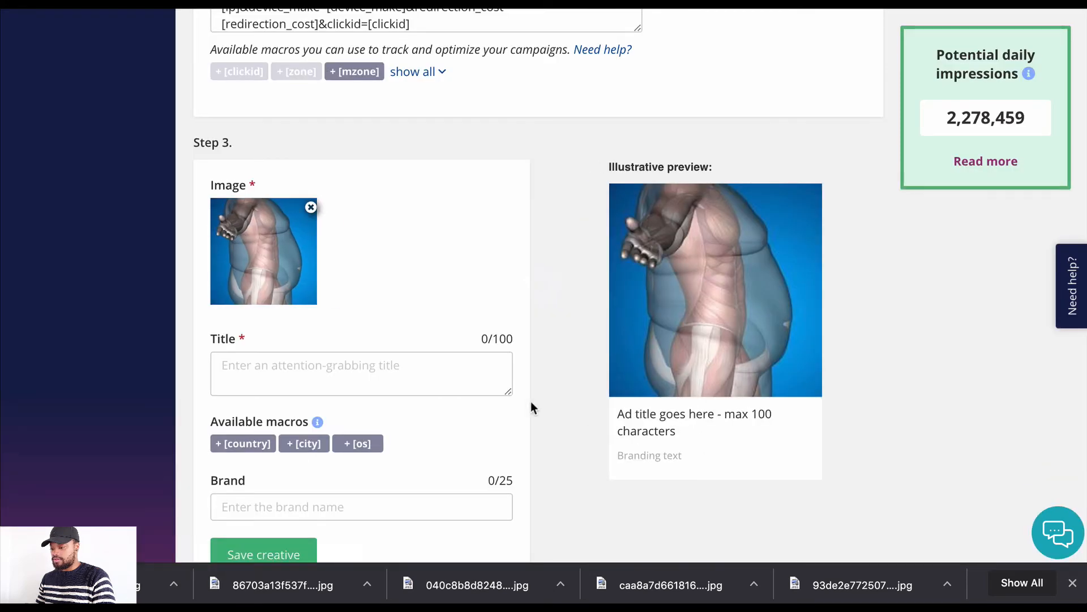
Copy the headline "One Cup of This (Before Bed) Burns Belly Fat Like Crazy!" from AdPlexity into the Adcash creative's title
scroll(375, 276, "down", 5)
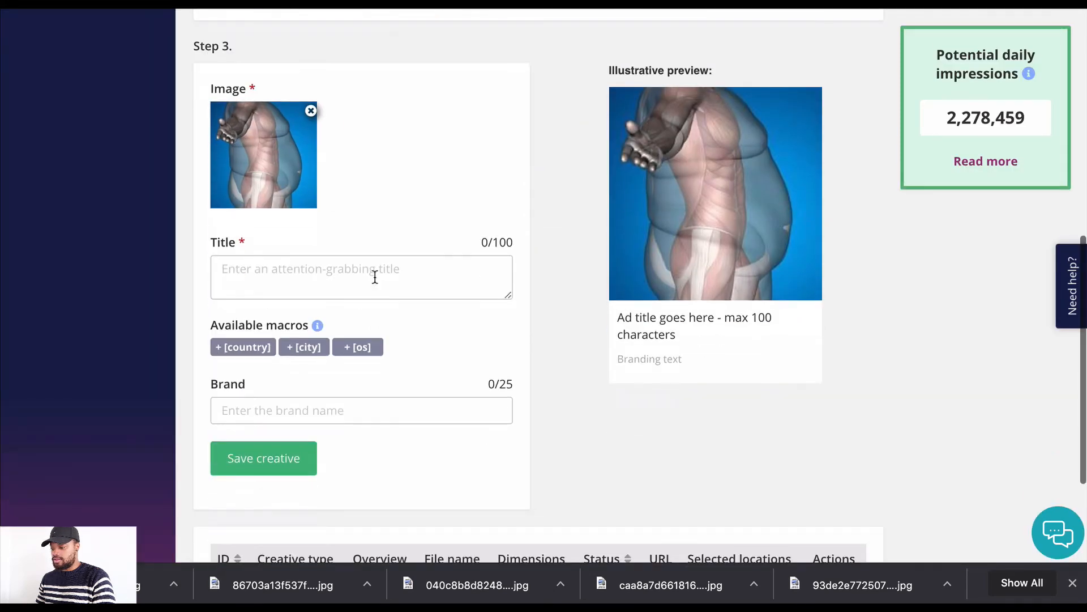
scroll(375, 277, "up", 3)
scroll(375, 276, "up", 1)
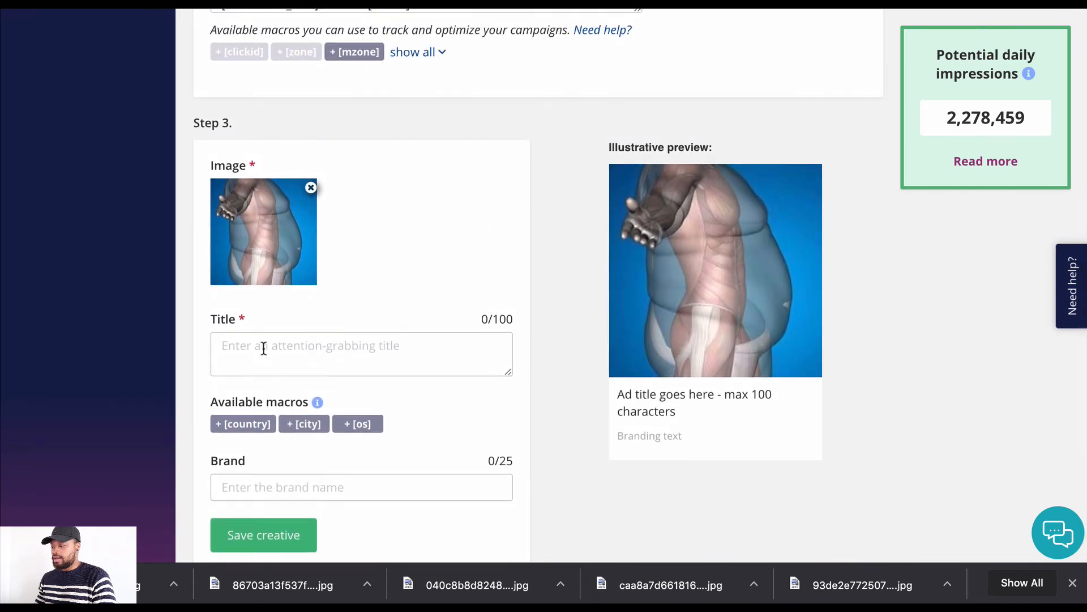
key("ctrl+Tab")
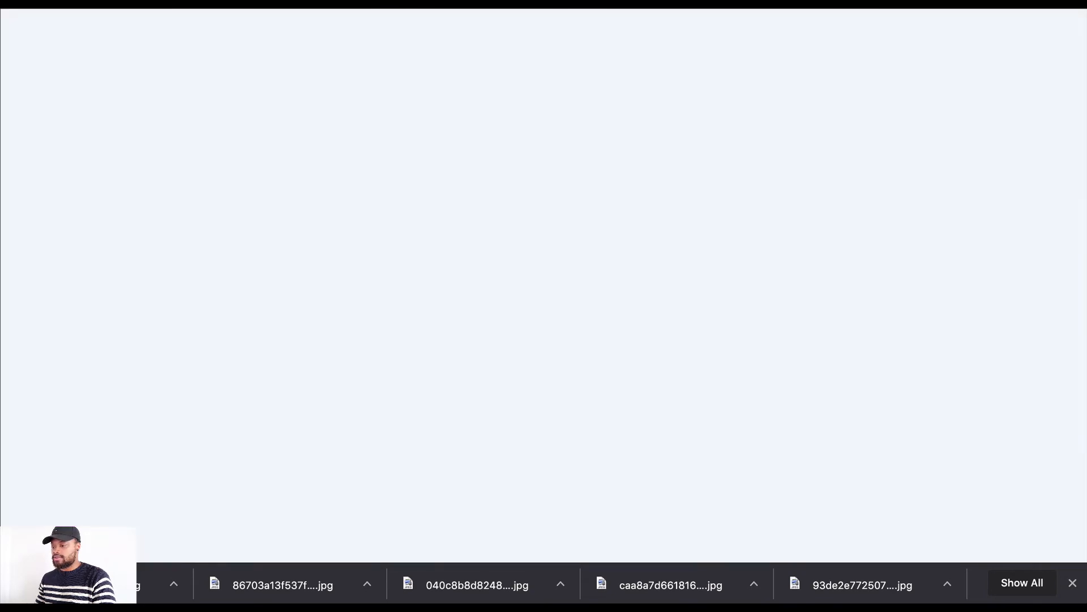
key("ctrl+Tab")
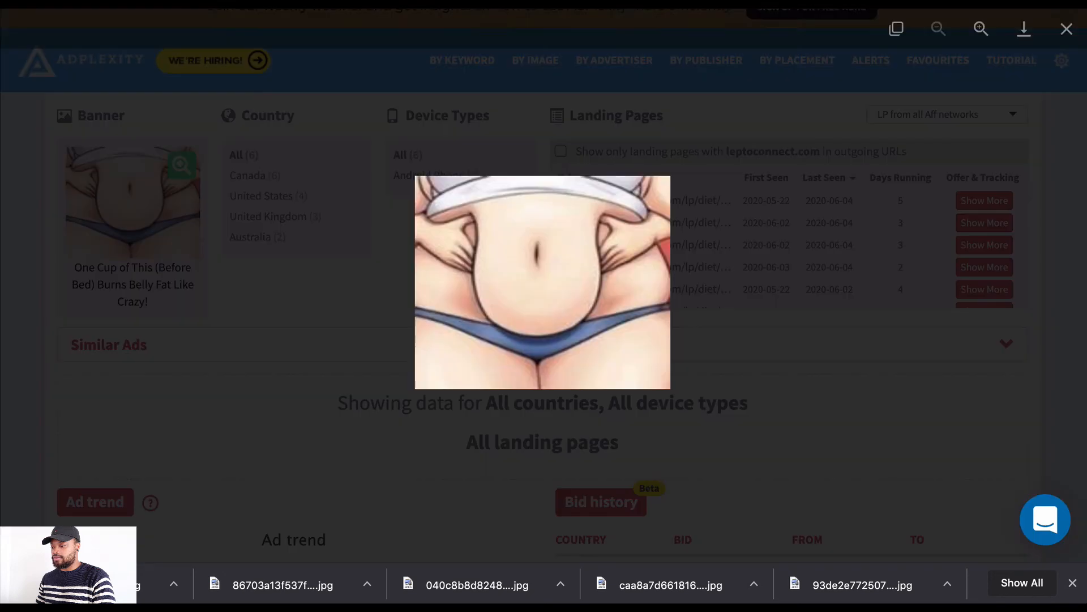
left_click(198, 249)
left_click_drag(163, 301, 72, 265)
key("super+c")
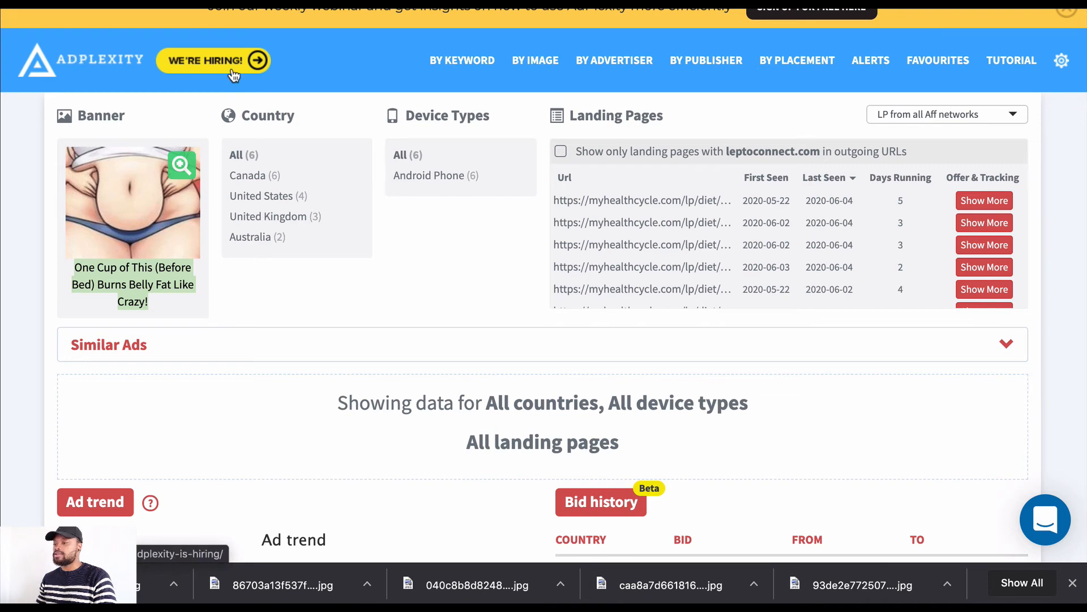
key("ctrl+shift+Tab")
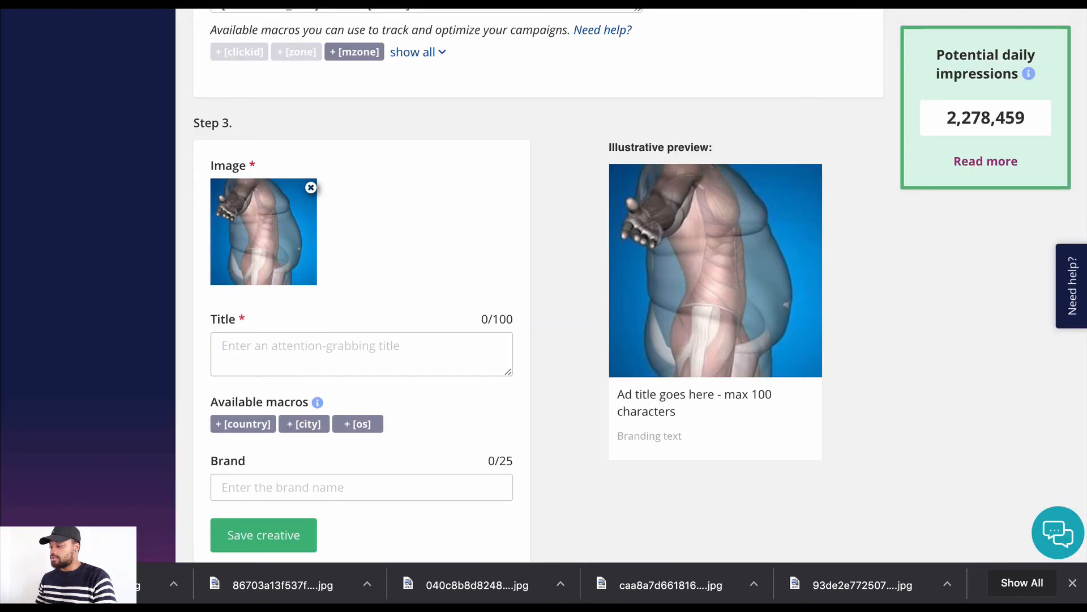
key("super+v")
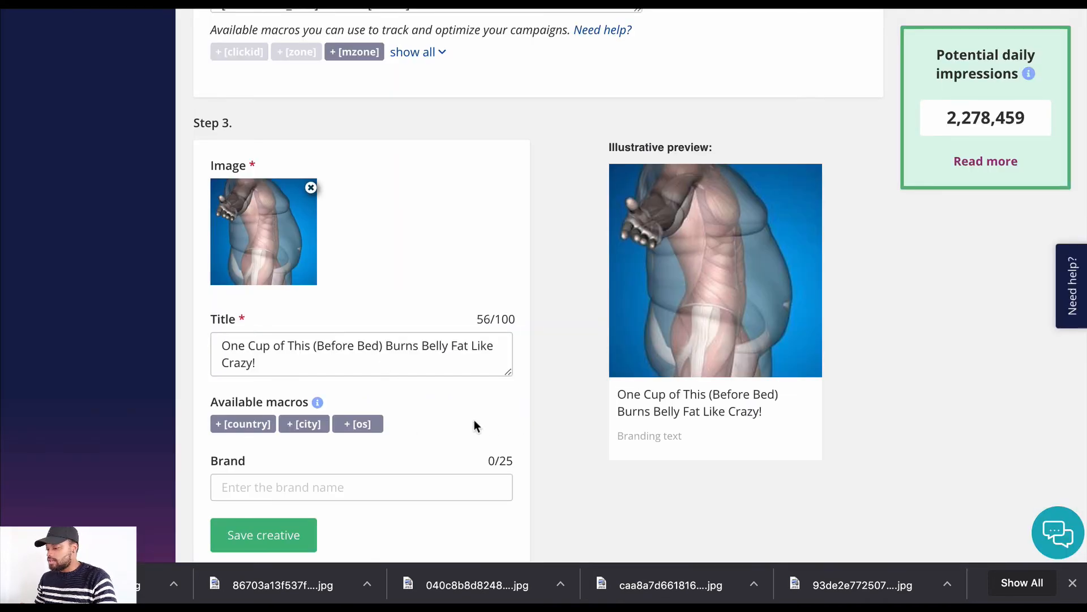
Set the creative's brand to Leptoconnect and save the creative
scroll(369, 403, "down", 3)
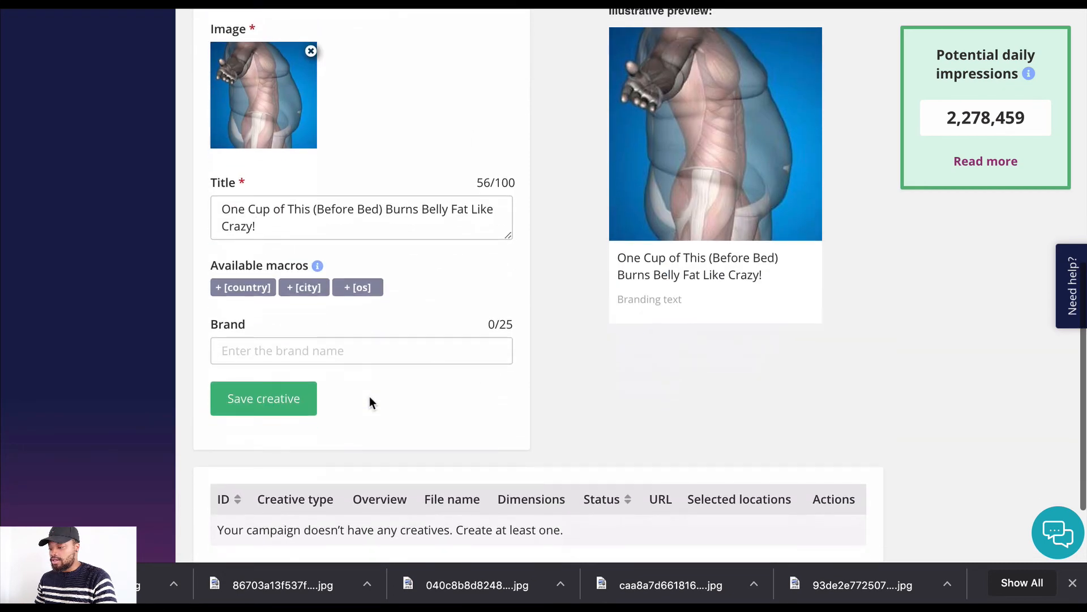
left_click(308, 354)
type("Leptoconnecr")
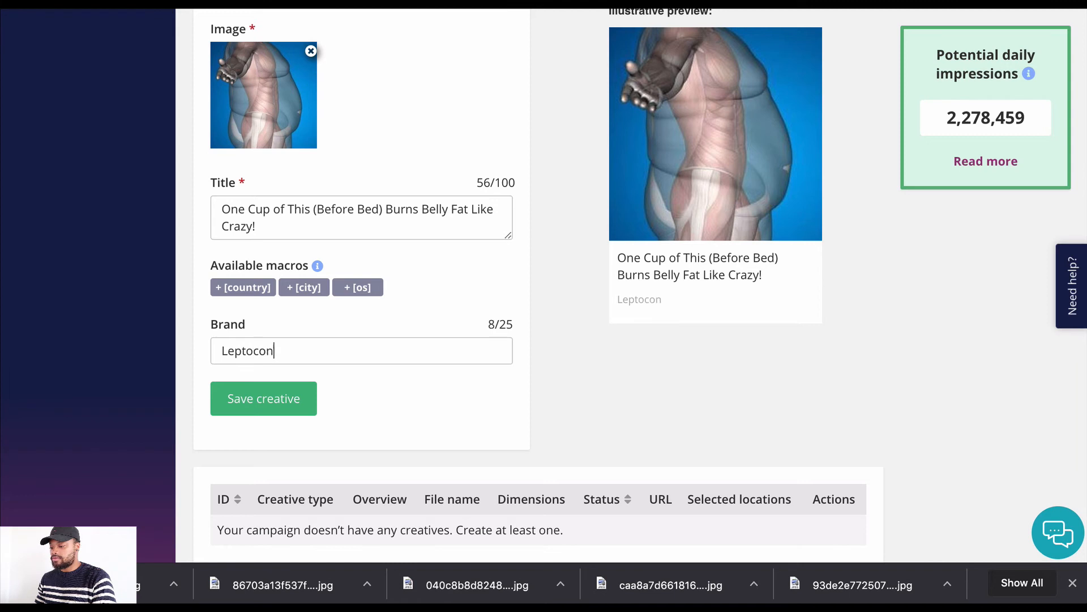
left_click(284, 405)
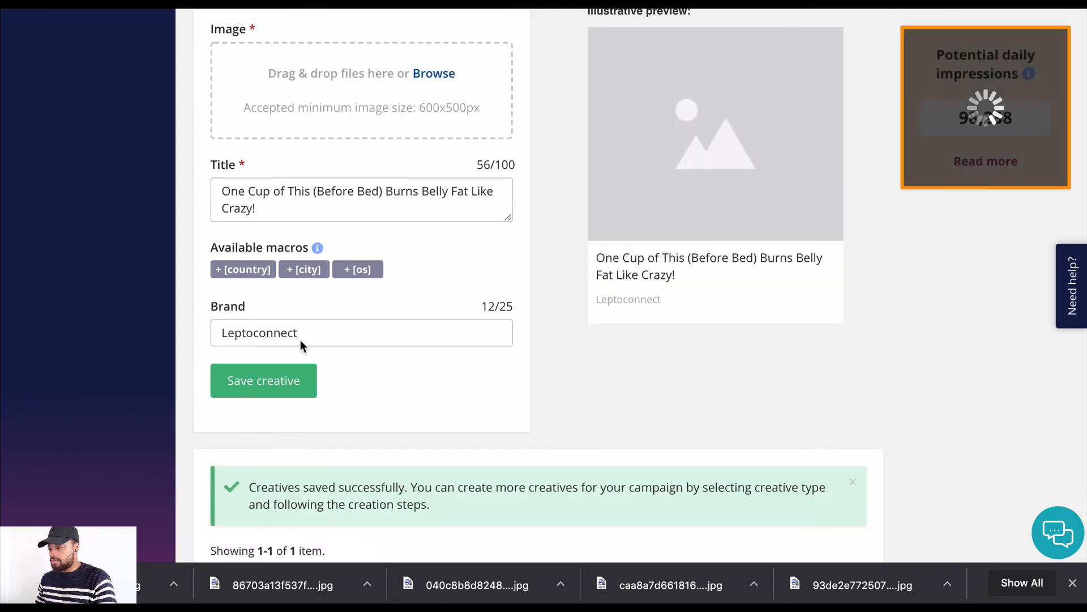
Open the downloaded boiled-egg banner in Preview, resize it proportionally to 667 by 500 pixels and save it
left_click_drag(290, 594, 371, 137)
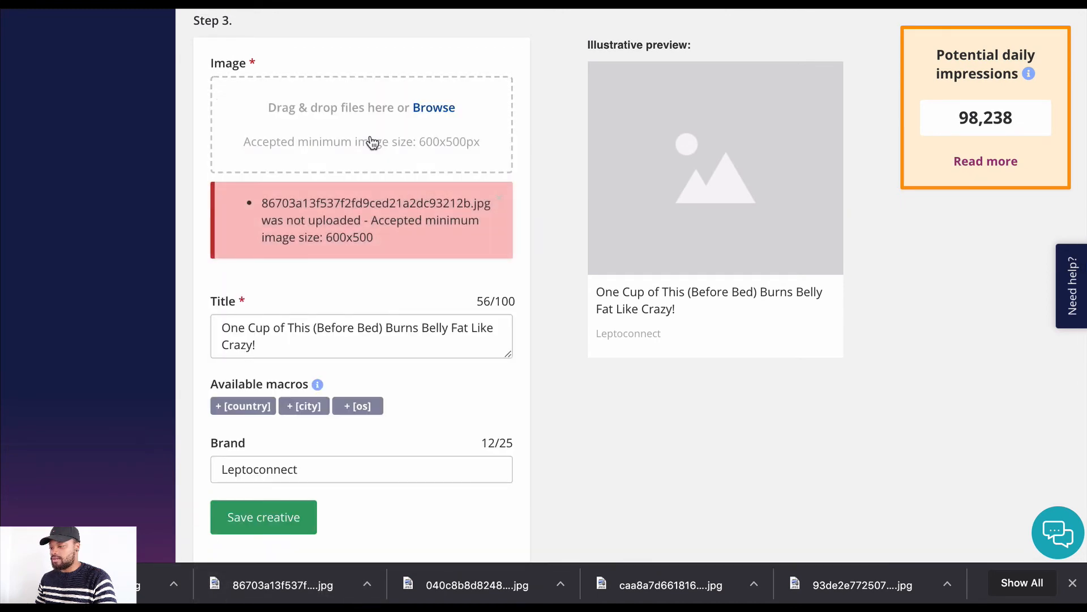
left_click(318, 568)
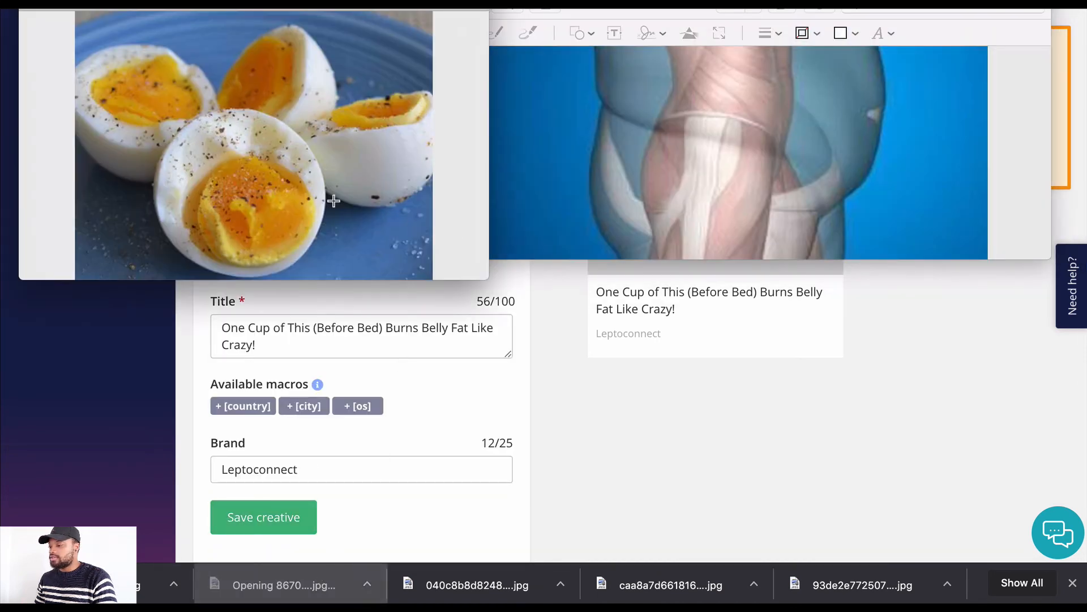
left_click_drag(341, 1, 579, 89)
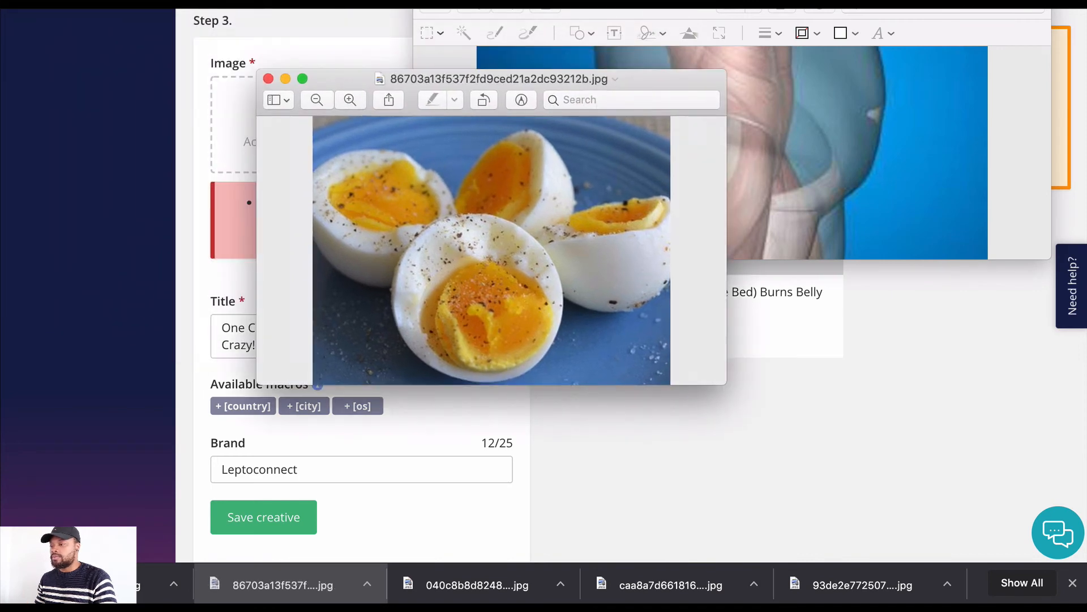
left_click(264, 1)
left_click(296, 11)
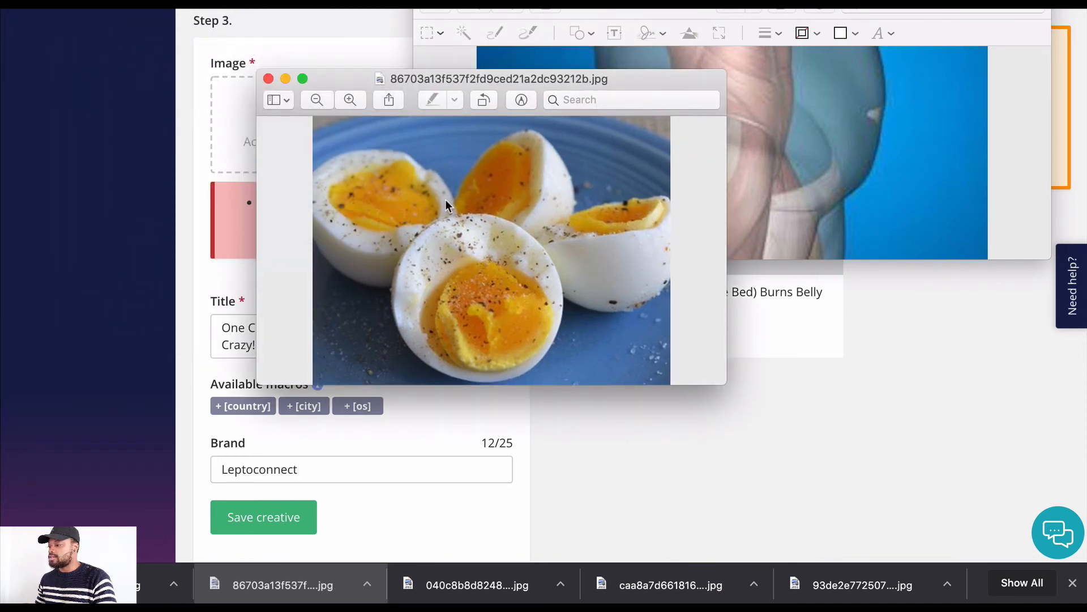
type("600")
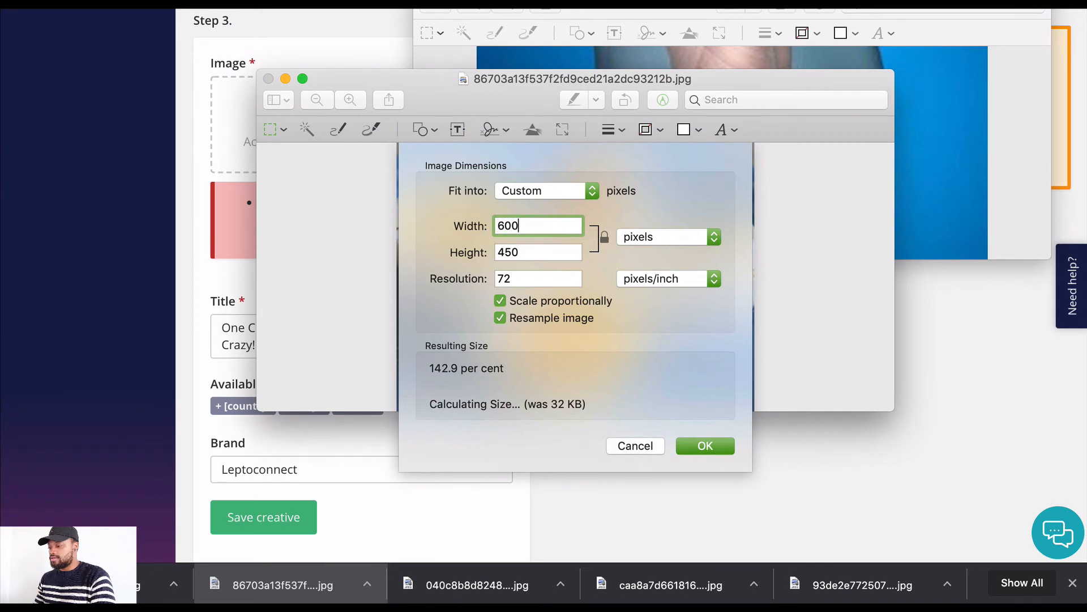
key("Tab")
type("500")
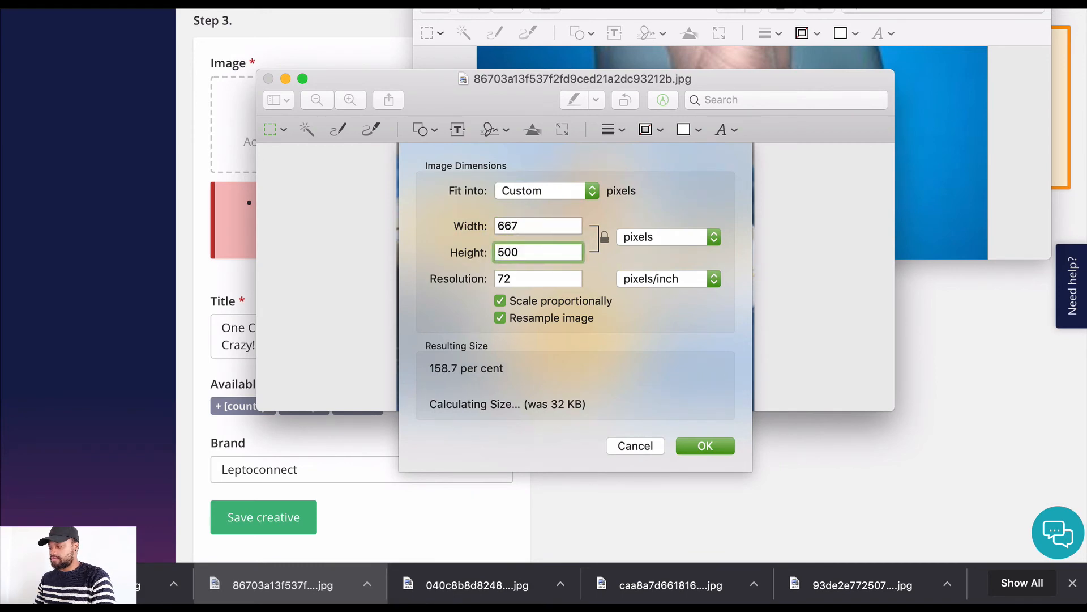
left_click(702, 445)
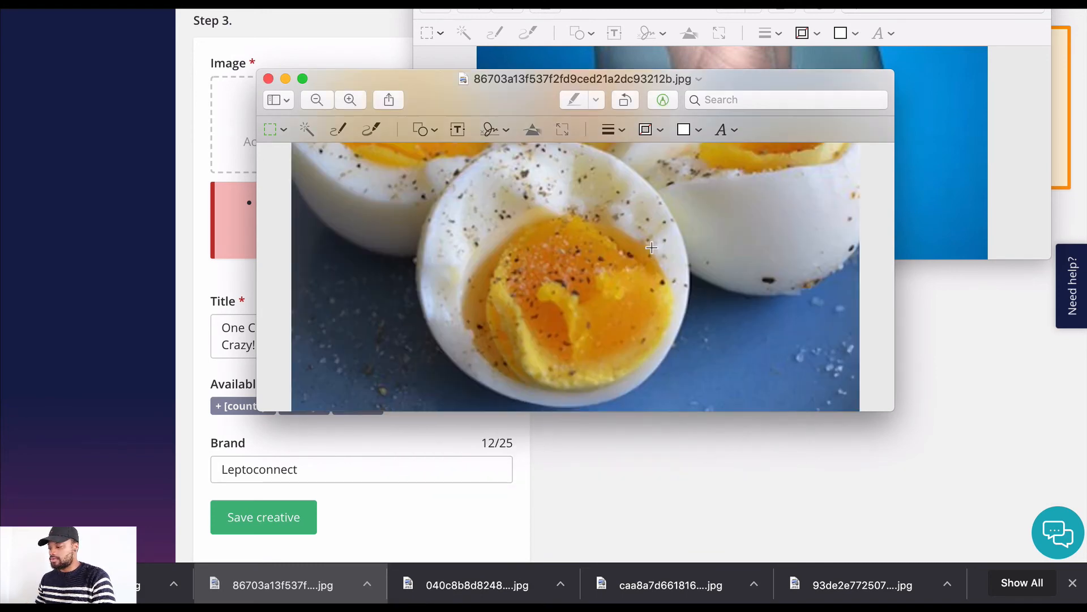
key("super+s")
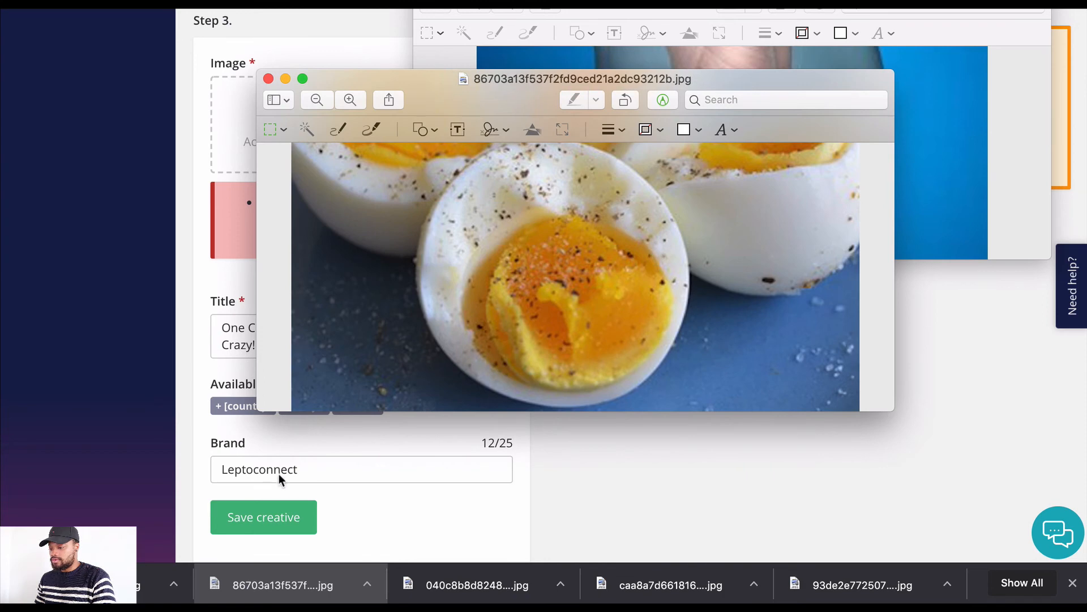
Upload the resized boiled-egg banner with the default crops and save it as another creative with the same title and brand
left_click(185, 454)
left_click_drag(243, 578, 377, 147)
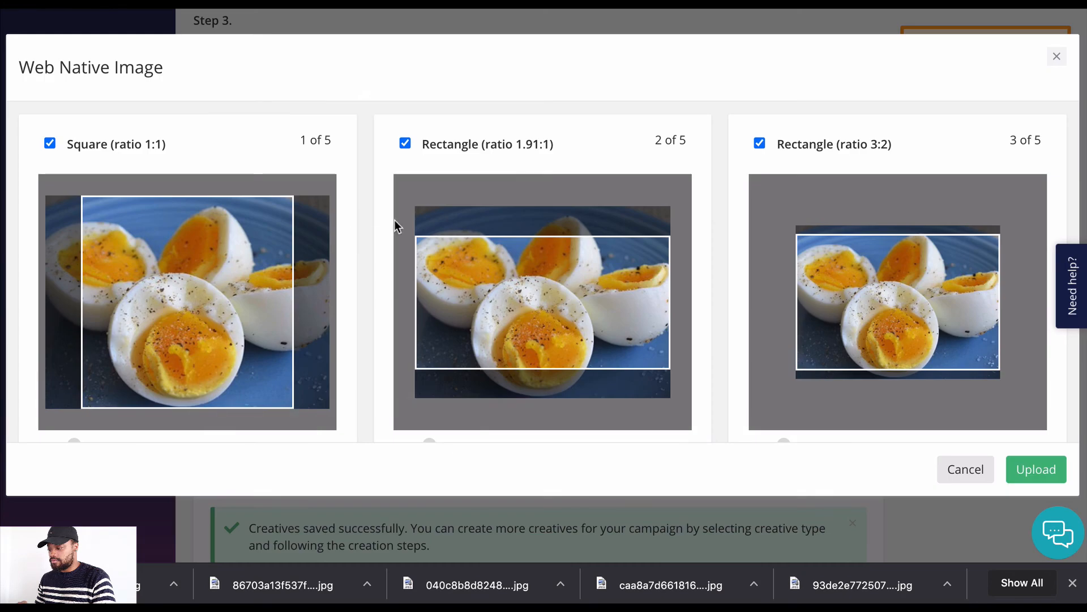
left_click(1038, 468)
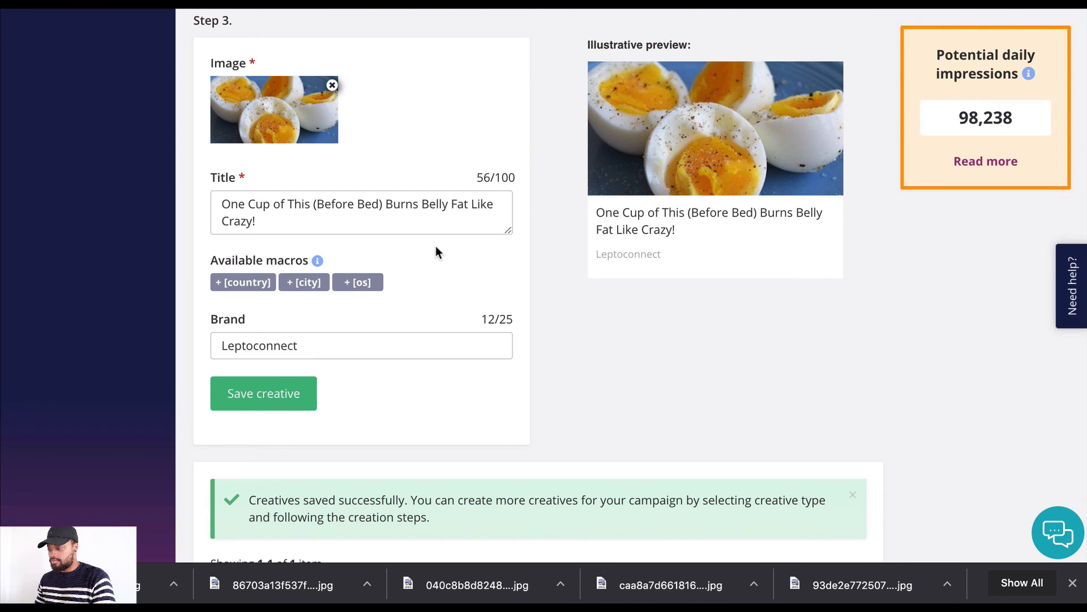
left_click(243, 396)
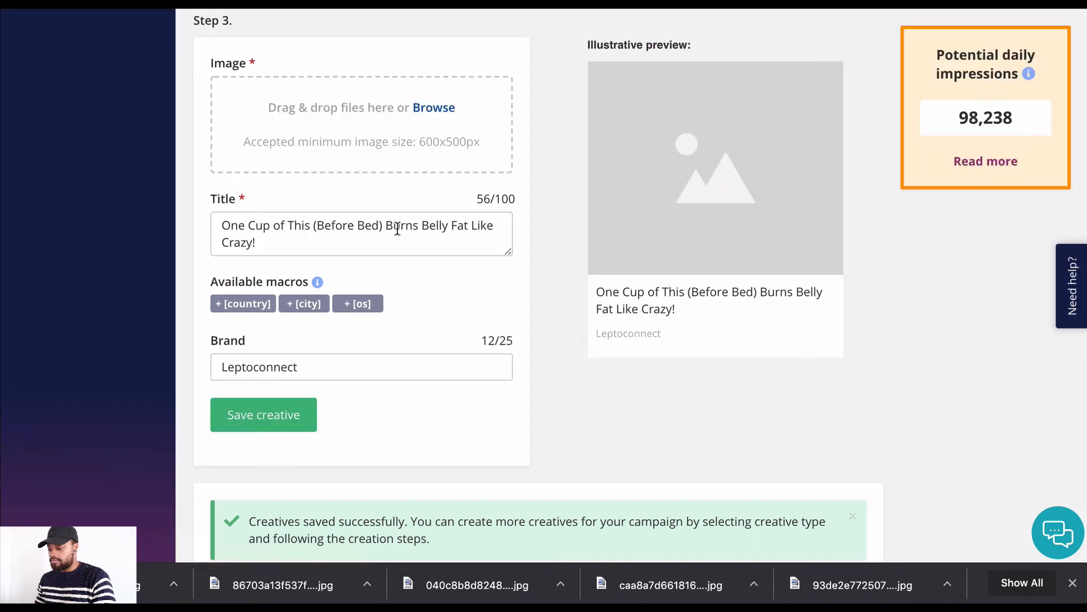
Open the downloaded banner of the woman in blue in Preview, resize it proportionally to 600 by 500 pixels and save it
left_click_drag(514, 590, 454, 569)
left_click(454, 570)
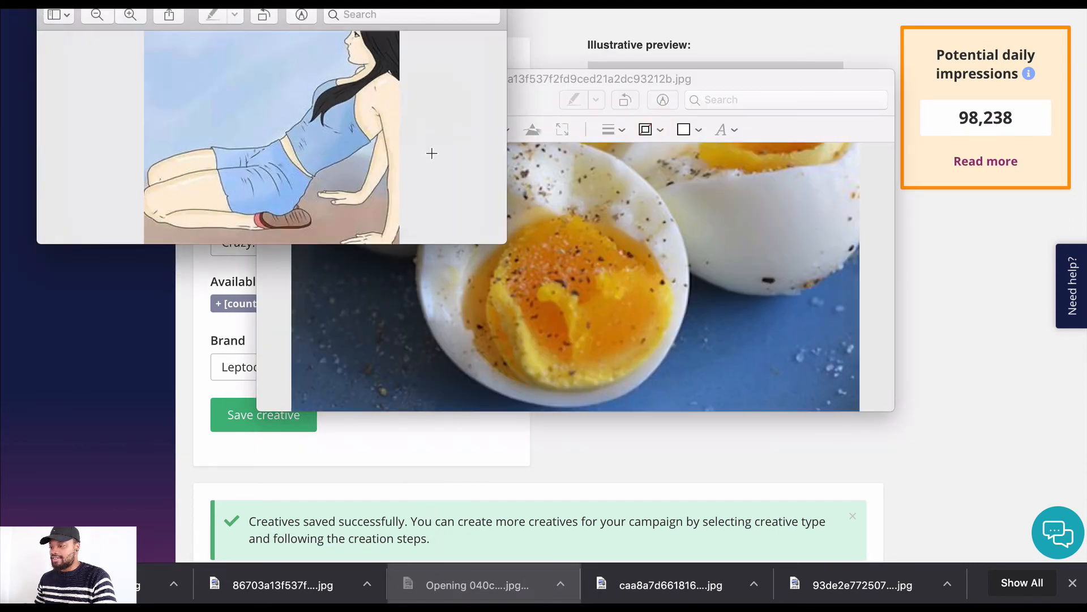
left_click_drag(416, 1, 525, 81)
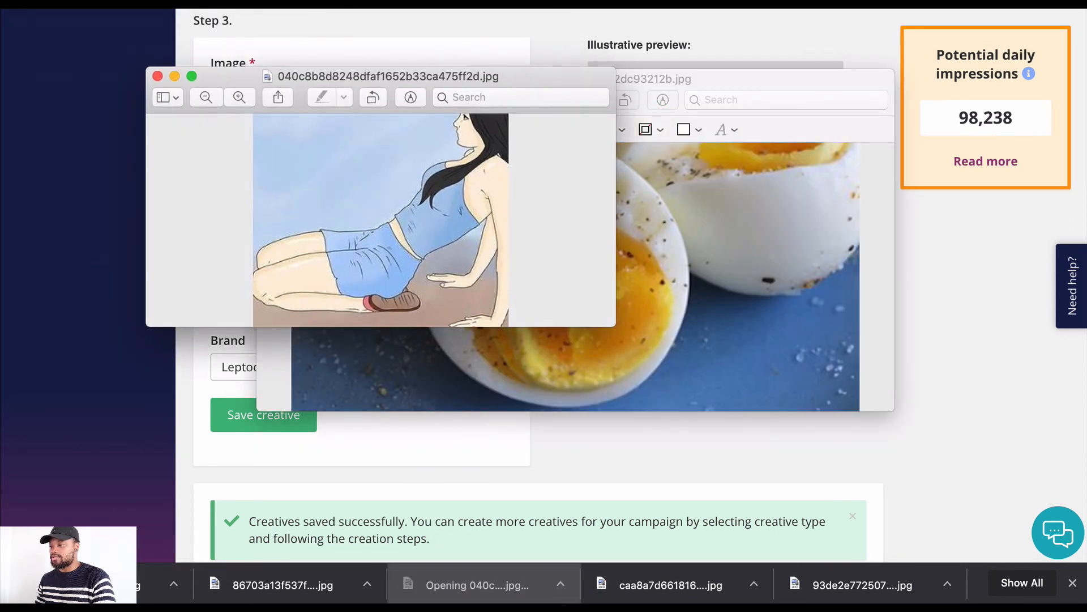
left_click(261, 3)
left_click(330, 16)
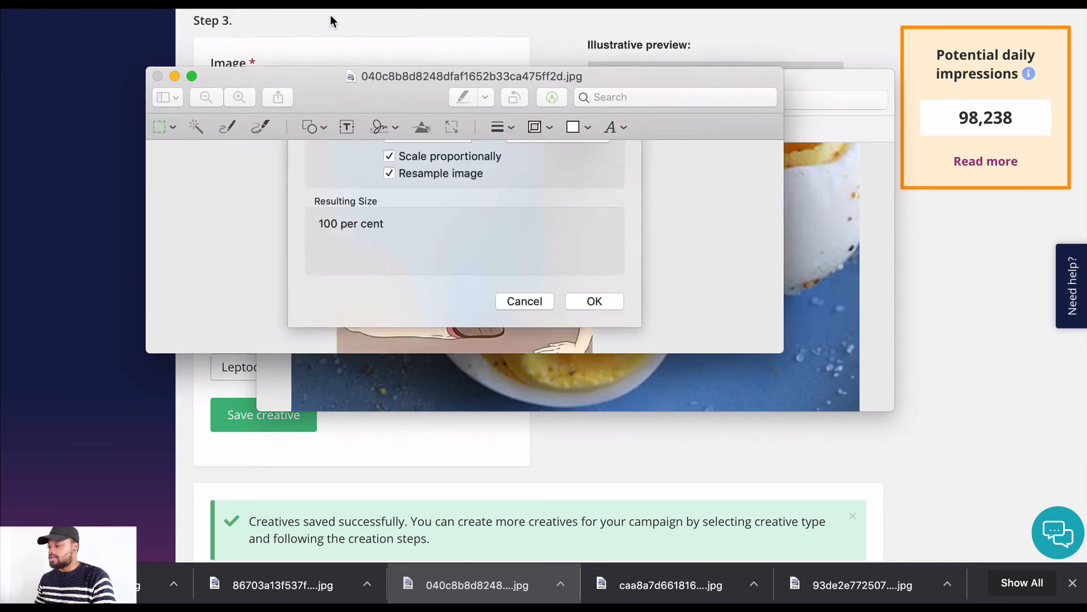
double_click(418, 250)
type("500")
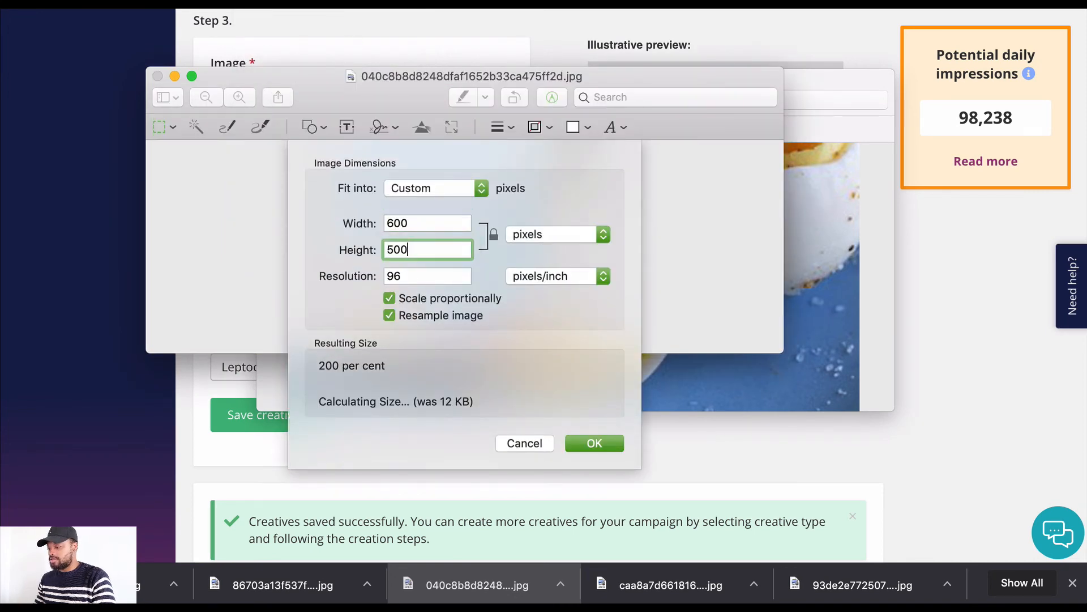
left_click(594, 443)
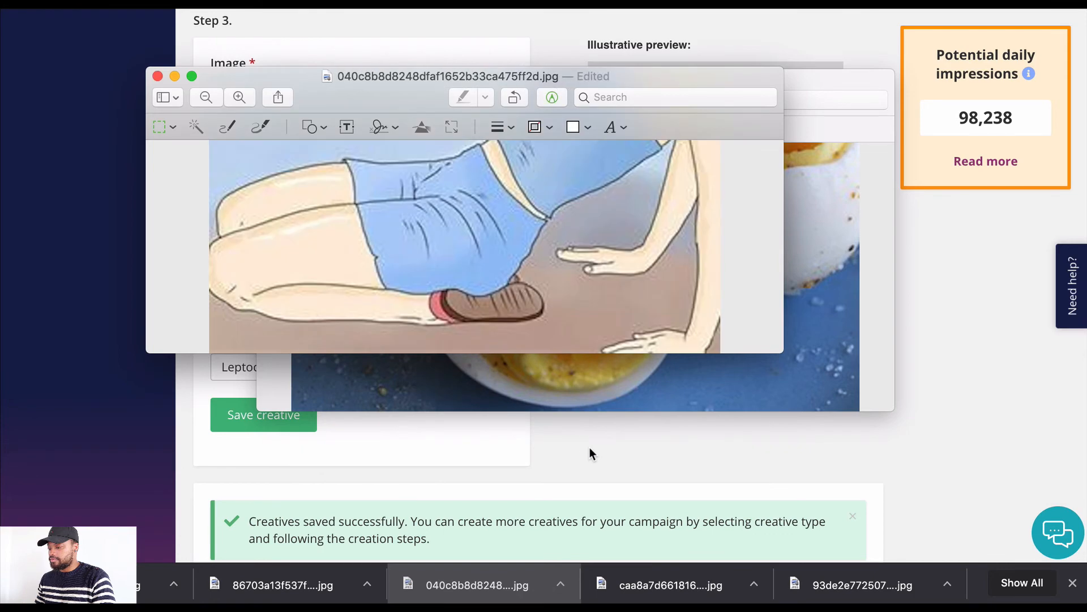
left_click(516, 462)
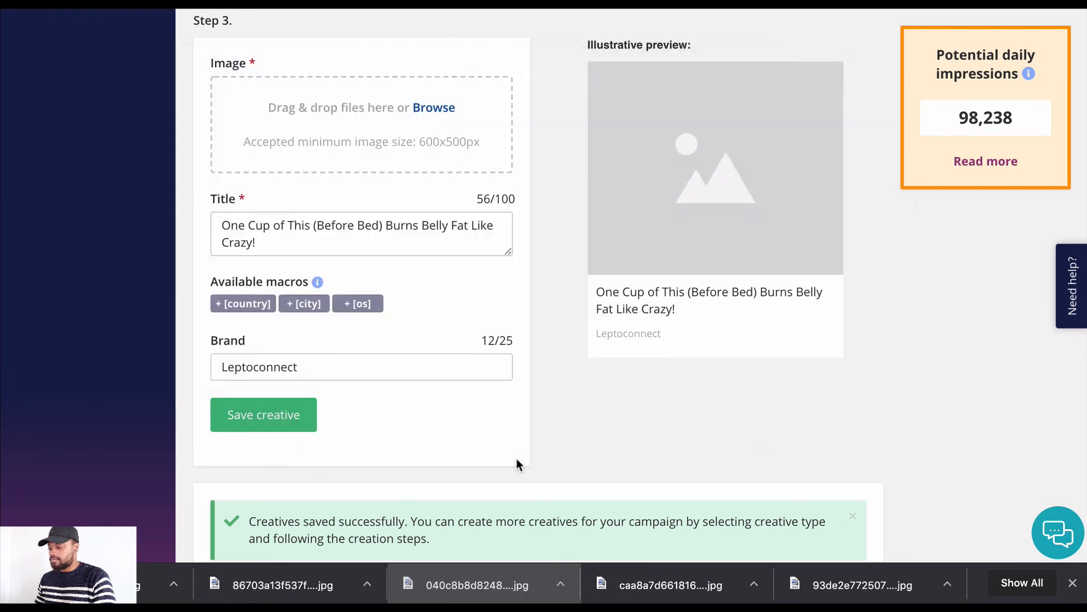
Upload the resized woman-in-blue banner with the default crops and save it as another creative with the same title and brand
left_click_drag(506, 592, 398, 125)
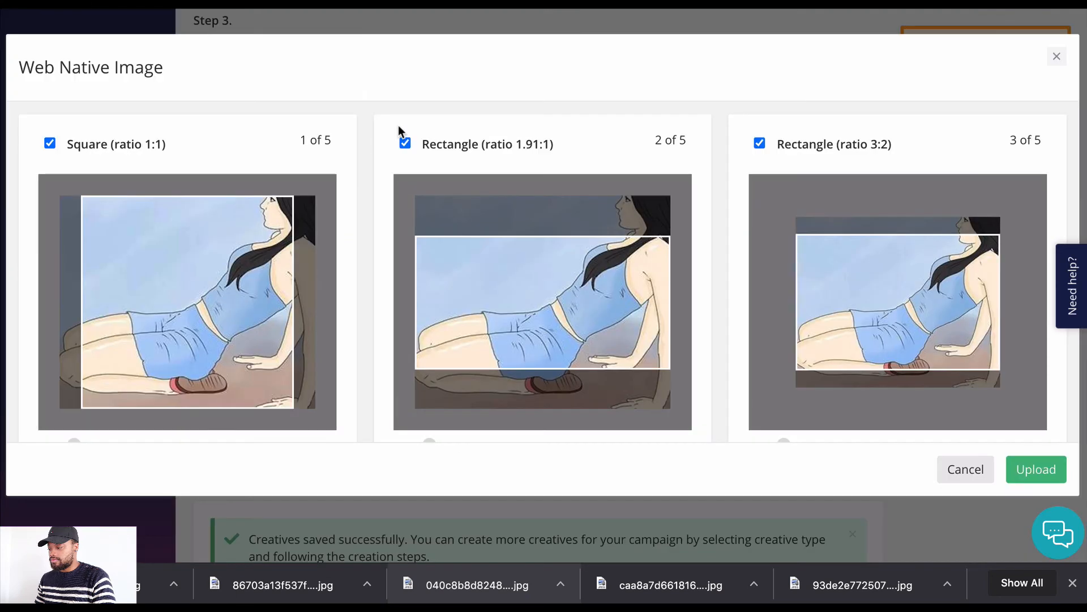
left_click(1048, 477)
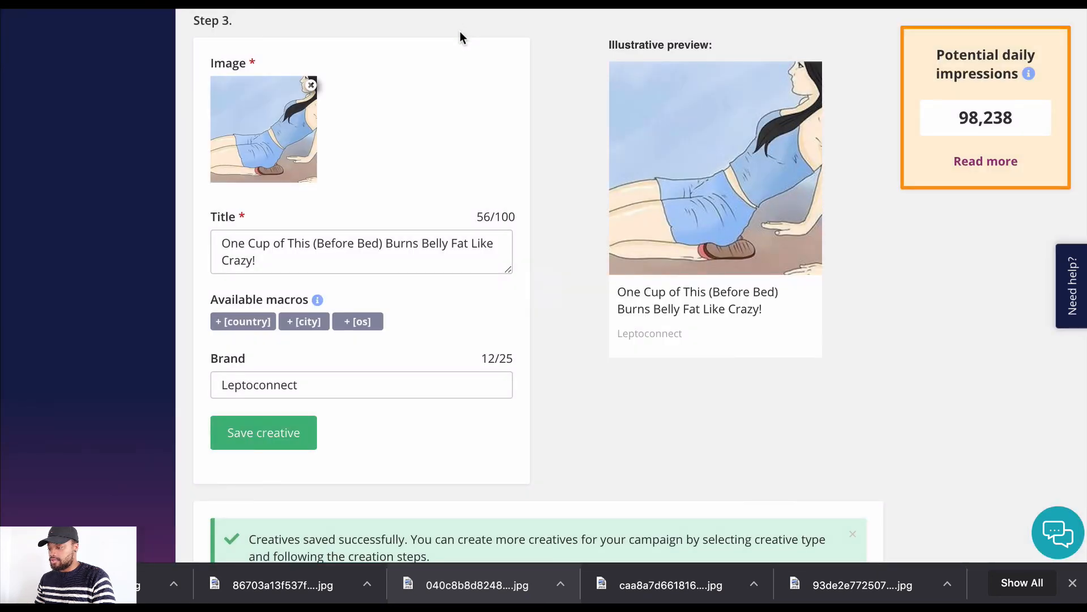
left_click(275, 435)
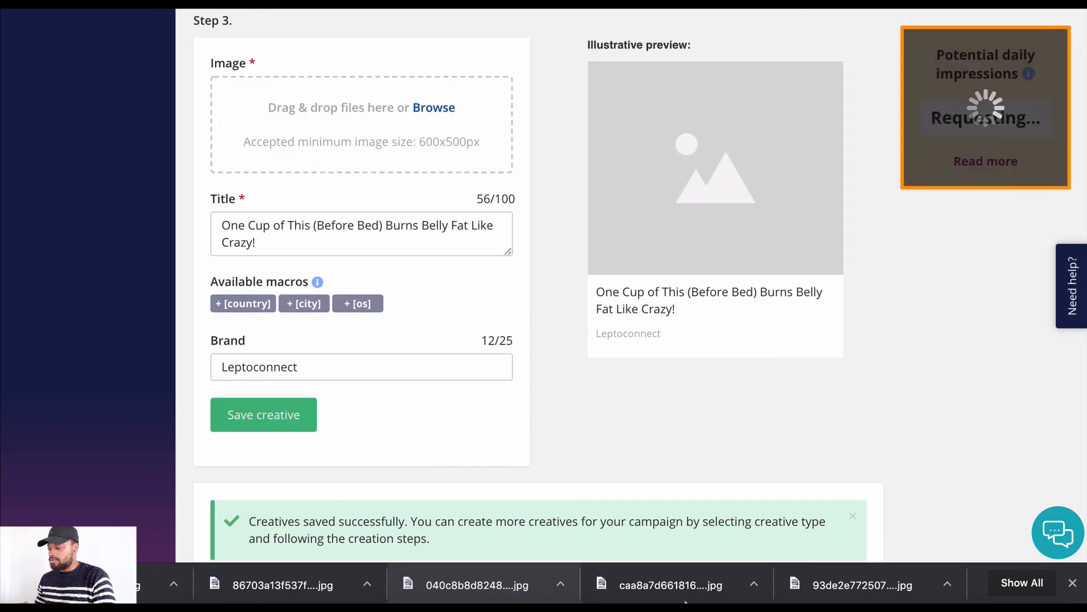
Open the downloaded honeycomb-drink banner in Preview, close the previous image, resize the banner proportionally to 600 by 500 pixels and save it
mouse_move(681, 591)
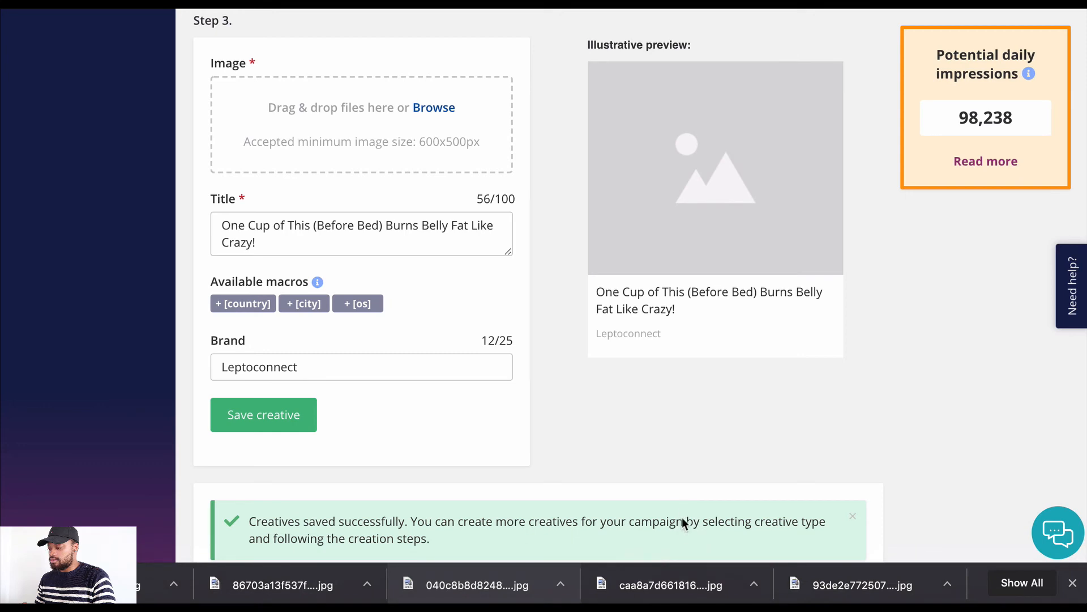
left_click(680, 573)
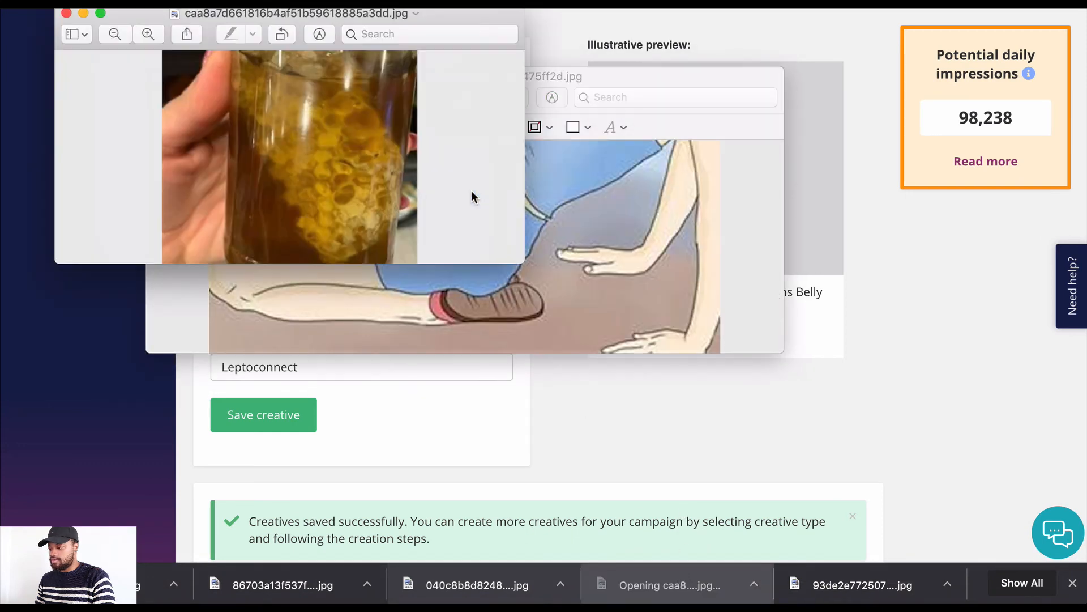
left_click(579, 77)
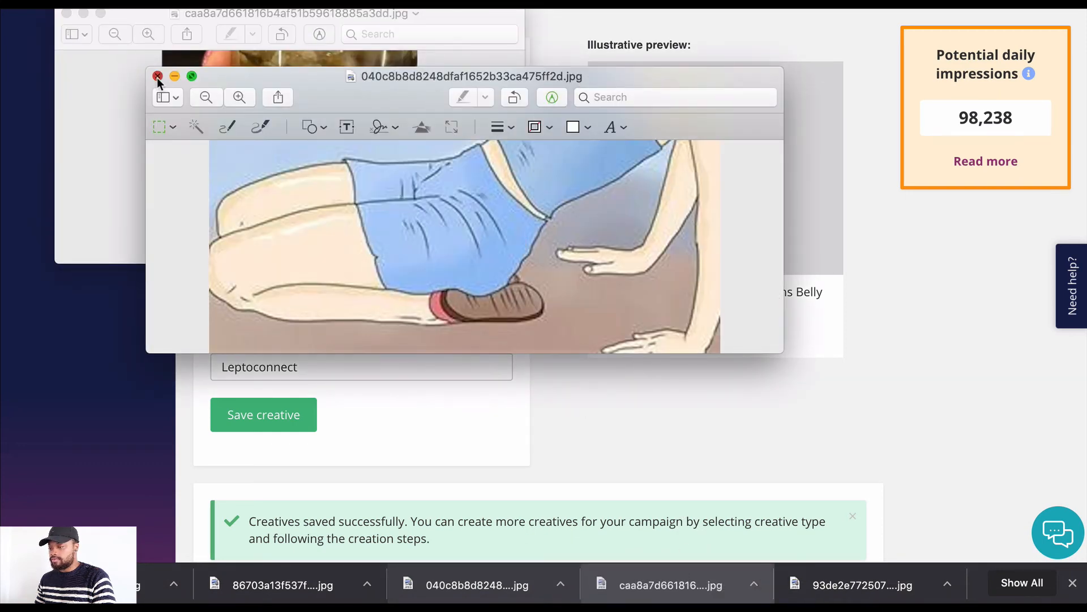
left_click(157, 76)
left_click_drag(133, 13, 225, 132)
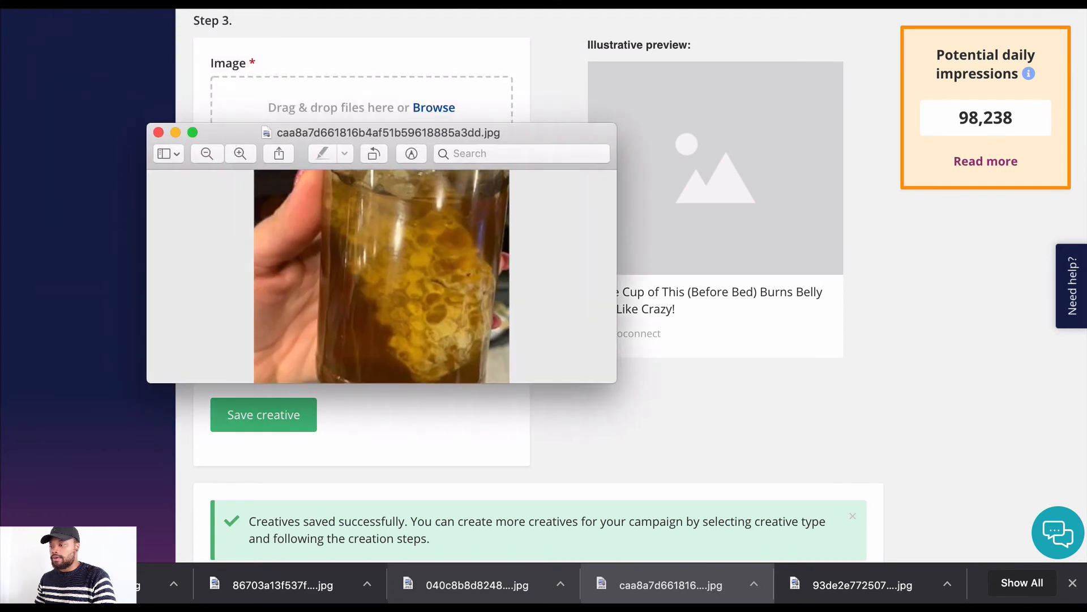
left_click(263, 1)
left_click(321, 13)
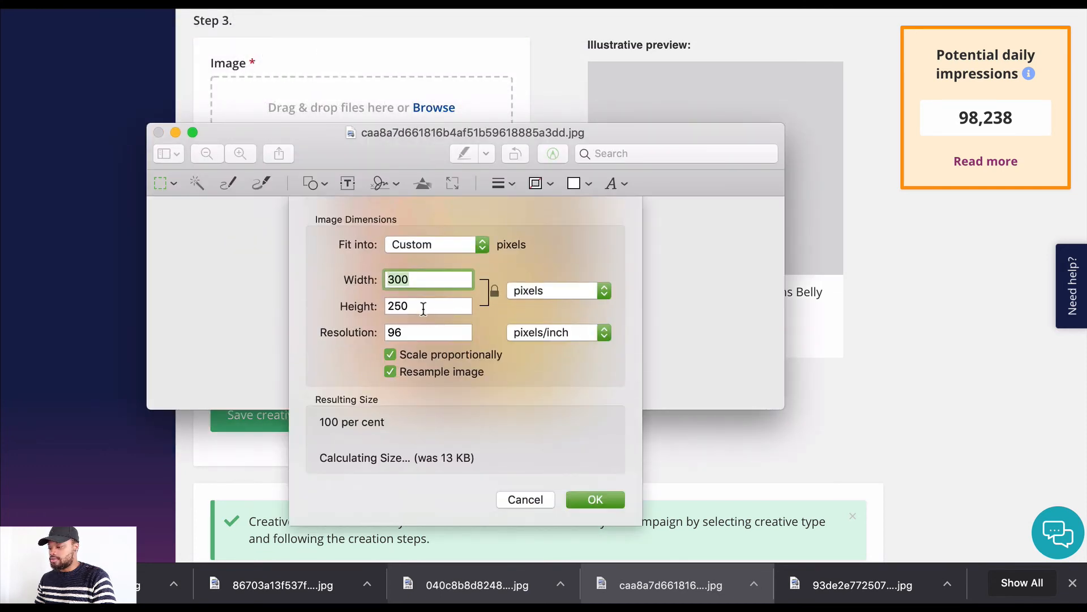
double_click(423, 306)
type("500")
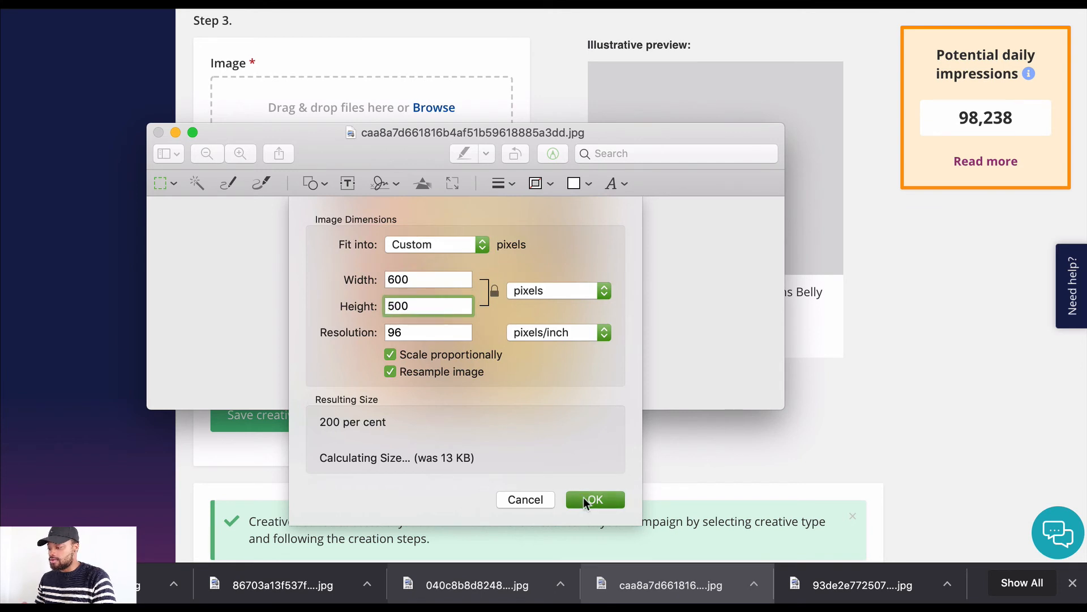
left_click(586, 501)
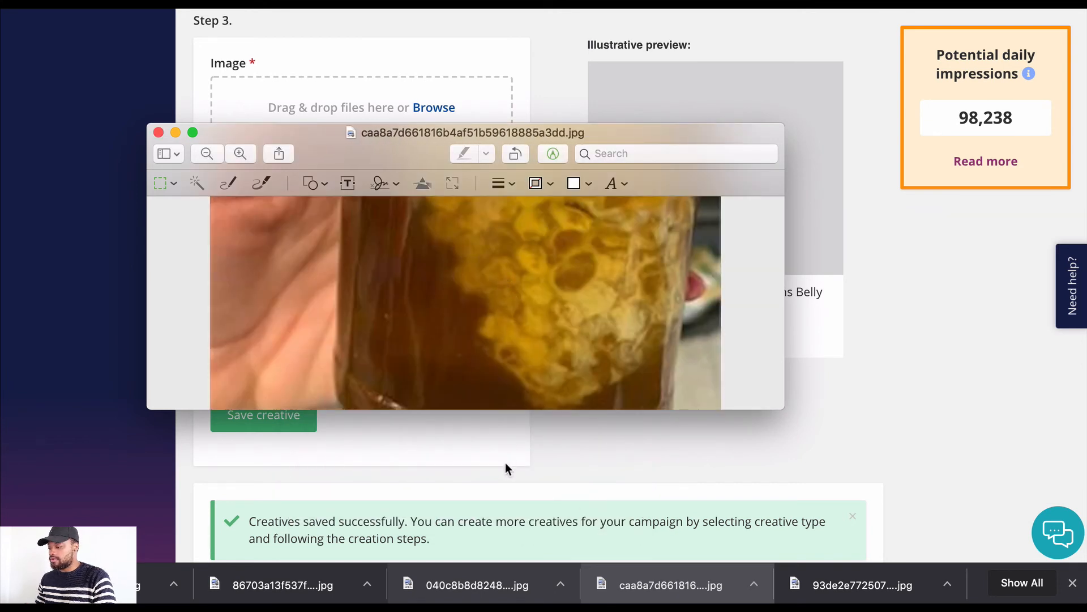
key("super+w")
Upload the resized honeycomb-drink banner with the default crops and save it as another creative with the same title and brand
left_click_drag(676, 567, 434, 198)
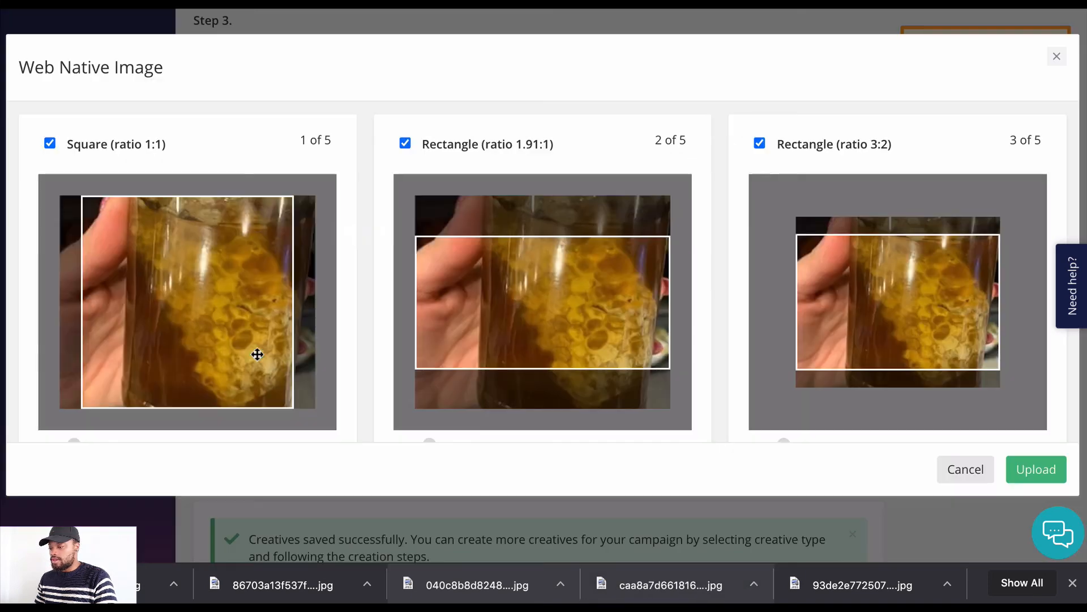
left_click(1033, 474)
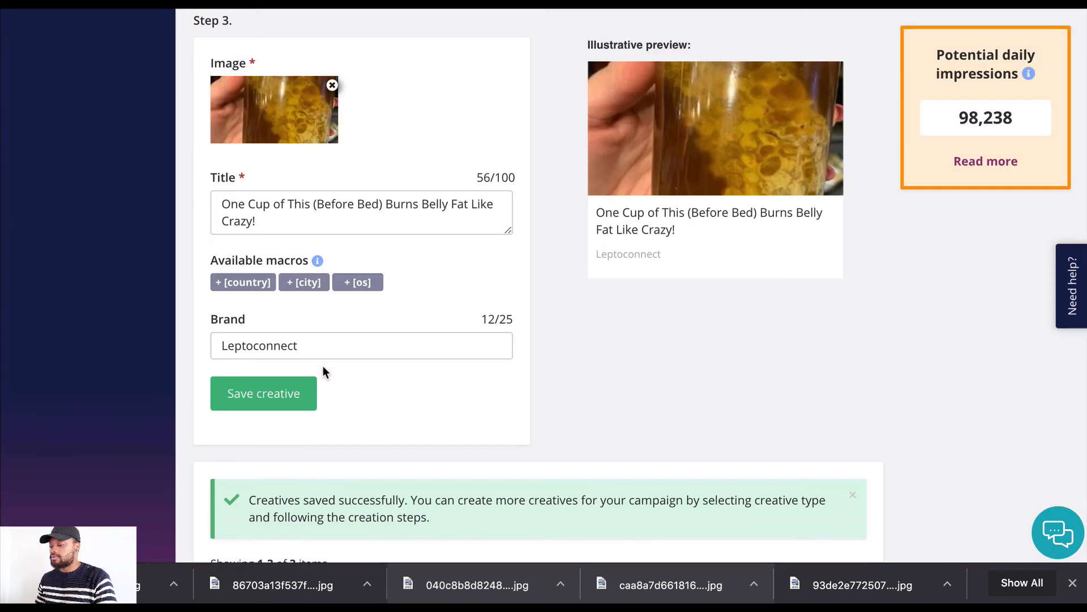
left_click(289, 395)
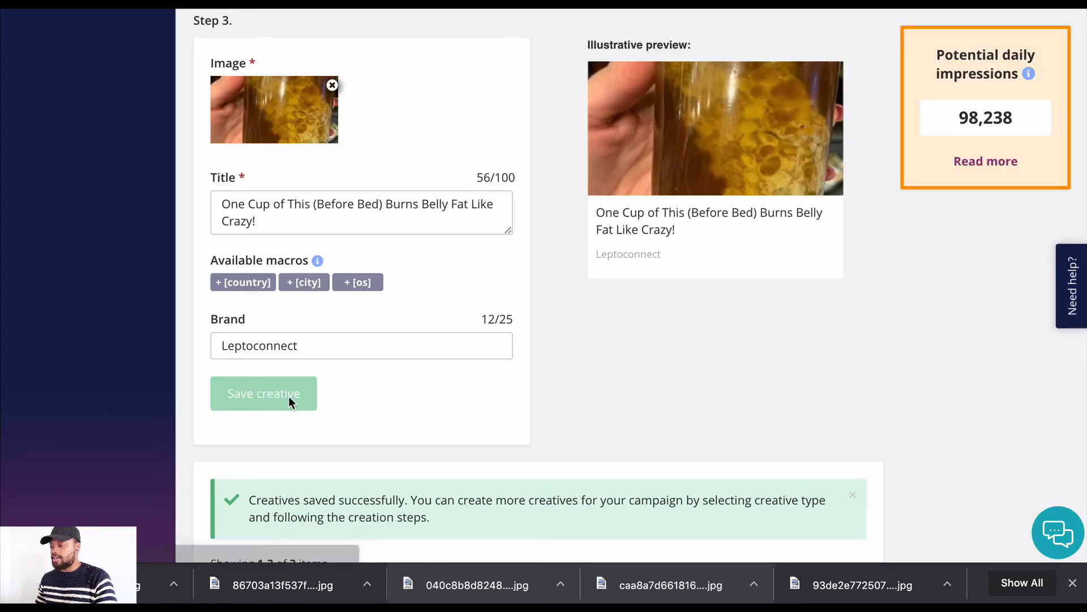
Open the downloaded belly-illustration banner in Preview, resize it proportionally to 600 by 500 pixels and save it
left_click(844, 586)
left_click(844, 586)
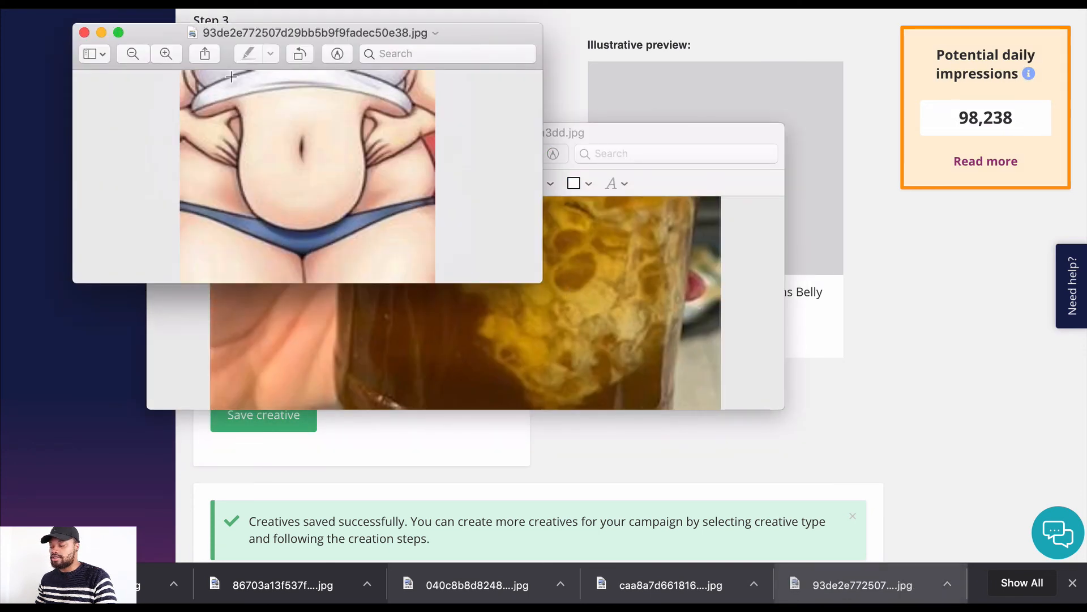
left_click(259, 9)
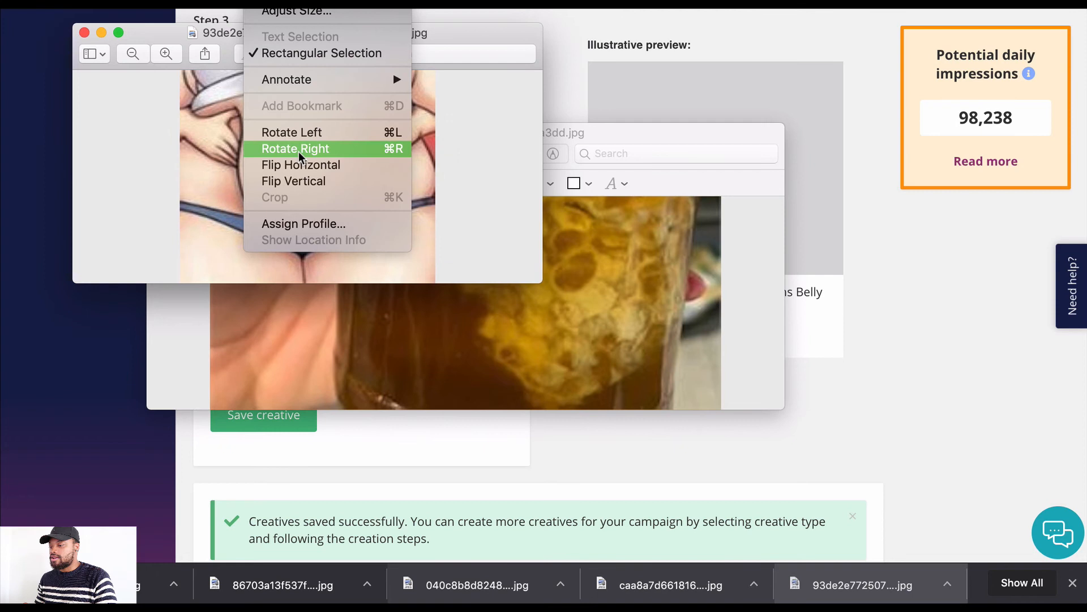
left_click(307, 16)
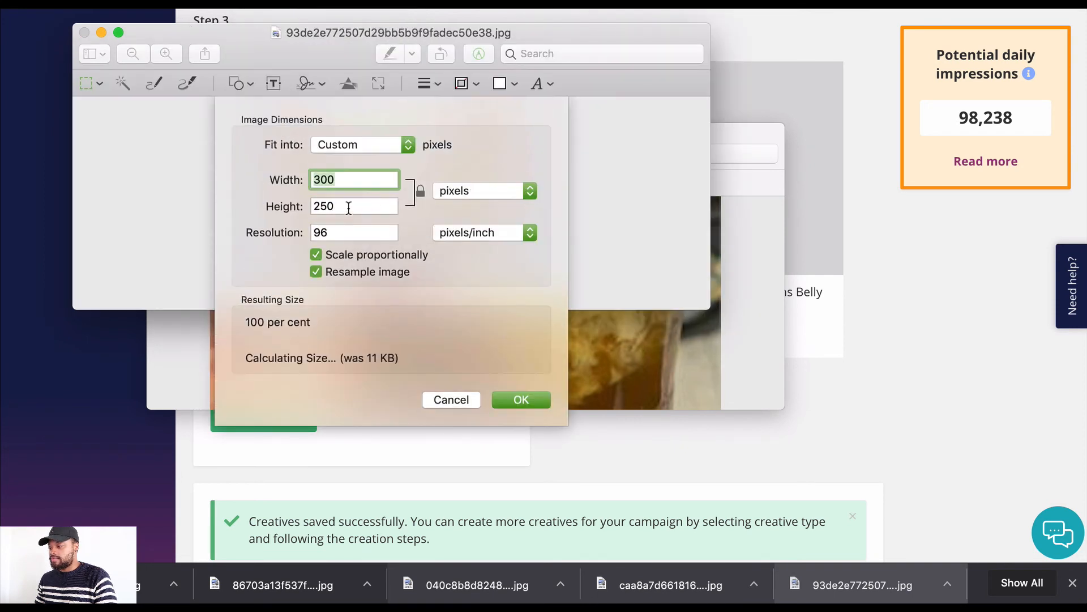
double_click(349, 207)
type("500")
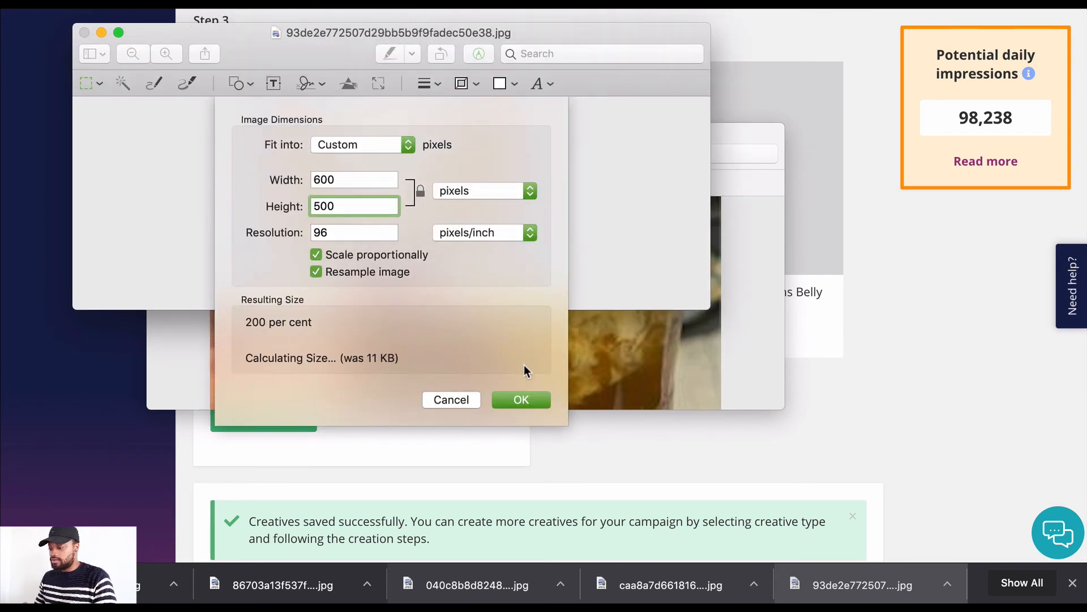
left_click(521, 400)
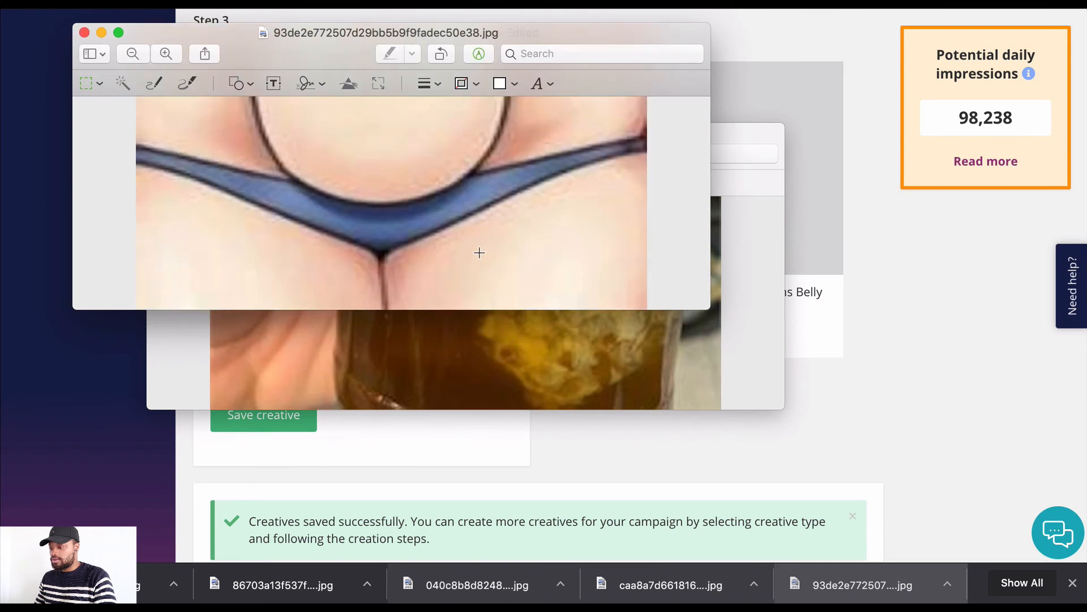
left_click(869, 356)
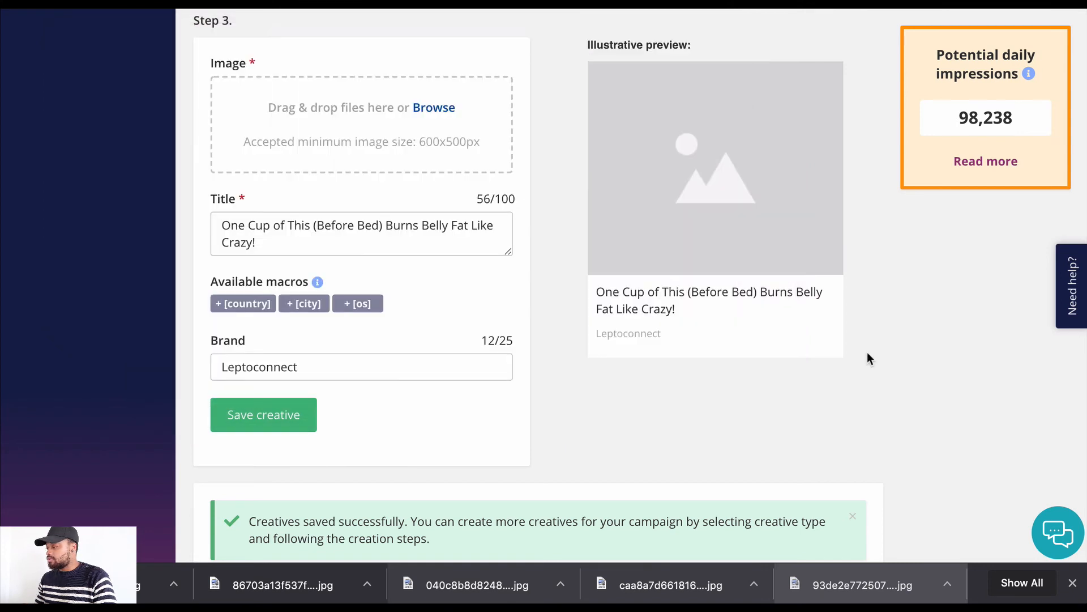
Read the Inventory Forecasting help article and the explanation of the forecast colors for potential daily impressions
left_click(988, 167)
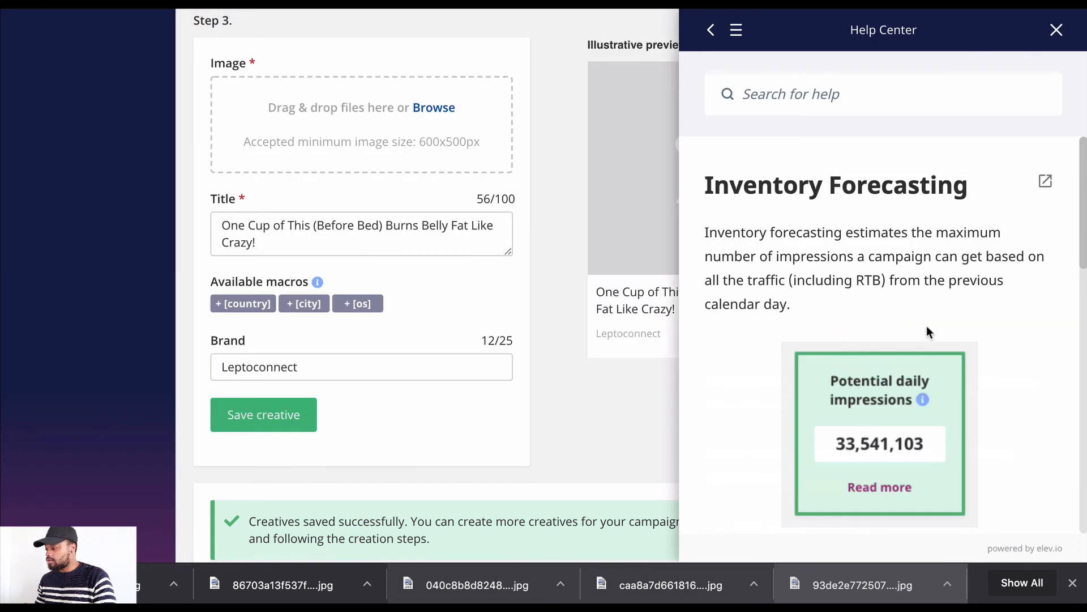
scroll(927, 326, "down", 8)
scroll(927, 327, "down", 6)
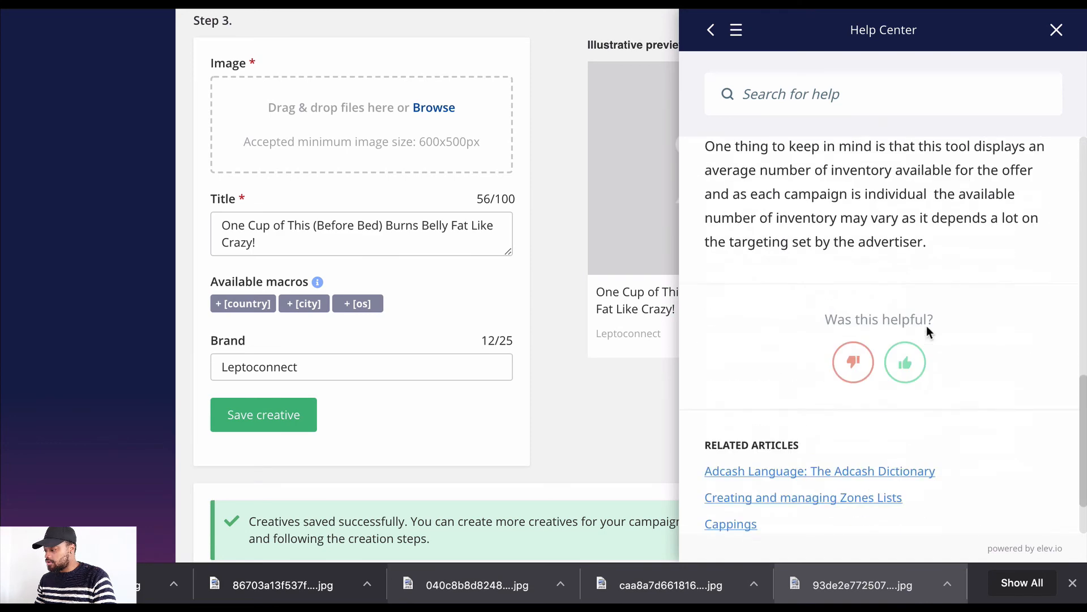
scroll(928, 327, "up", 20)
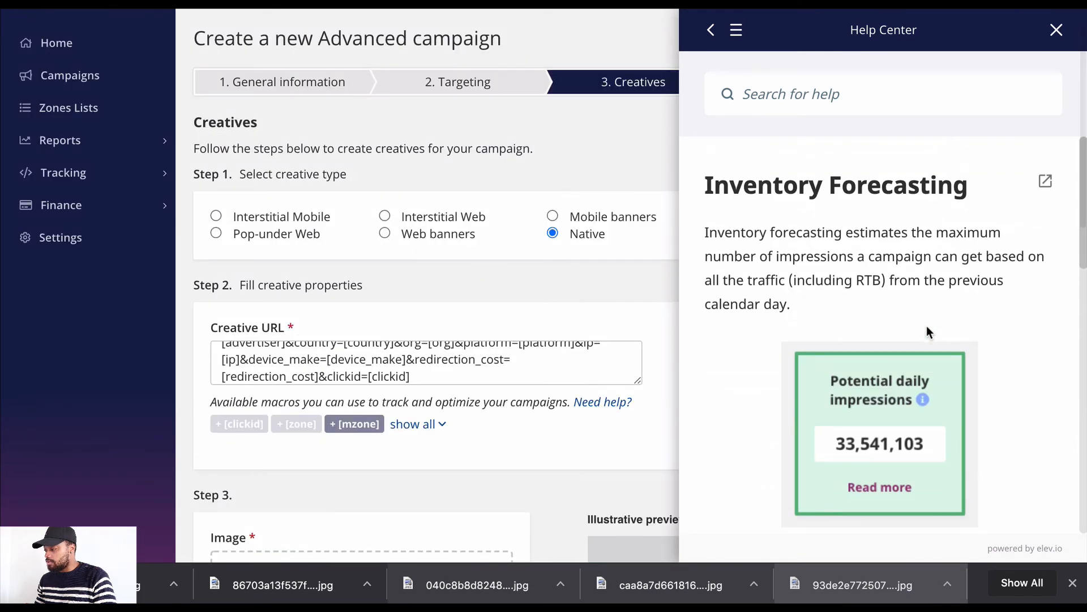
left_click(1057, 29)
mouse_move(1028, 163)
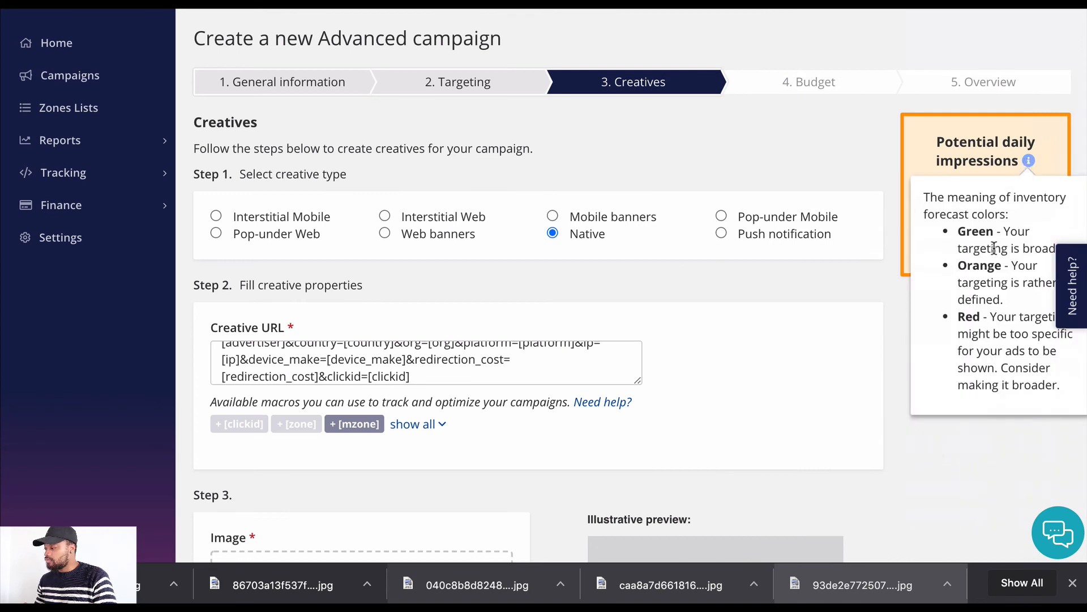
Return to the campaign's targeting settings and review the supply, device, content and connection options and the user interests list
scroll(749, 288, "down", 2)
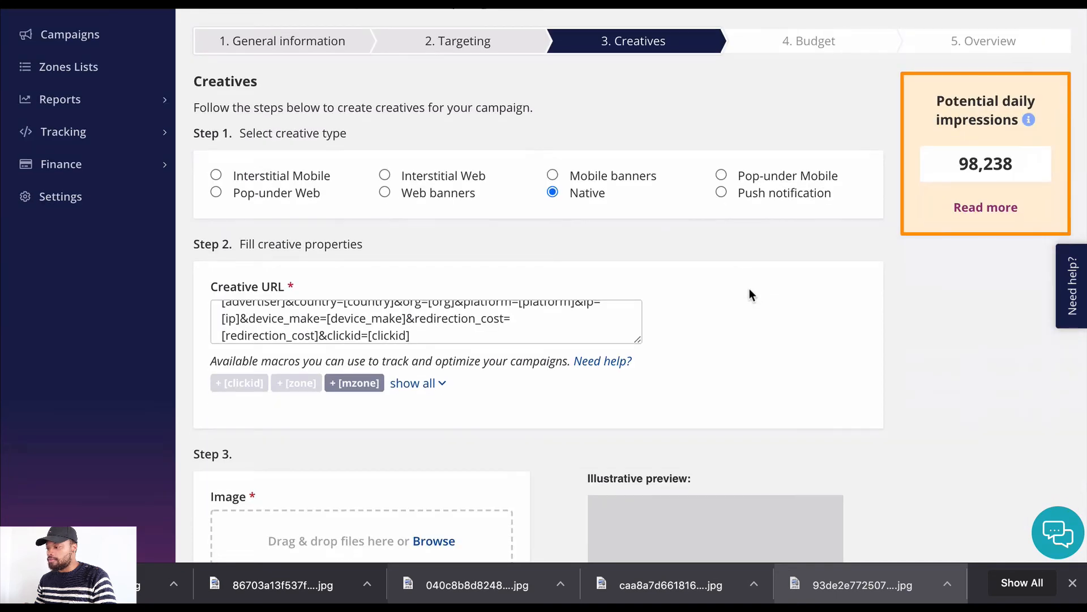
left_click(472, 39)
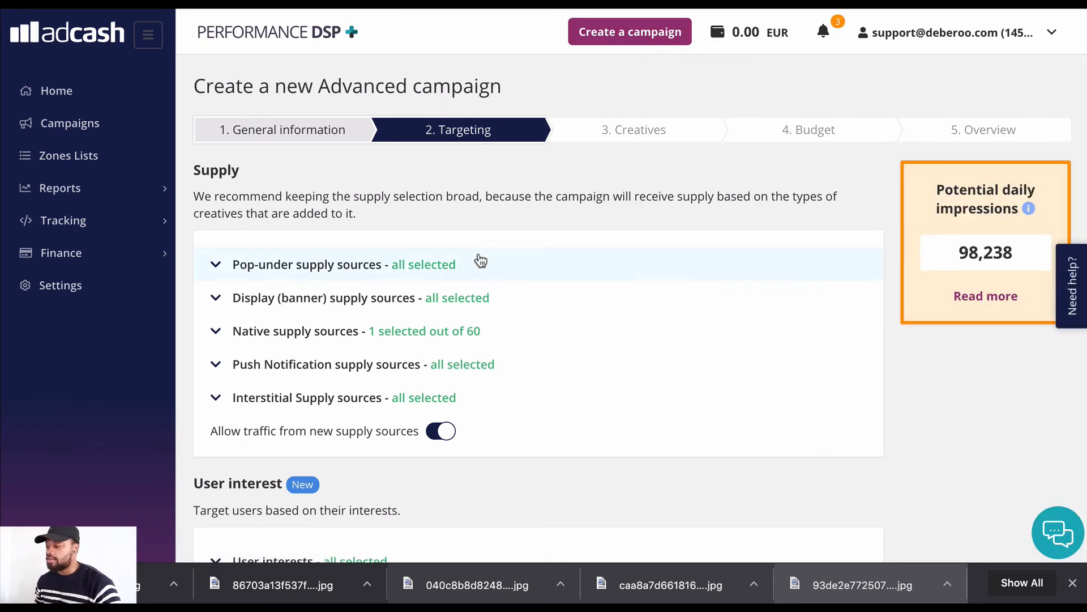
scroll(477, 226, "down", 8)
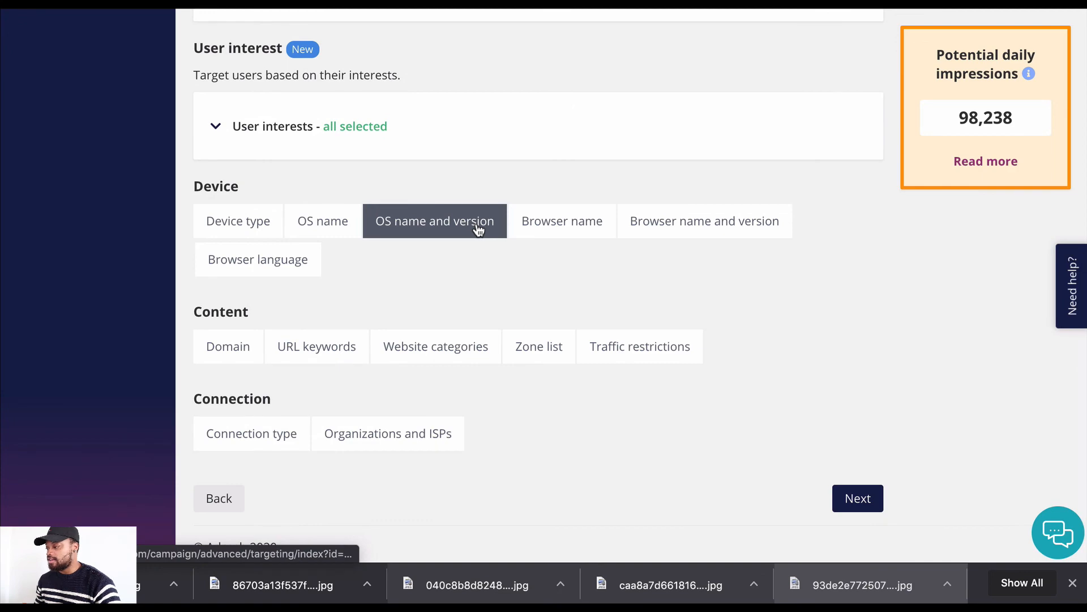
scroll(478, 228, "up", 8)
scroll(477, 223, "down", 1)
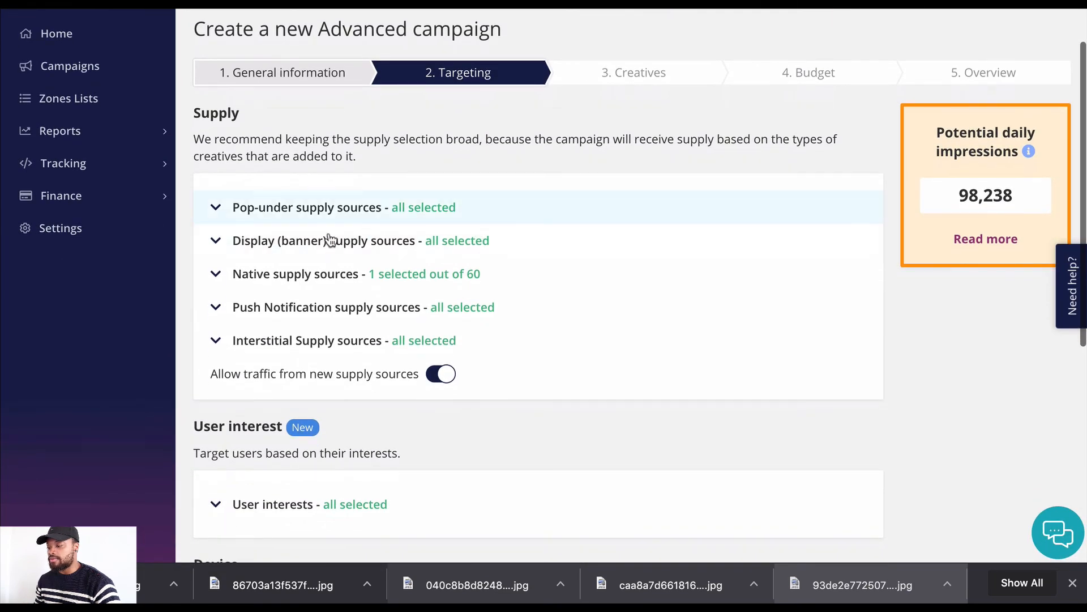
scroll(264, 437, "down", 7)
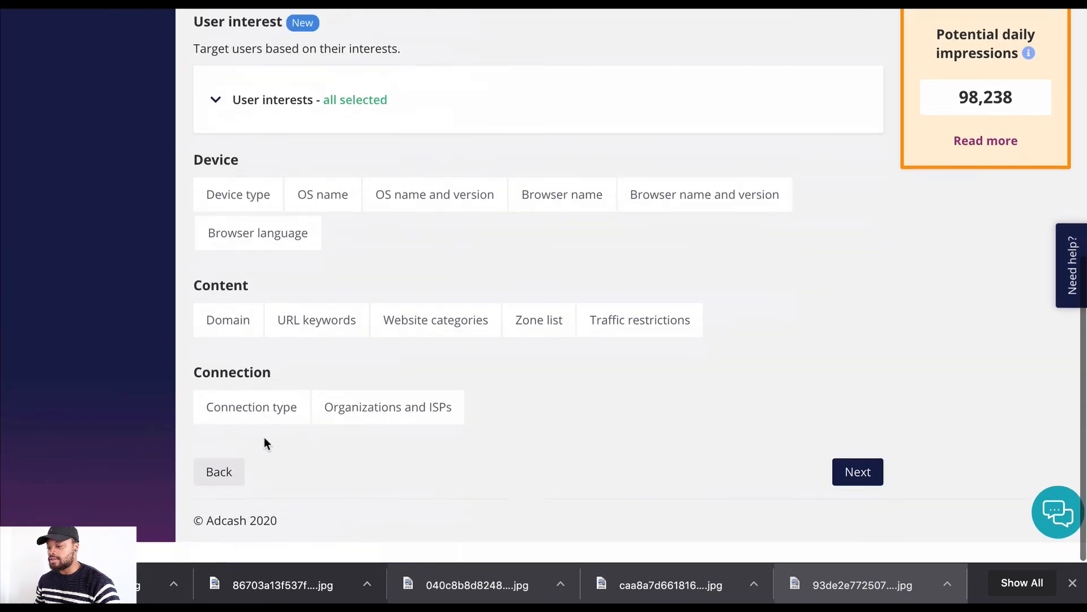
left_click(258, 125)
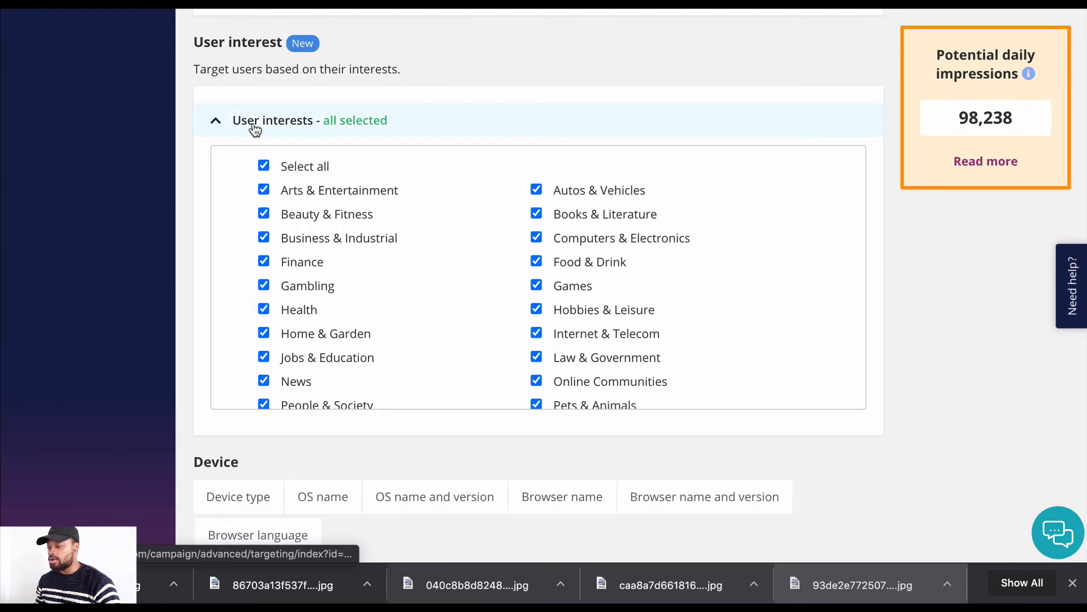
scroll(226, 209, "up", 2)
scroll(229, 209, "down", 1)
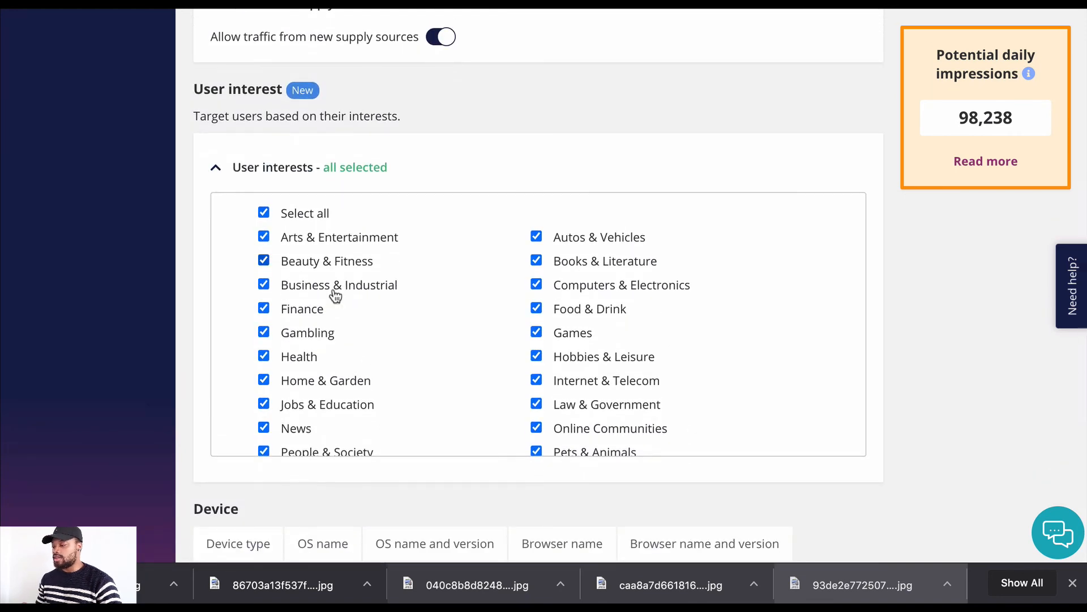
scroll(396, 385, "up", 6)
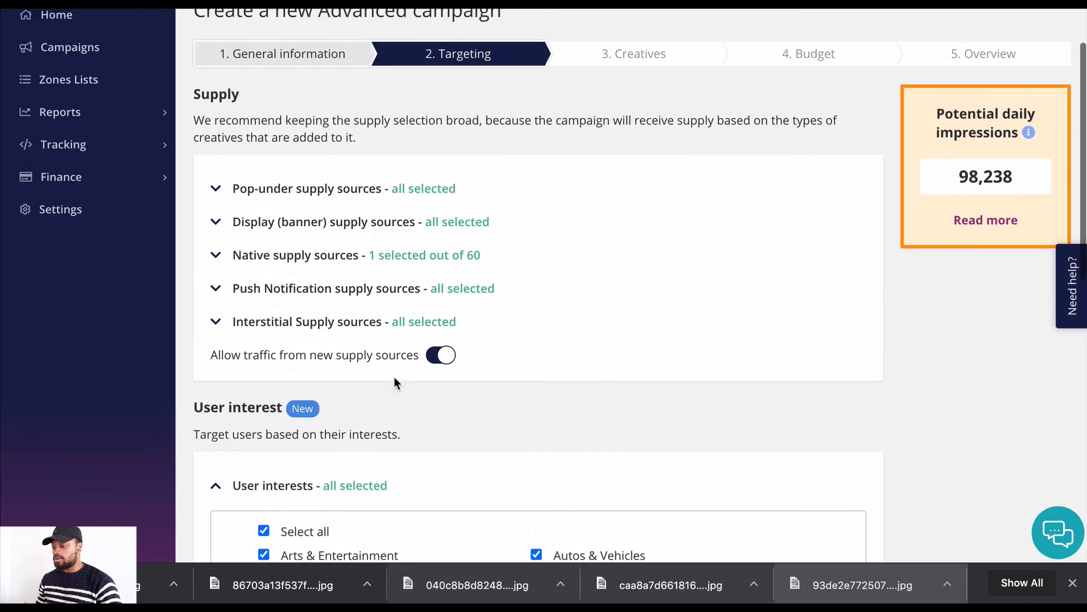
Open the native supply sources and look through the full list of available sources
left_click(262, 256)
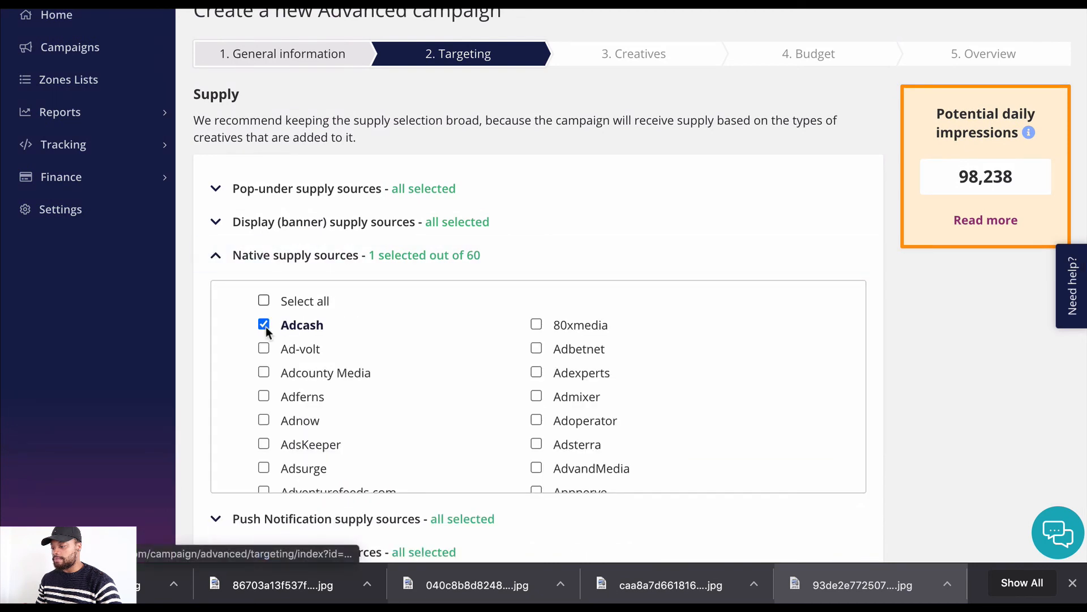
scroll(264, 447, "down", 1)
scroll(264, 447, "down", 4)
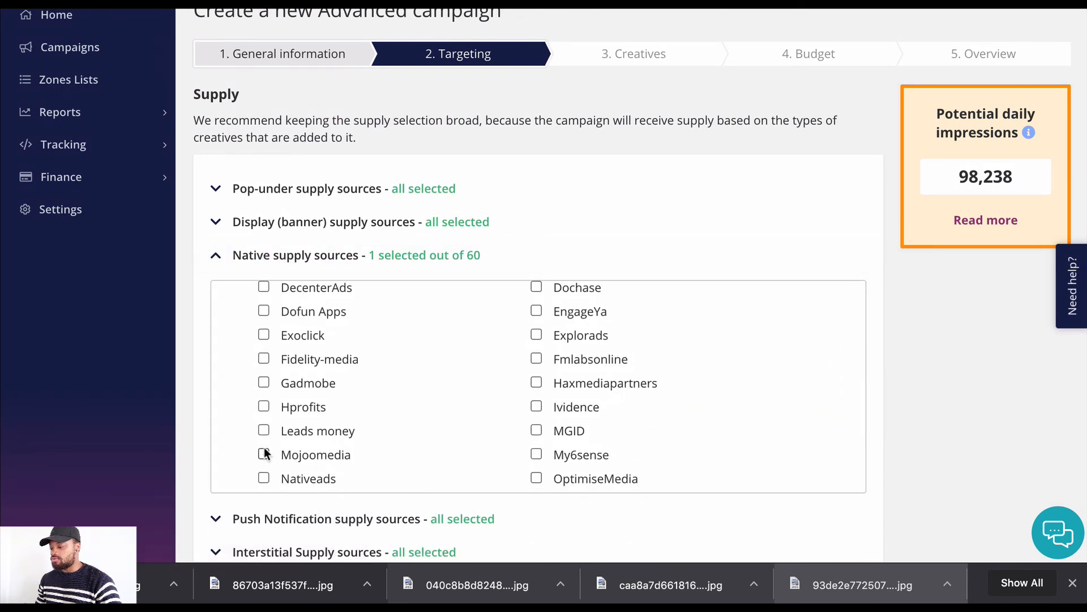
scroll(264, 453, "up", 5)
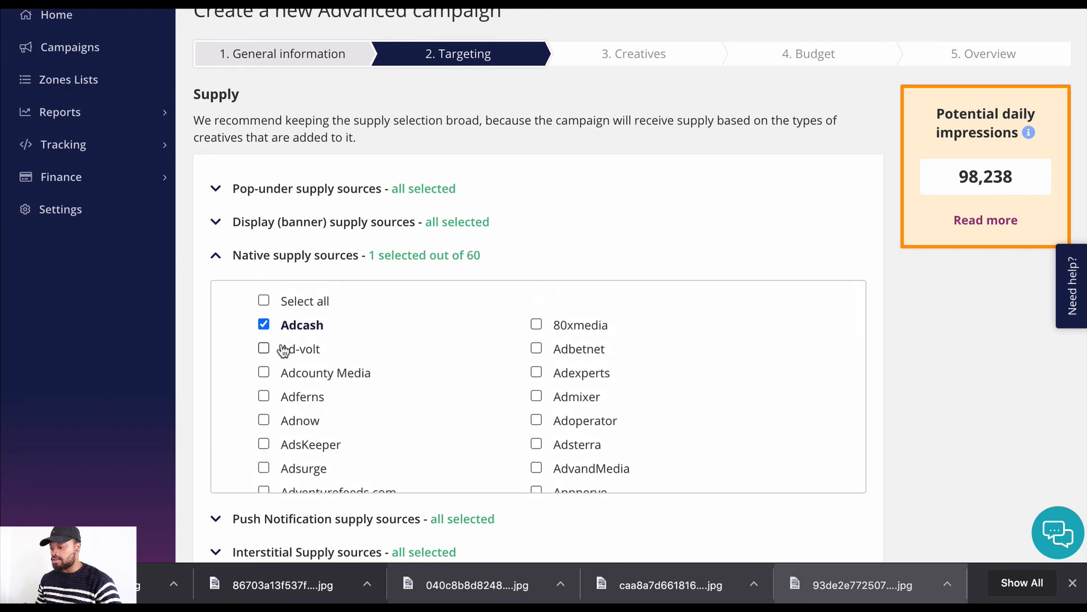
scroll(283, 350, "down", 8)
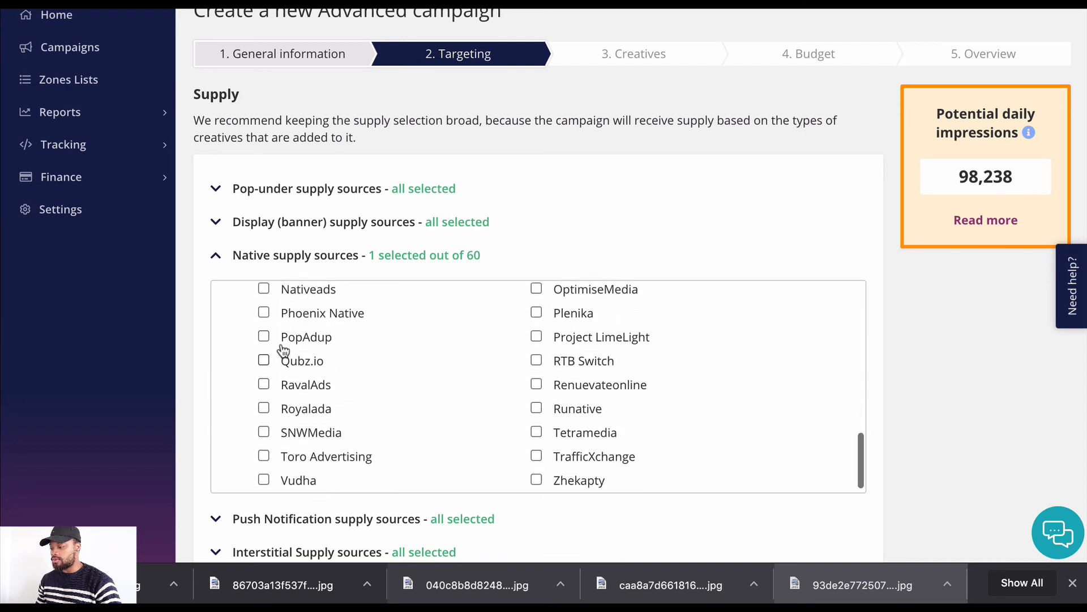
scroll(283, 349, "up", 4)
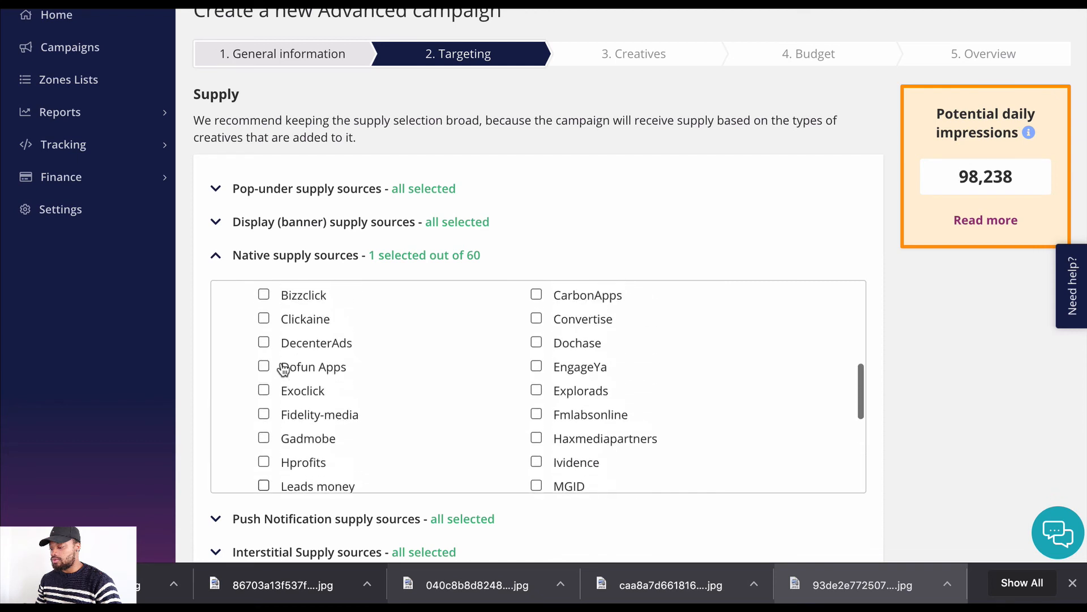
scroll(283, 369, "up", 5)
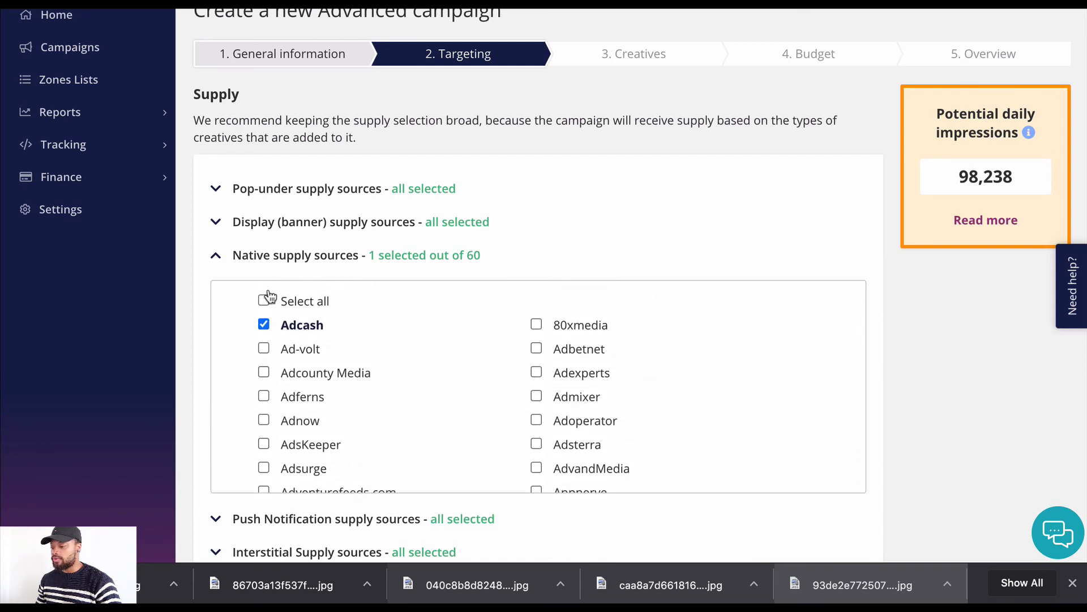
Try selecting all native supply sources to compare the impression forecast, and restore the selection to Adcash only
left_click(265, 301)
scroll(320, 396, "down", 10)
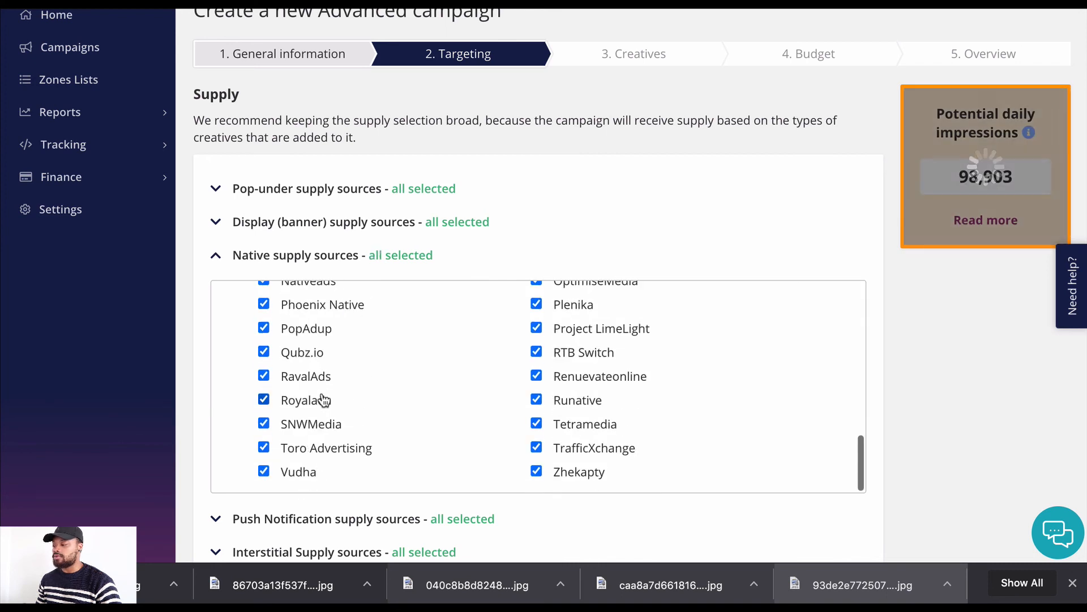
scroll(323, 400, "up", 10)
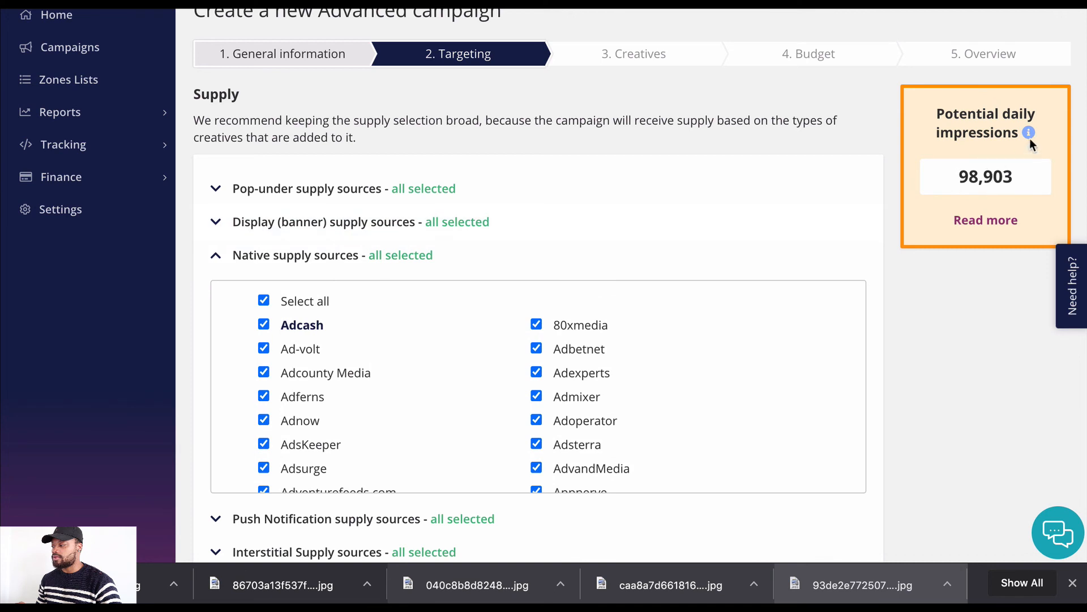
scroll(729, 327, "down", 5)
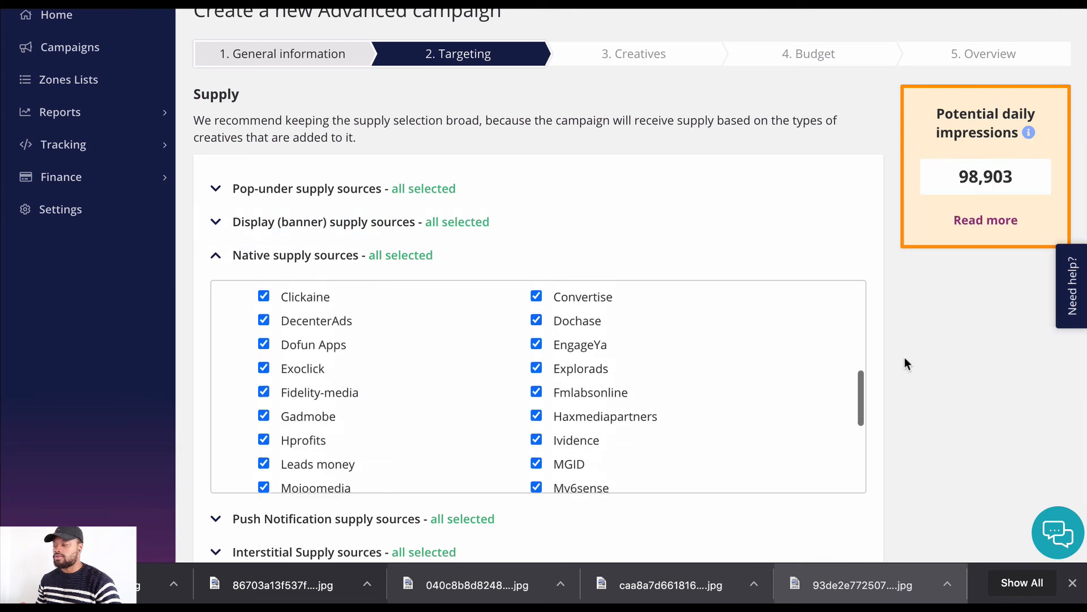
scroll(433, 374, "up", 5)
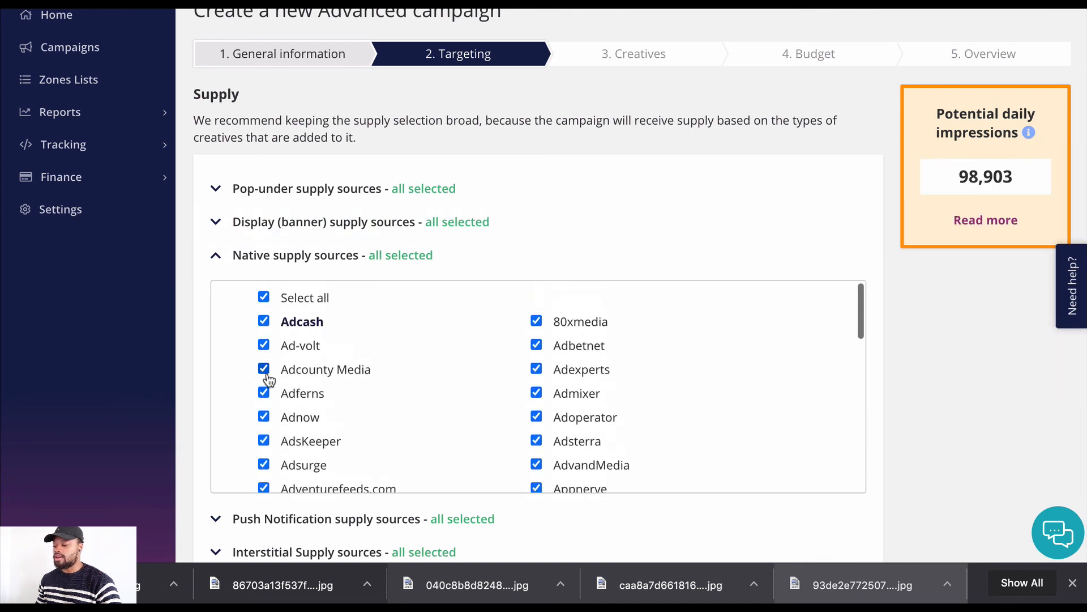
left_click(264, 301)
left_click(264, 325)
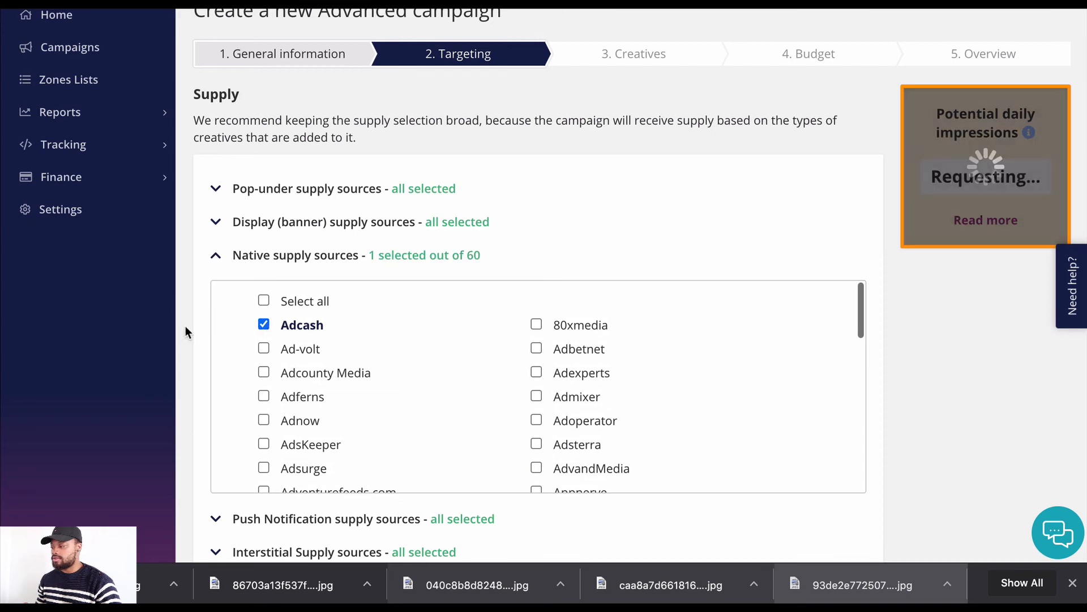
Deselect all push notification supply sources and all interstitial supply sources
scroll(185, 327, "down", 6)
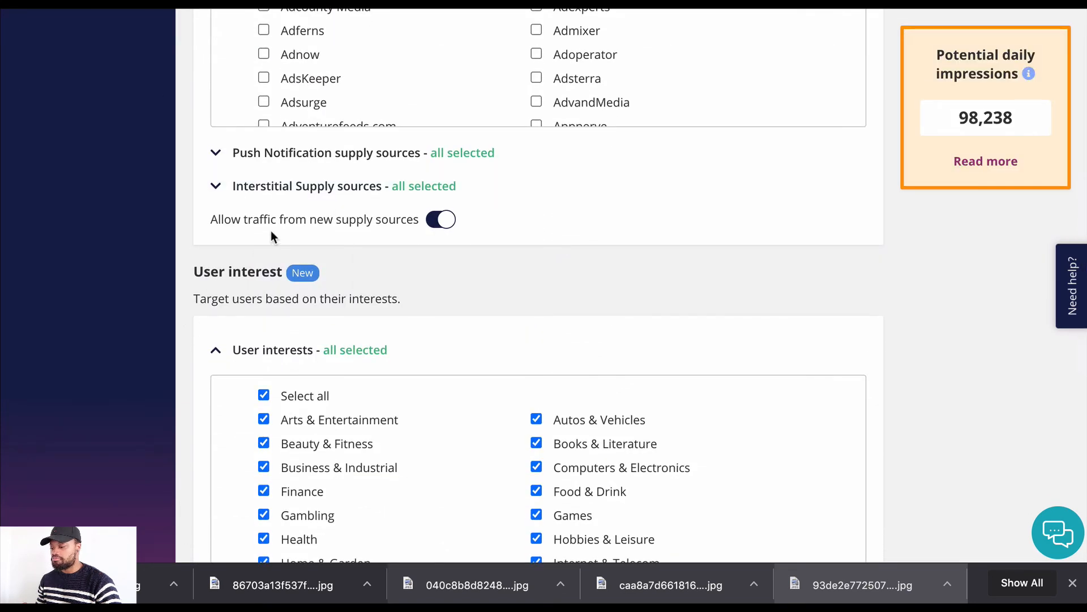
scroll(270, 230, "down", 8)
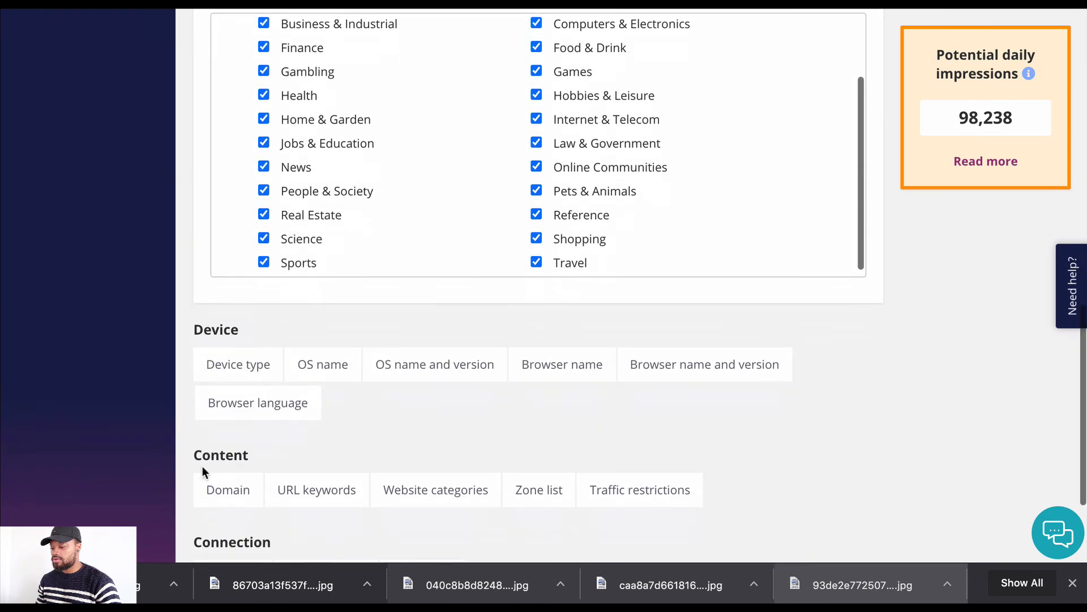
scroll(202, 470, "down", 3)
scroll(202, 470, "up", 15)
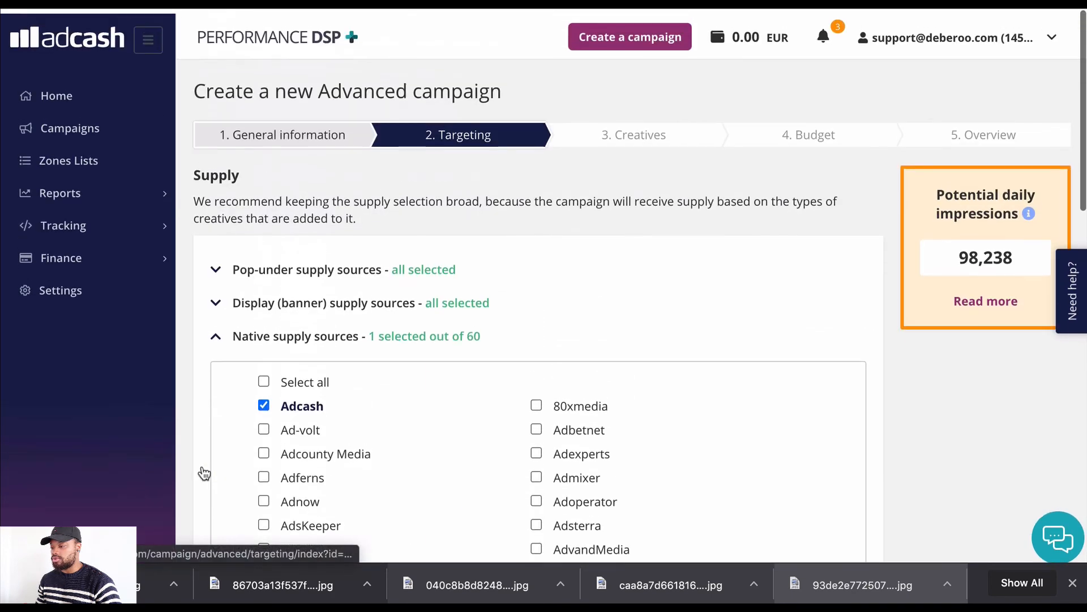
scroll(204, 473, "down", 4)
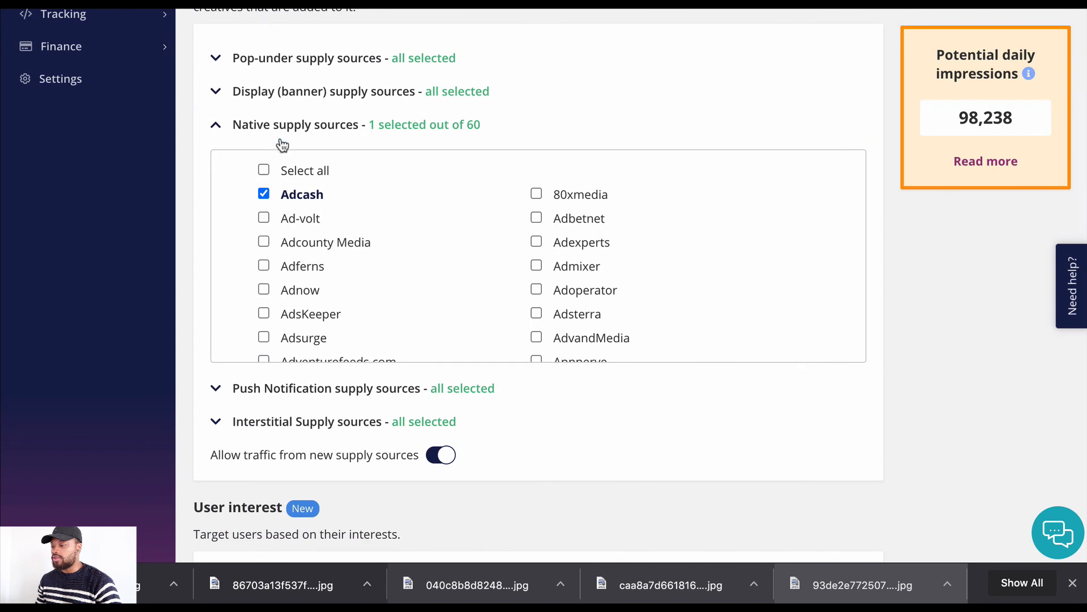
left_click(273, 402)
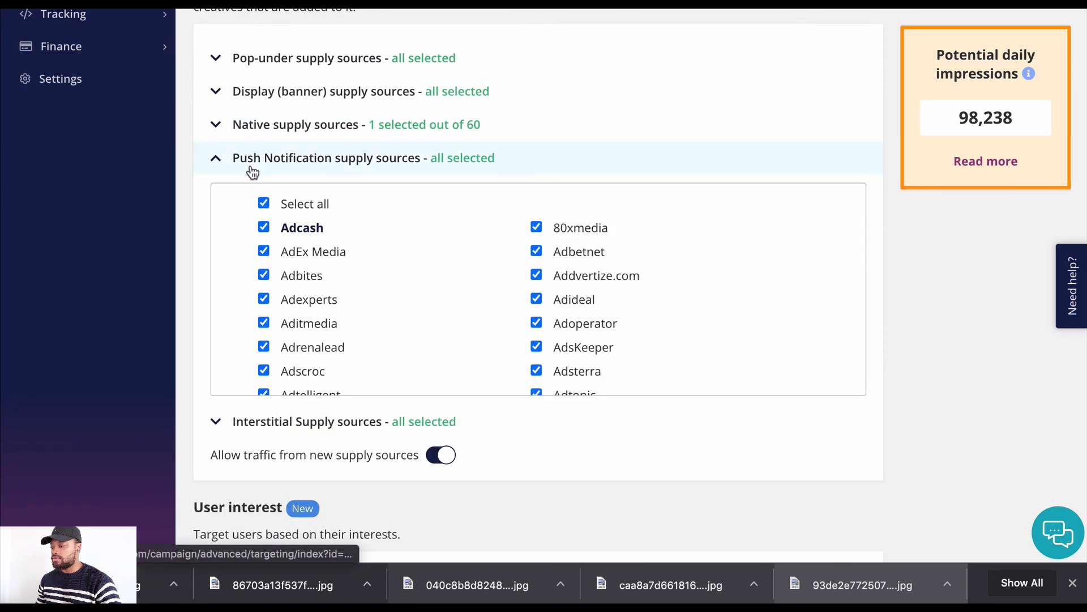
left_click(264, 203)
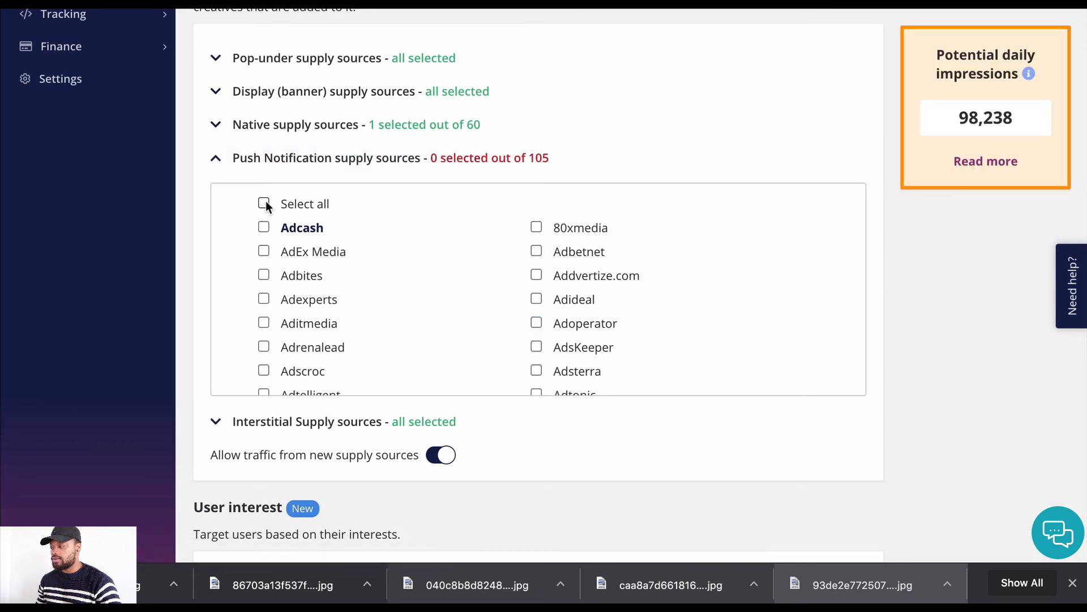
left_click(215, 164)
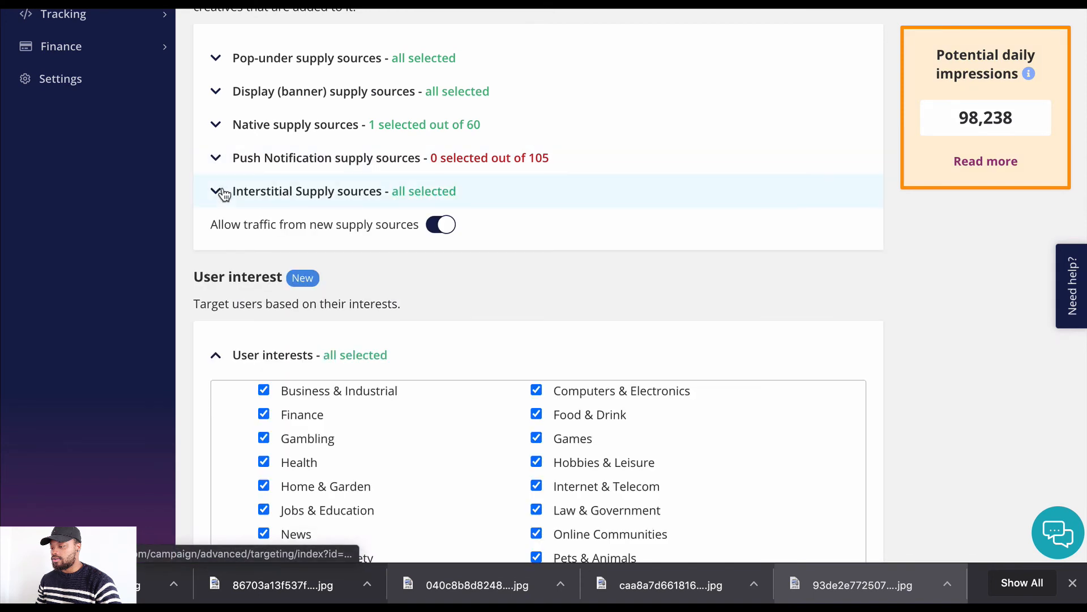
left_click(264, 237)
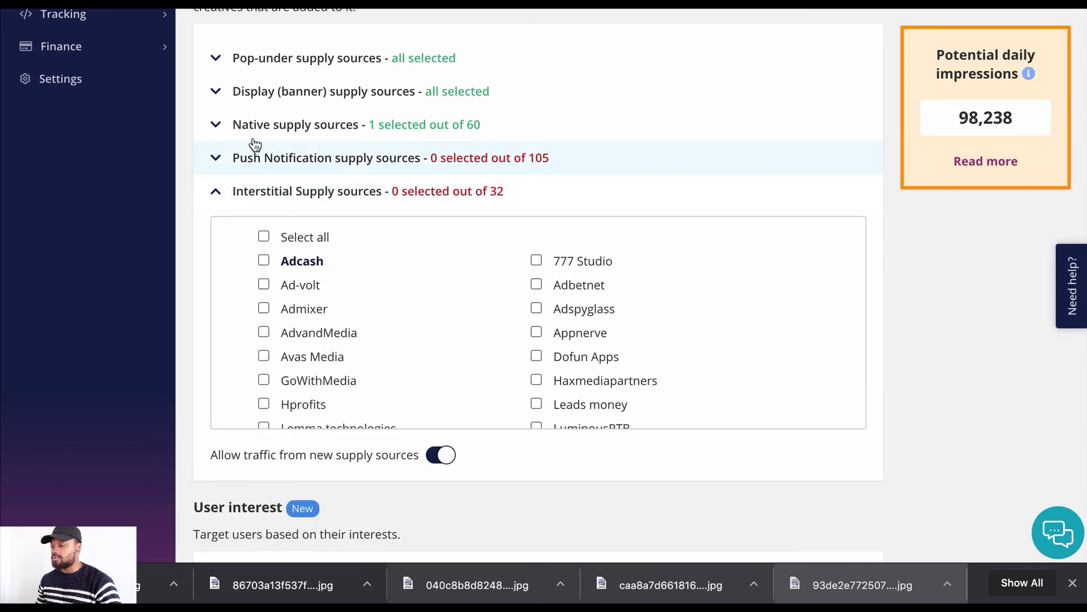
Deselect all display (banner) supply sources and all pop-under supply sources
left_click(261, 102)
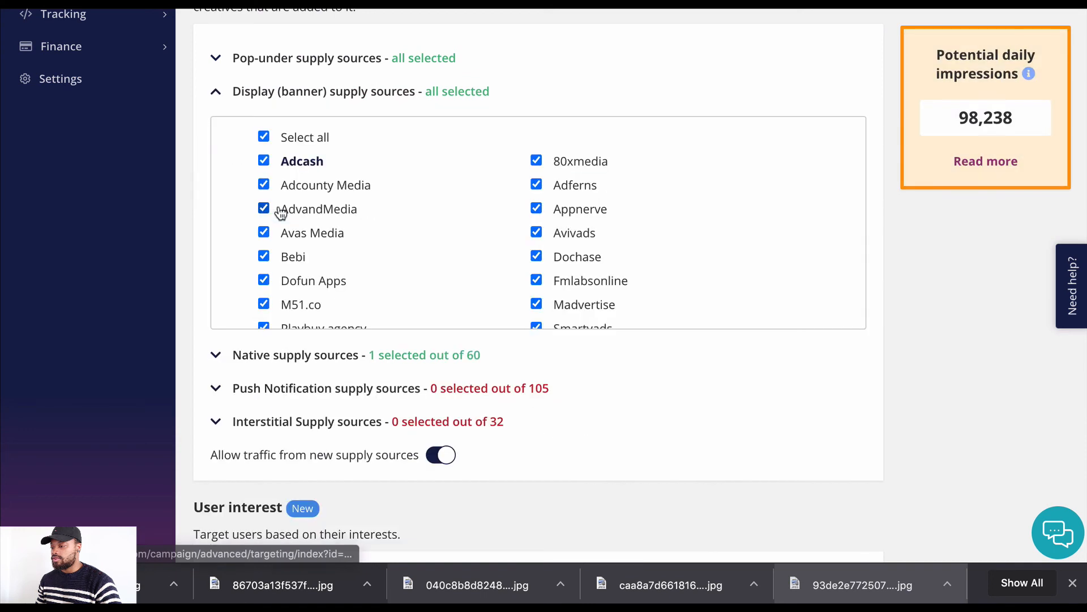
left_click(265, 137)
left_click(243, 63)
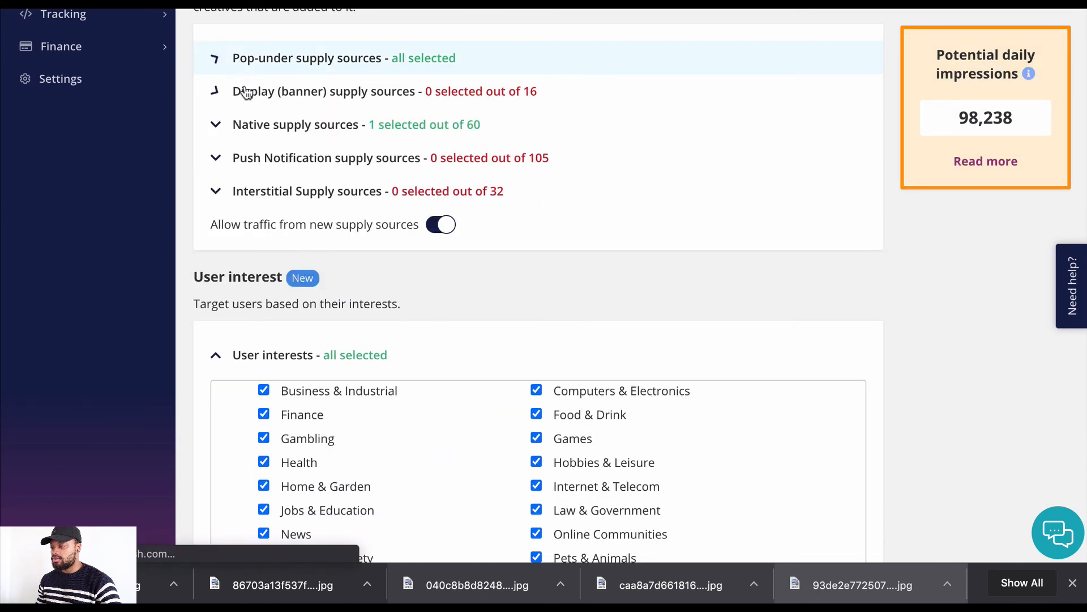
left_click(266, 102)
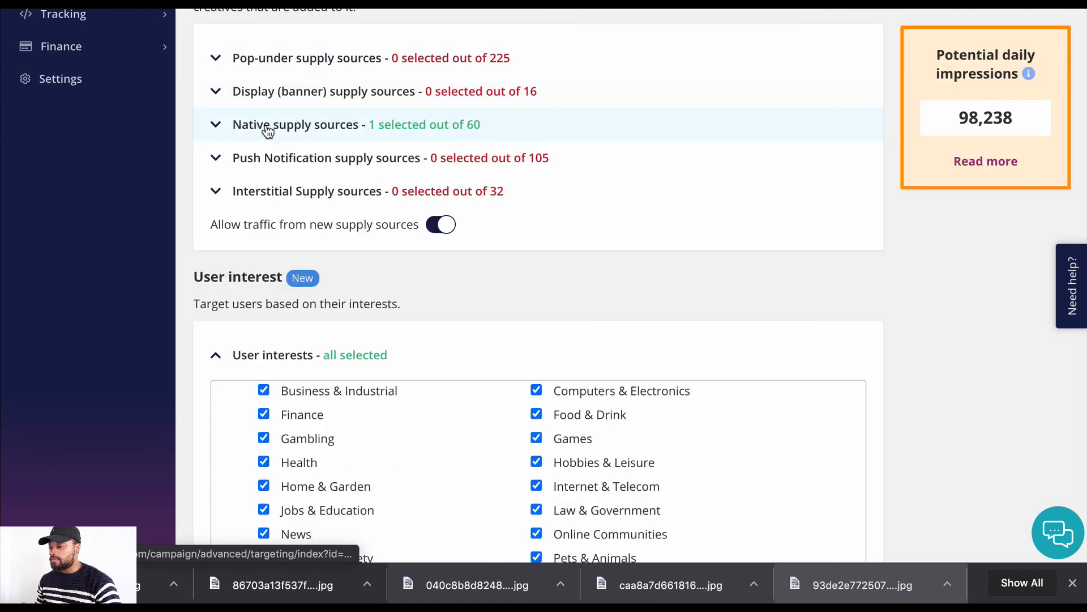
Check that only Adcash is chosen among the native supply sources and continue to the campaign's Creatives stage
left_click(277, 130)
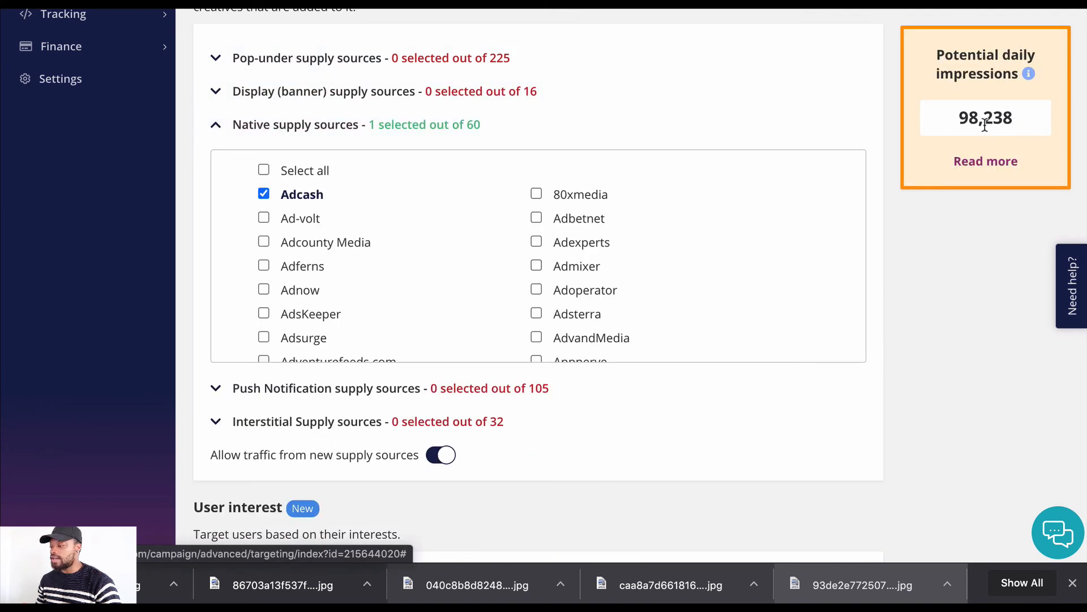
scroll(937, 219, "up", 3)
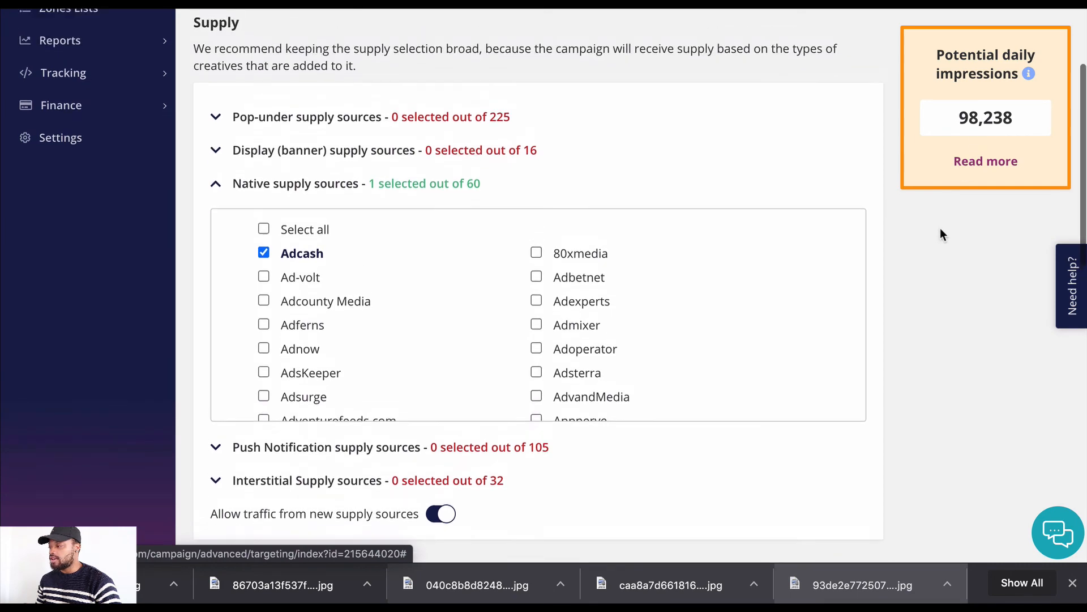
scroll(940, 228, "down", 1)
scroll(835, 143, "up", 3)
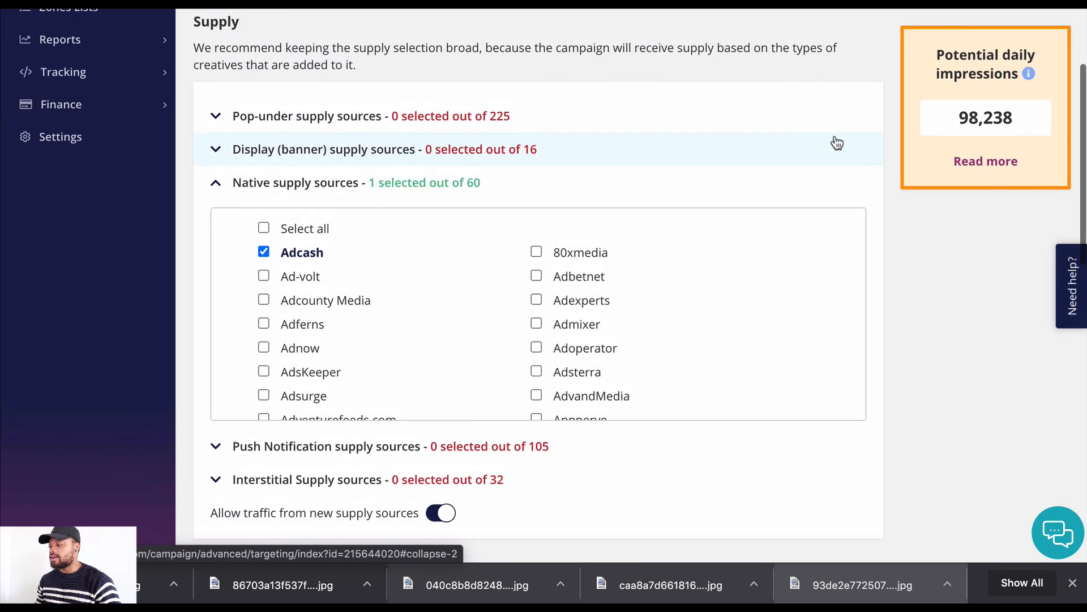
scroll(648, 177, "down", 15)
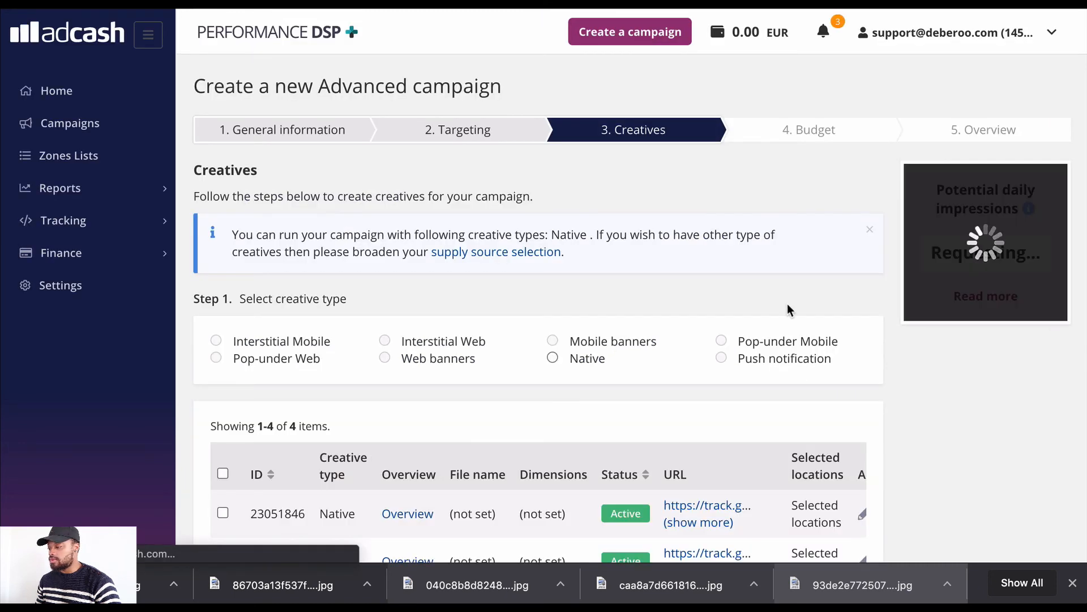
scroll(708, 300, "down", 2)
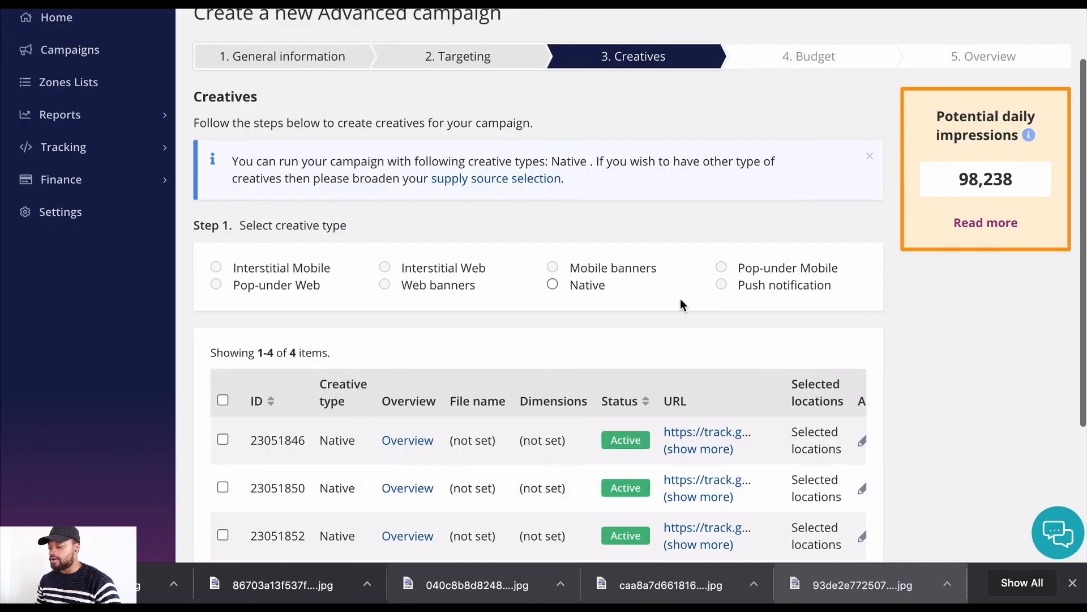
Choose Native as the creative type, review the existing native creatives and continue to the campaign's Budget stage
scroll(590, 297, "down", 2)
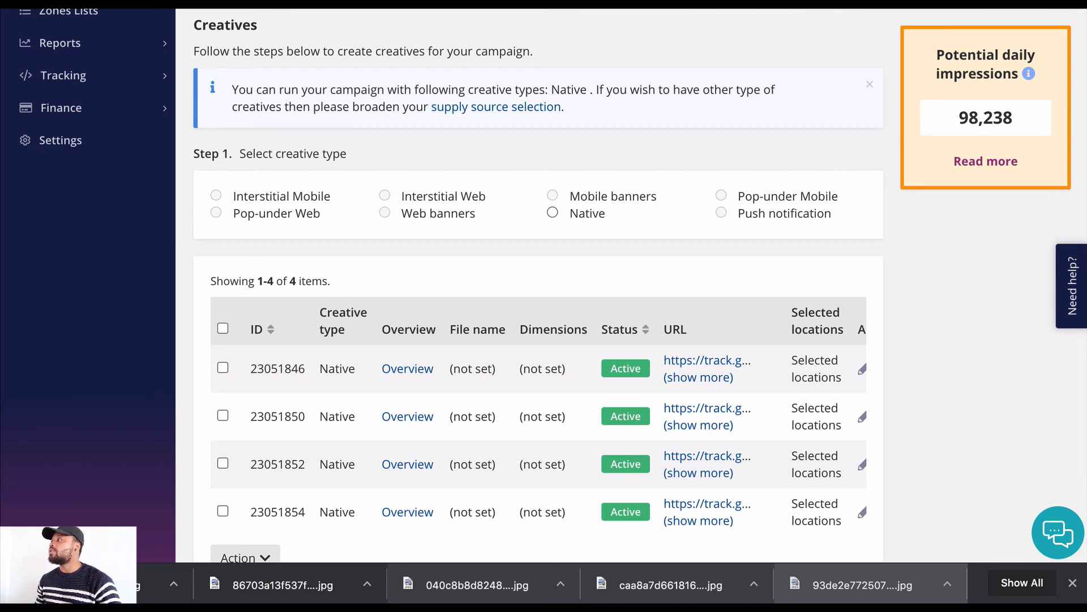
scroll(743, 269, "up", 3)
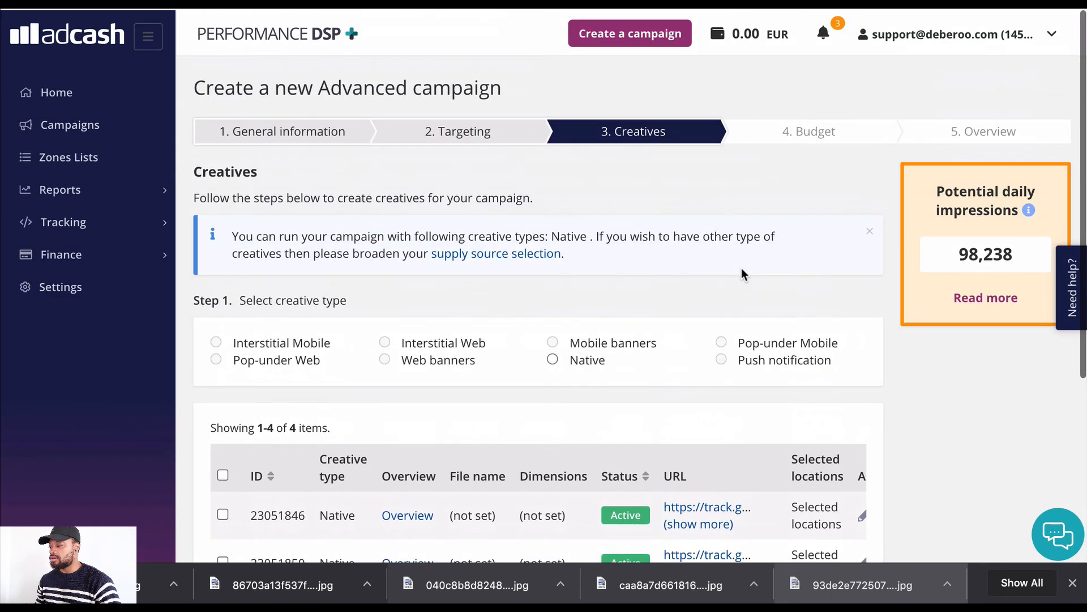
scroll(743, 270, "down", 6)
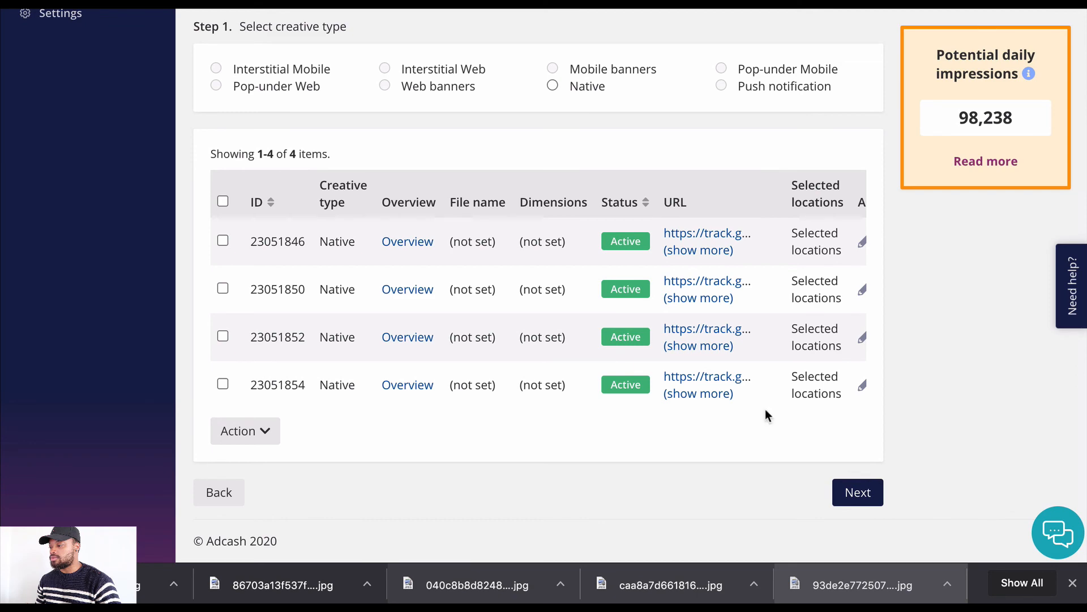
left_click(553, 87)
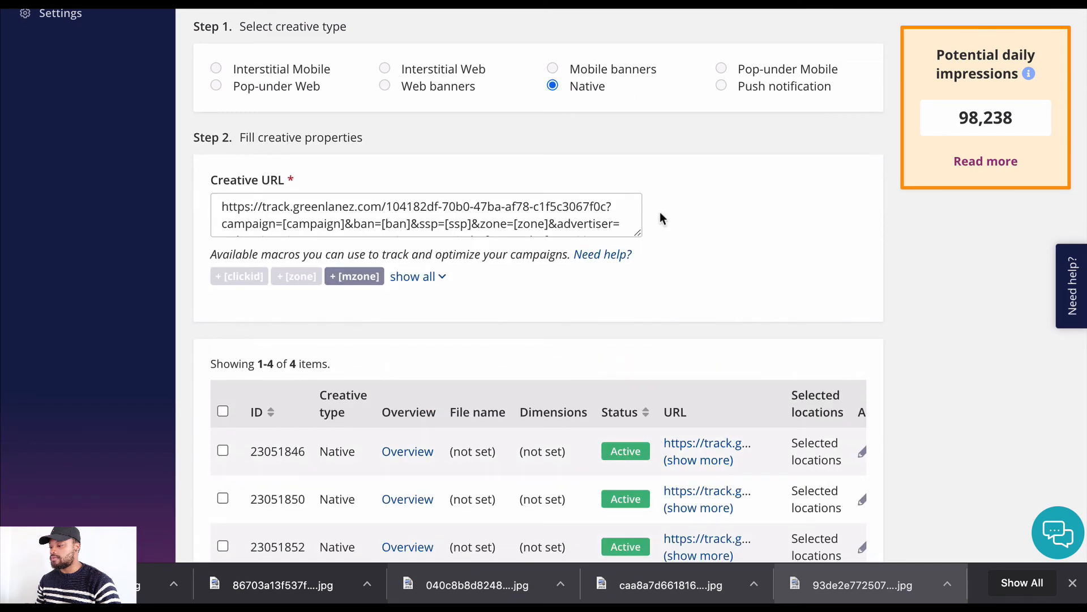
scroll(663, 234, "down", 10)
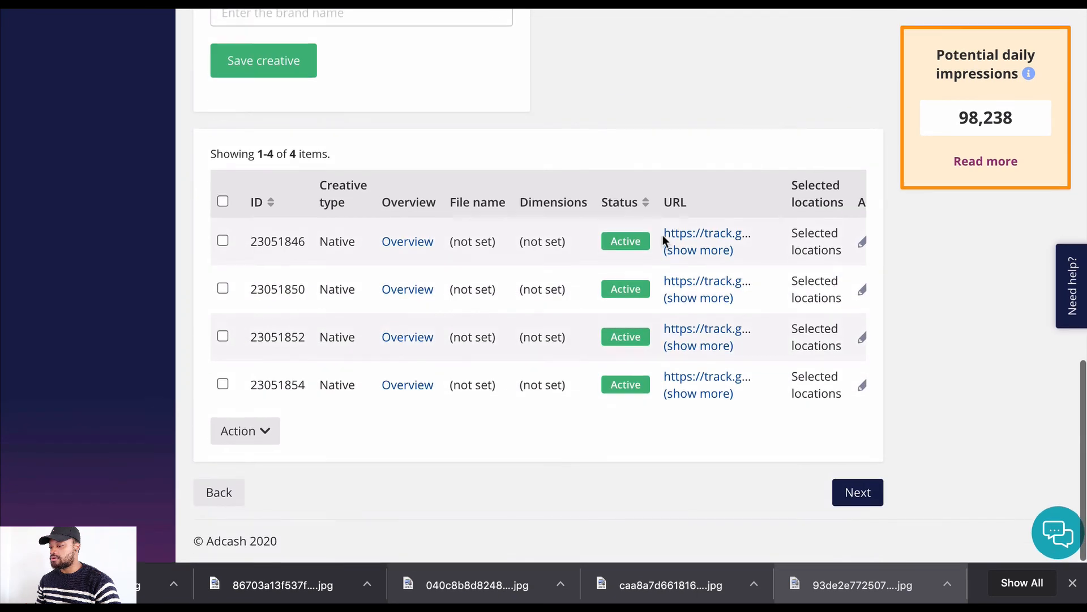
scroll(663, 235, "up", 6)
scroll(662, 234, "down", 6)
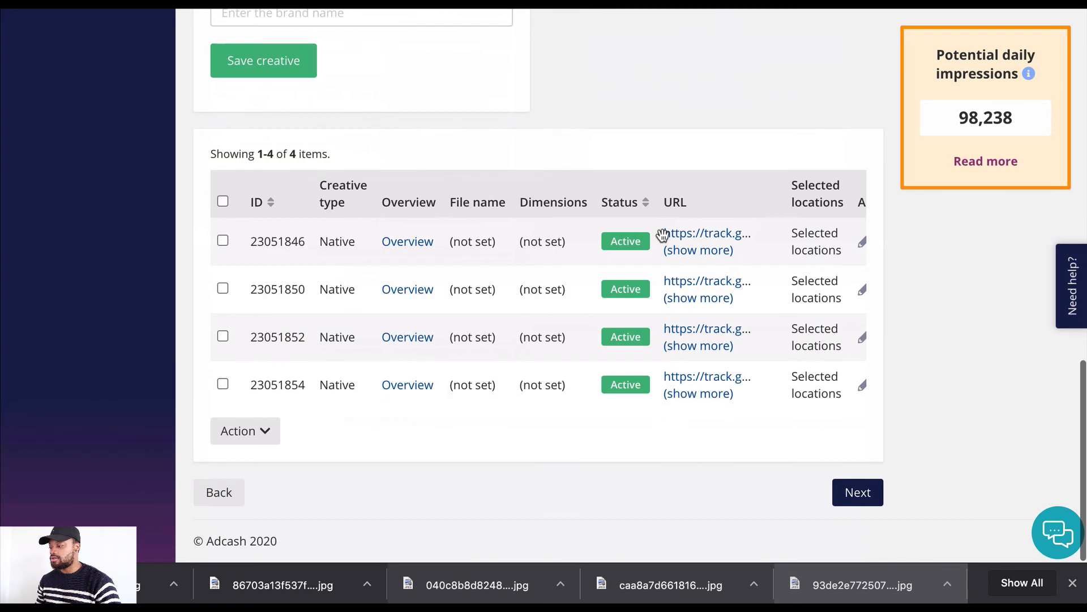
left_click(858, 492)
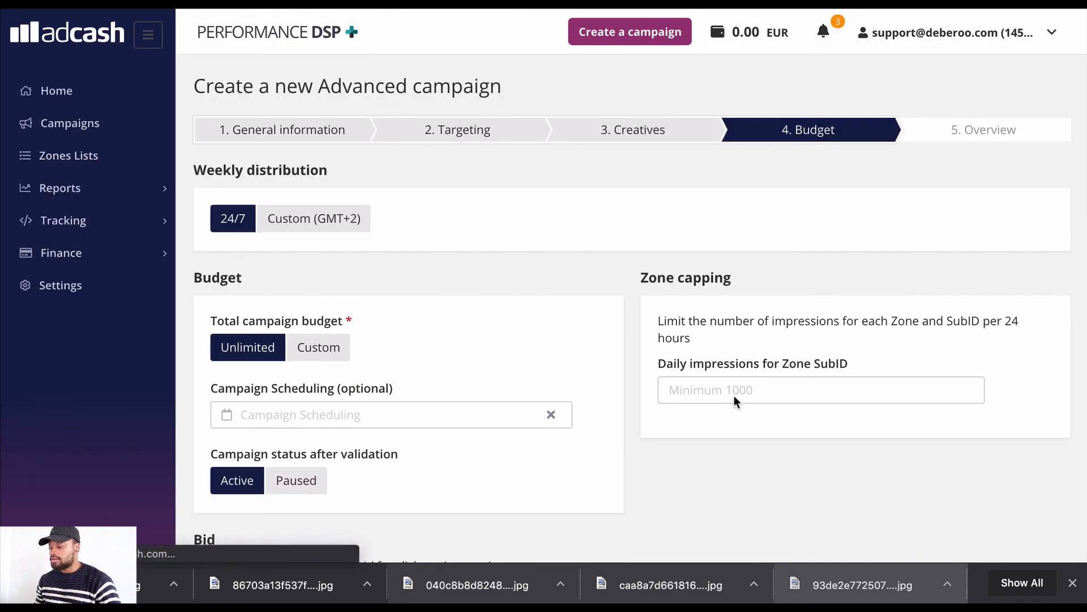
Look through the Budget stage's budget, bid and location settings, and dismiss the support chat message
scroll(562, 281, "down", 3)
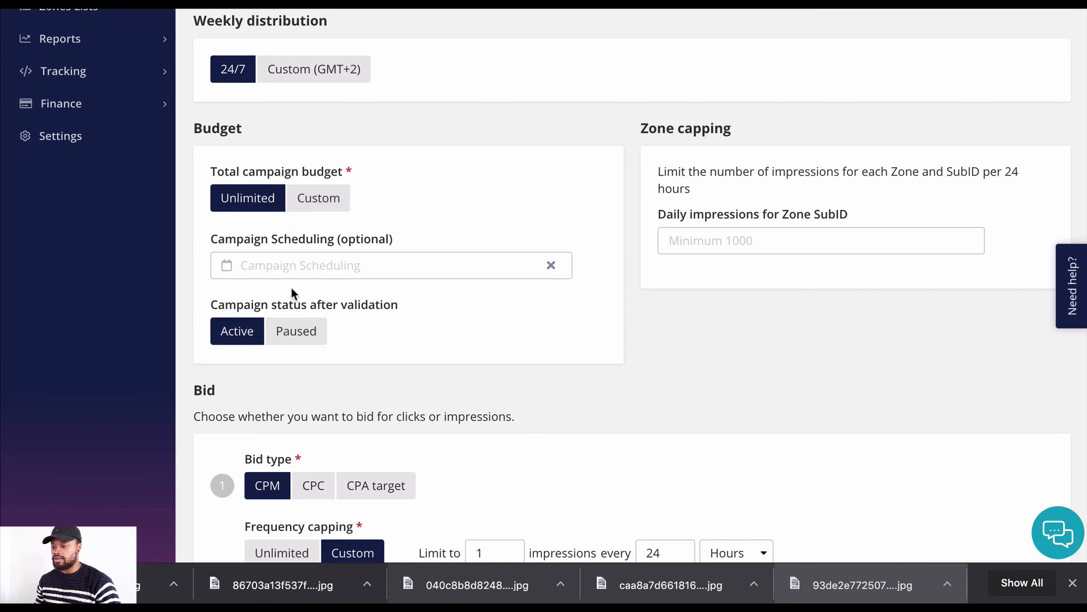
scroll(299, 280, "down", 3)
scroll(297, 279, "up", 5)
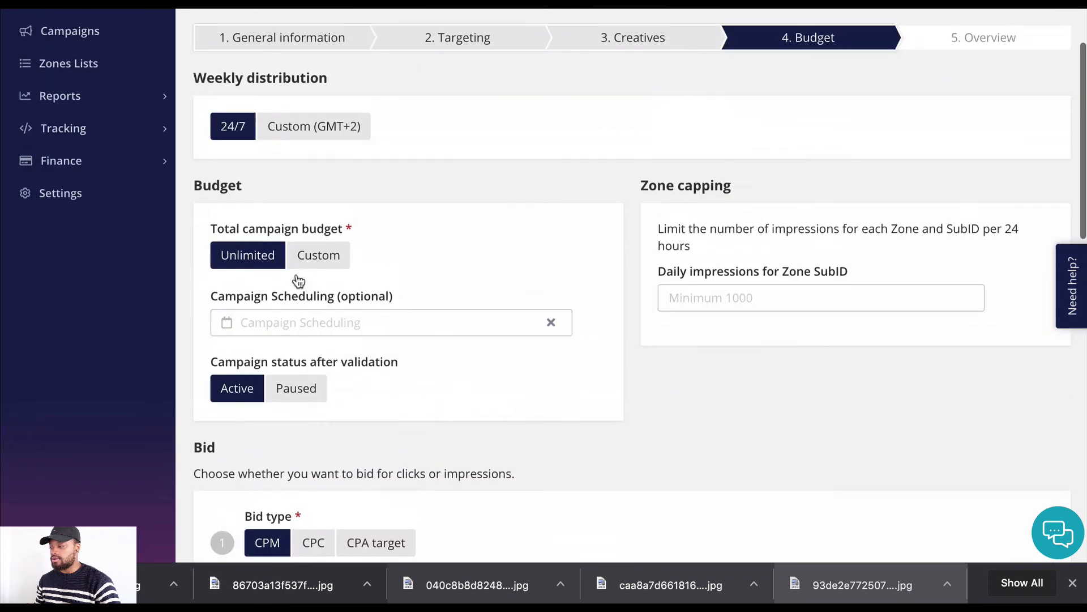
scroll(296, 273, "down", 10)
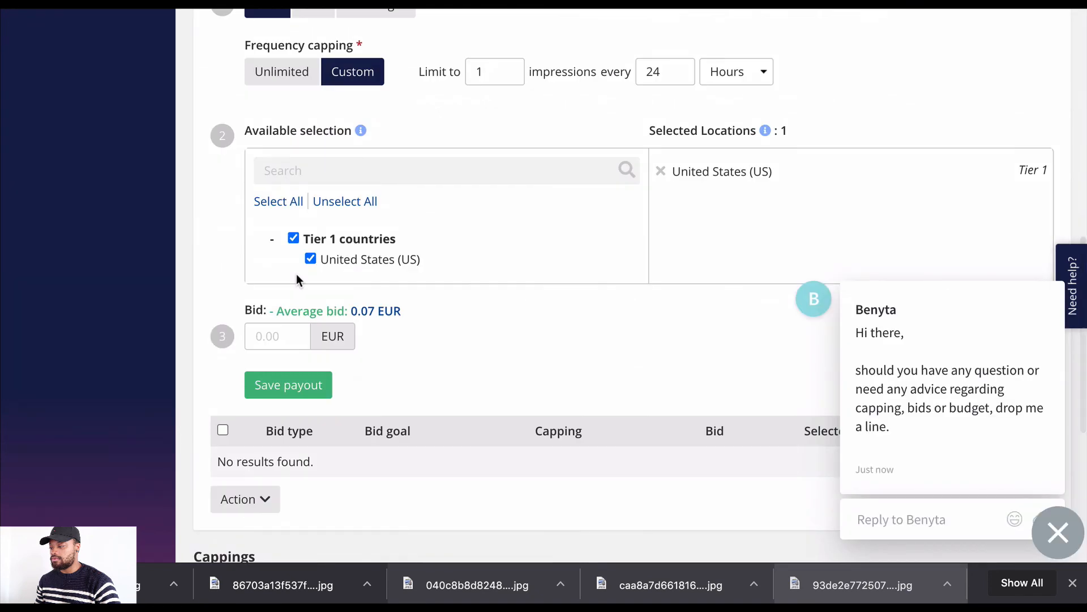
scroll(297, 274, "up", 1)
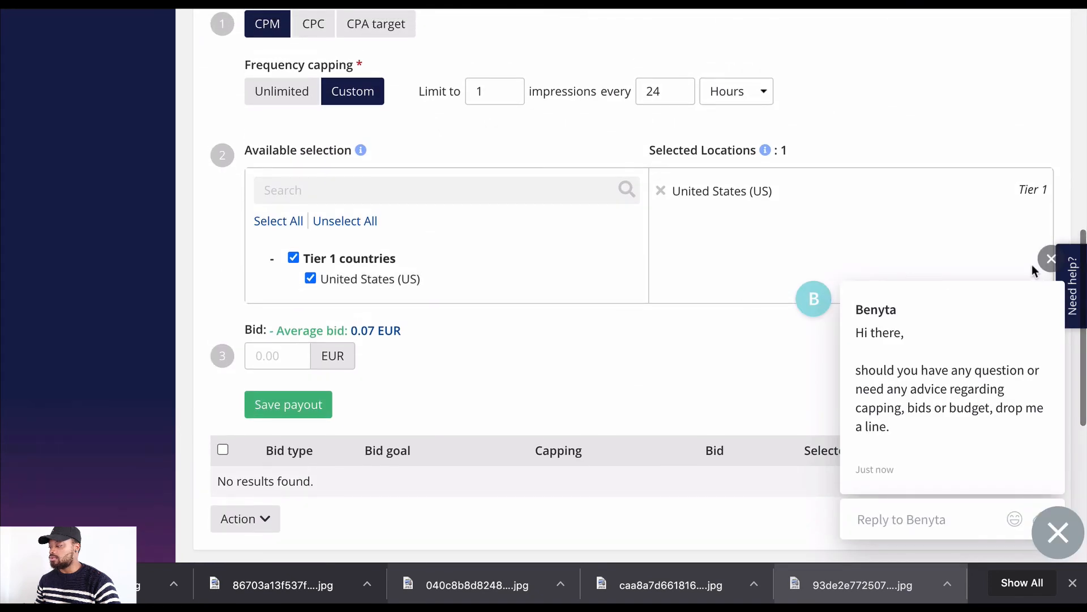
left_click(1049, 263)
scroll(479, 363, "down", 1)
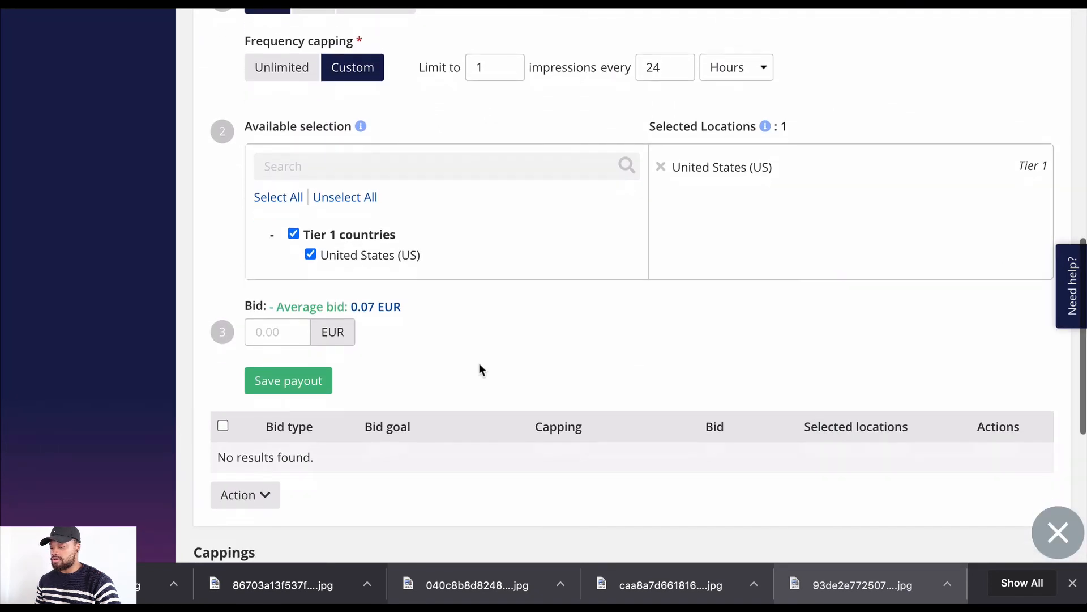
Try a custom total campaign budget of 500 EUR, and return the total budget to Unlimited
scroll(480, 362, "up", 5)
scroll(427, 222, "up", 4)
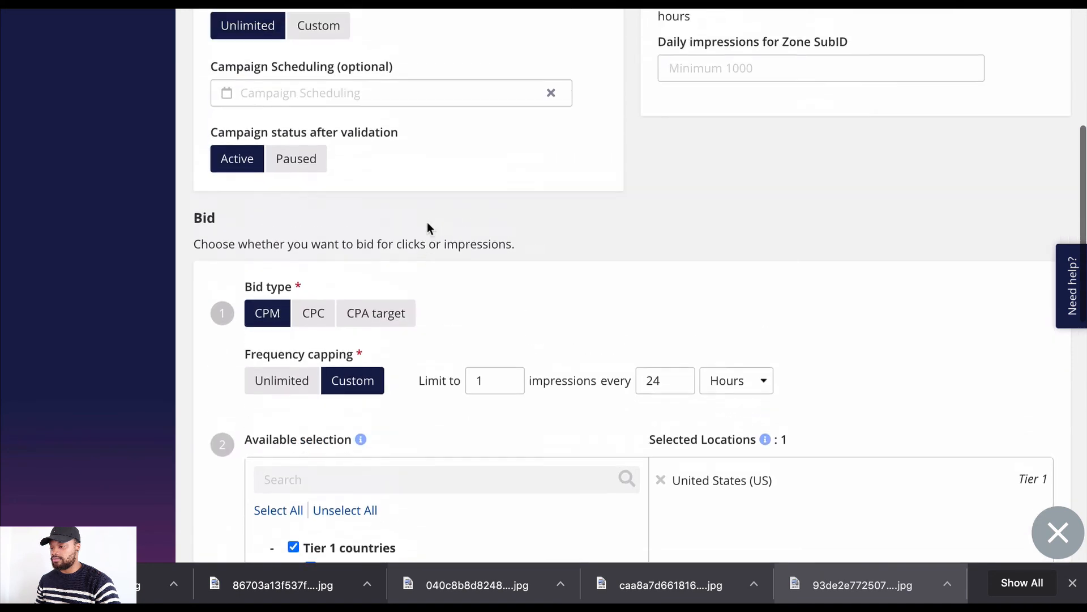
left_click(320, 95)
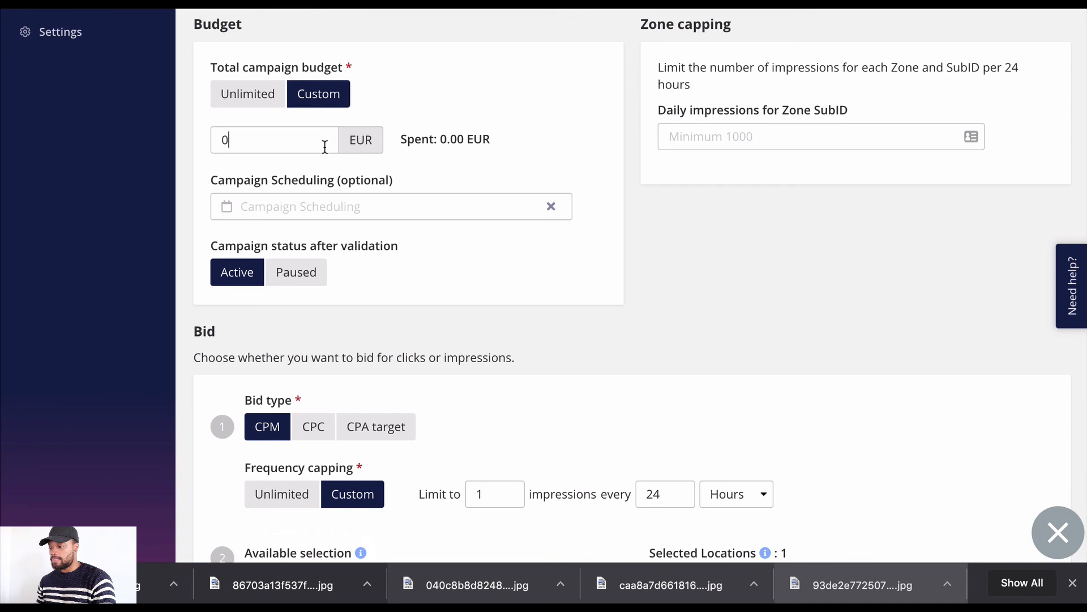
type("500")
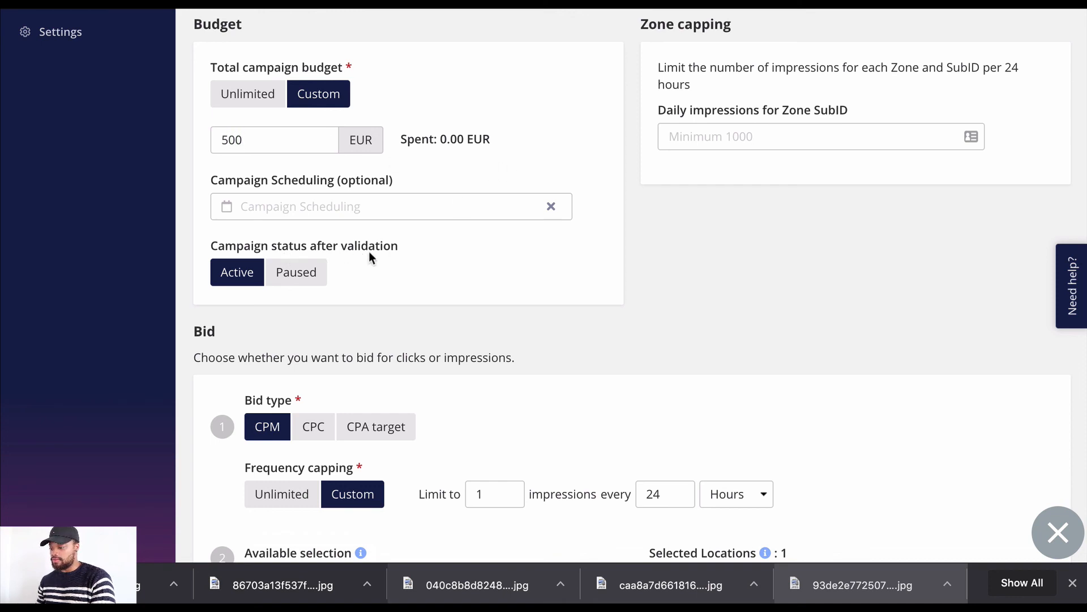
scroll(299, 309, "down", 1)
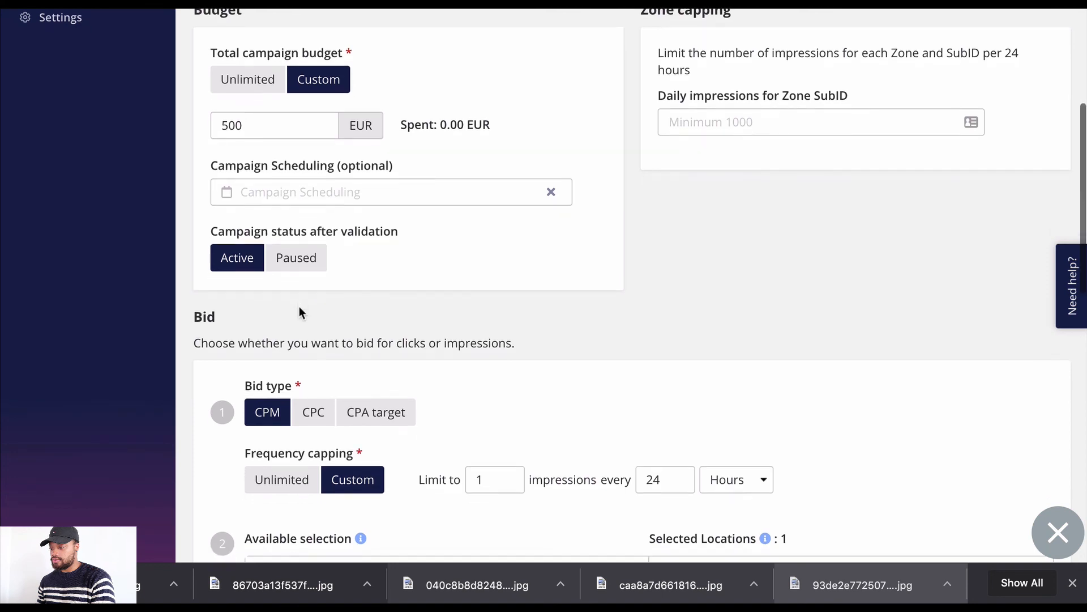
scroll(299, 311, "up", 1)
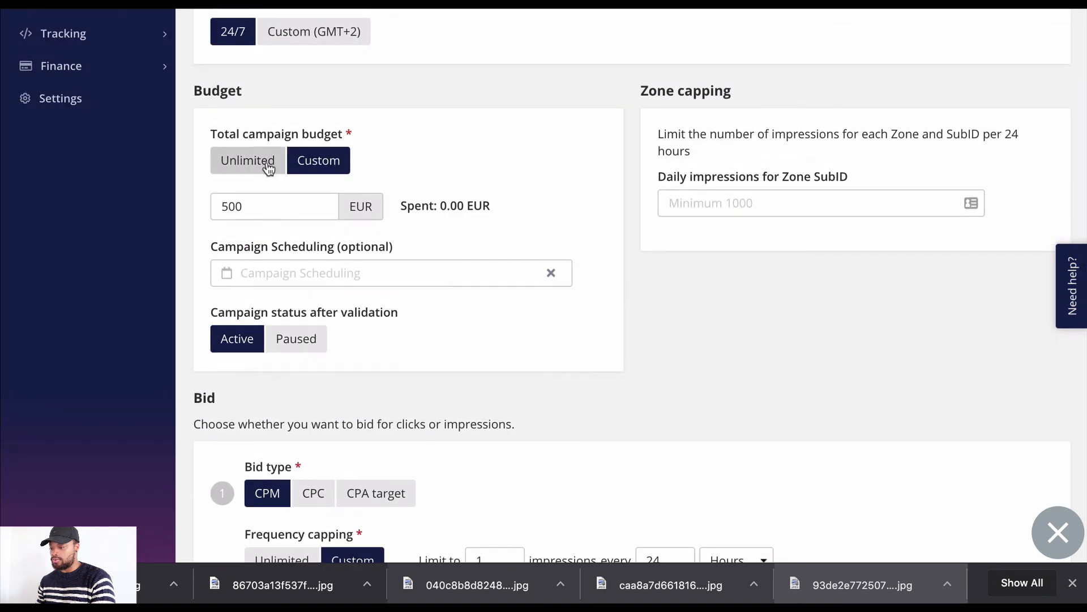
left_click(269, 167)
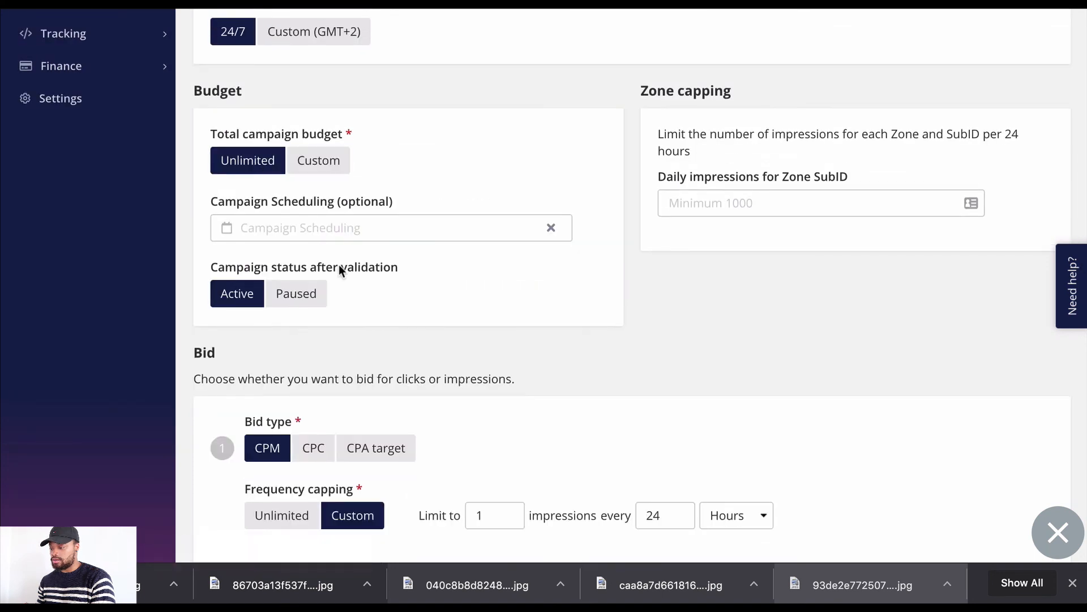
Set the United States CPM bid to 0.08 EUR and the frequency cap to 3 impressions every 24 hours
scroll(339, 264, "down", 3)
scroll(338, 264, "down", 2)
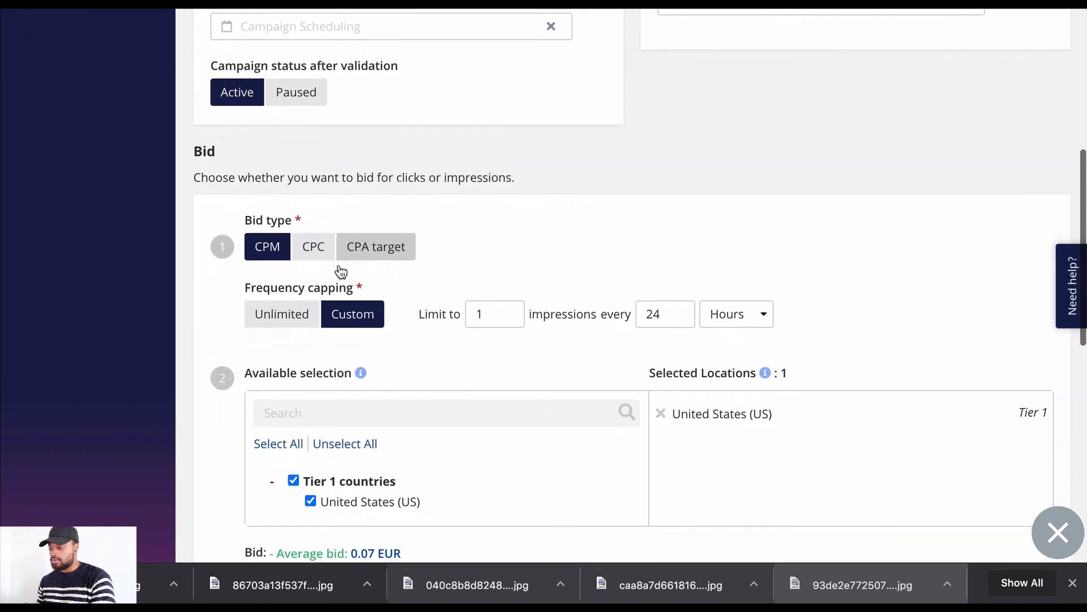
scroll(341, 272, "down", 1)
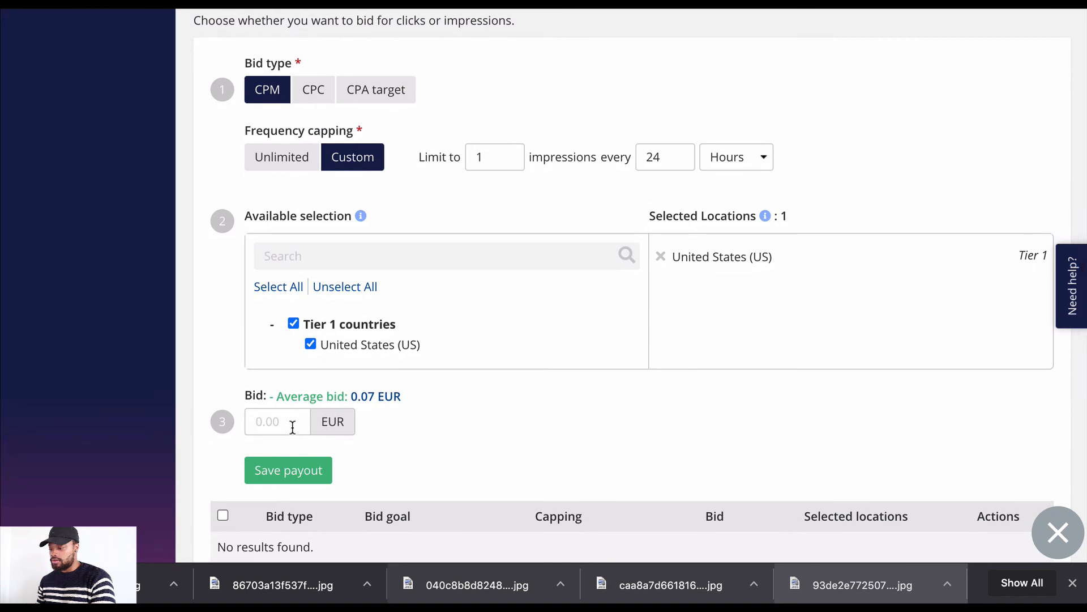
left_click(305, 419)
type("0")
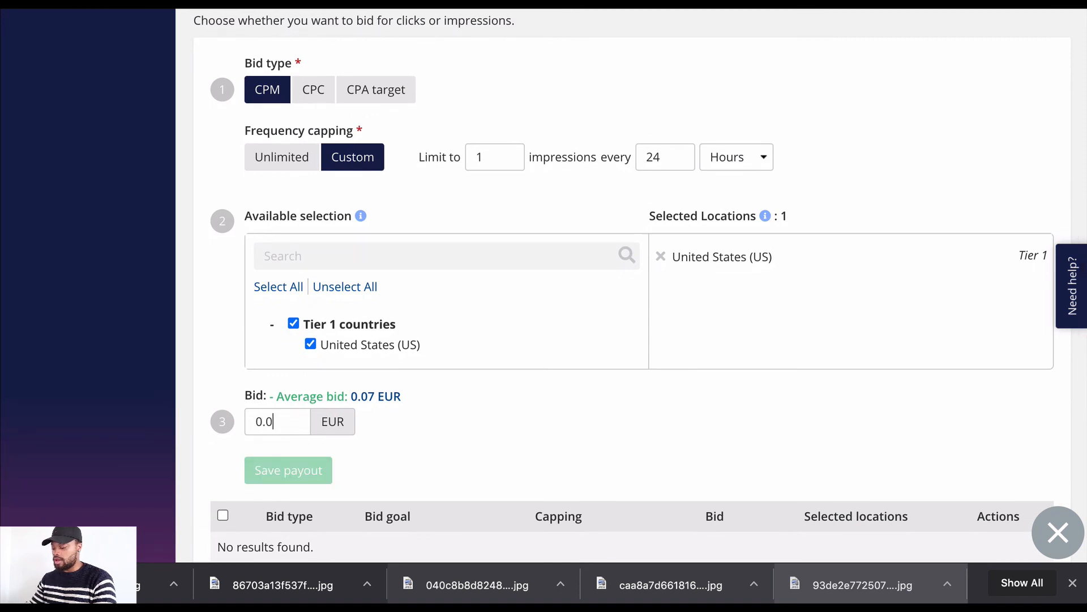
type(".07")
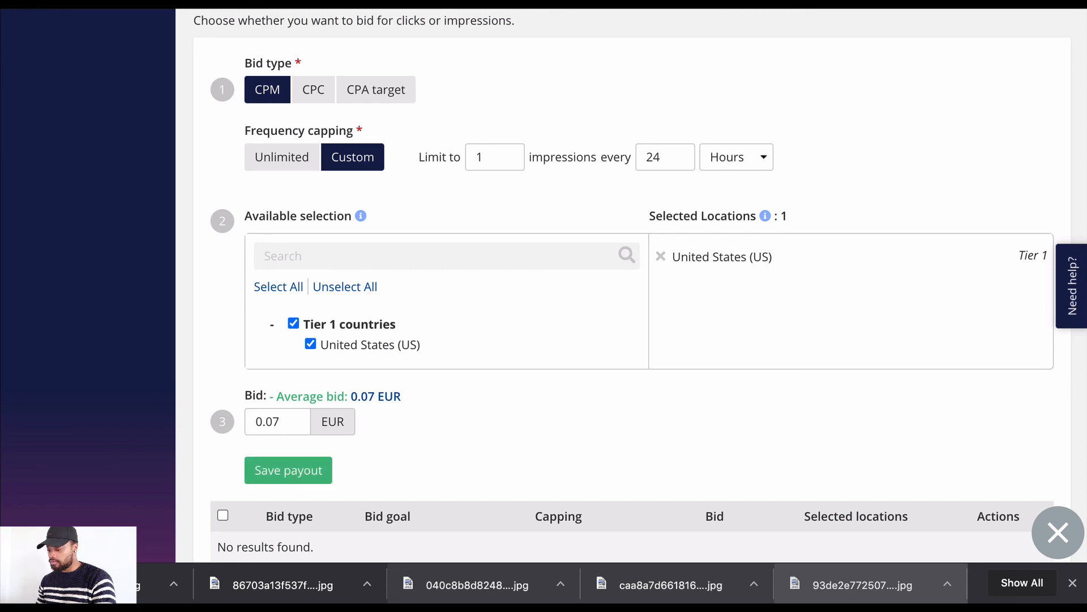
key("BackSpace")
type("8")
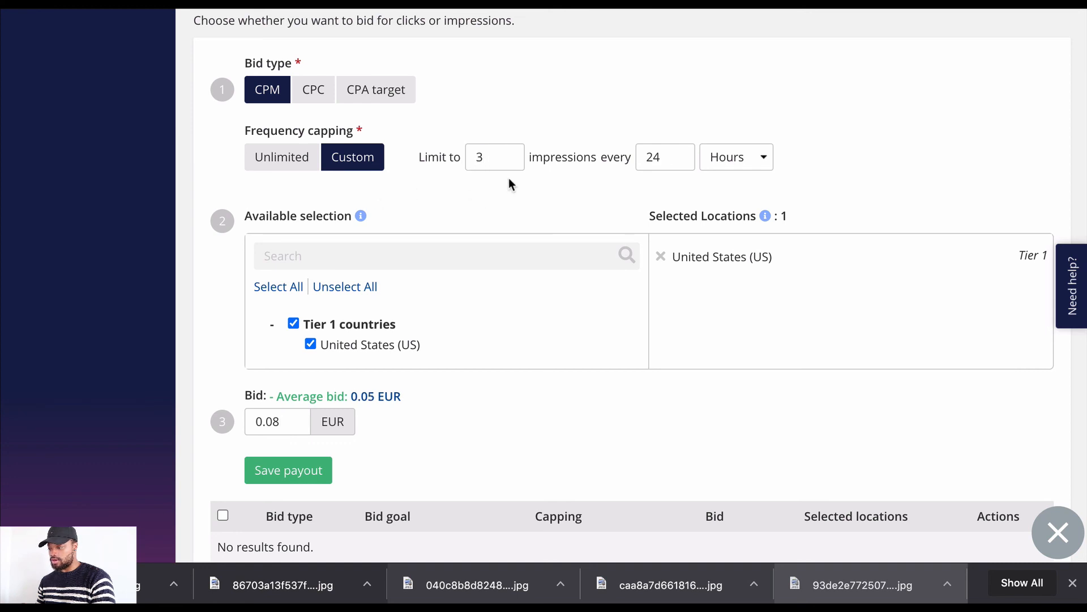
Set the daily budget cap to 500 EUR and save the capping
scroll(529, 187, "down", 3)
scroll(541, 104, "down", 1)
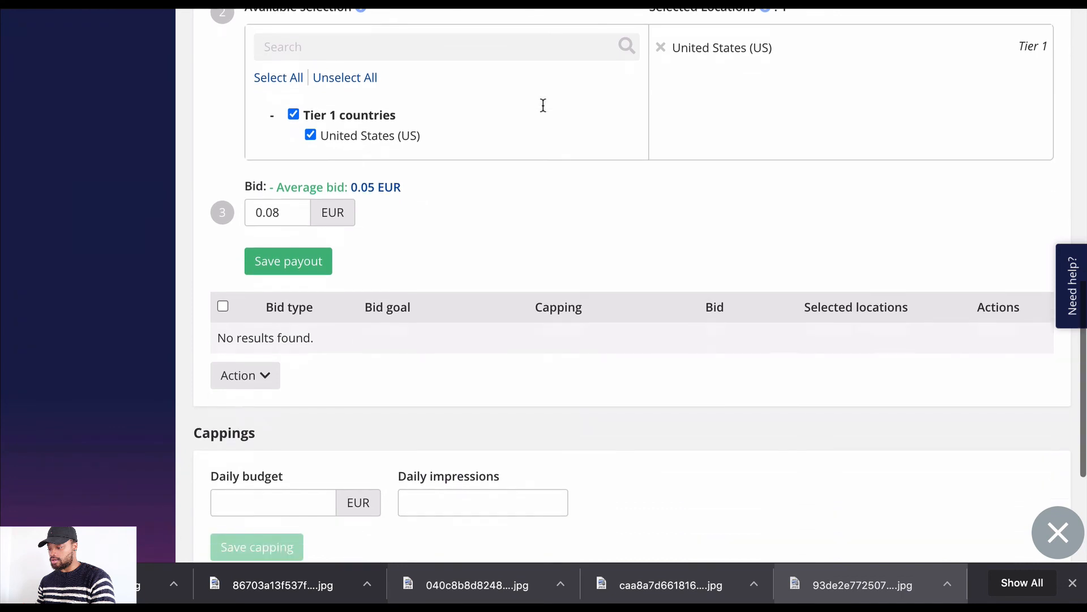
scroll(544, 107, "down", 1)
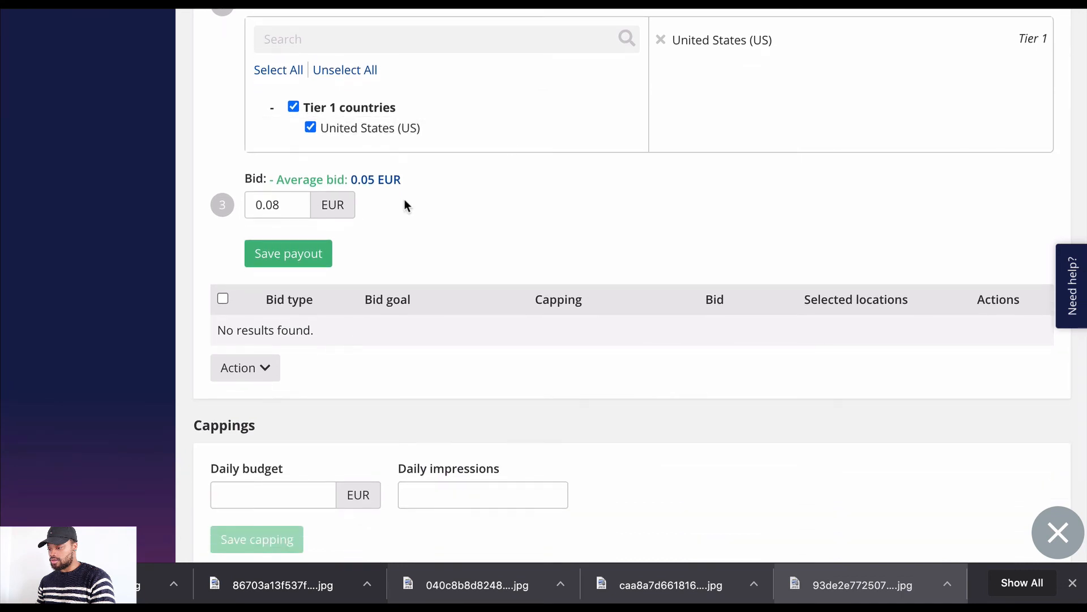
scroll(403, 226, "down", 2)
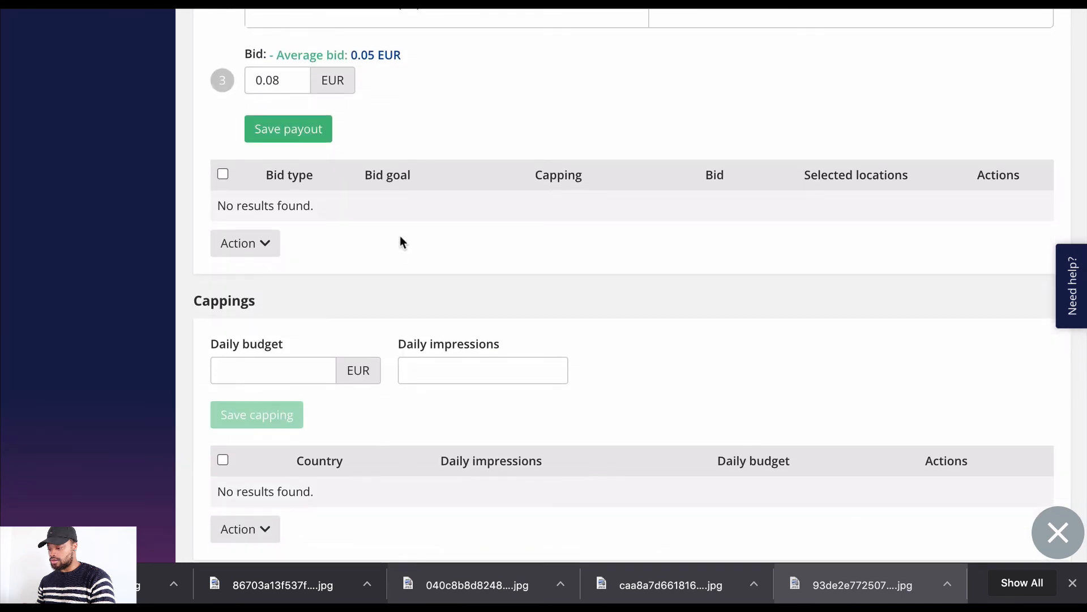
left_click(289, 364)
type("500")
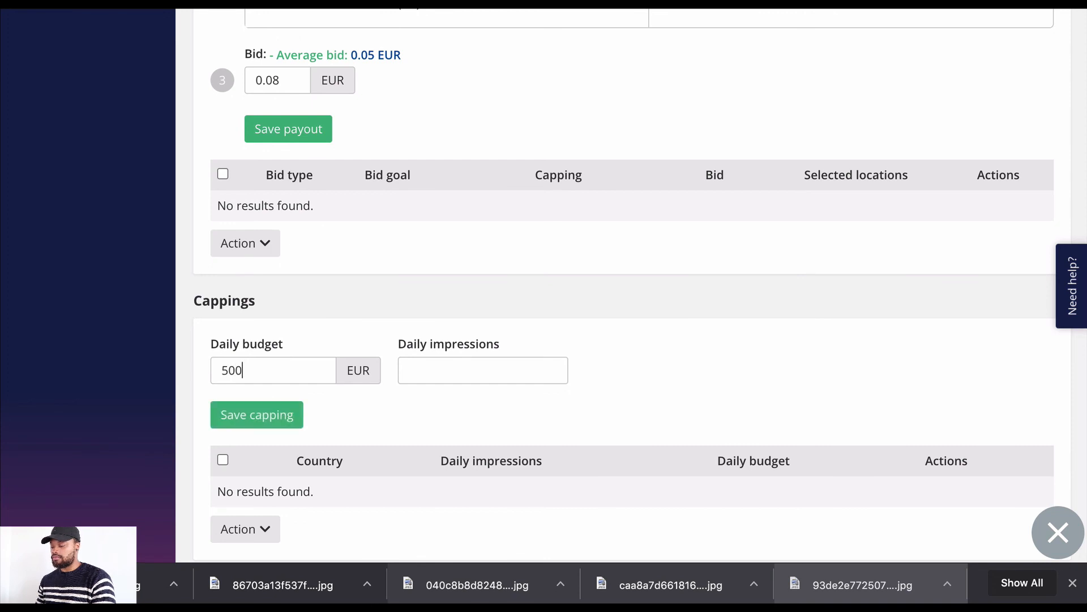
scroll(286, 386, "up", 9)
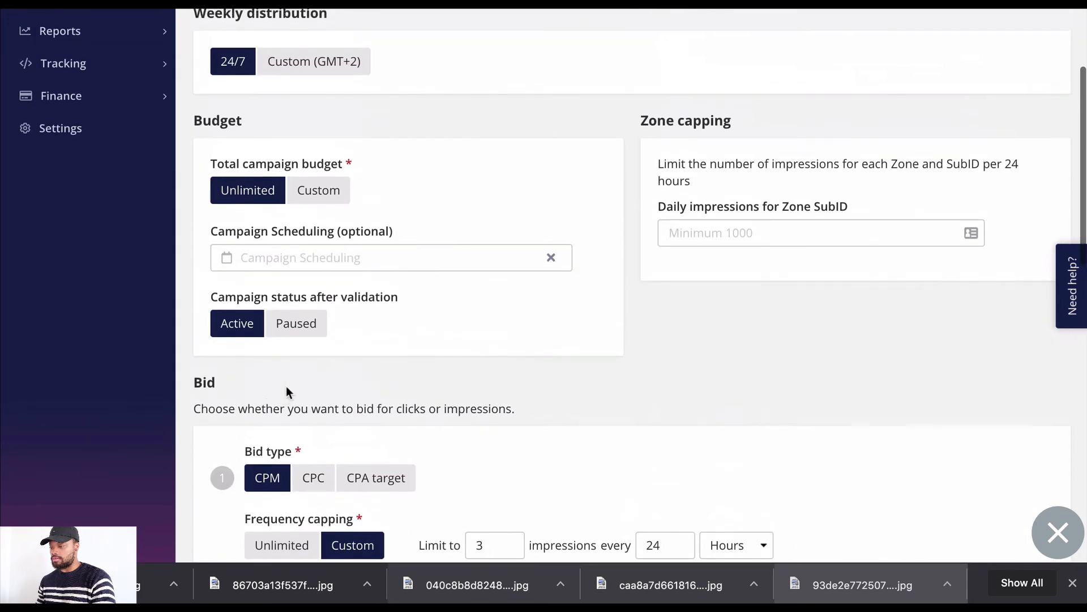
scroll(286, 385, "down", 15)
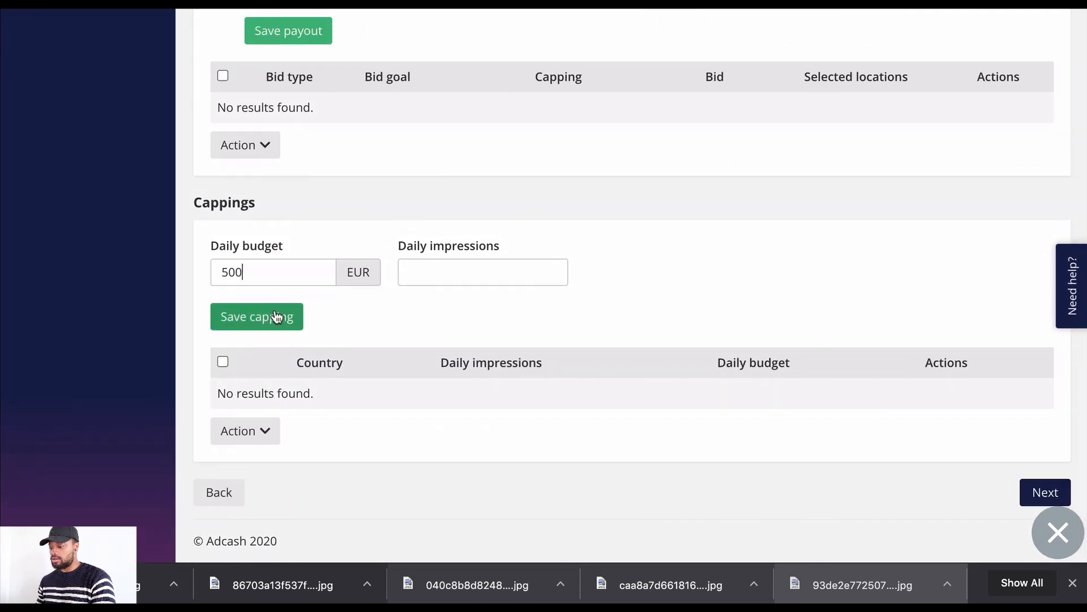
left_click(276, 316)
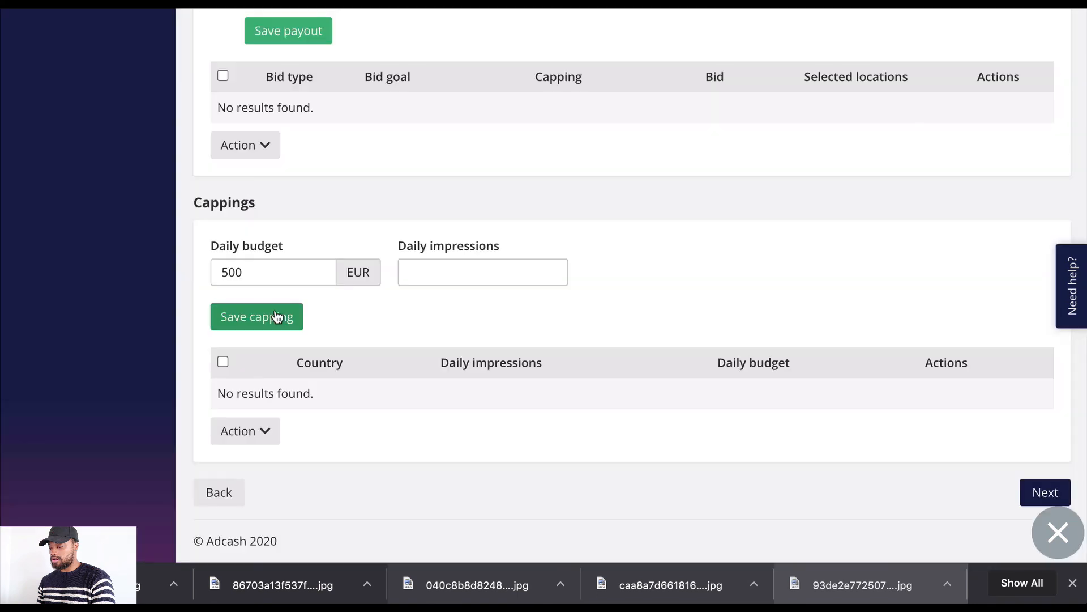
Save the CPM payout for the United States and review the saved bid and capping entries
scroll(305, 275, "up", 1)
scroll(306, 275, "up", 1)
left_click(304, 151)
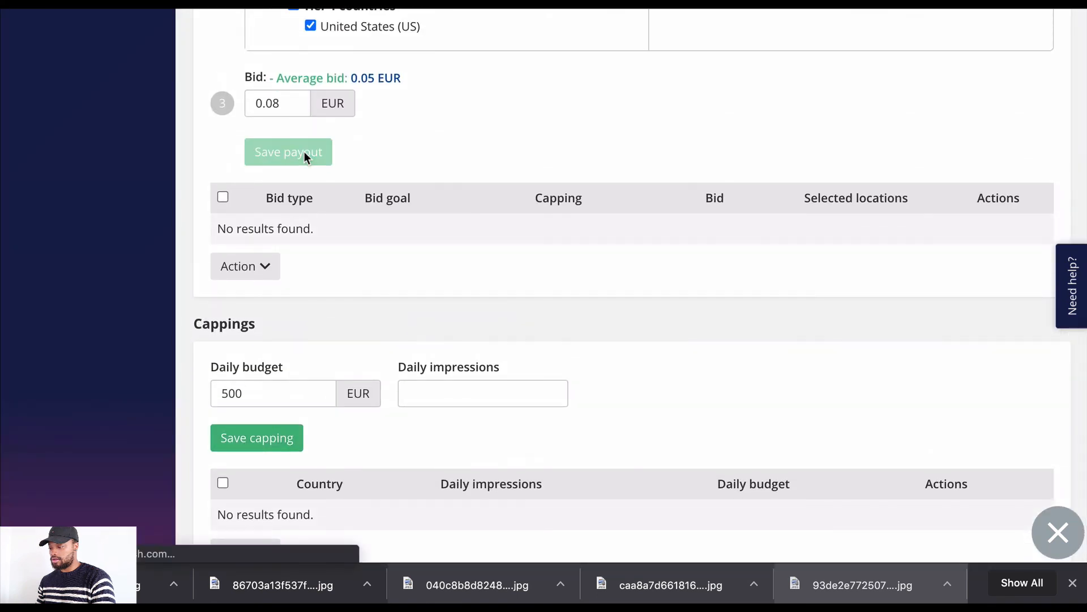
scroll(304, 151, "up", 4)
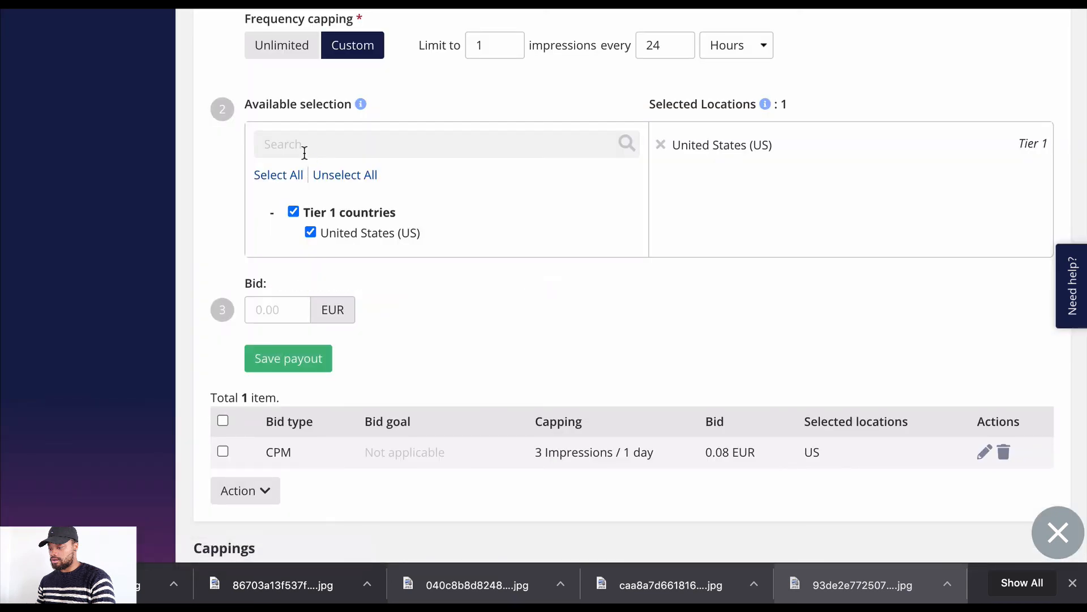
scroll(304, 153, "up", 2)
scroll(304, 153, "up", 9)
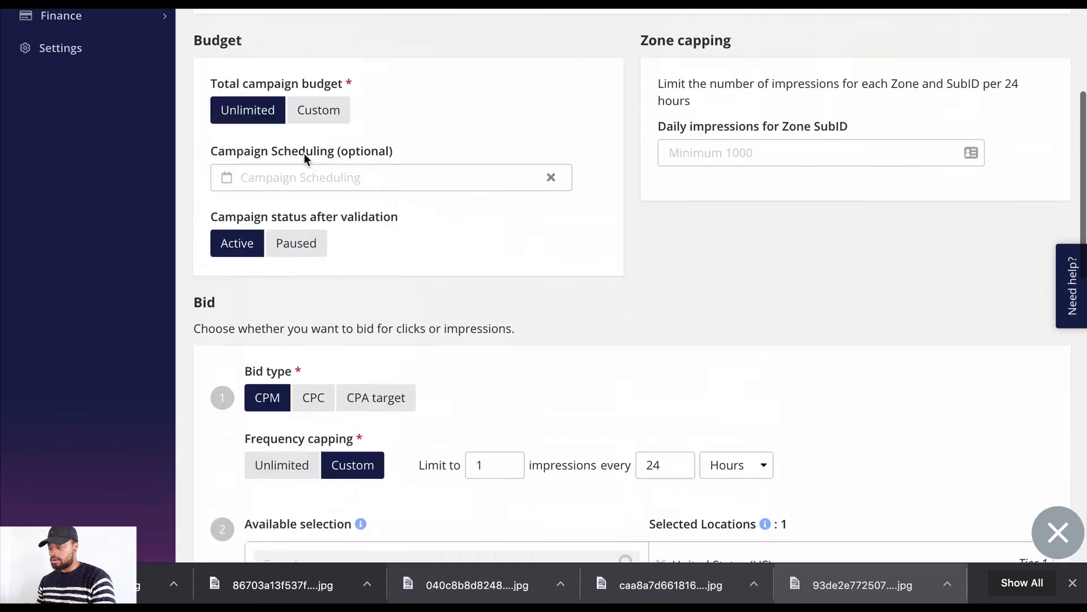
scroll(304, 153, "down", 15)
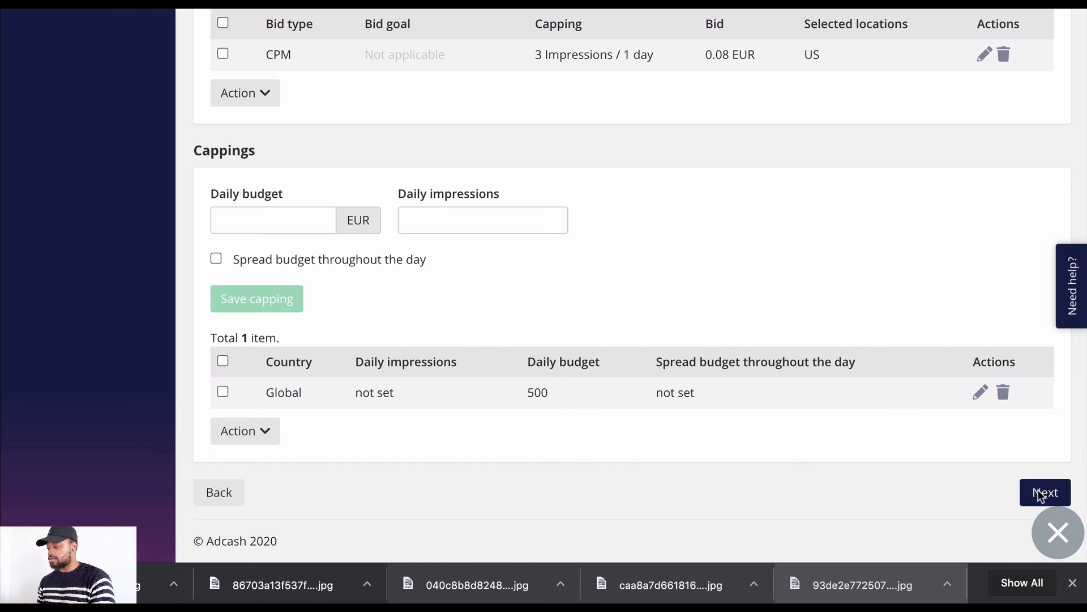
scroll(1053, 471, "up", 12)
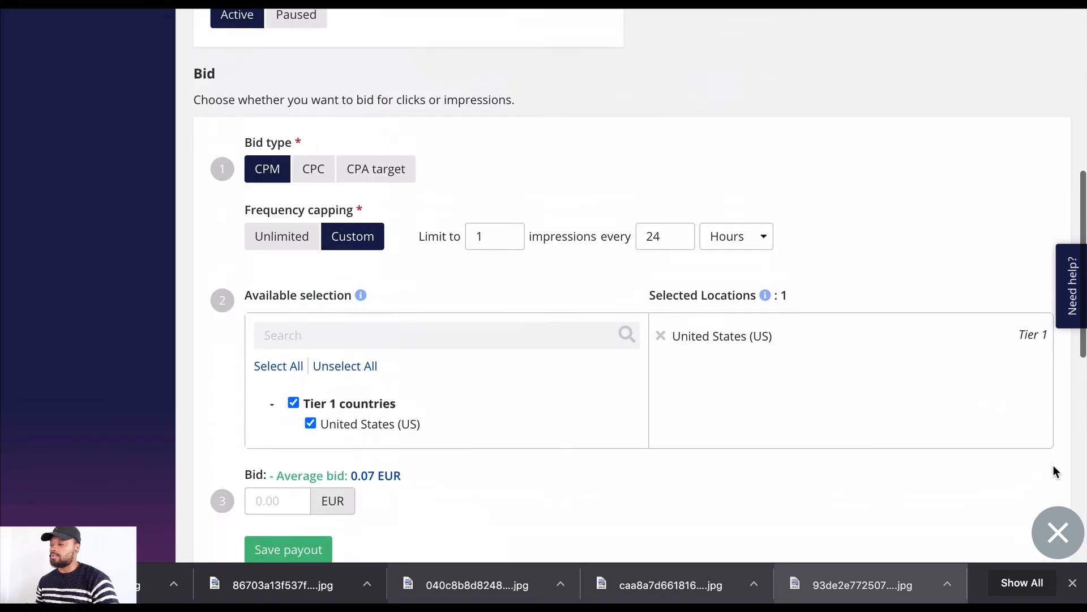
Try to save a United States CPM payout with a 0.07 EUR bid, and cancel overwriting the existing payout
scroll(1055, 471, "up", 5)
scroll(1051, 470, "down", 15)
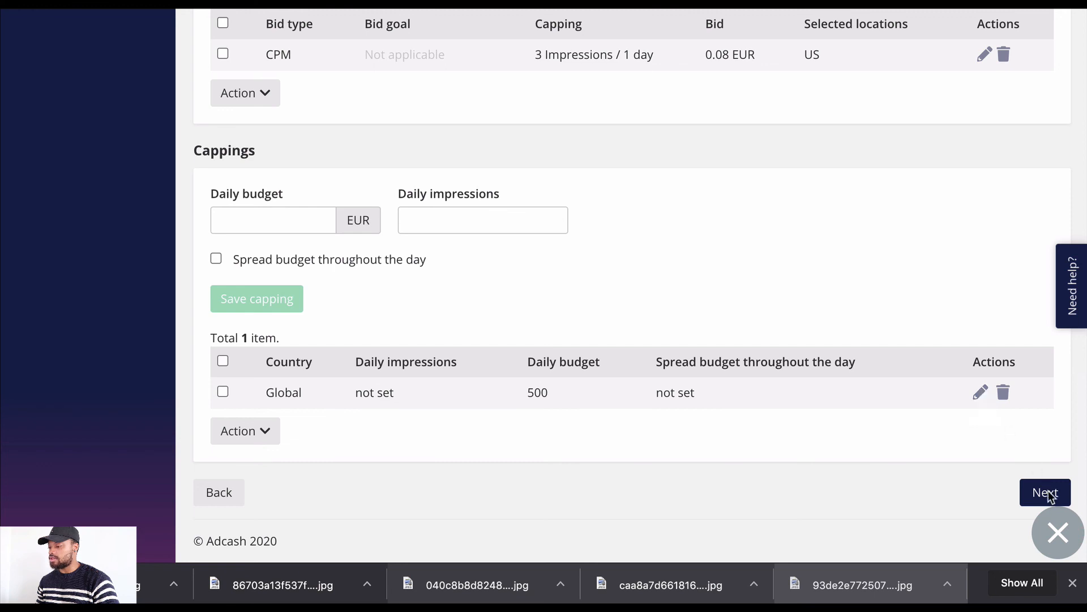
scroll(1051, 495, "up", 7)
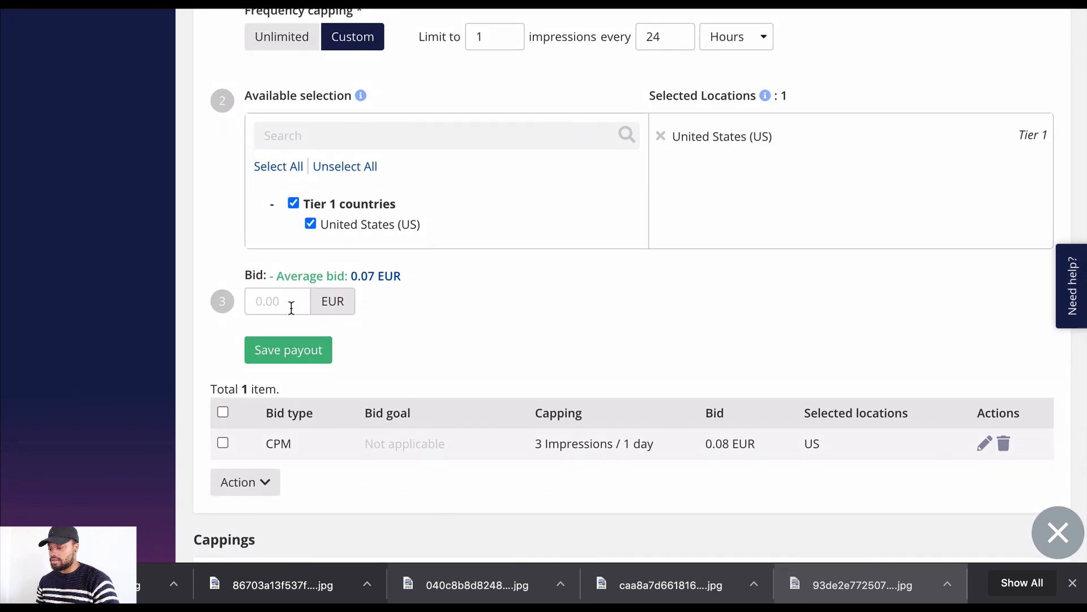
left_click(296, 305)
type("0.")
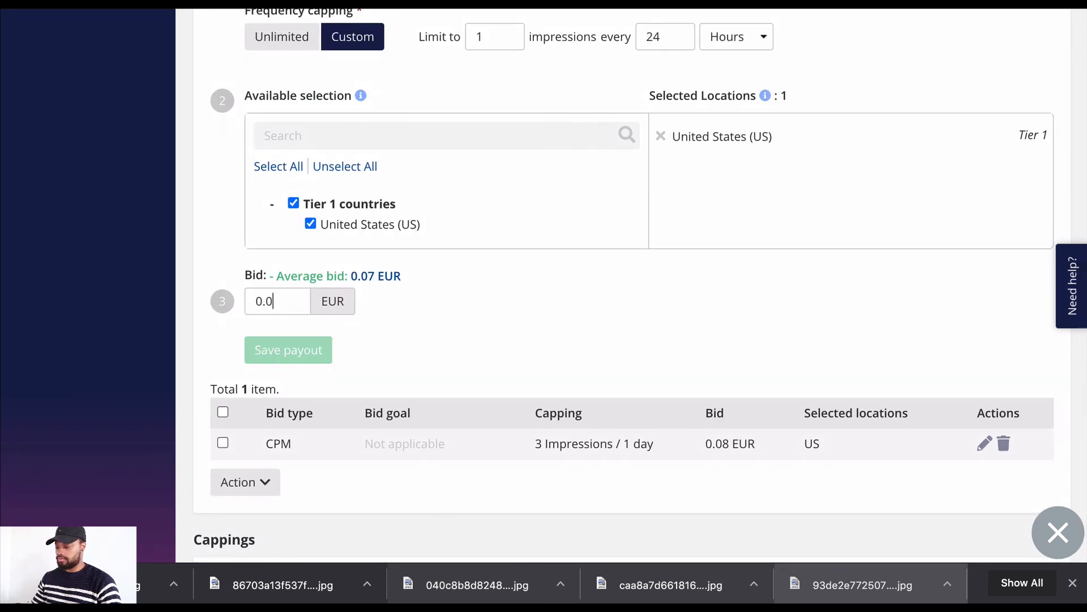
type("07")
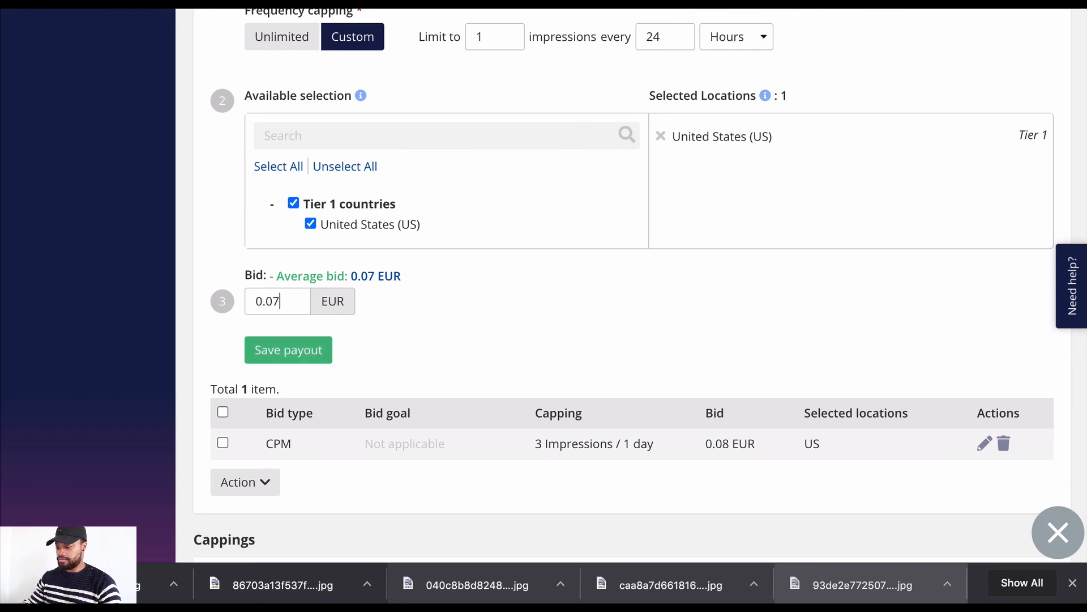
left_click(281, 347)
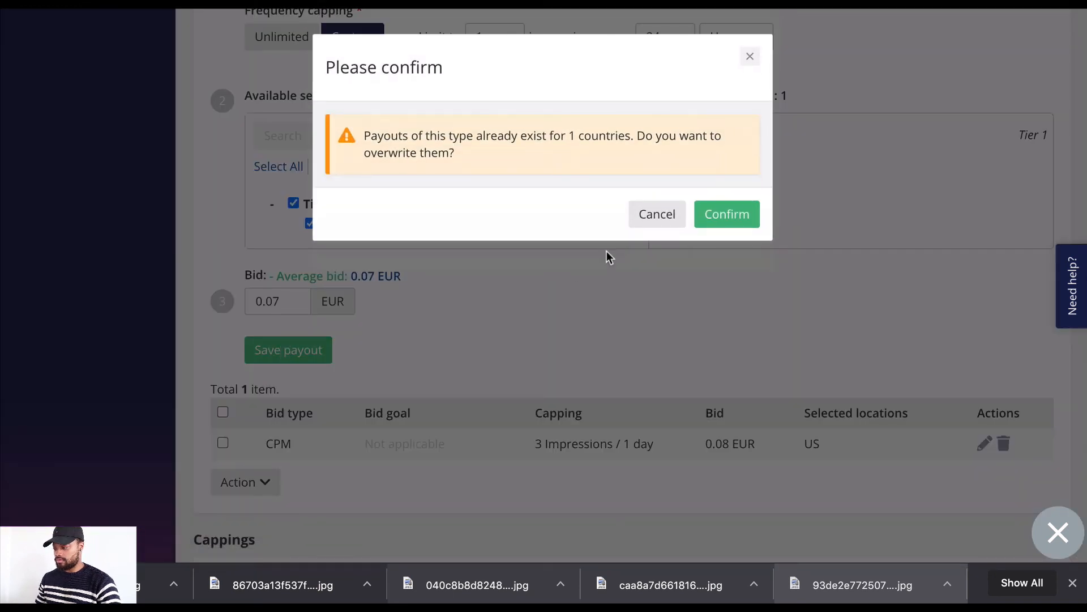
left_click(668, 217)
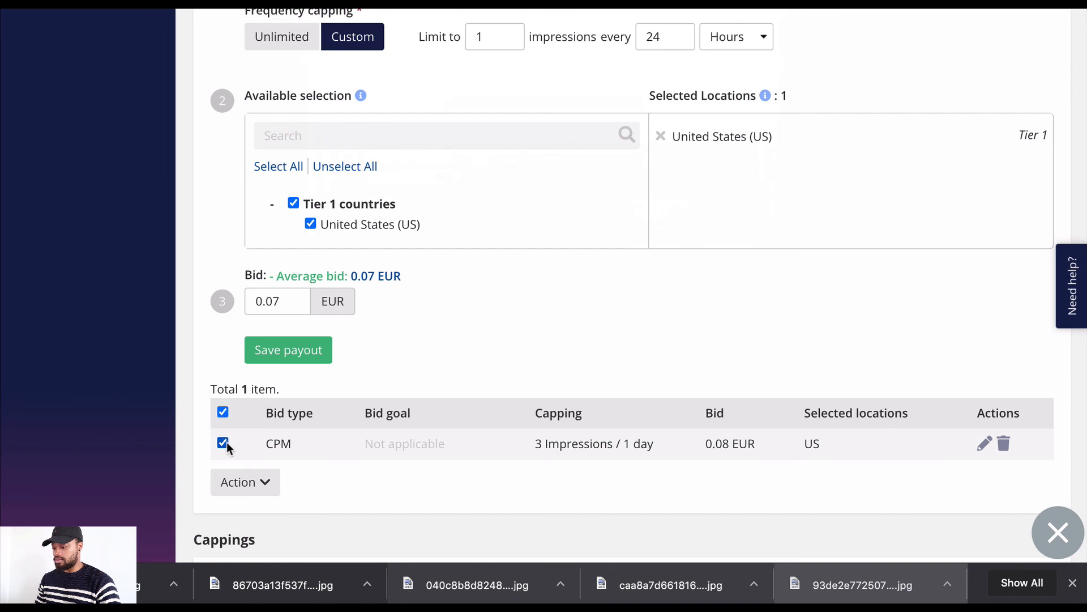
Select the saved CPM bid entry and the Global capping entry in their lists
scroll(255, 442, "down", 7)
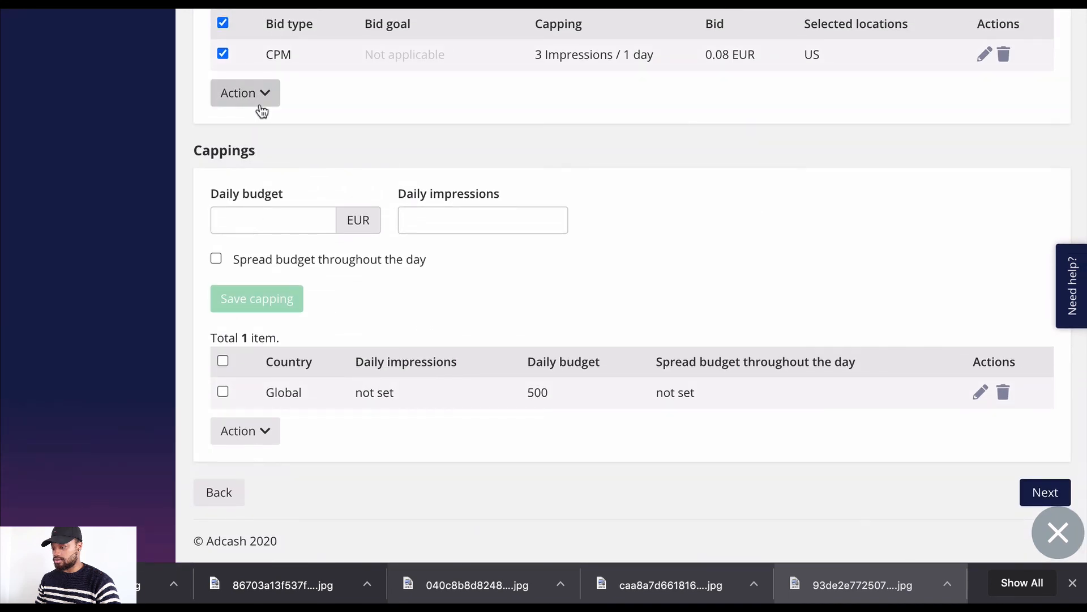
left_click(262, 112)
left_click(364, 93)
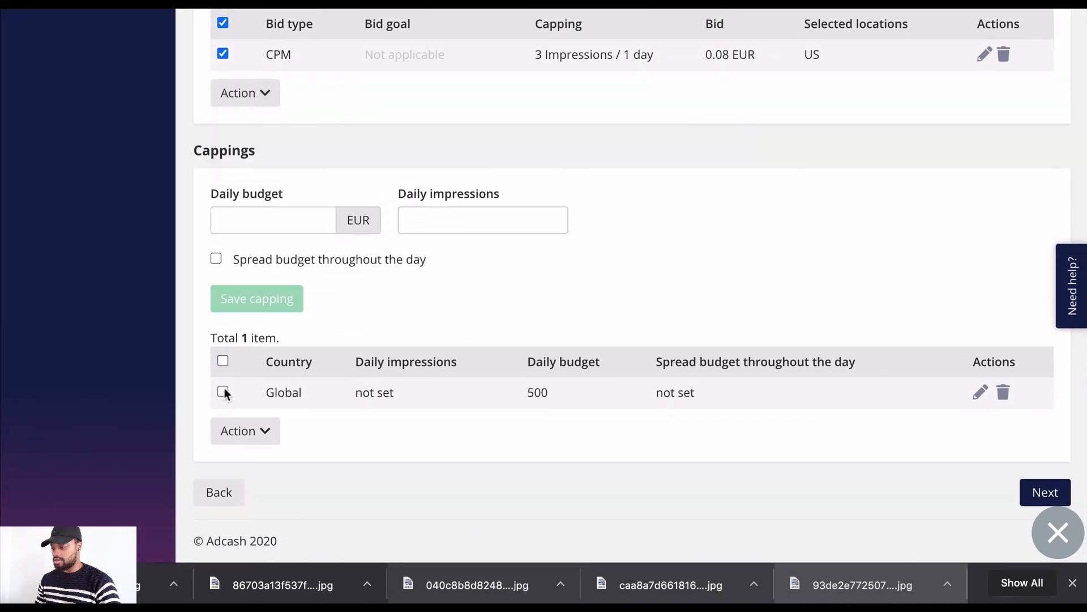
scroll(360, 236, "up", 6)
scroll(361, 237, "down", 6)
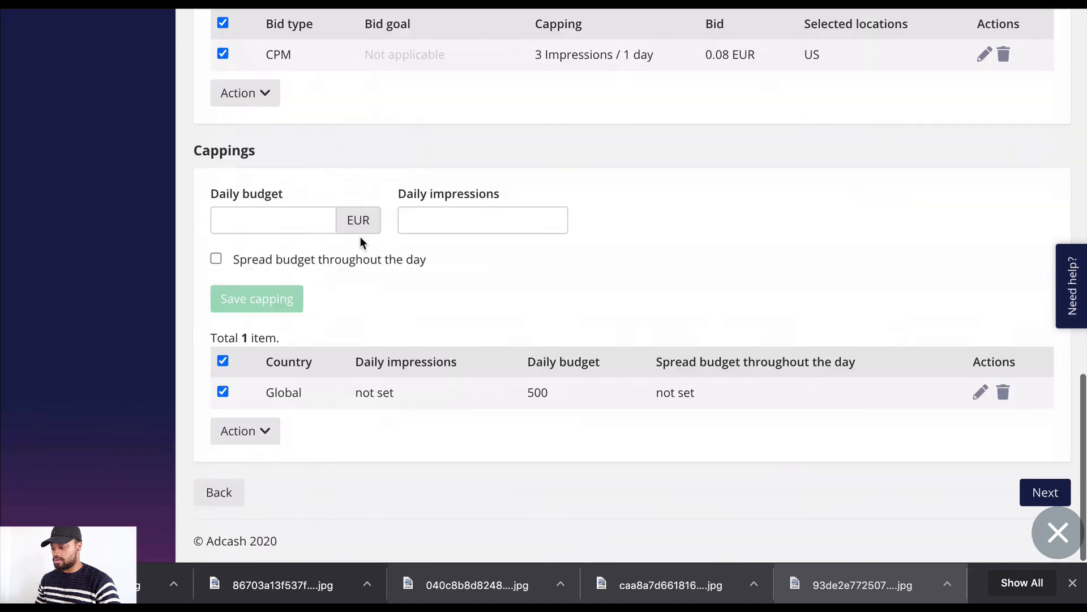
Try entering another 500 EUR daily budget under Cappings, check the budget and bid settings, and clear the unsaved entry
left_click(308, 217)
type("500")
scroll(308, 217, "up", 5)
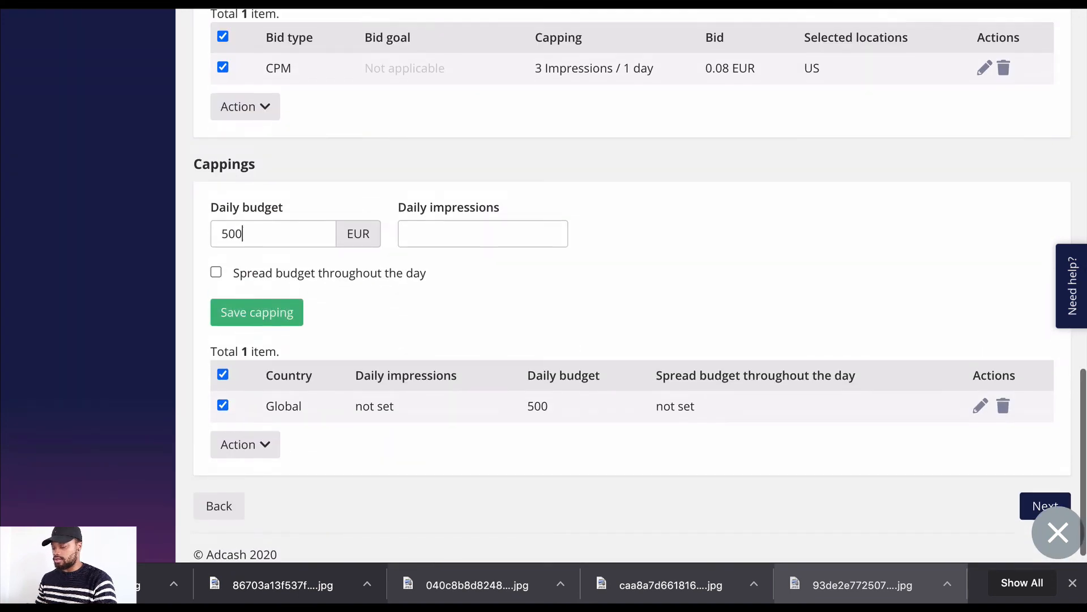
scroll(281, 237, "down", 5)
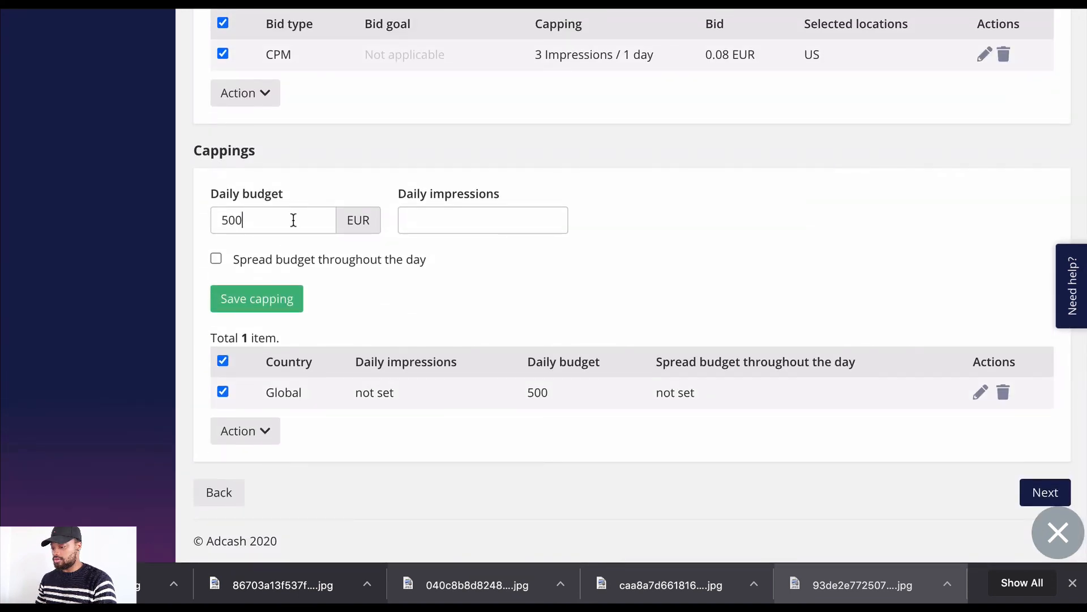
scroll(293, 220, "up", 10)
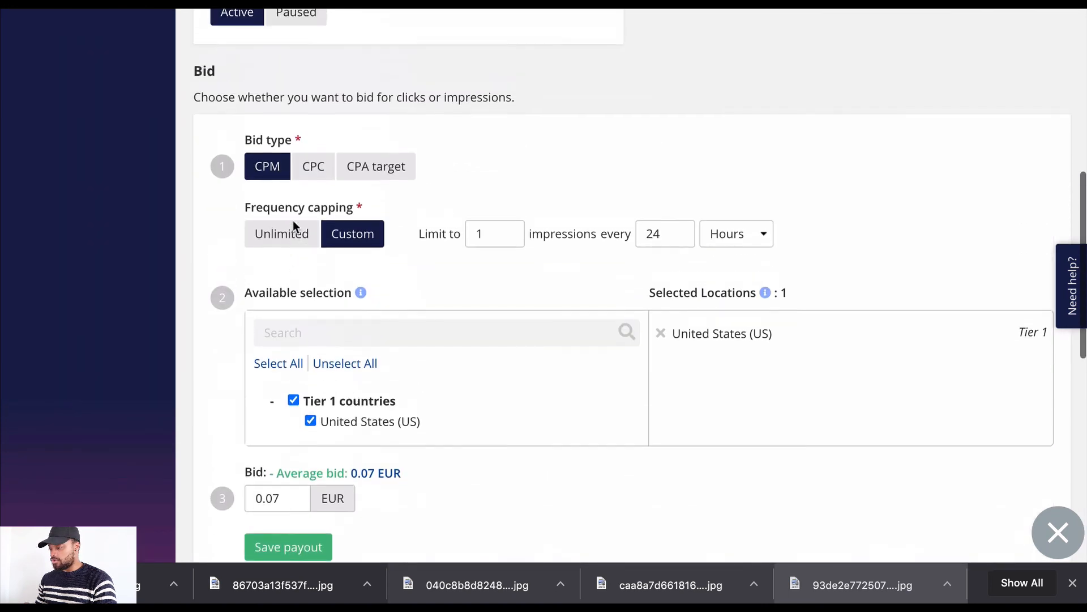
scroll(293, 219, "up", 4)
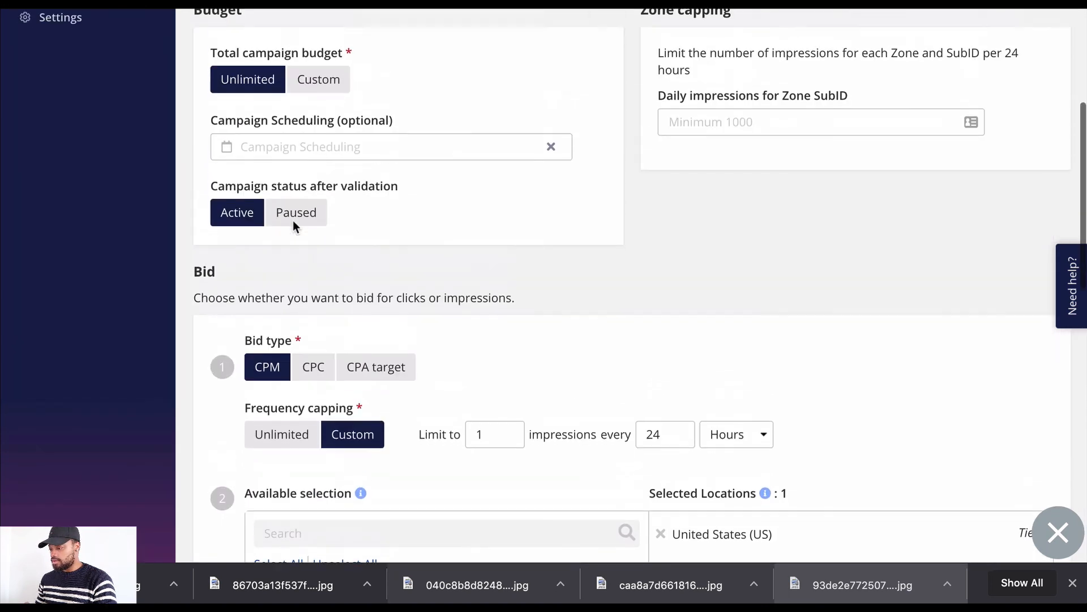
scroll(294, 223, "up", 1)
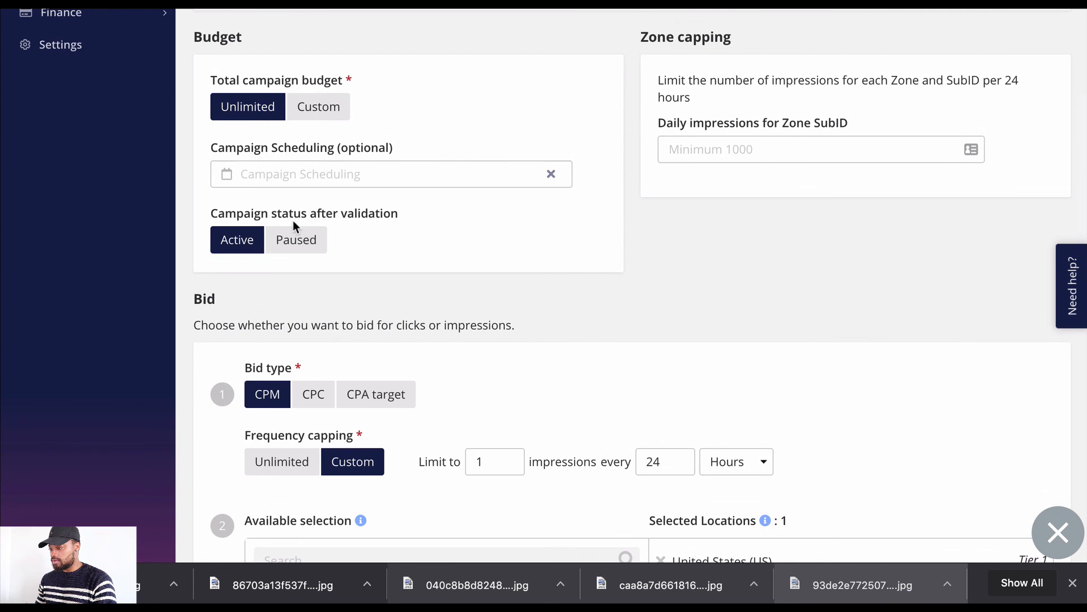
scroll(294, 223, "down", 4)
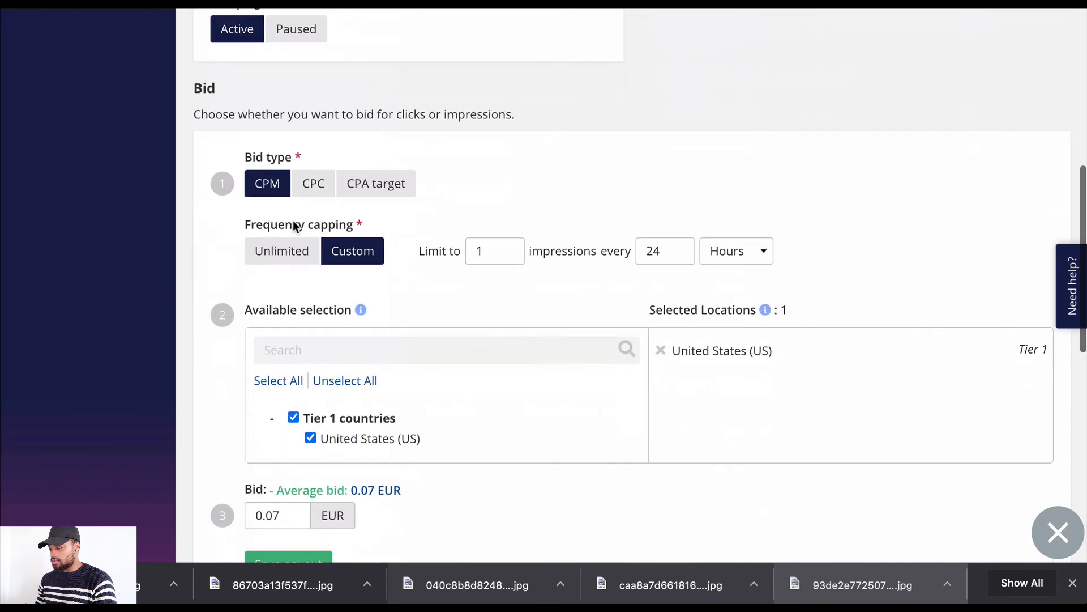
scroll(293, 224, "down", 12)
left_click(293, 220)
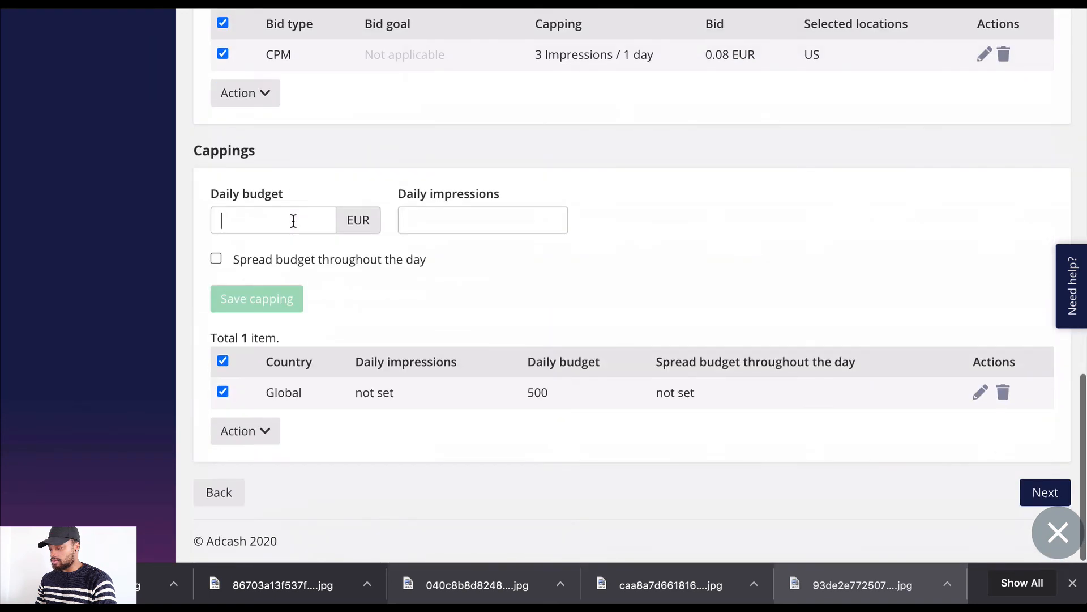
Proceed to the campaign overview and review the campaign information, geotargeting, supply, cappings and bids
left_click(1057, 529)
left_click(1039, 486)
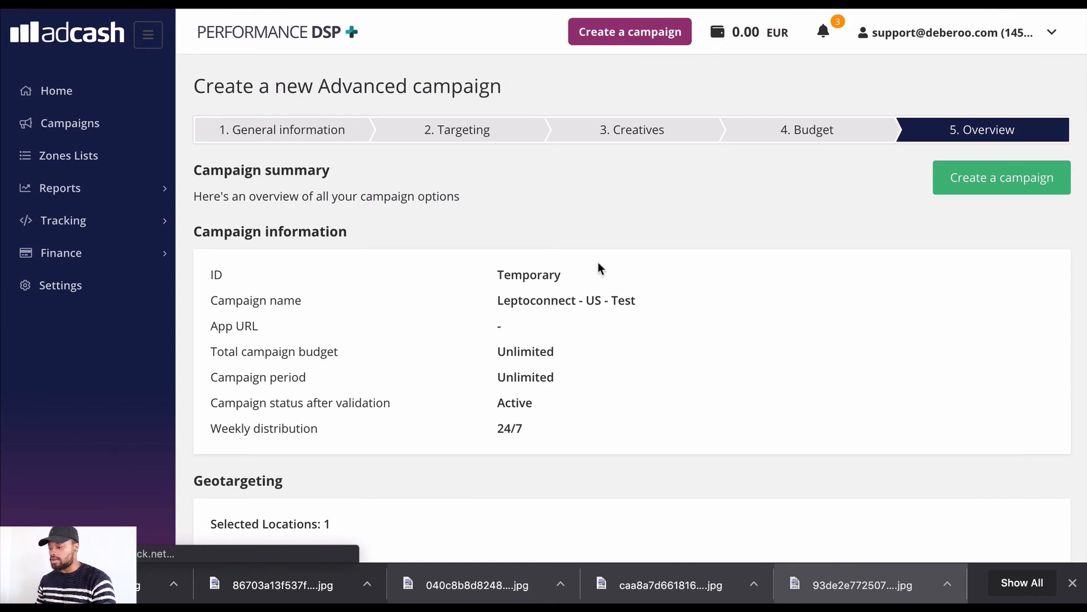
scroll(599, 267, "down", 8)
scroll(598, 267, "up", 1)
scroll(597, 252, "down", 10)
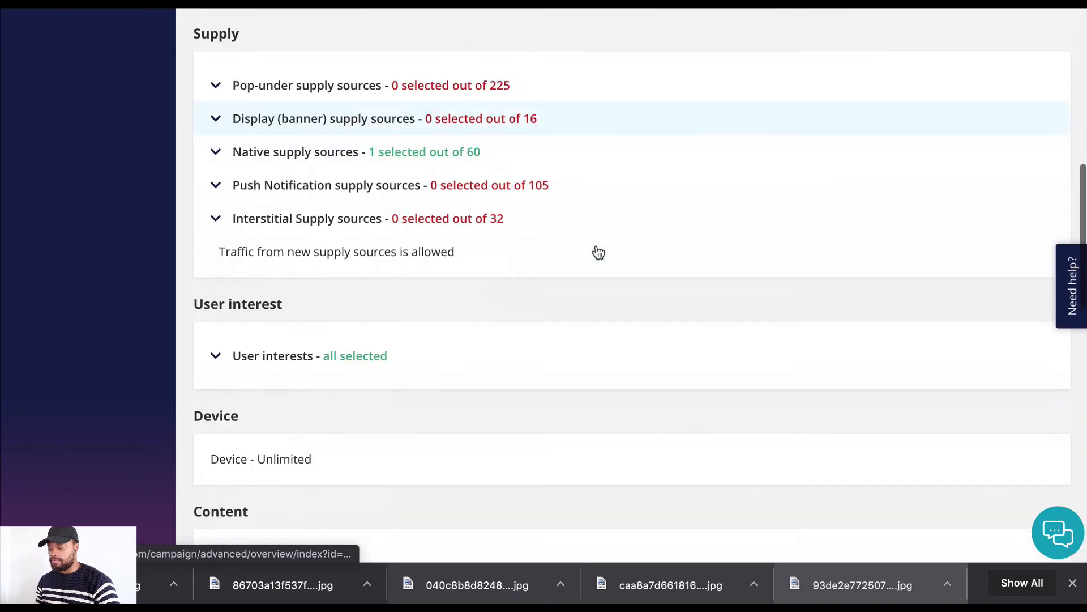
scroll(593, 246, "down", 5)
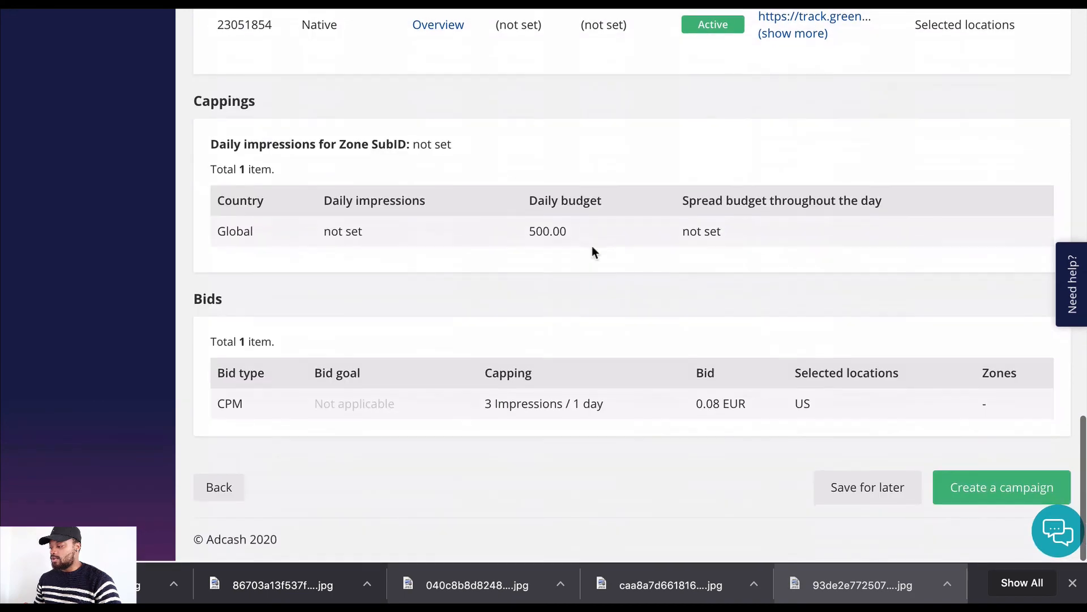
scroll(589, 283, "up", 6)
scroll(589, 286, "up", 15)
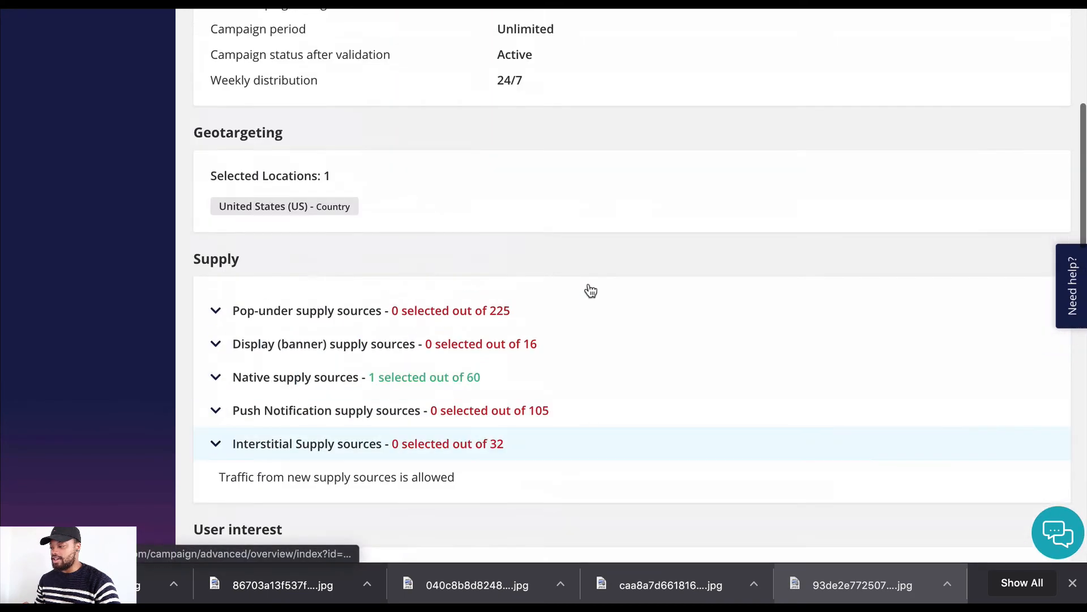
scroll(589, 289, "down", 5)
scroll(589, 289, "up", 3)
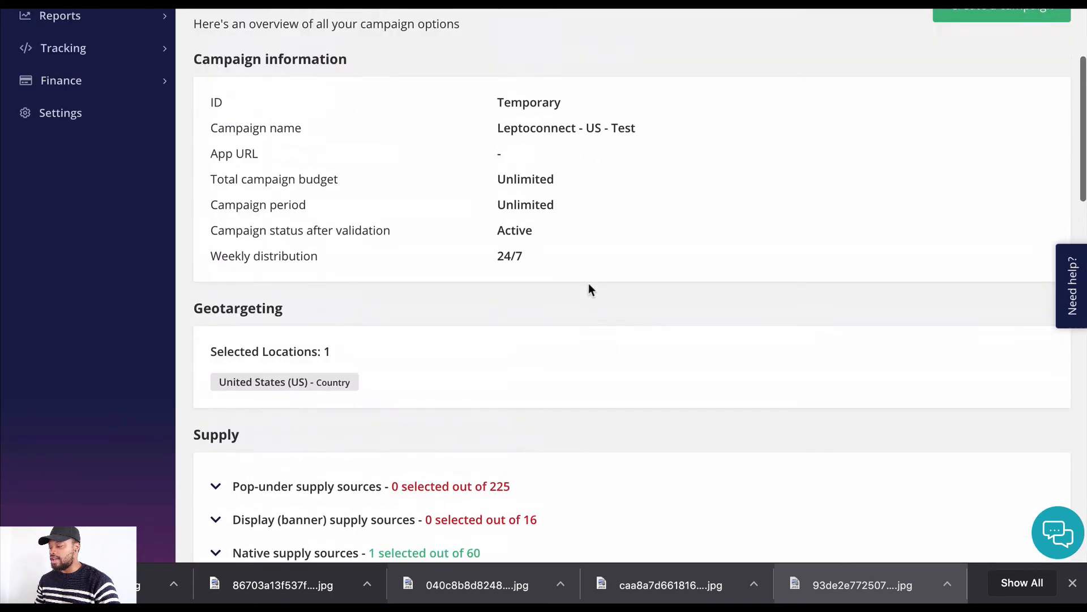
scroll(589, 289, "down", 15)
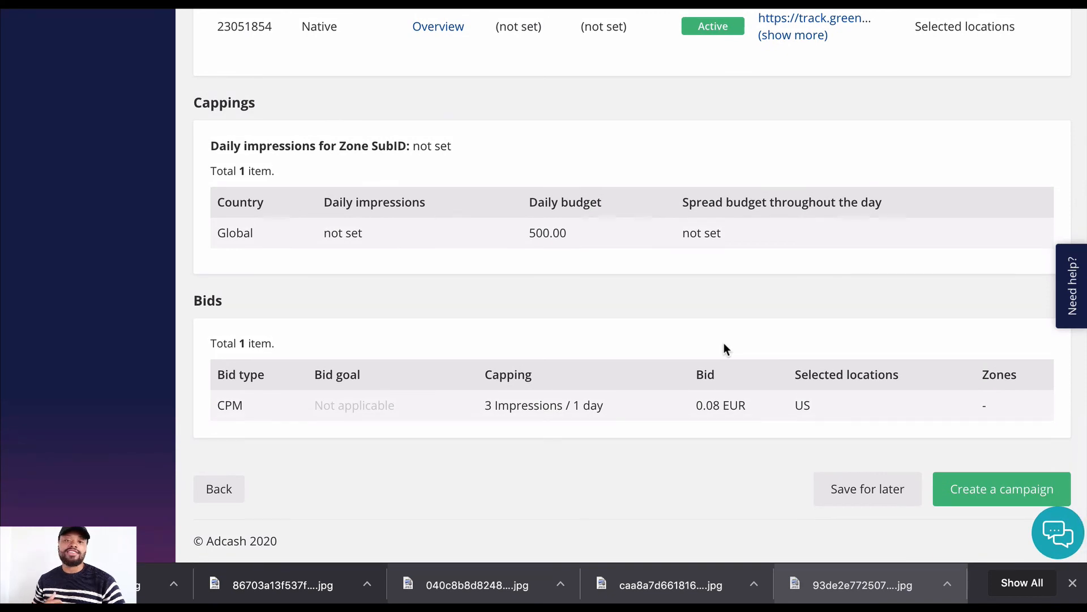